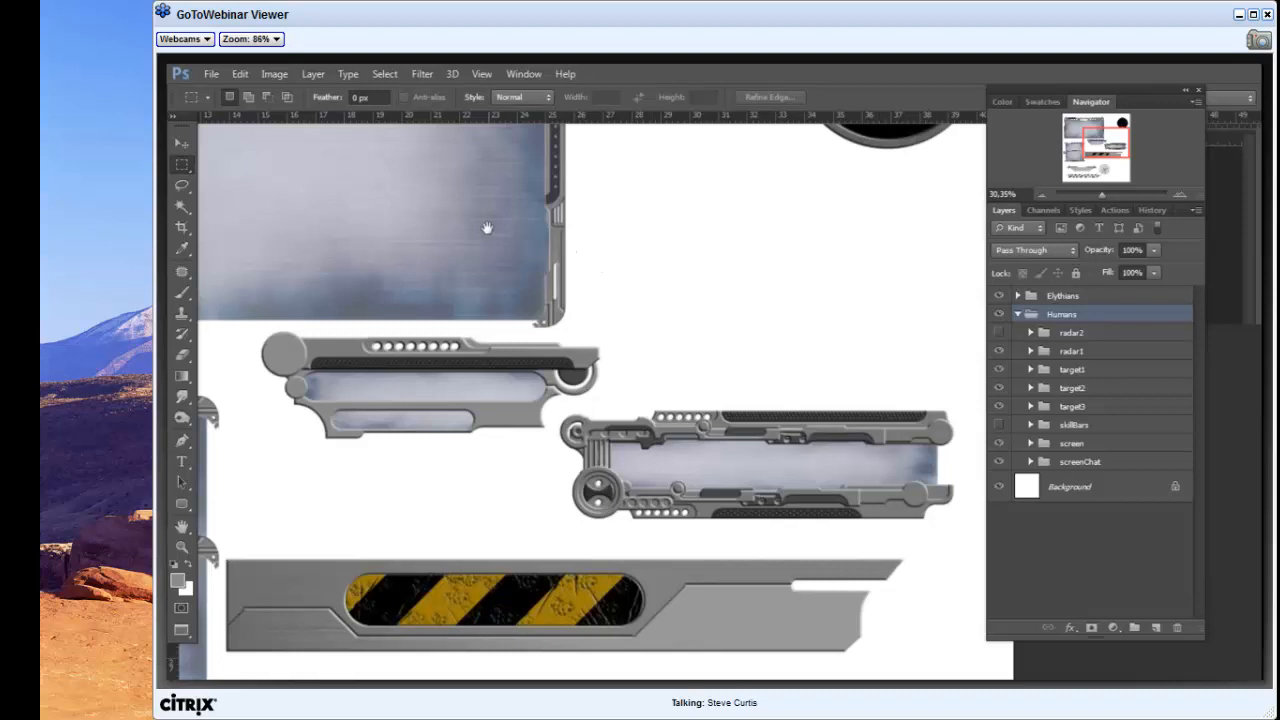
Step: Expand the target1 group inside the Humans group and hide the white Background layer
{"action": "left_click_drag", "start_coordinate": [568, 265], "coordinate": [623, 303]}
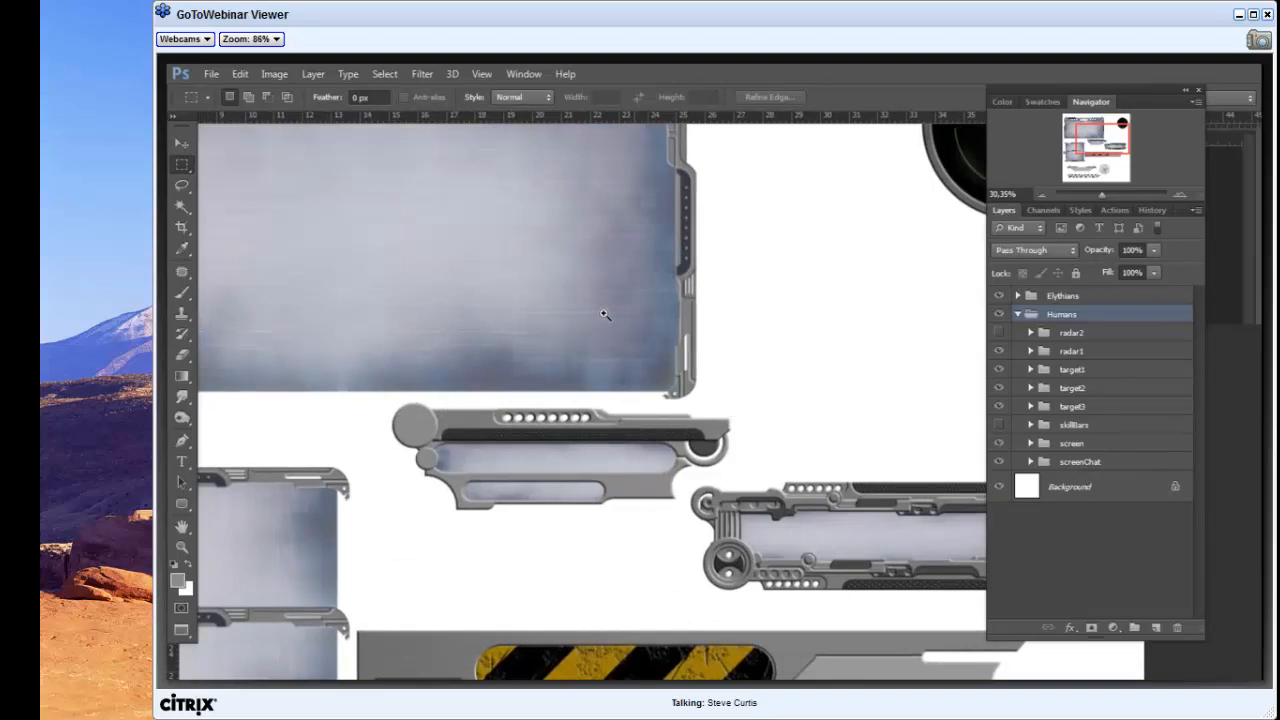
{"action": "left_click", "coordinate": [630, 318], "text": "alt"}
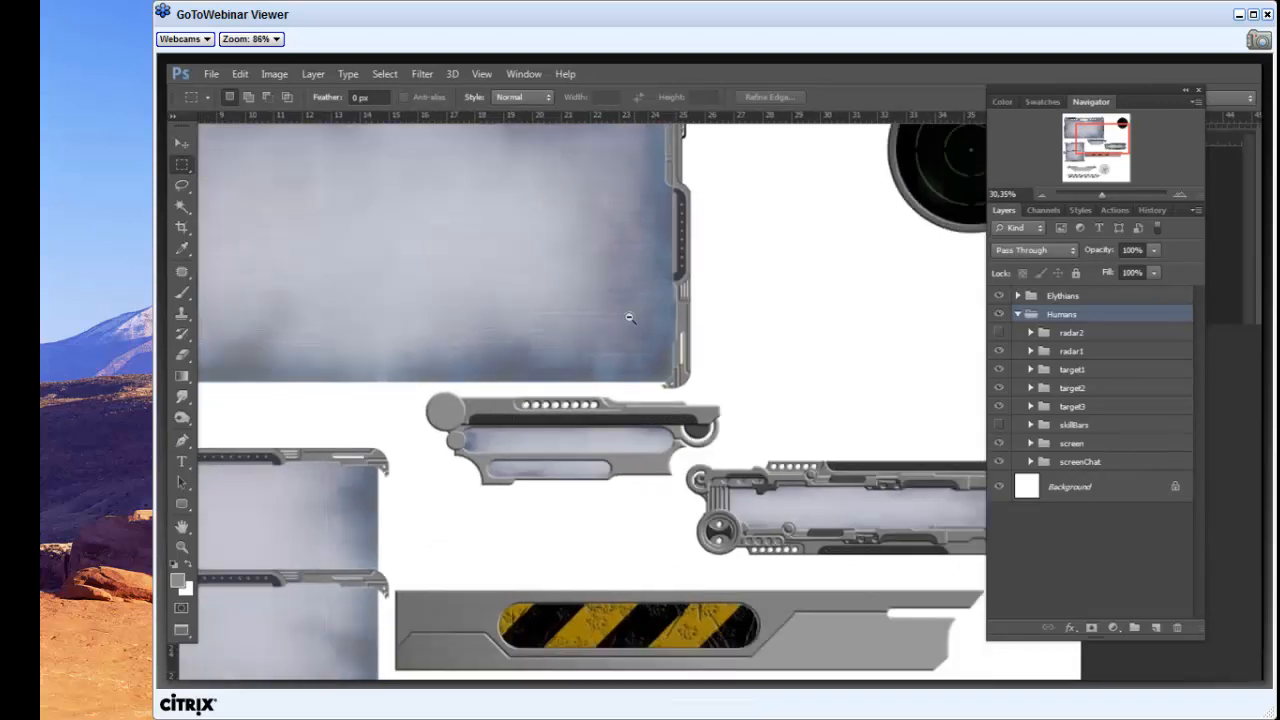
{"action": "left_click_drag", "start_coordinate": [630, 318], "coordinate": [640, 318]}
{"action": "left_click", "coordinate": [1030, 369]}
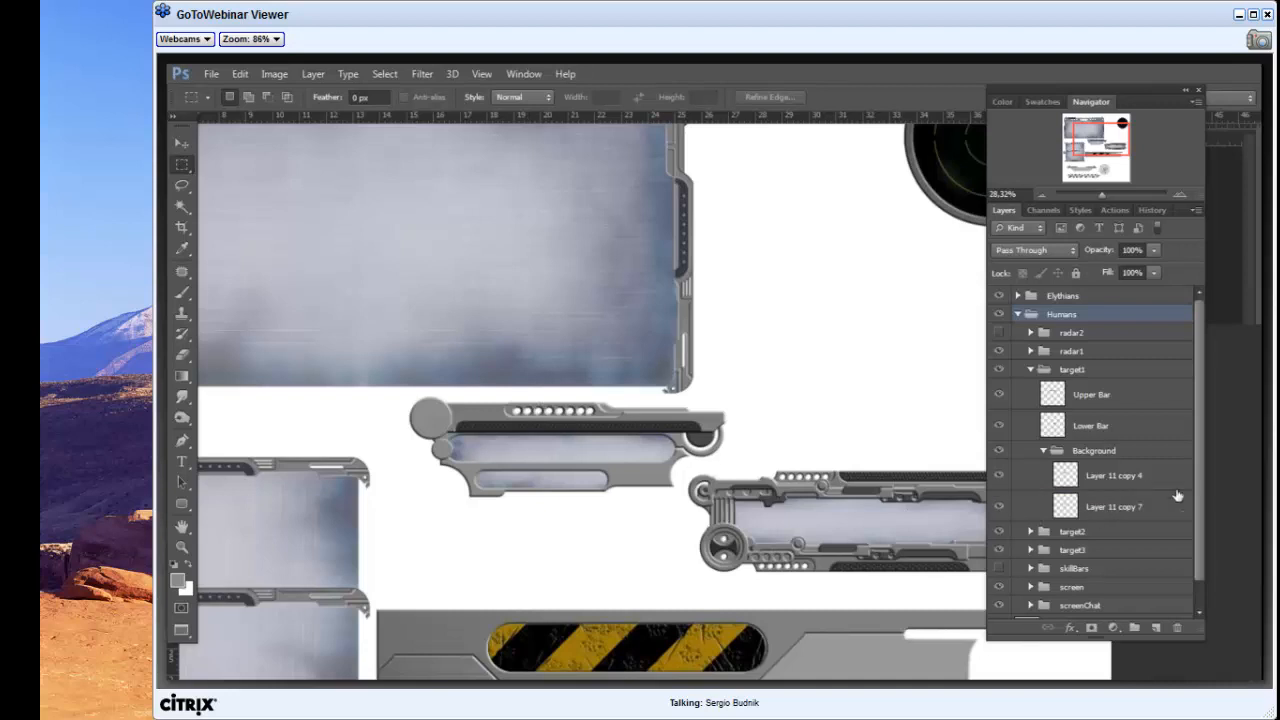
{"action": "scroll", "coordinate": [1201, 502], "scroll_direction": "down", "scroll_amount": 1}
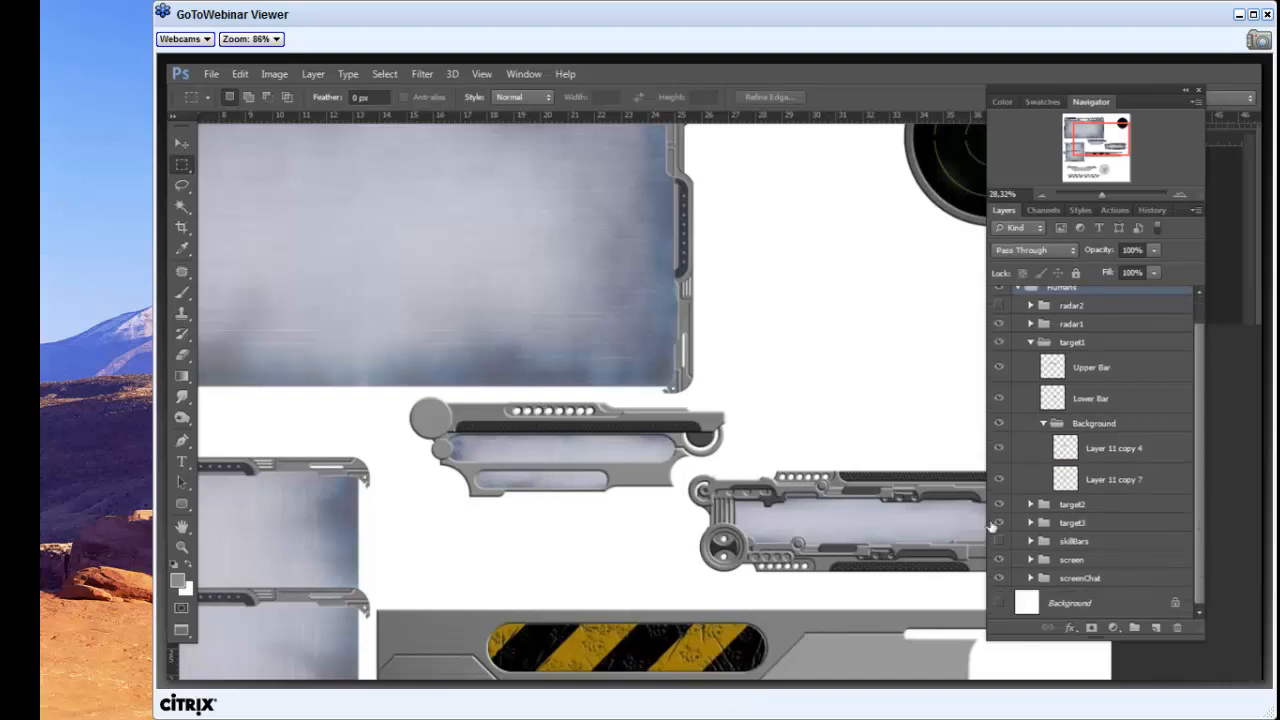
{"action": "left_click", "coordinate": [998, 541]}
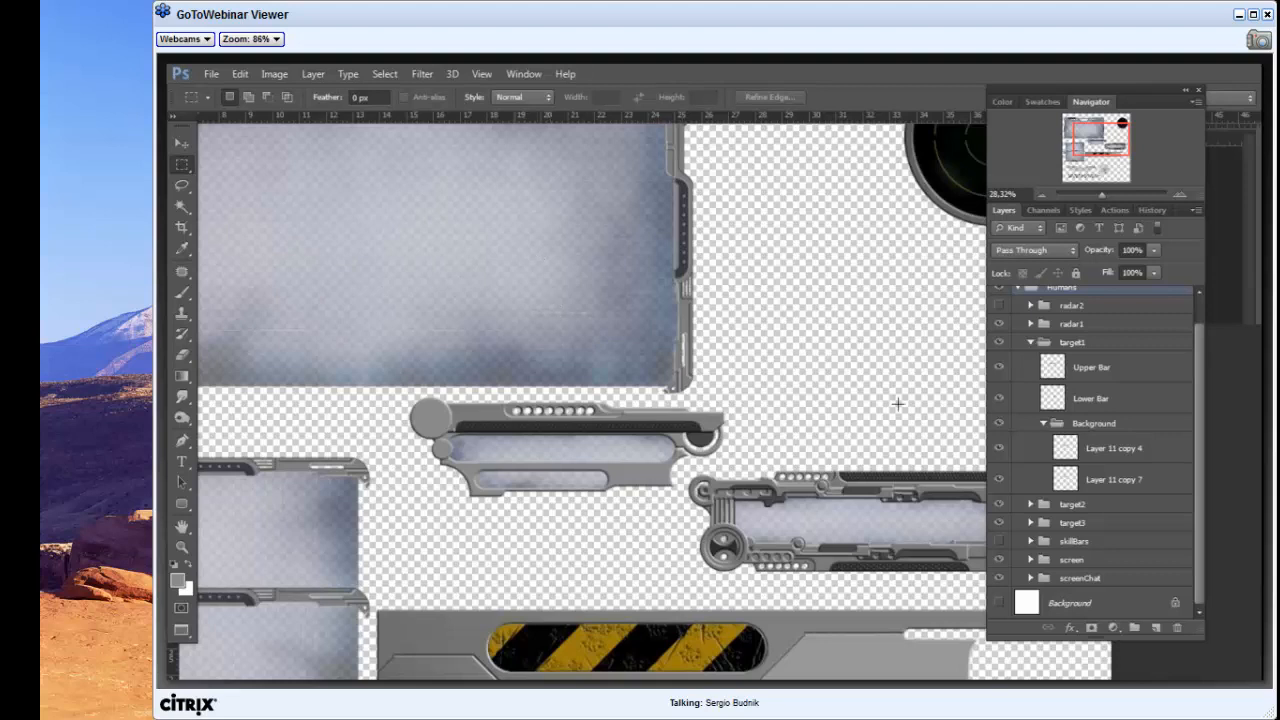
Step: Switch Layer 11 copy 4 and Layer 11 copy 7 off and back on, one at a time, to check what each contributes to target1
{"action": "left_click", "coordinate": [1001, 452]}
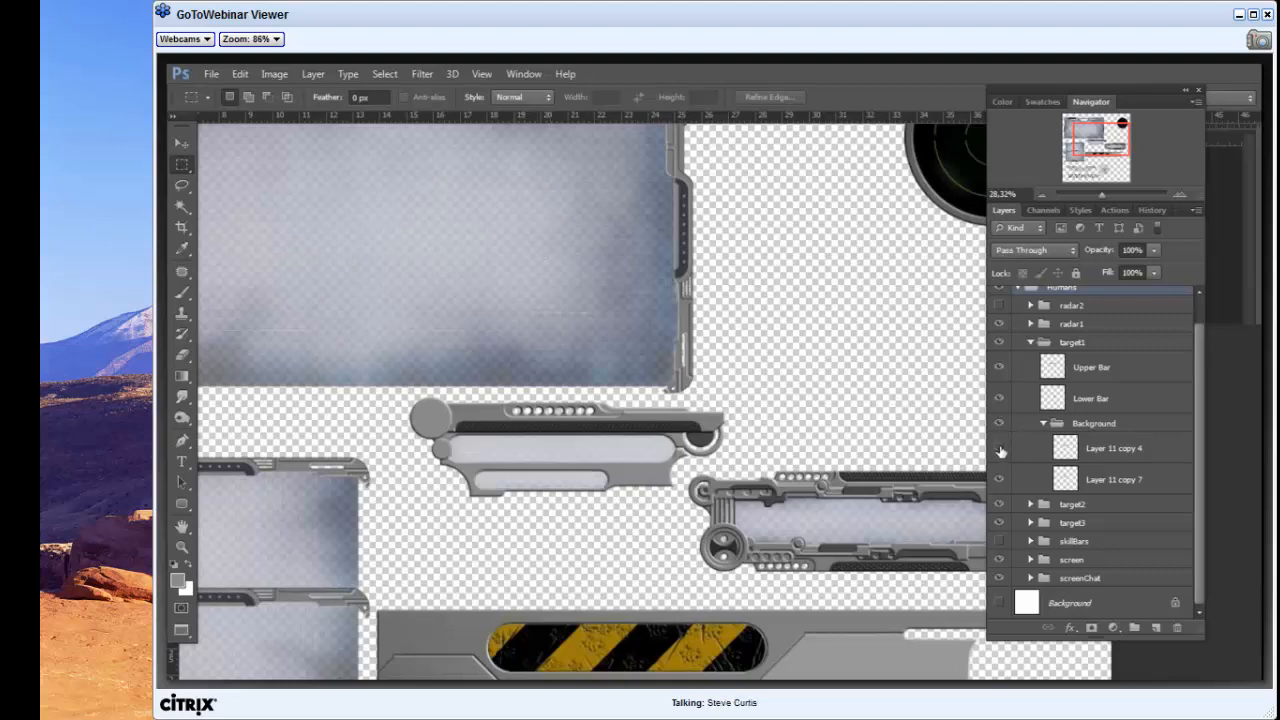
{"action": "left_click", "coordinate": [1001, 452]}
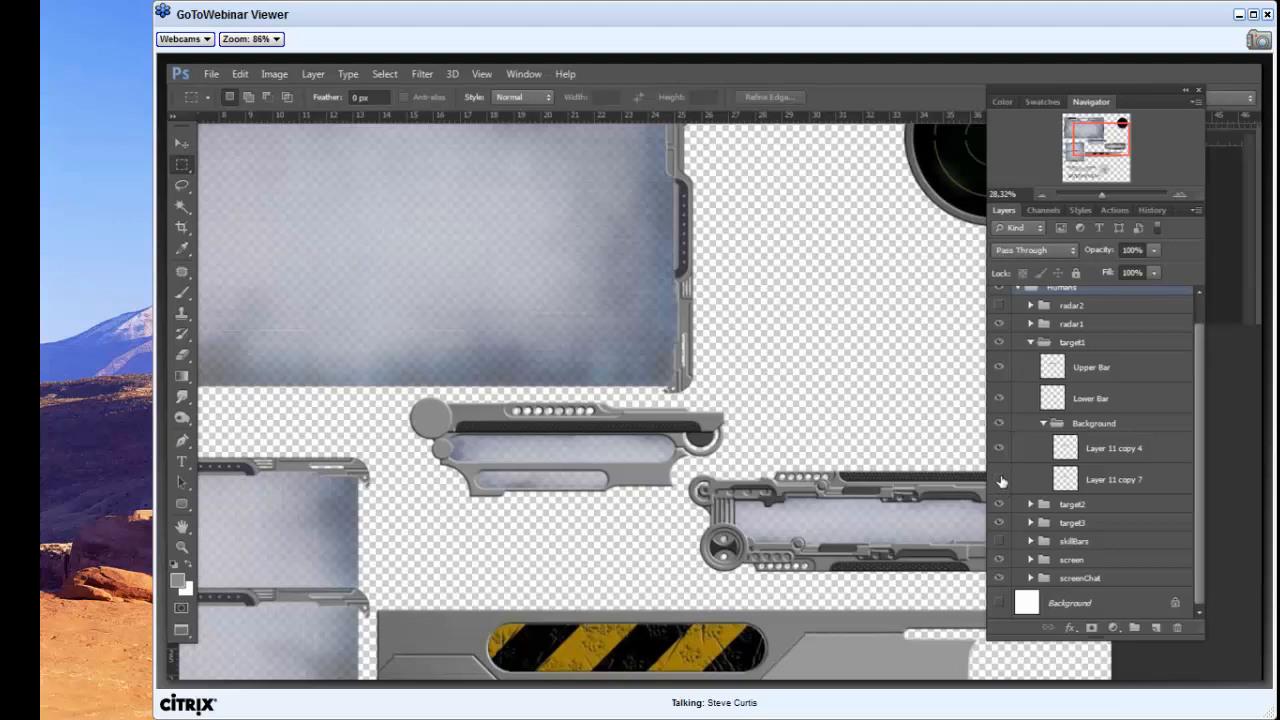
{"action": "left_click", "coordinate": [1001, 482]}
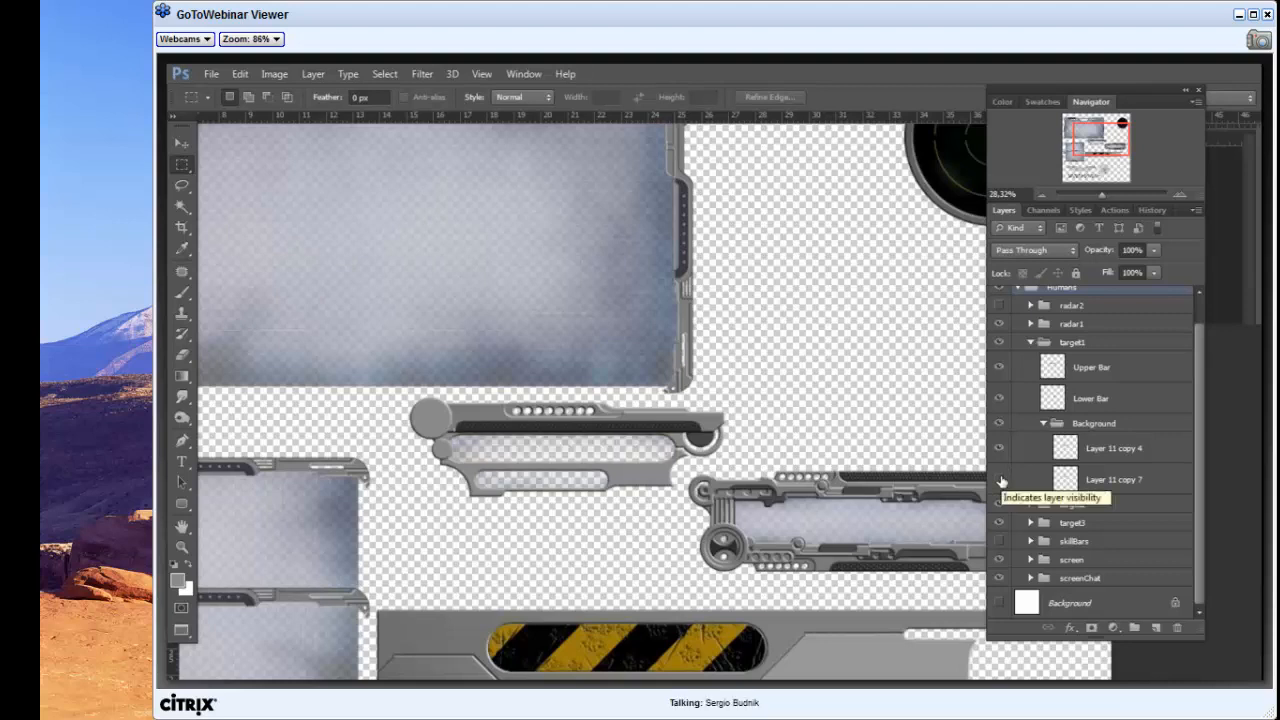
{"action": "left_click", "coordinate": [1001, 482]}
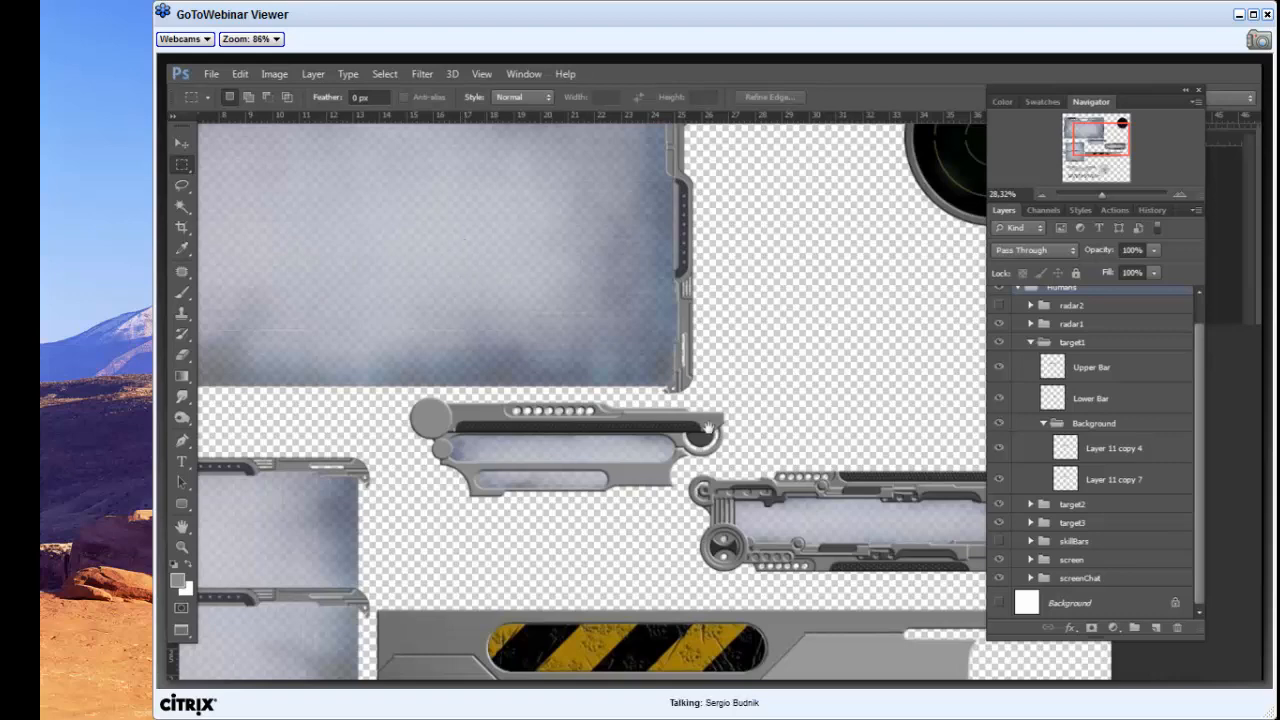
Step: Collapse the target1 group and expand the screen group of the large display frame
{"action": "left_click_drag", "start_coordinate": [707, 428], "coordinate": [764, 441]}
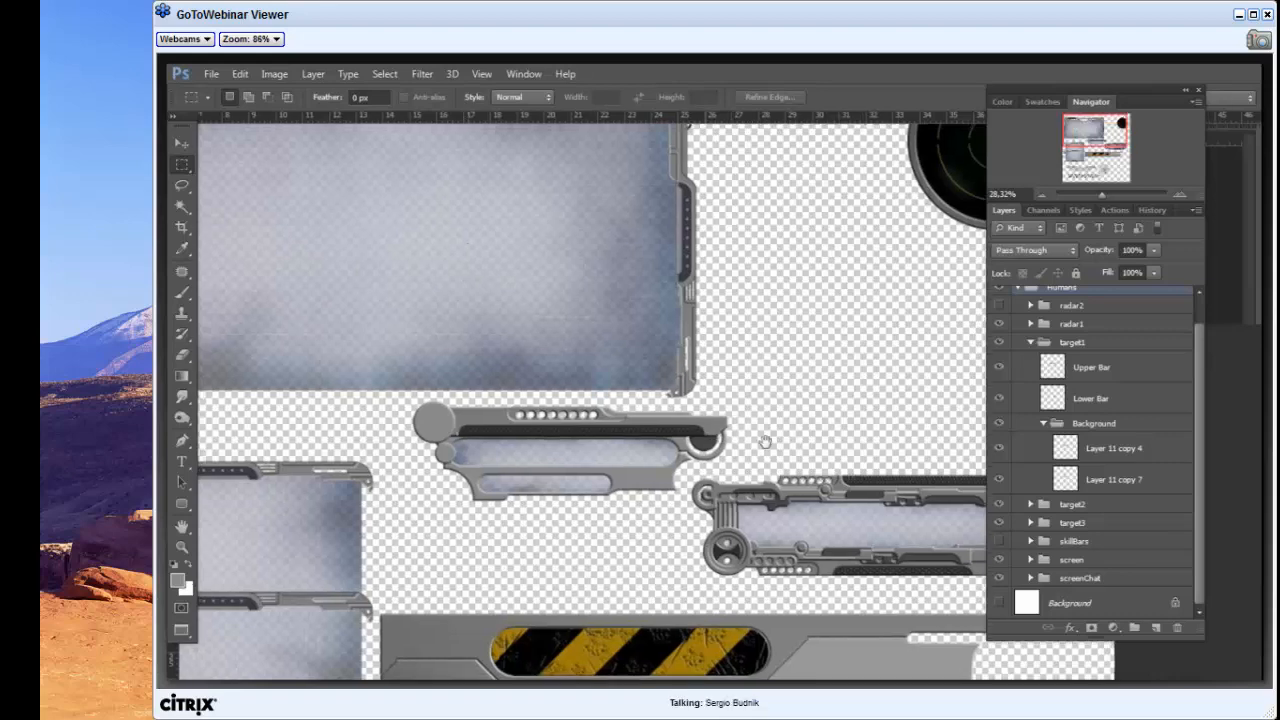
{"action": "left_click_drag", "start_coordinate": [444, 238], "coordinate": [648, 388]}
{"action": "left_click", "coordinate": [1030, 344]}
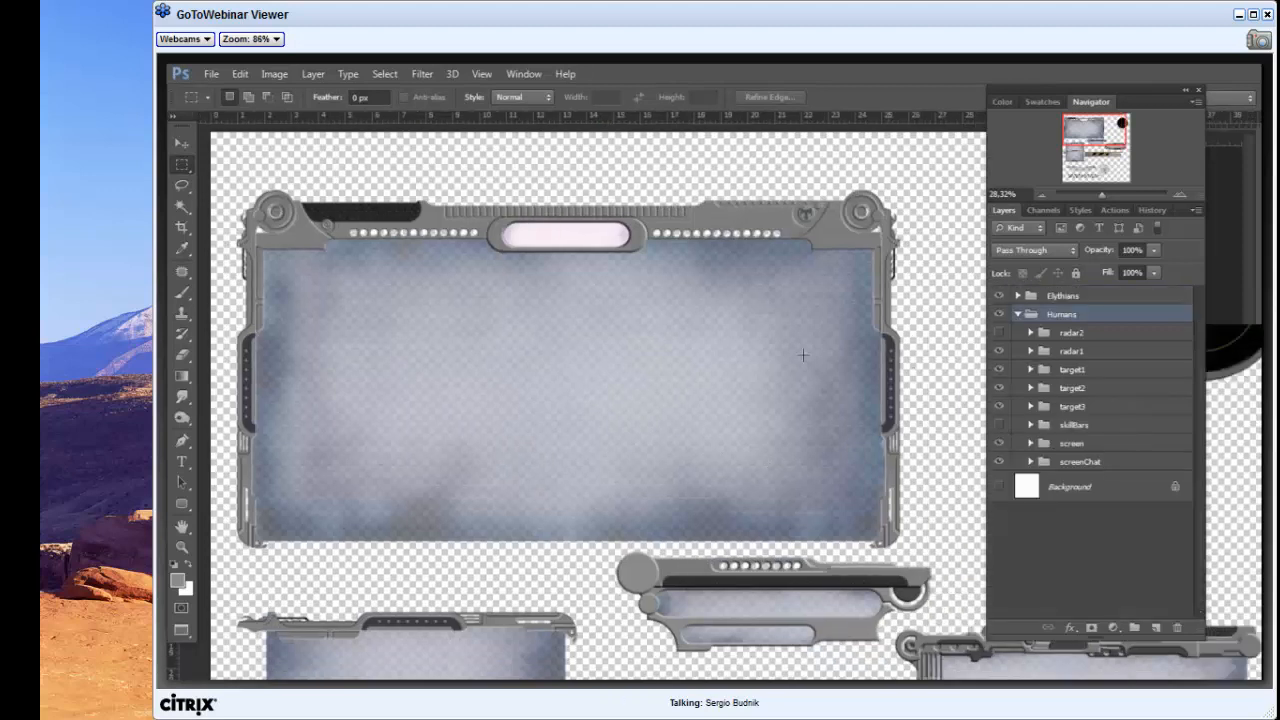
{"action": "left_click", "coordinate": [1031, 443]}
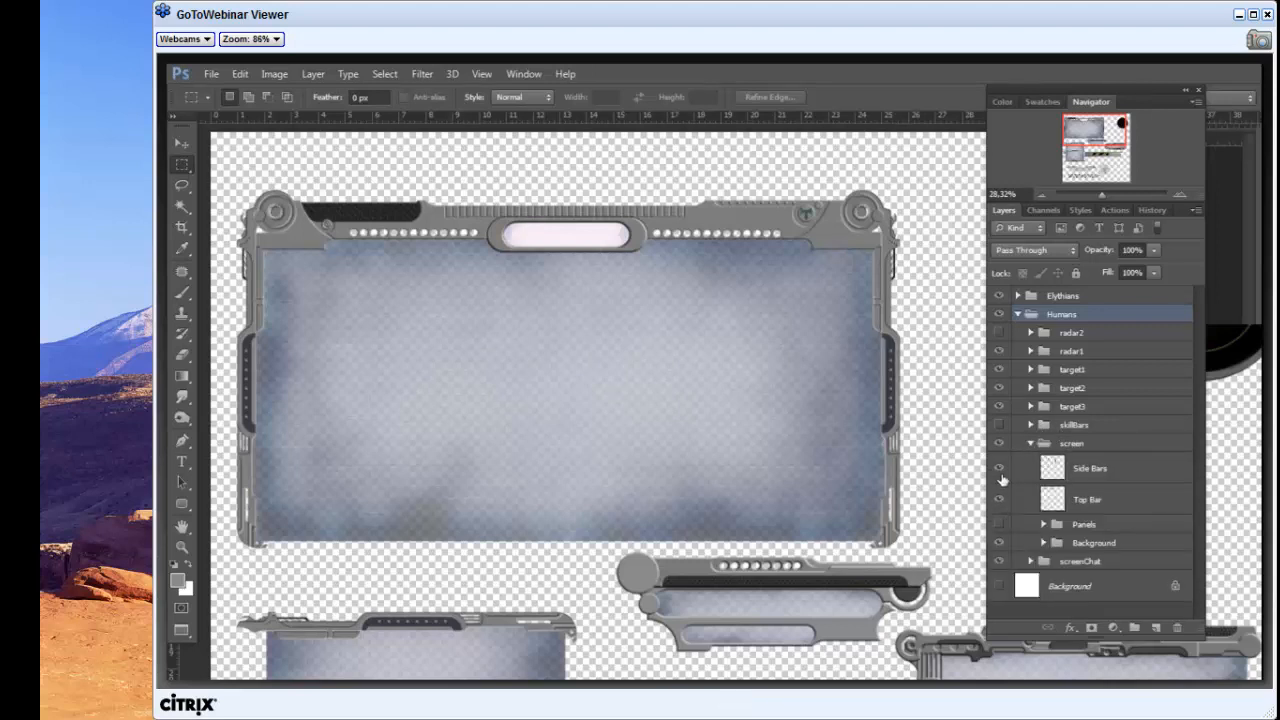
Step: Toggle the Side Bars layer's visibility and leave it shown to examine the side pieces of the screen frame
{"action": "left_click", "coordinate": [1000, 470]}
{"action": "left_click", "coordinate": [1000, 470]}
{"action": "left_click", "coordinate": [1000, 470]}
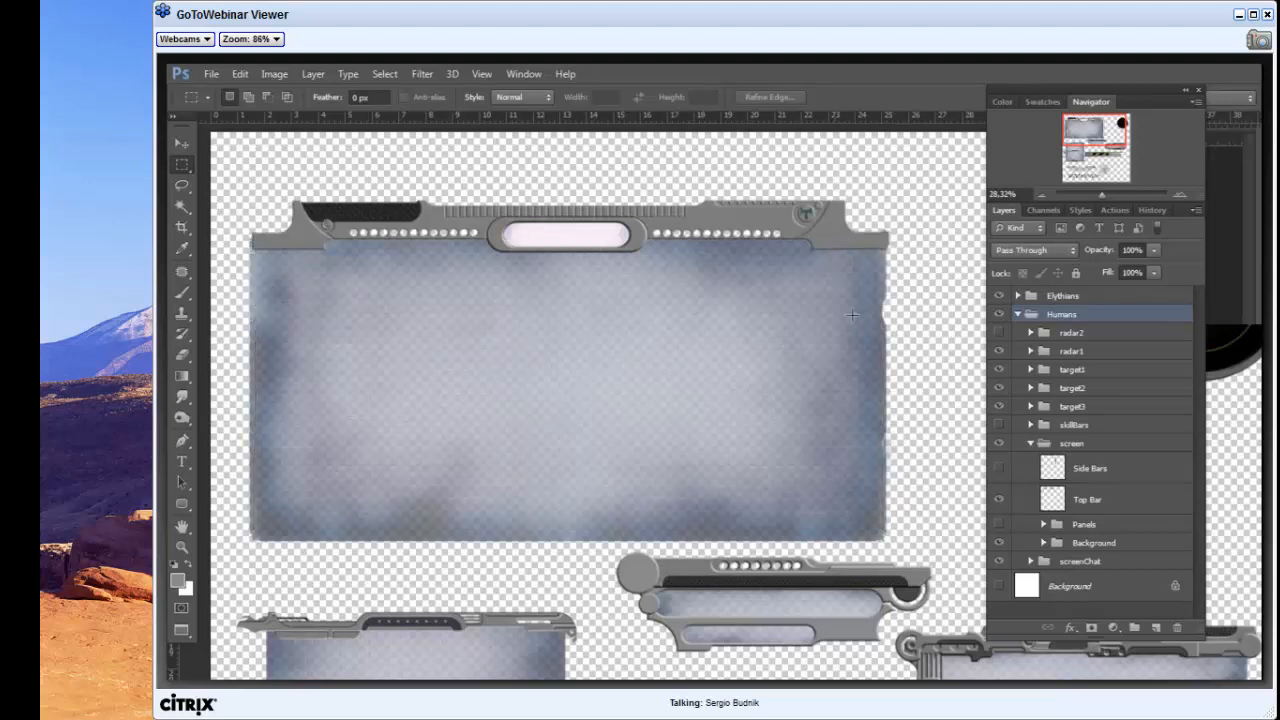
{"action": "left_click", "coordinate": [999, 469]}
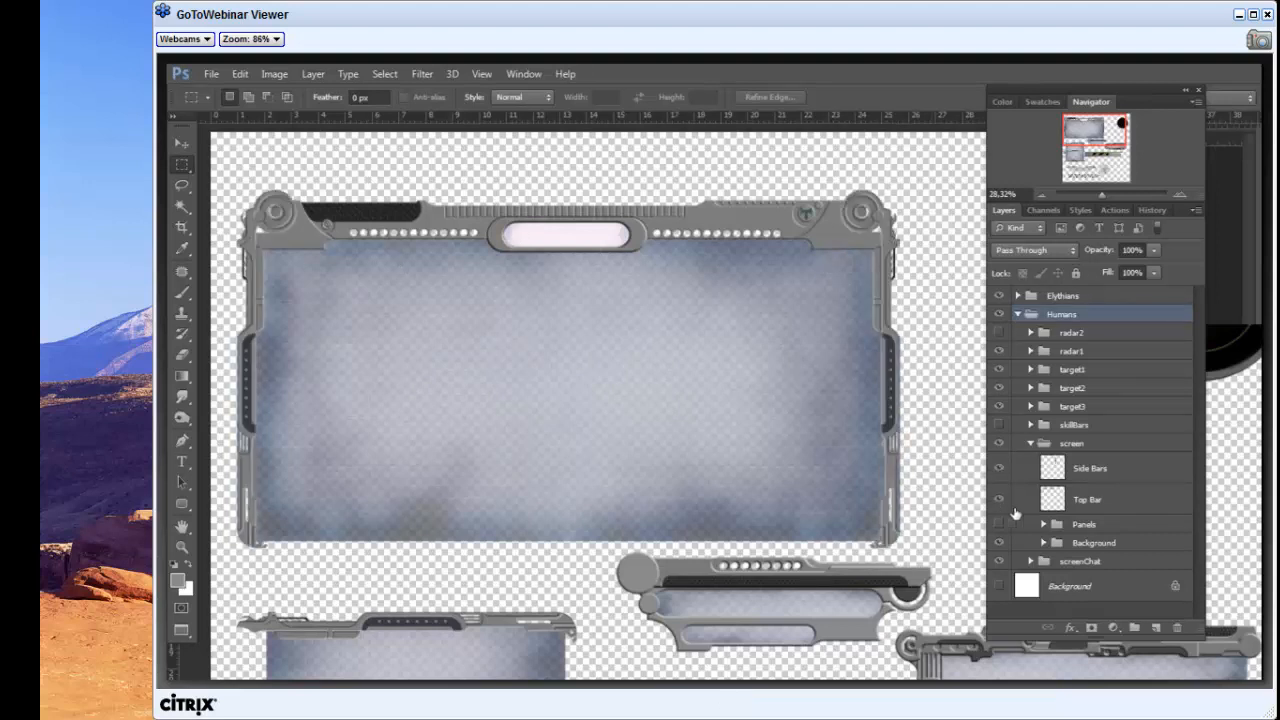
Step: Toggle the Top Bar layer off and back on, and show and expand the screen group's Panels group
{"action": "left_click", "coordinate": [998, 500]}
{"action": "left_click", "coordinate": [999, 501]}
{"action": "left_click", "coordinate": [999, 500]}
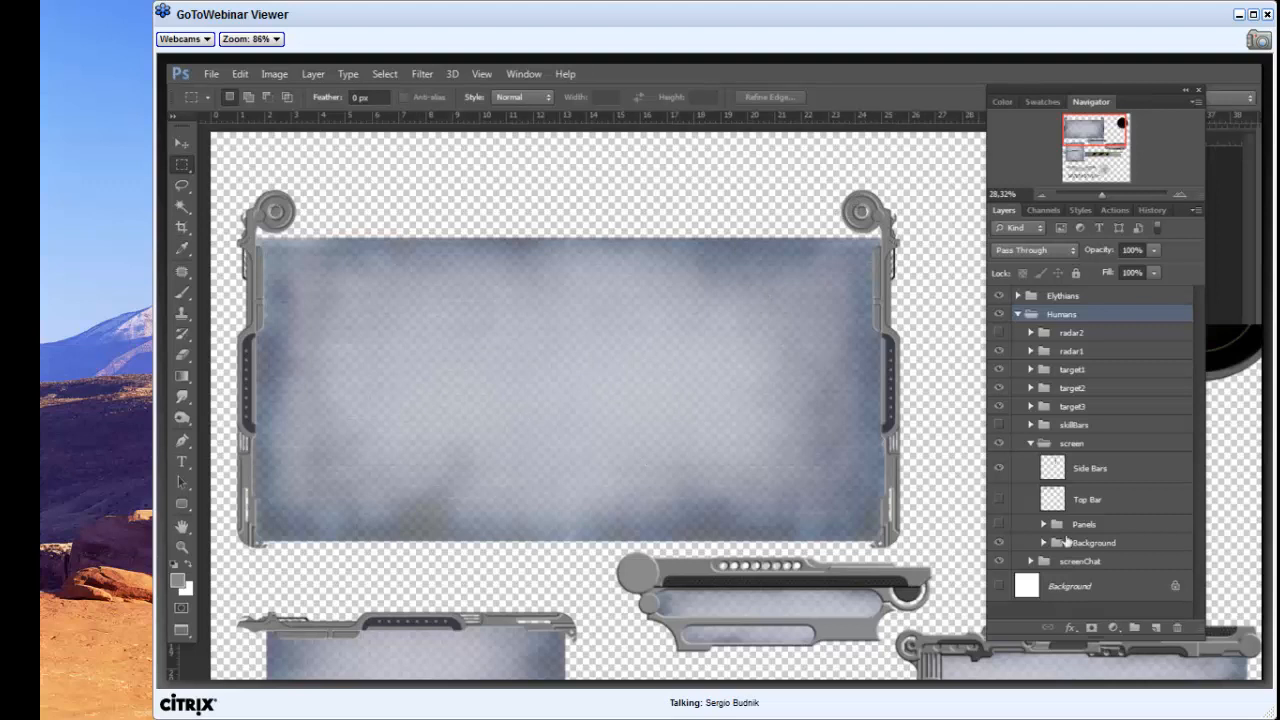
{"action": "left_click", "coordinate": [998, 499]}
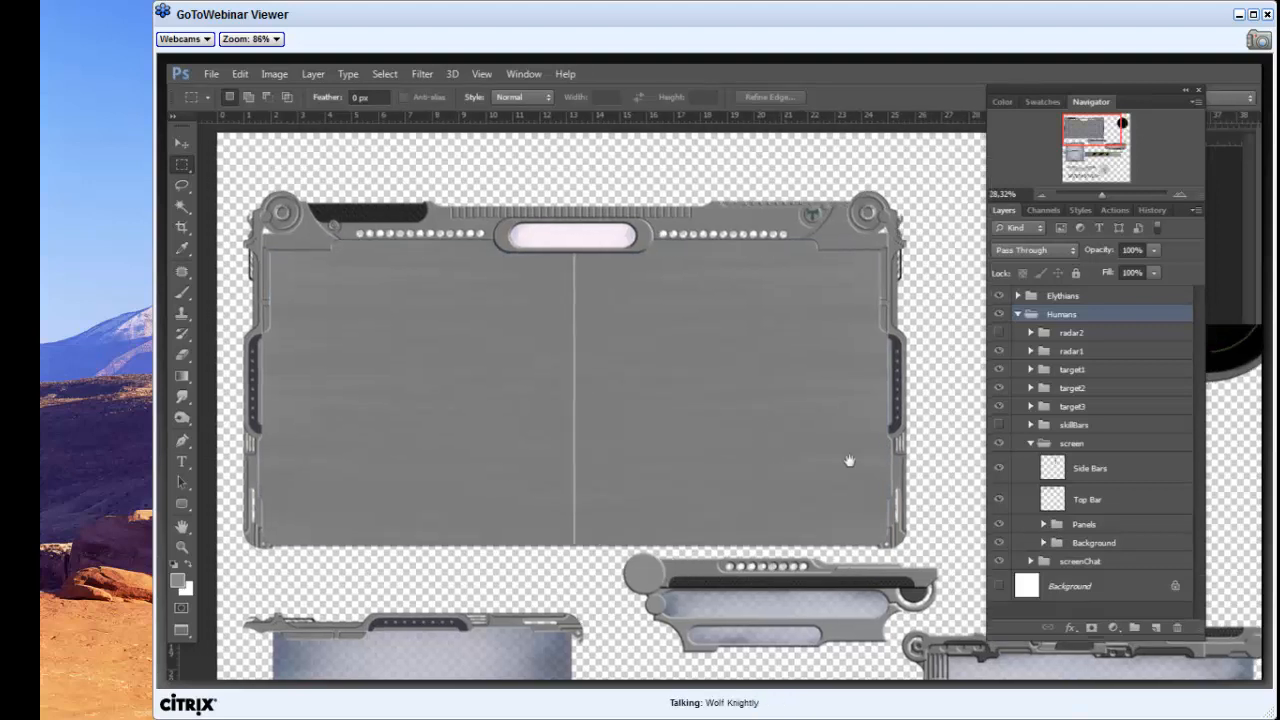
{"action": "left_click_drag", "start_coordinate": [850, 461], "coordinate": [906, 466]}
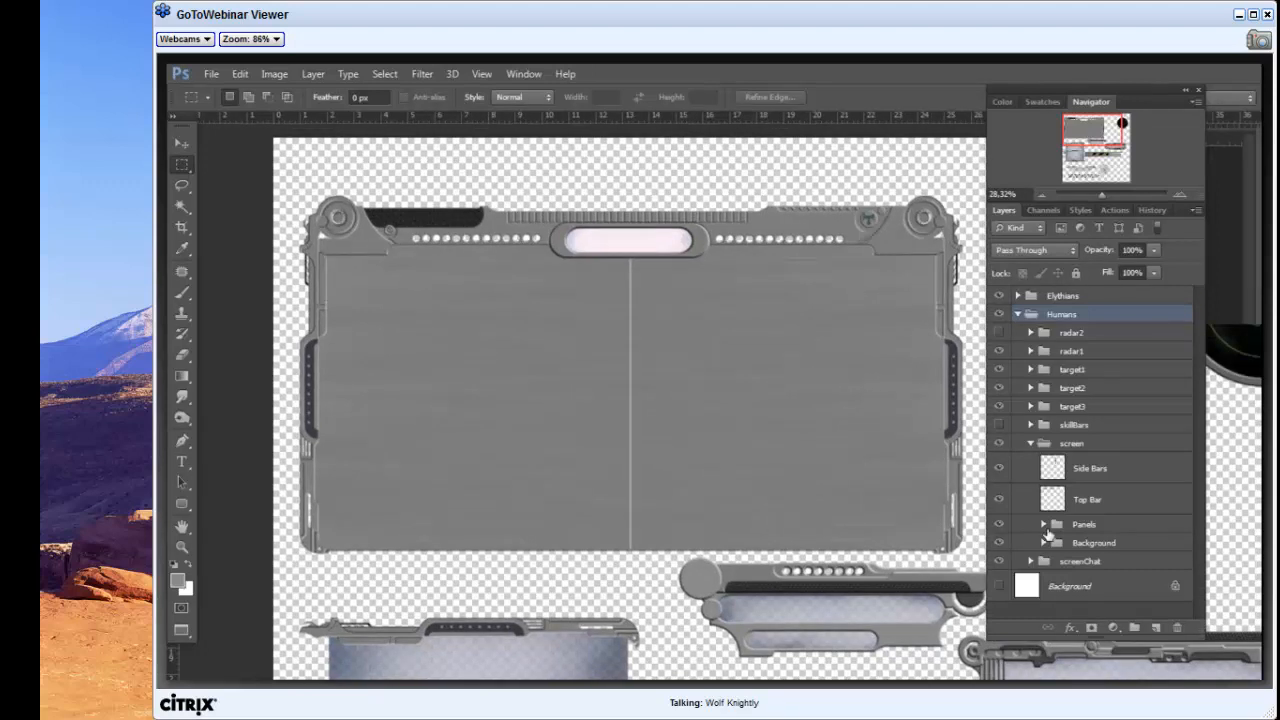
{"action": "left_click", "coordinate": [1044, 526]}
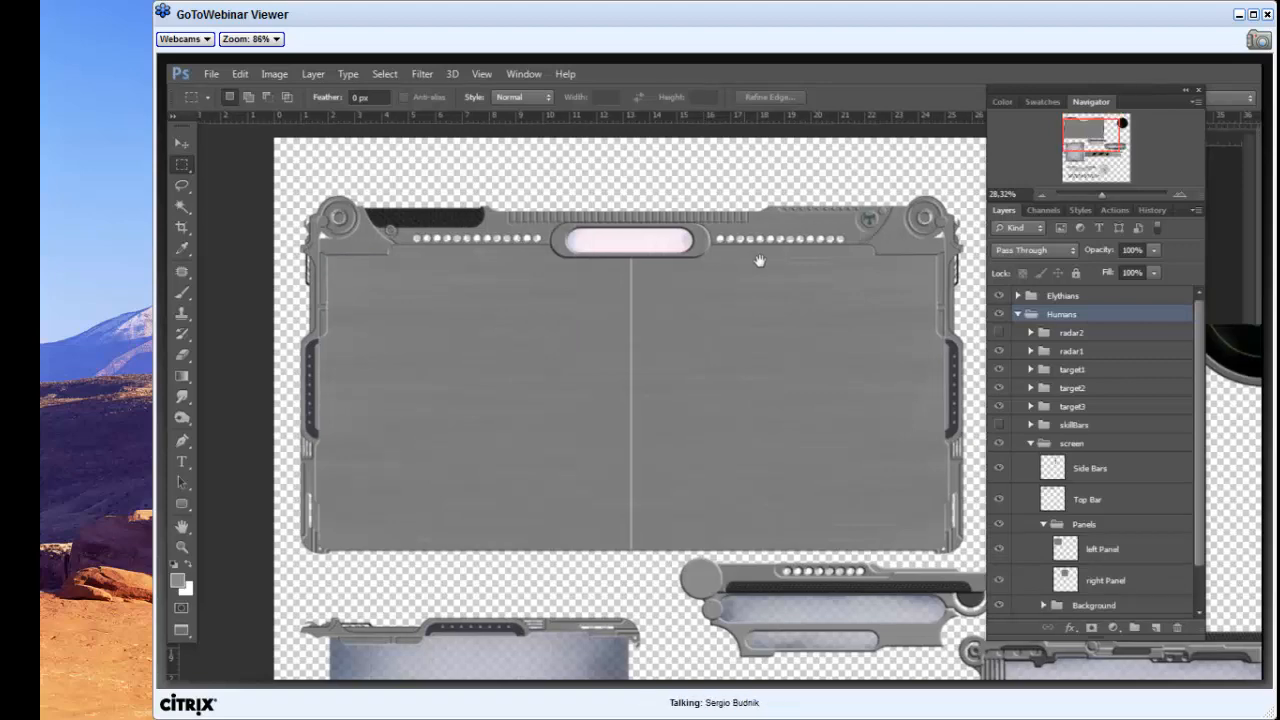
Step: Collapse the screen group and expand the screenChat group
{"action": "left_click_drag", "start_coordinate": [669, 672], "coordinate": [779, 302]}
{"action": "left_click", "coordinate": [1031, 444]}
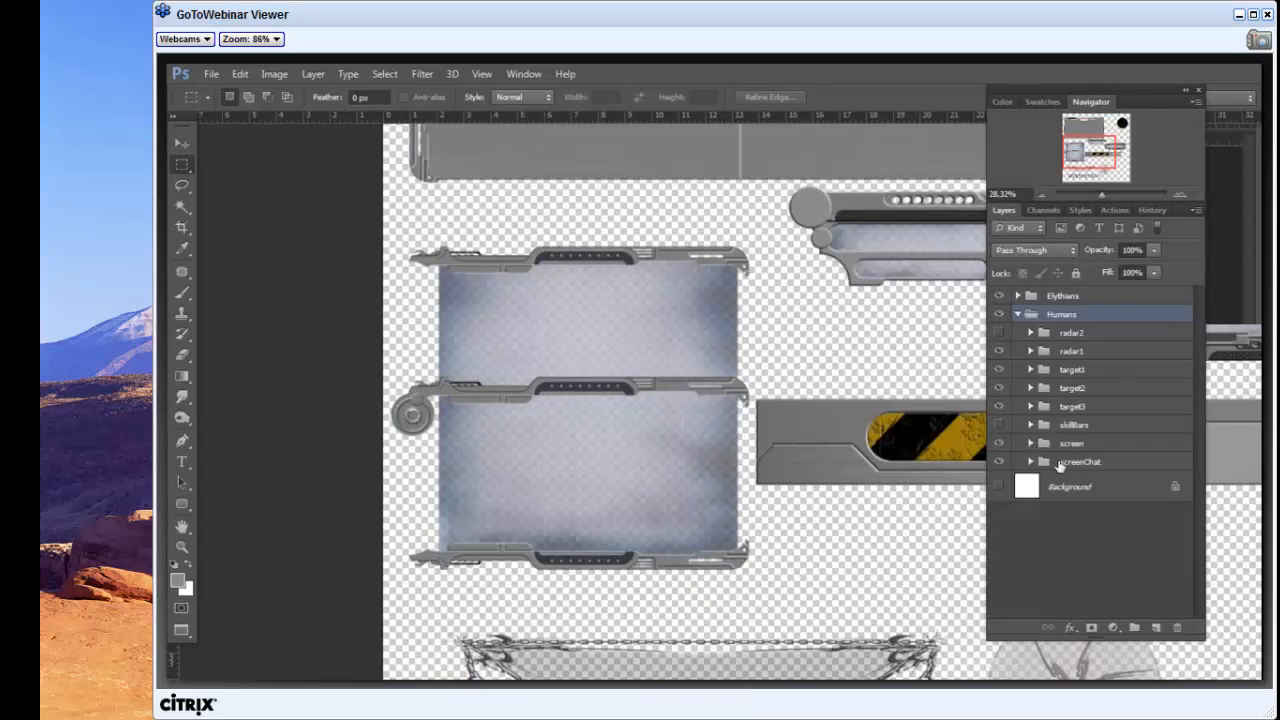
{"action": "left_click", "coordinate": [1031, 462]}
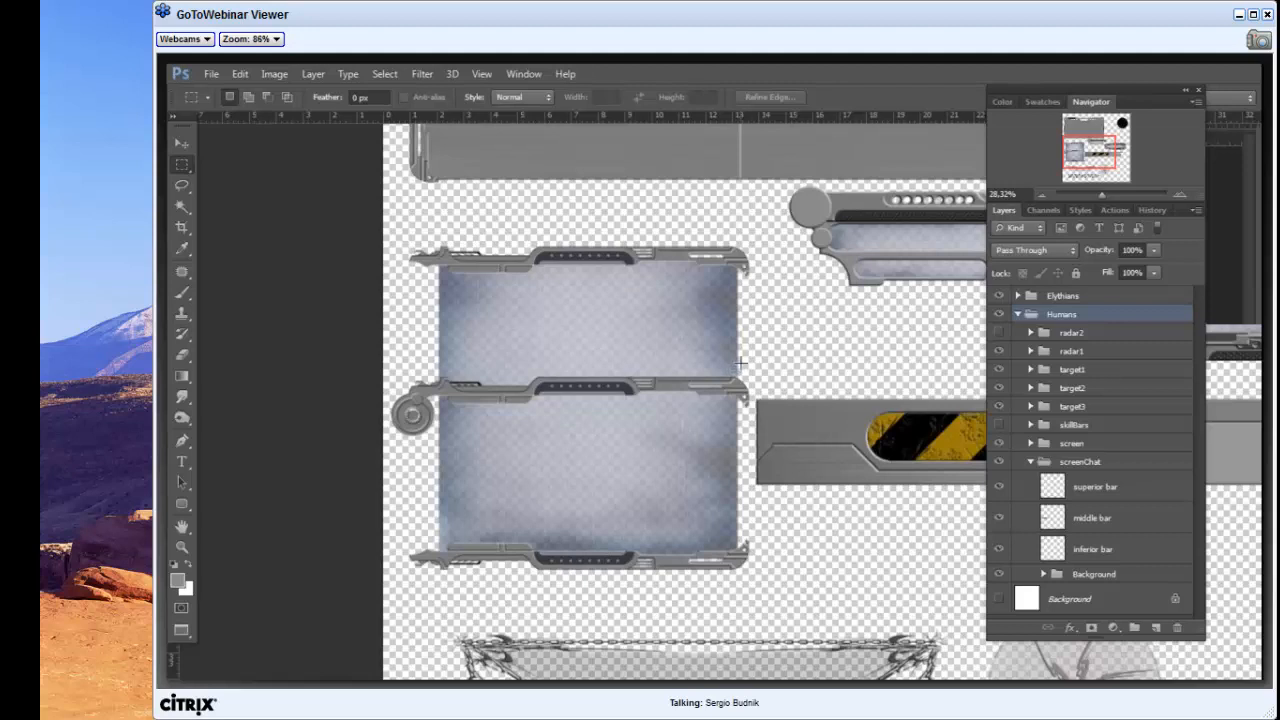
Step: Move the superior bar and middle bar down next to the inferior bar and hide the screenChat Background group
{"action": "left_click", "coordinate": [1095, 487]}
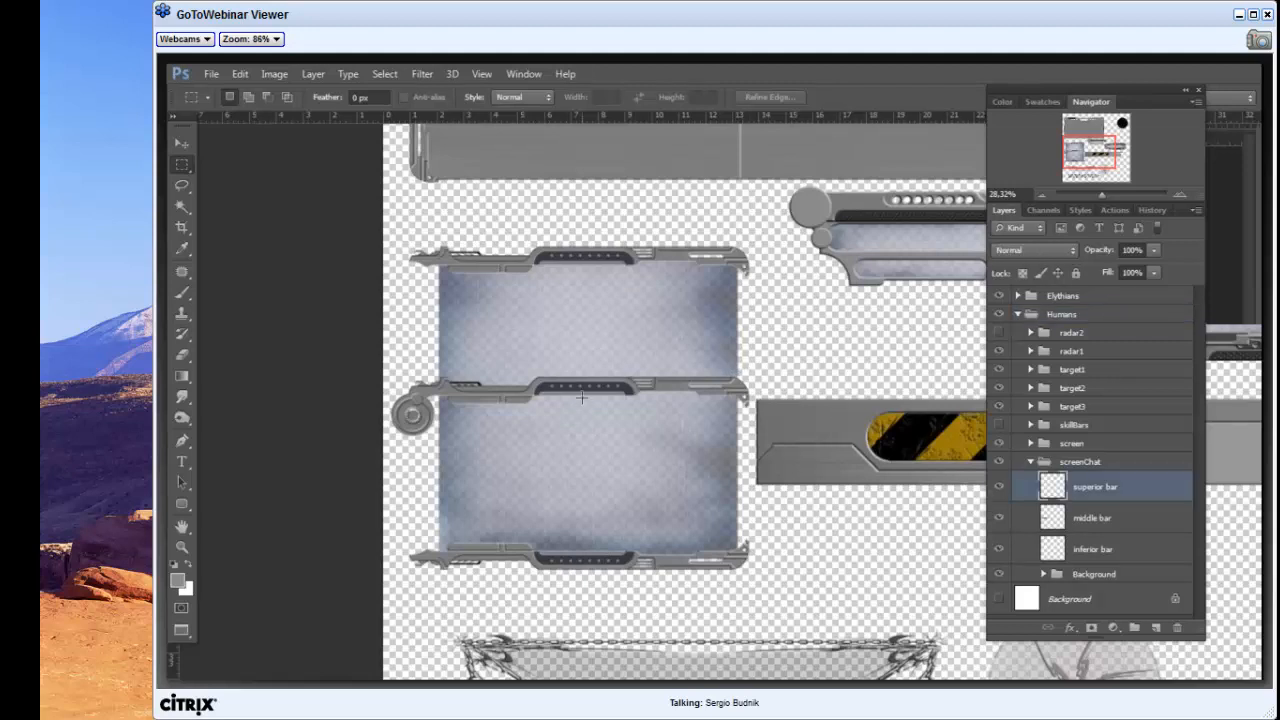
{"action": "key", "text": "v"}
{"action": "left_click_drag", "start_coordinate": [620, 320], "coordinate": [631, 537]}
{"action": "left_click", "coordinate": [1085, 527], "text": "shift"}
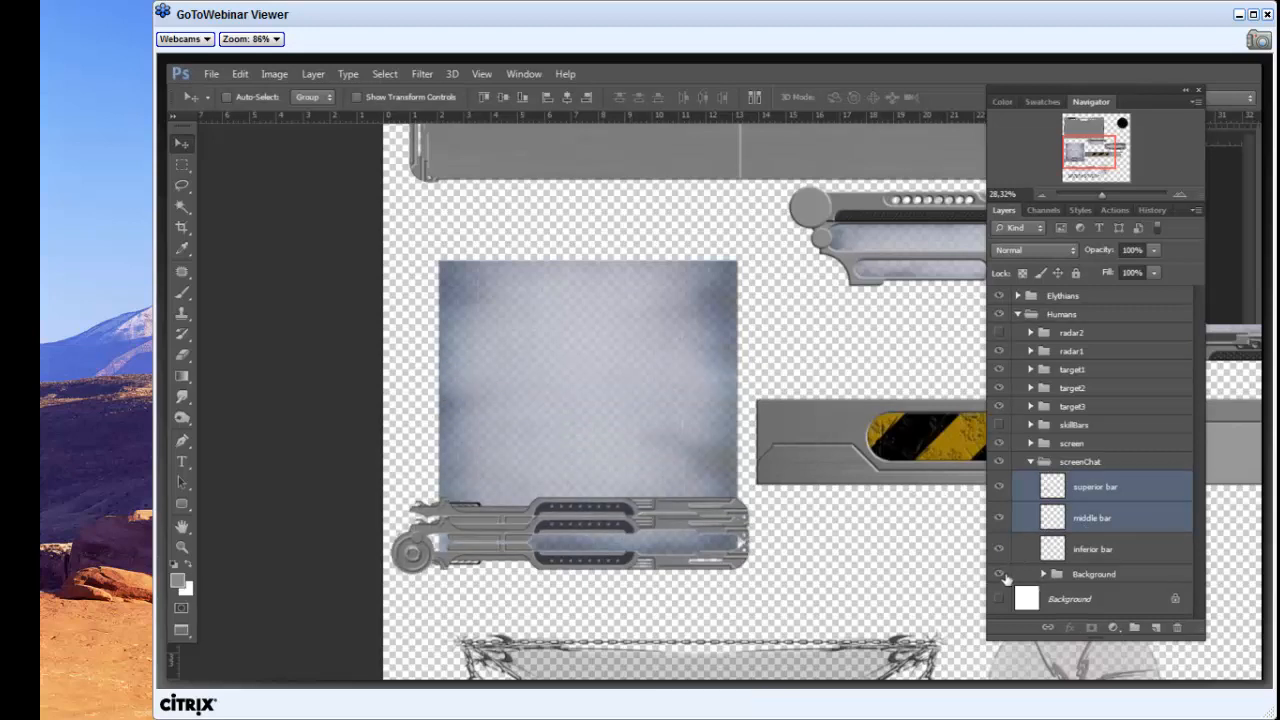
{"action": "left_click", "coordinate": [999, 575]}
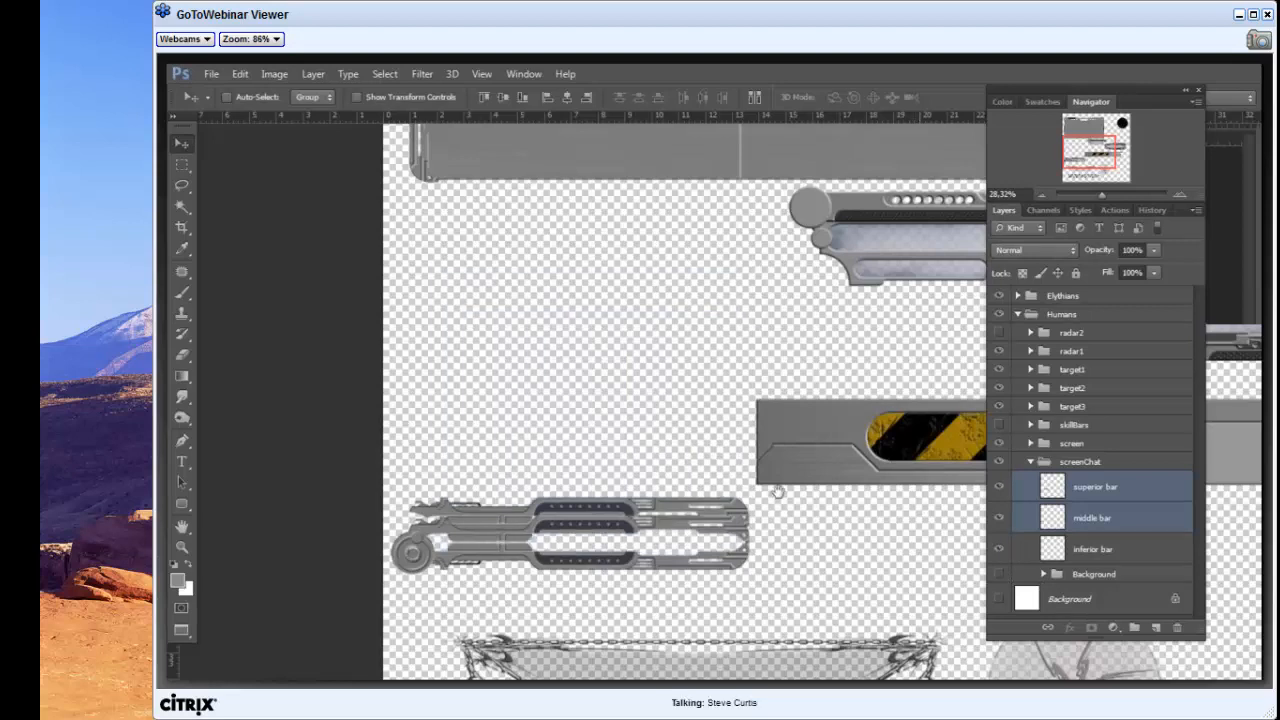
Step: Examine the compacted chat bars against the whole layout, switching the screenChat group off and back on
{"action": "left_click_drag", "start_coordinate": [778, 491], "coordinate": [584, 410]}
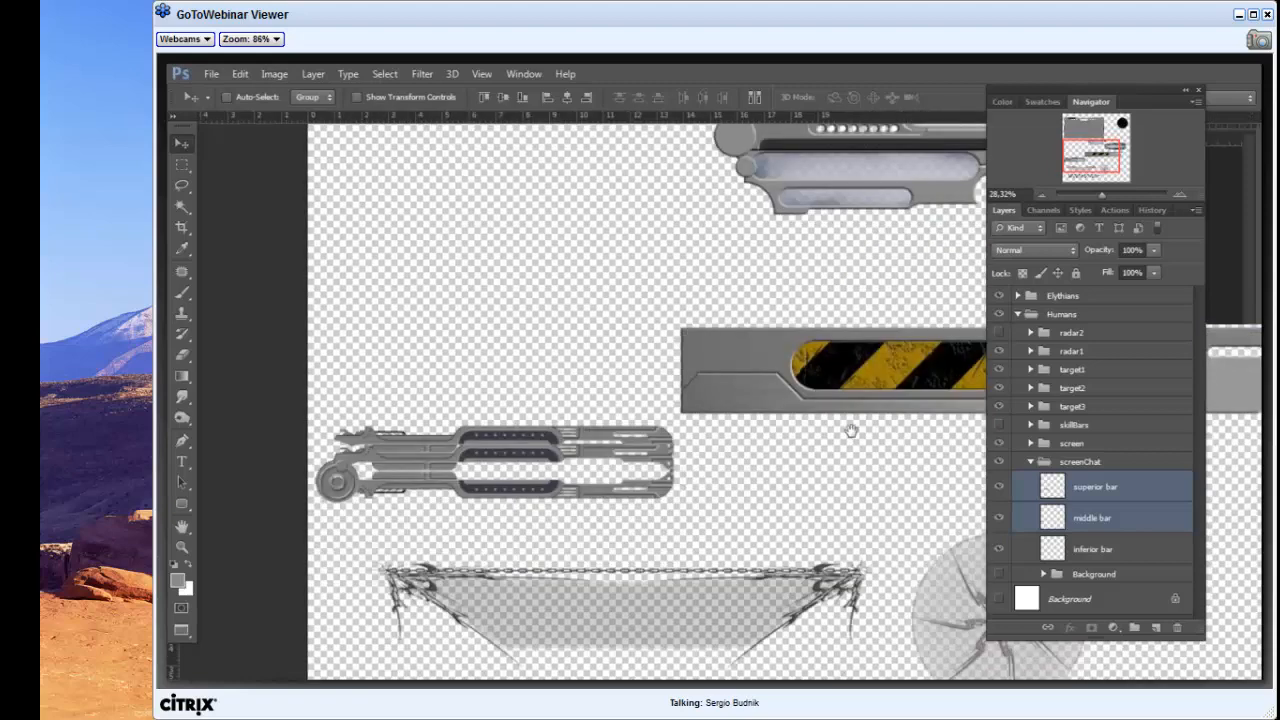
{"action": "scroll", "coordinate": [876, 491], "scroll_direction": "down", "scroll_amount": 4}
{"action": "left_click_drag", "start_coordinate": [876, 491], "coordinate": [686, 476]}
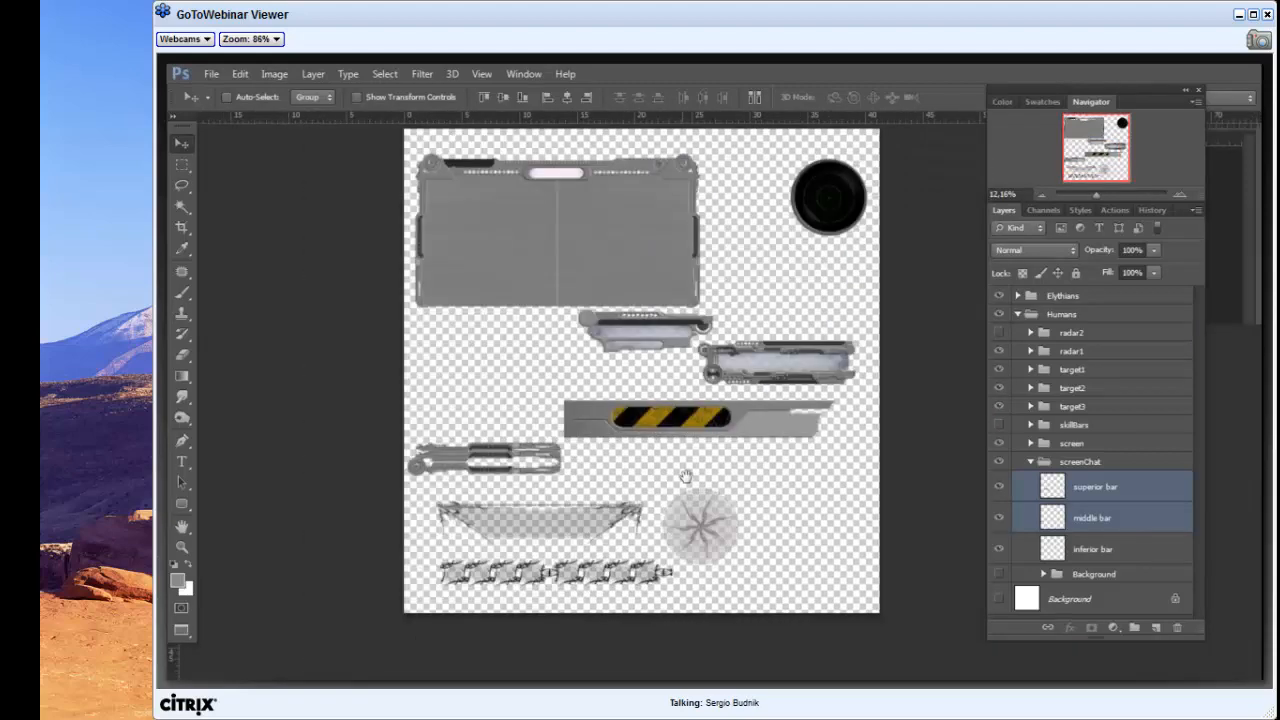
{"action": "left_click_drag", "start_coordinate": [656, 354], "coordinate": [659, 401]}
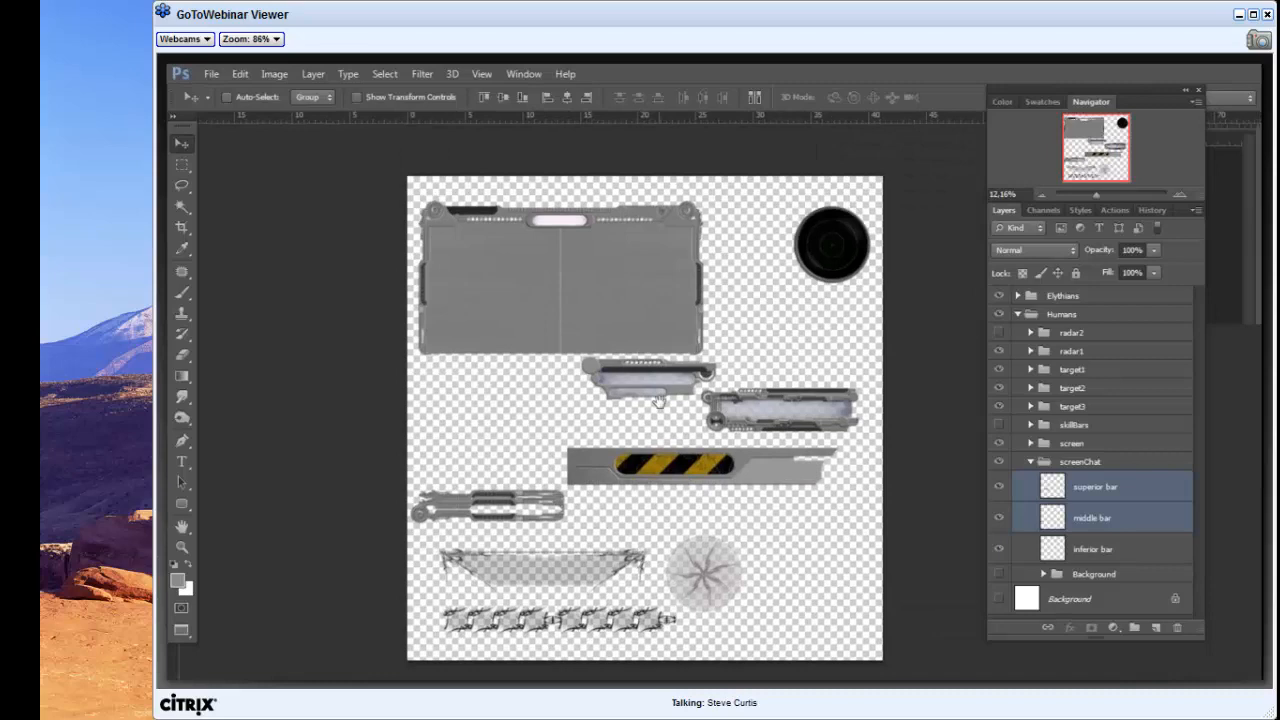
{"action": "left_click_drag", "start_coordinate": [476, 461], "coordinate": [561, 477]}
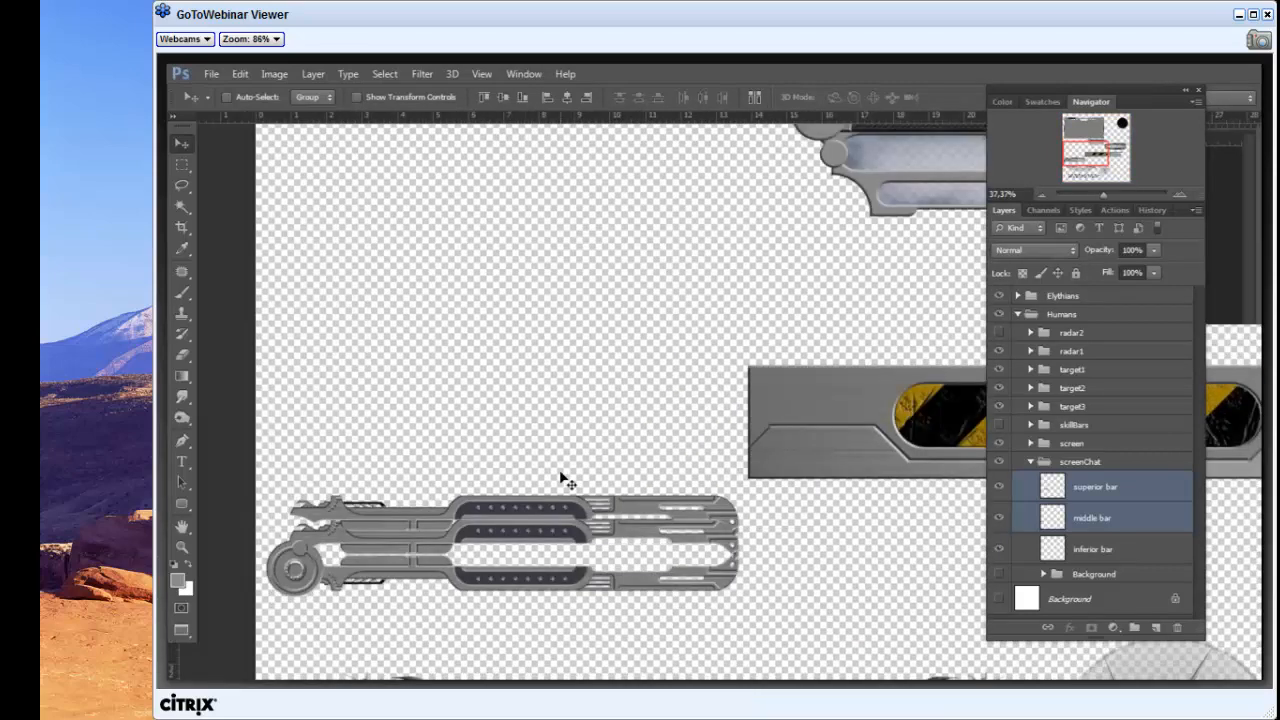
{"action": "left_click", "coordinate": [998, 463]}
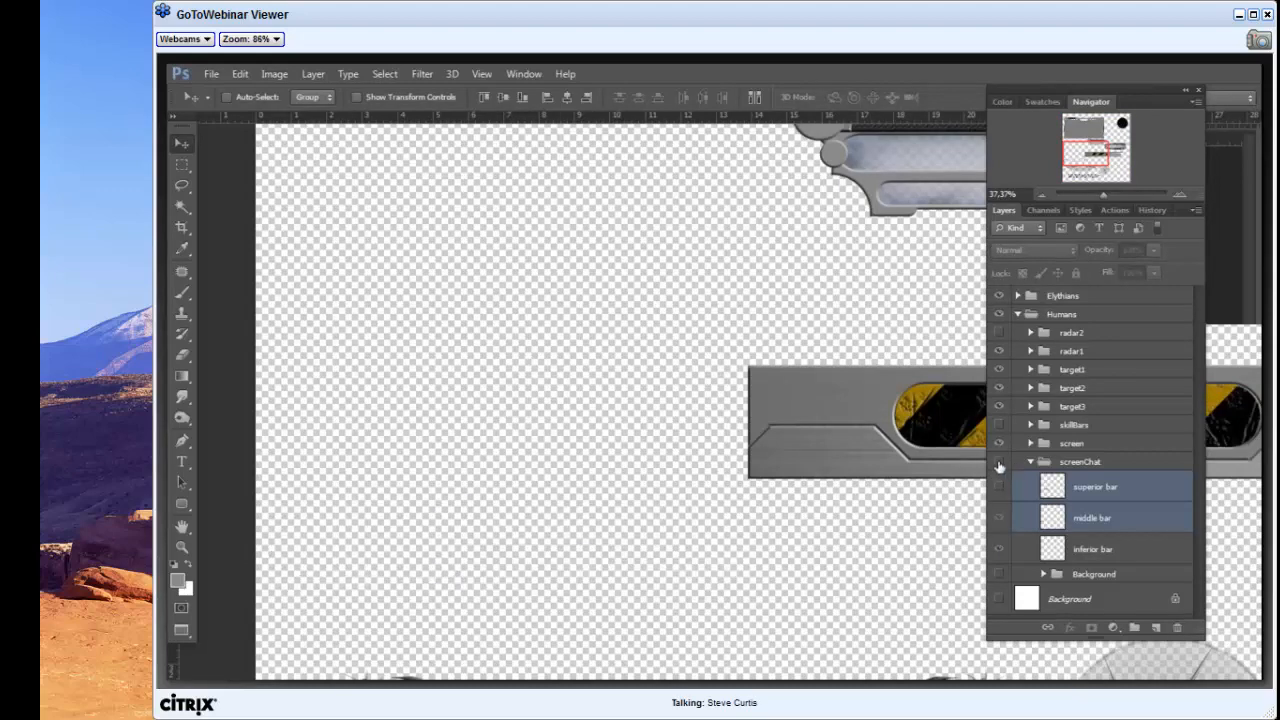
{"action": "left_click", "coordinate": [998, 463]}
{"action": "left_click", "coordinate": [998, 486]}
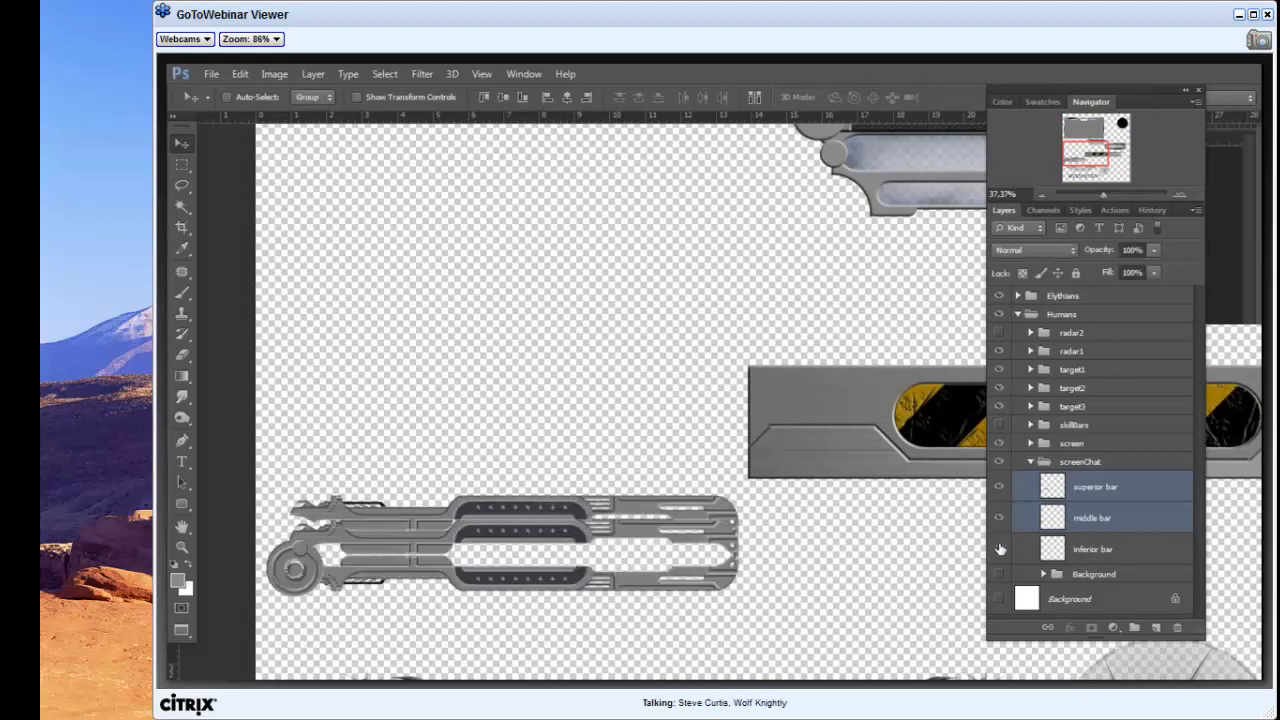
Step: Show the screenChat Background group and move the middle and superior bars up to the middle and upper edge of the chat panel
{"action": "left_click", "coordinate": [998, 573]}
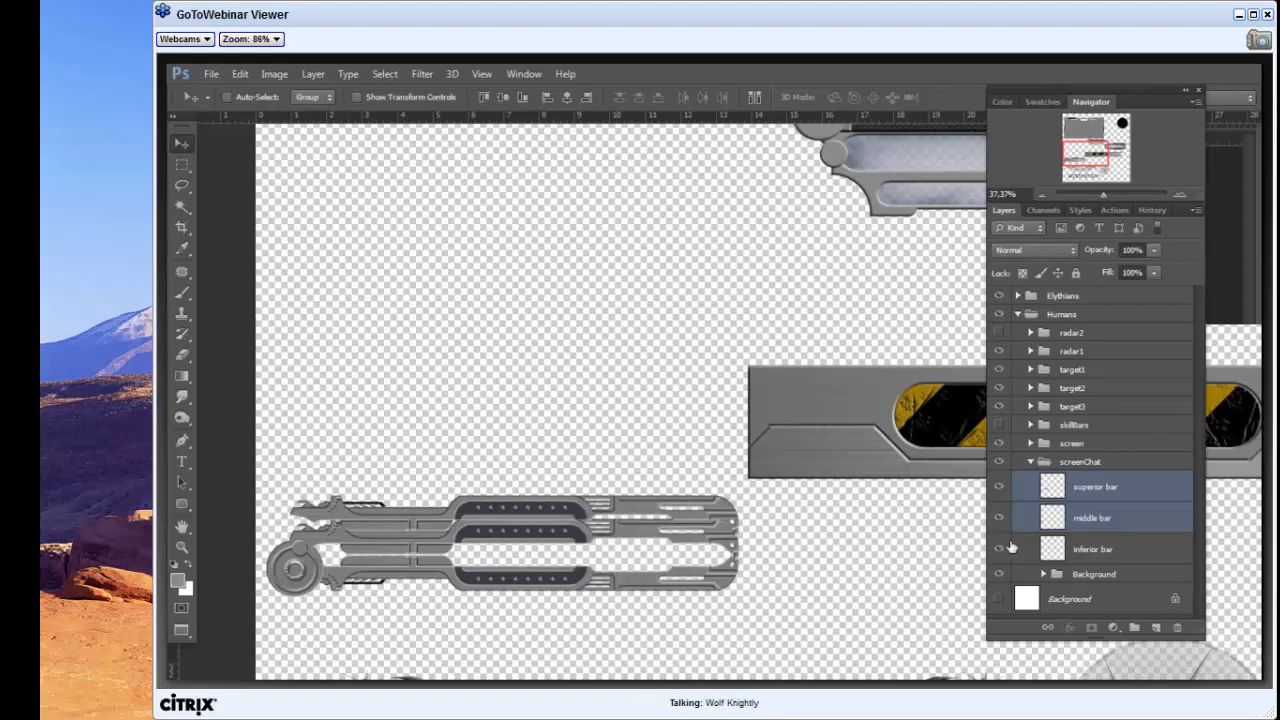
{"action": "left_click_drag", "start_coordinate": [631, 489], "coordinate": [636, 357]}
{"action": "left_click", "coordinate": [1052, 489]}
{"action": "left_click_drag", "start_coordinate": [723, 413], "coordinate": [729, 264]}
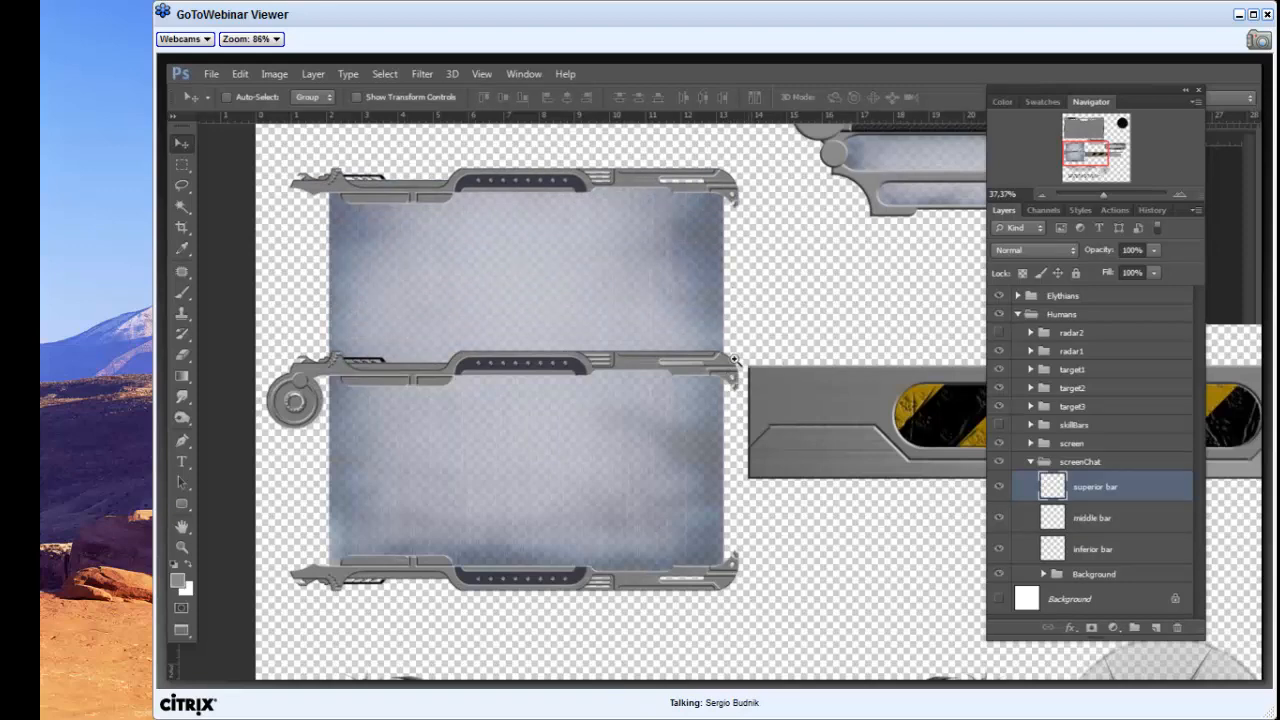
Step: Collapse the screenChat group and bring the interface elements in the lower part of the canvas into view
{"action": "scroll", "coordinate": [733, 358], "scroll_direction": "down", "scroll_amount": 1}
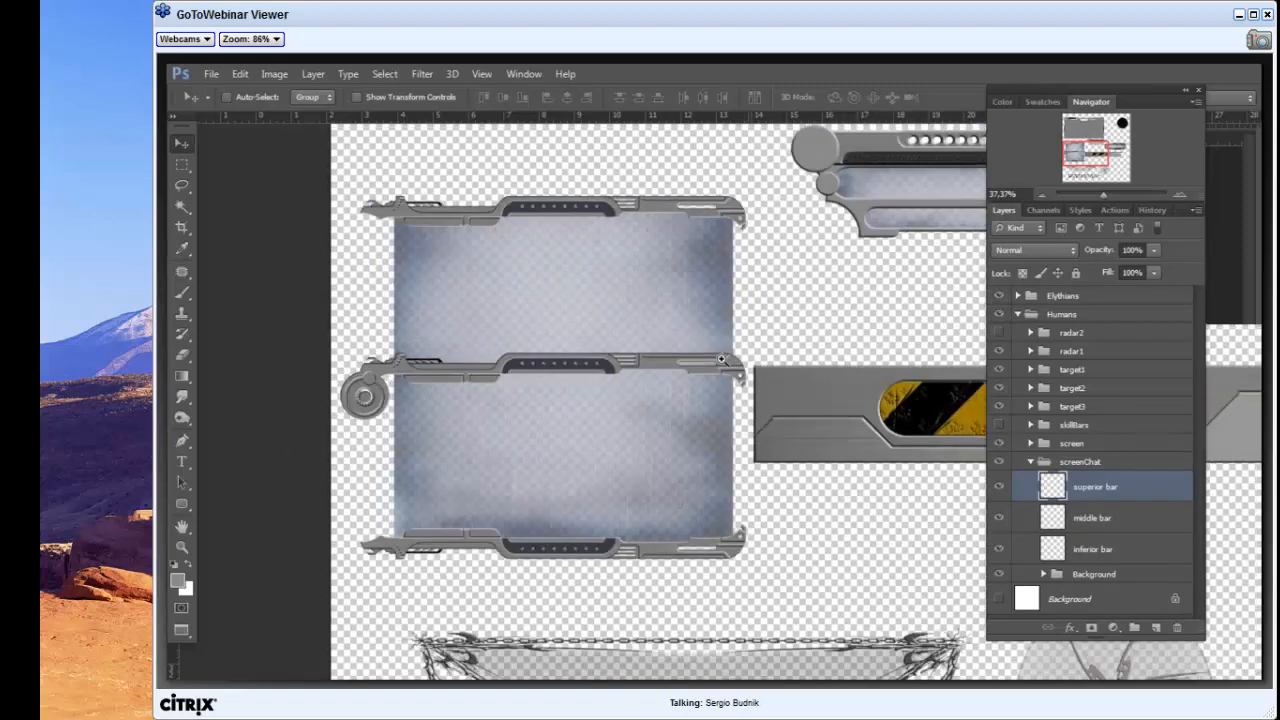
{"action": "scroll", "coordinate": [721, 358], "scroll_direction": "down", "scroll_amount": 2}
{"action": "left_click_drag", "start_coordinate": [760, 480], "coordinate": [513, 444]}
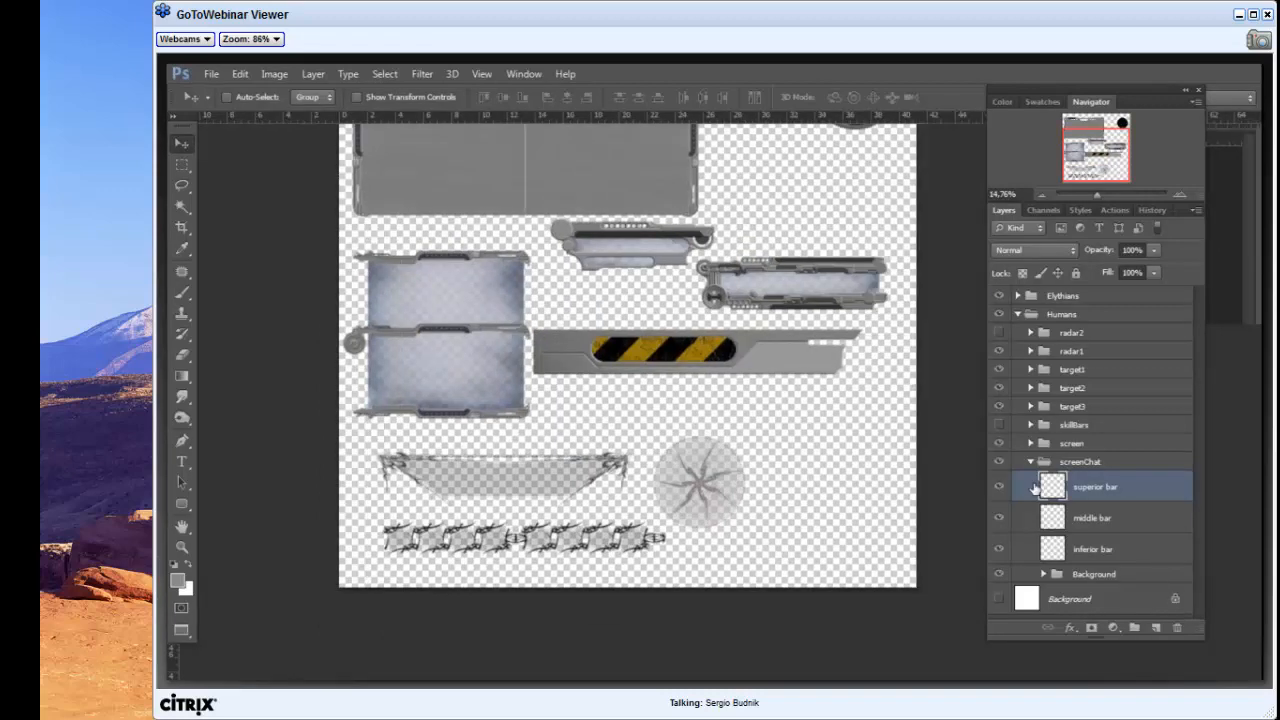
{"action": "left_click", "coordinate": [1030, 462]}
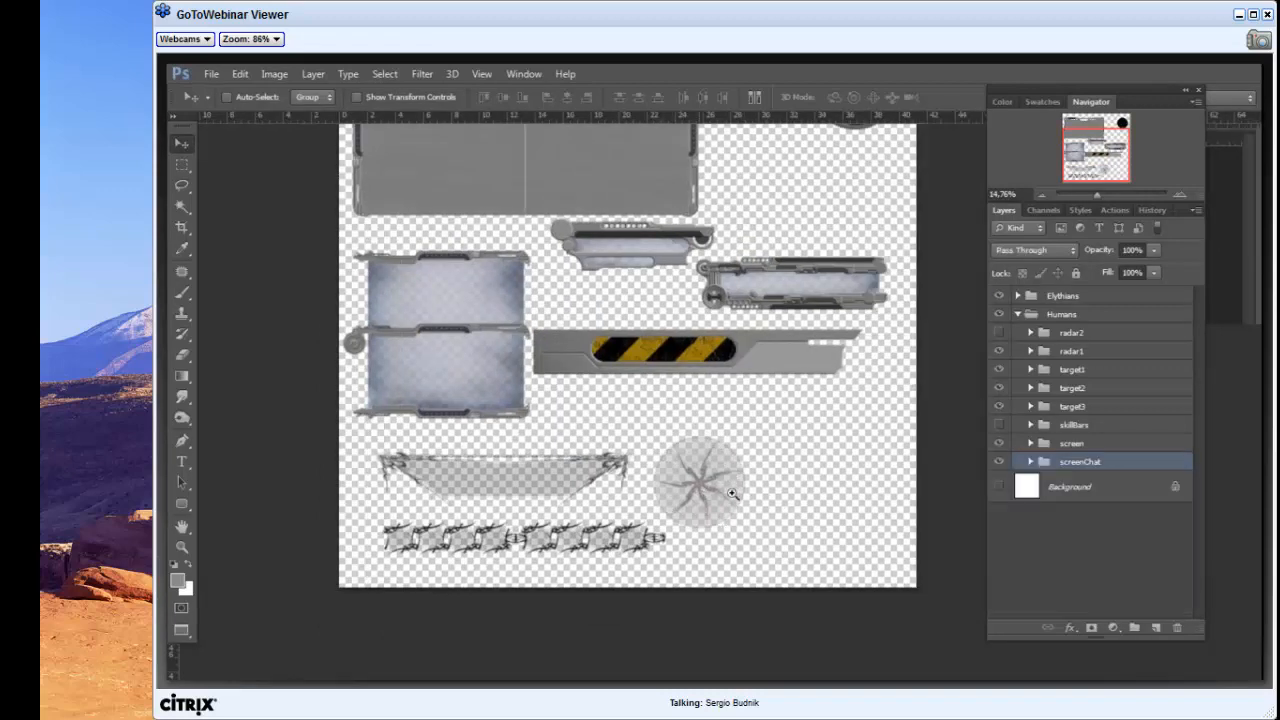
{"action": "left_click_drag", "start_coordinate": [732, 493], "coordinate": [758, 493]}
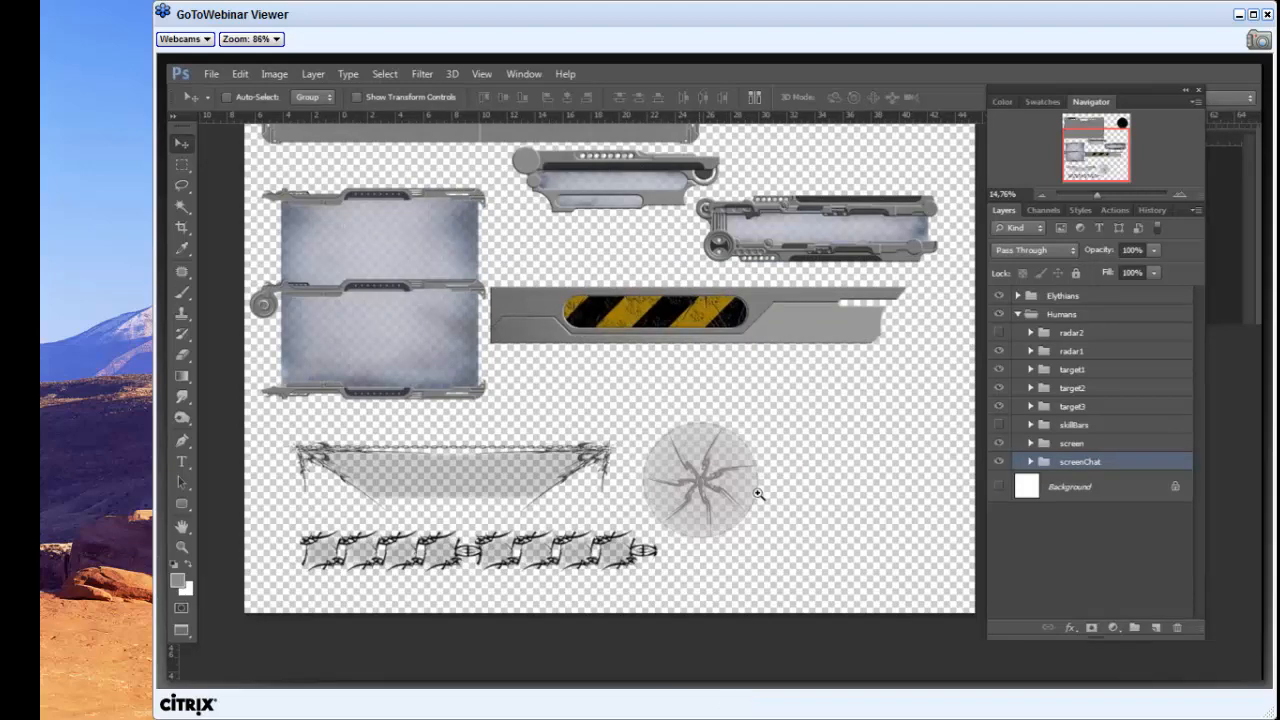
Step: Examine the round spiked emblem and the ornamental chained bars in the lower part of the canvas, both up close and against the whole layout
{"action": "left_click_drag", "start_coordinate": [758, 493], "coordinate": [771, 496]}
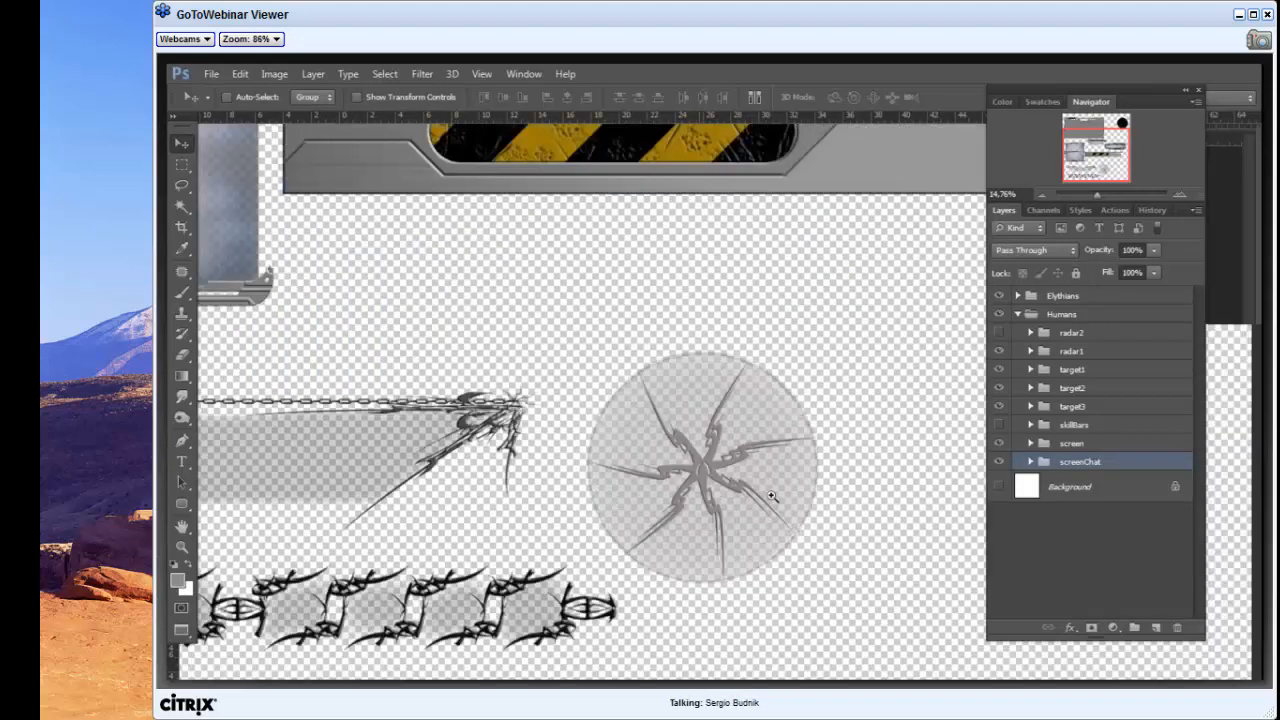
{"action": "left_click_drag", "start_coordinate": [634, 506], "coordinate": [669, 478]}
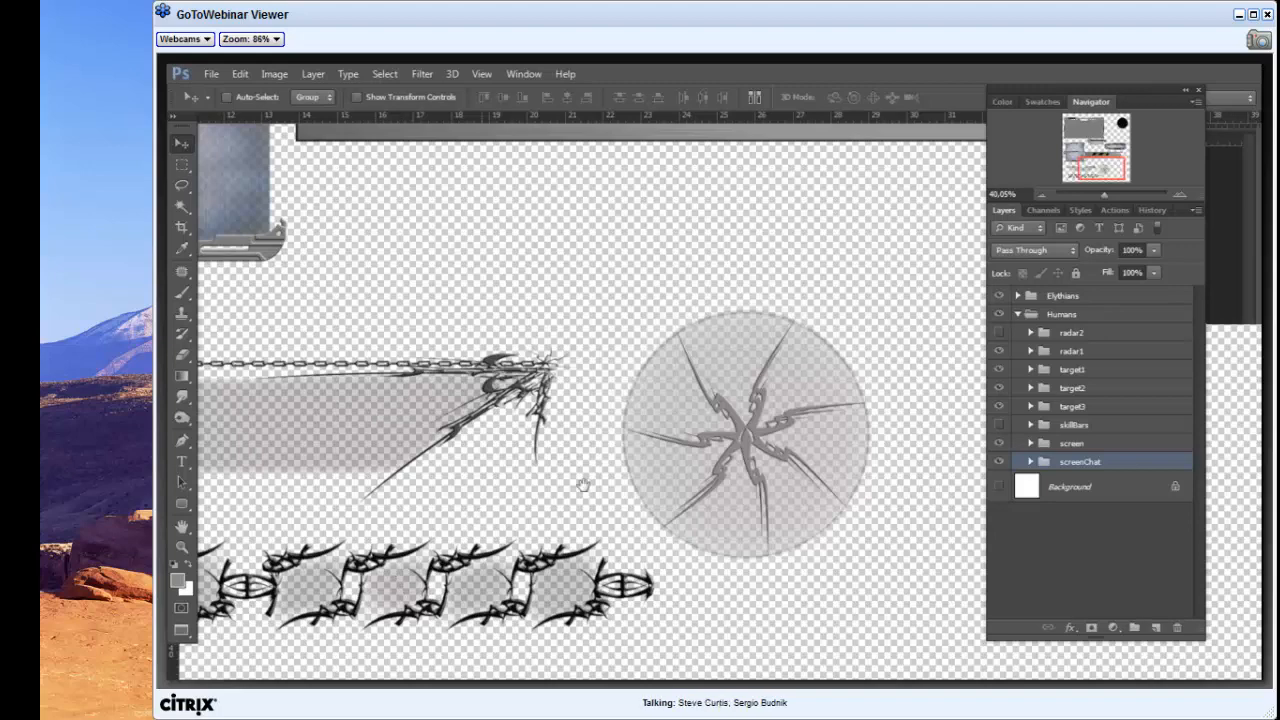
{"action": "left_click_drag", "start_coordinate": [583, 485], "coordinate": [667, 471]}
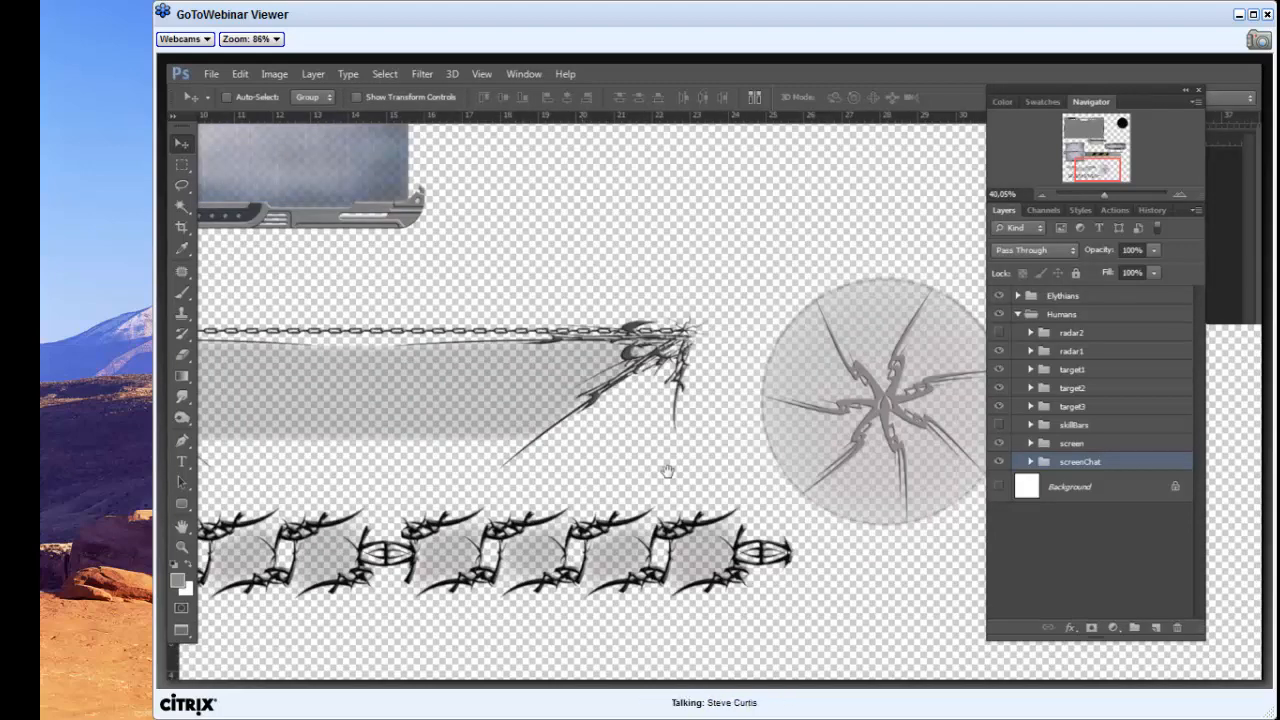
{"action": "scroll", "coordinate": [667, 471], "scroll_direction": "down", "scroll_amount": 2}
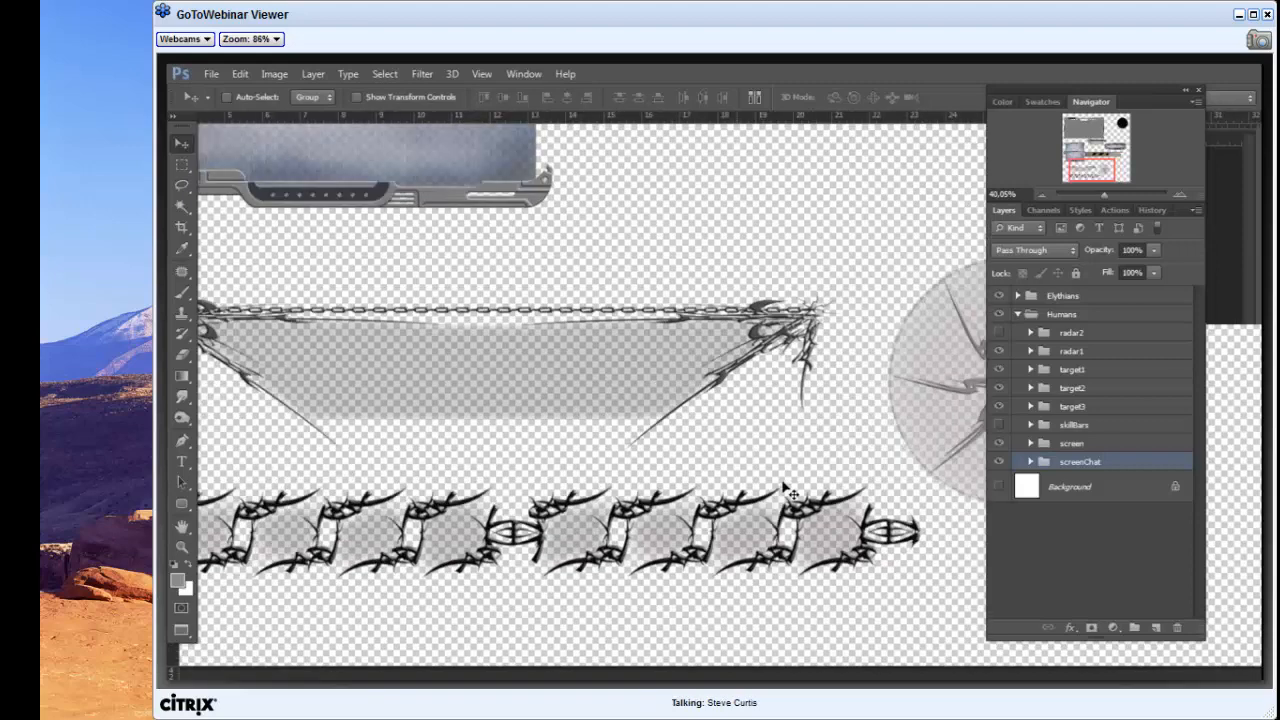
{"action": "scroll", "coordinate": [715, 464], "scroll_direction": "down", "scroll_amount": 2}
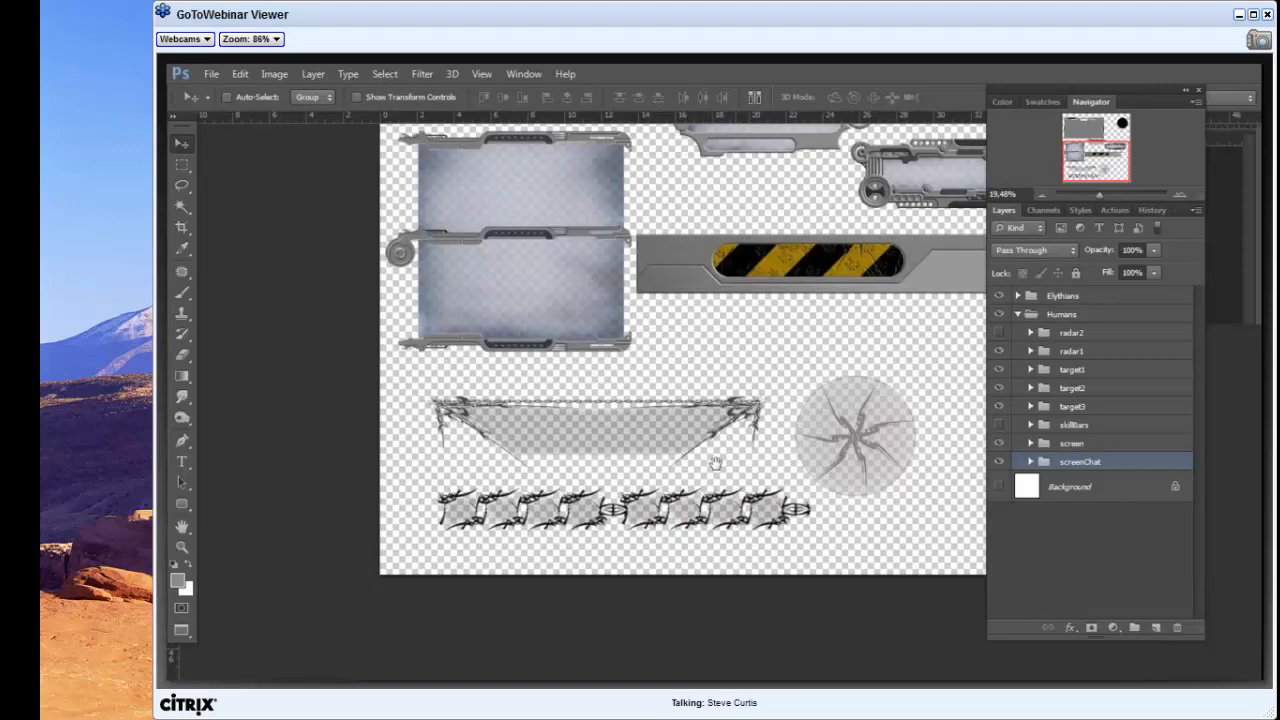
{"action": "left_click", "coordinate": [832, 462], "text": "ctrl"}
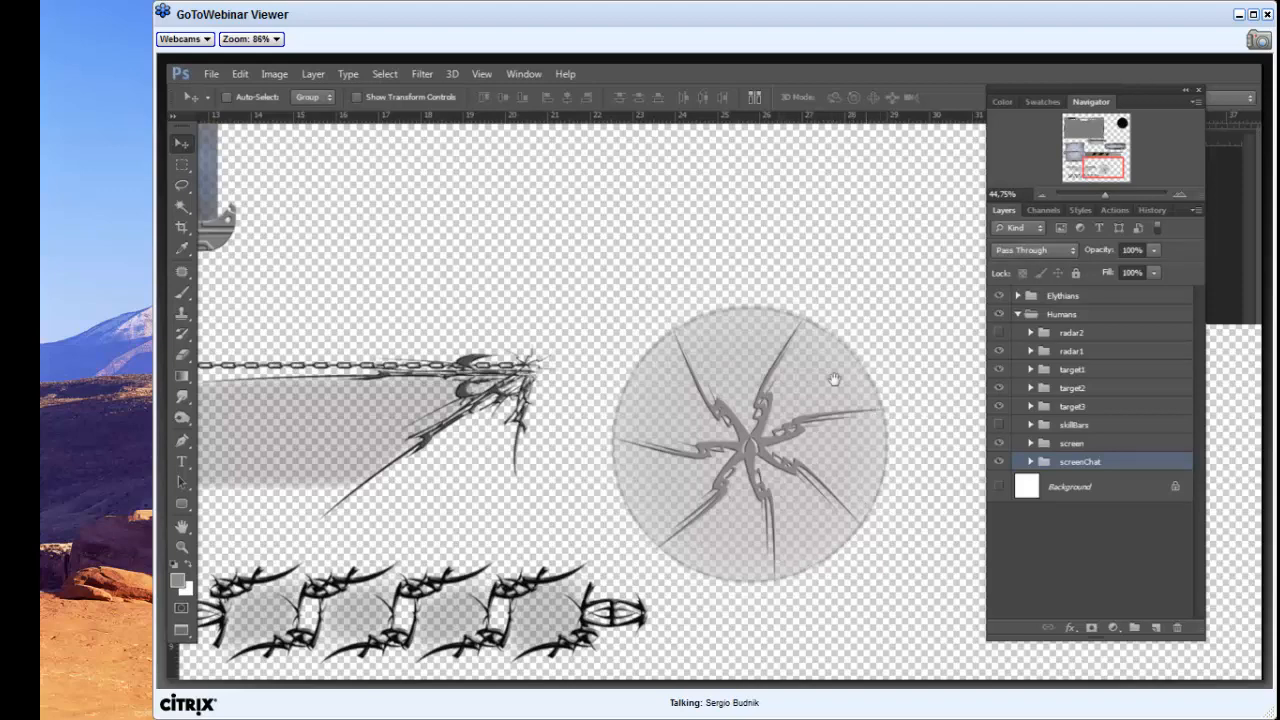
{"action": "left_click_drag", "start_coordinate": [834, 379], "coordinate": [833, 381]}
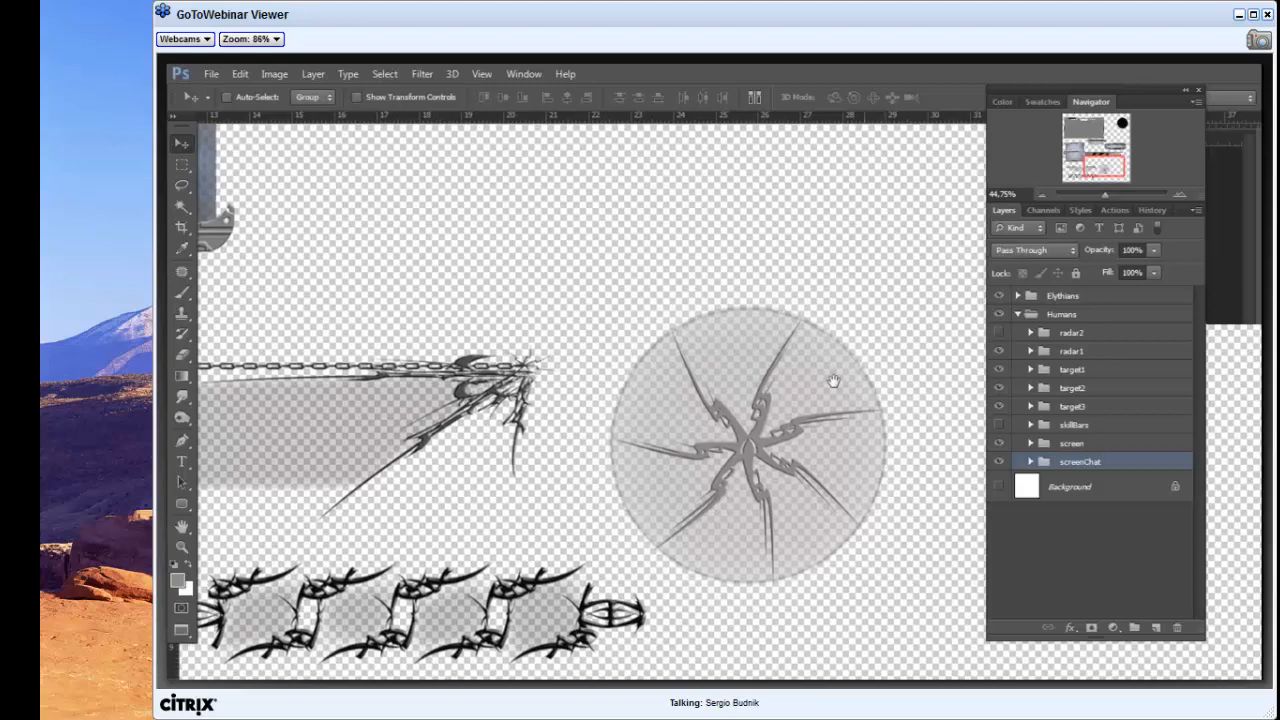
{"action": "key", "text": "ctrl+0"}
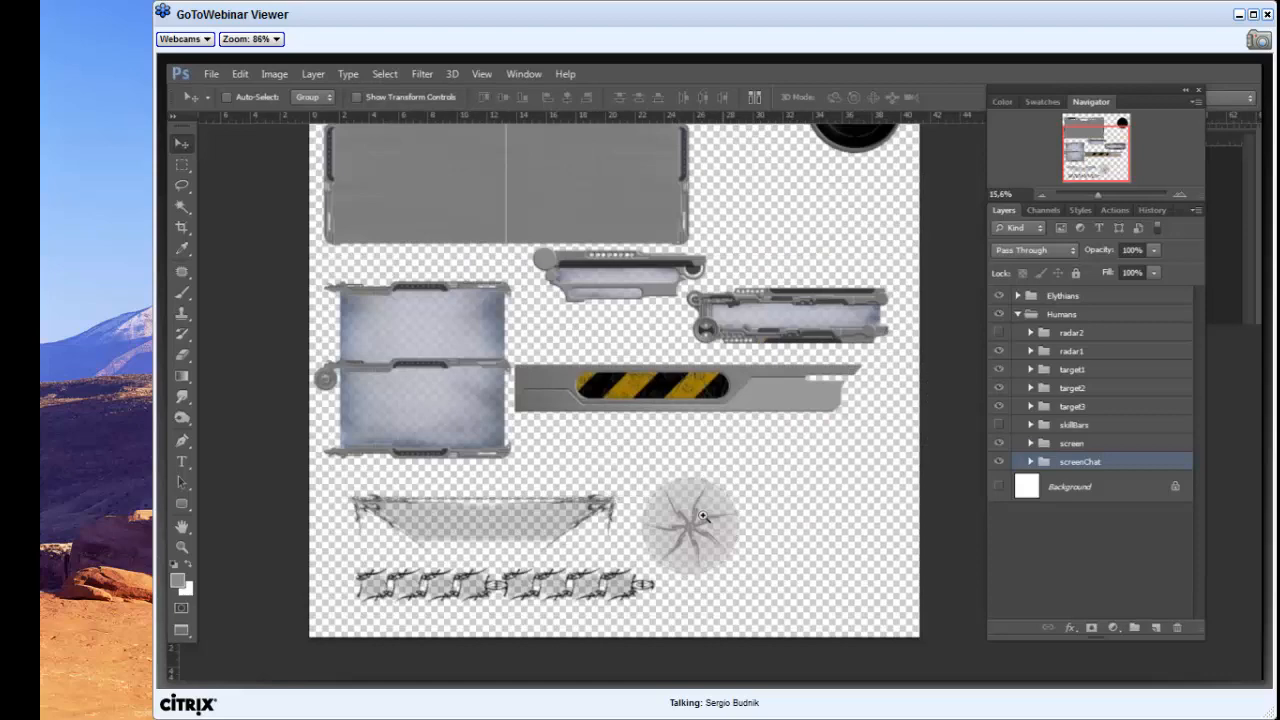
{"action": "left_click_drag", "start_coordinate": [703, 516], "coordinate": [757, 399]}
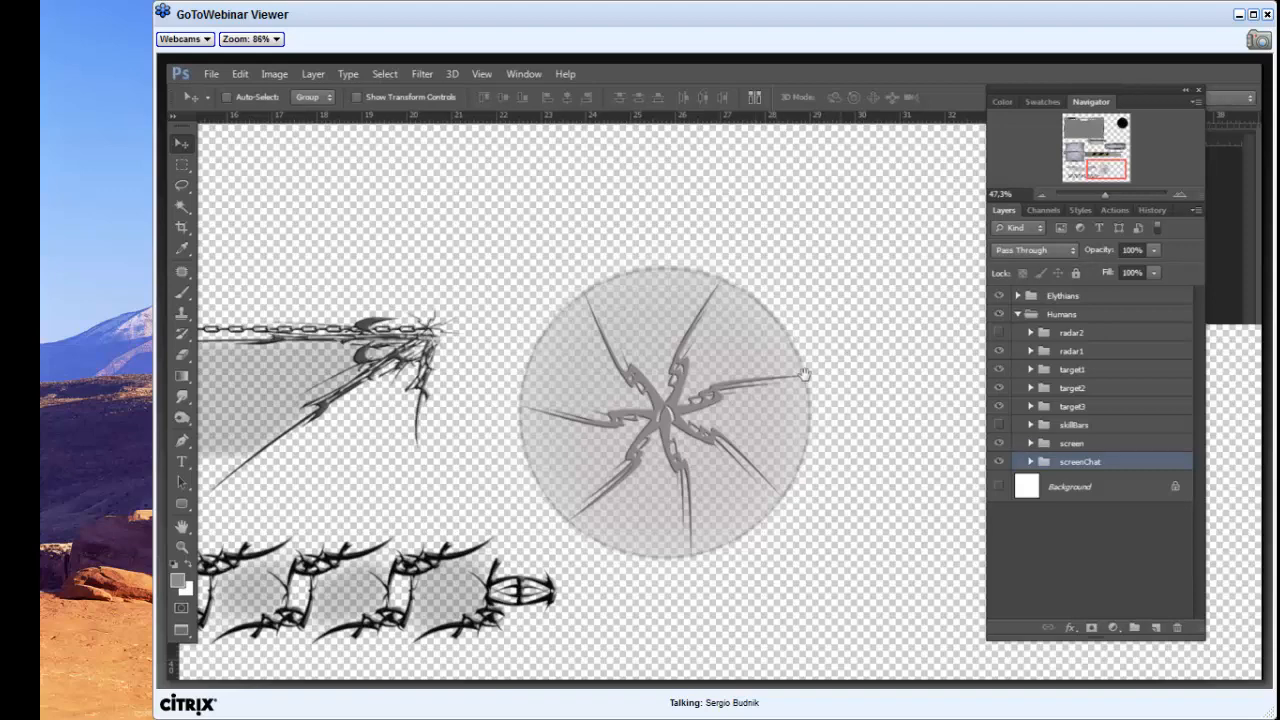
{"action": "scroll", "coordinate": [749, 369], "scroll_direction": "down", "scroll_amount": 3}
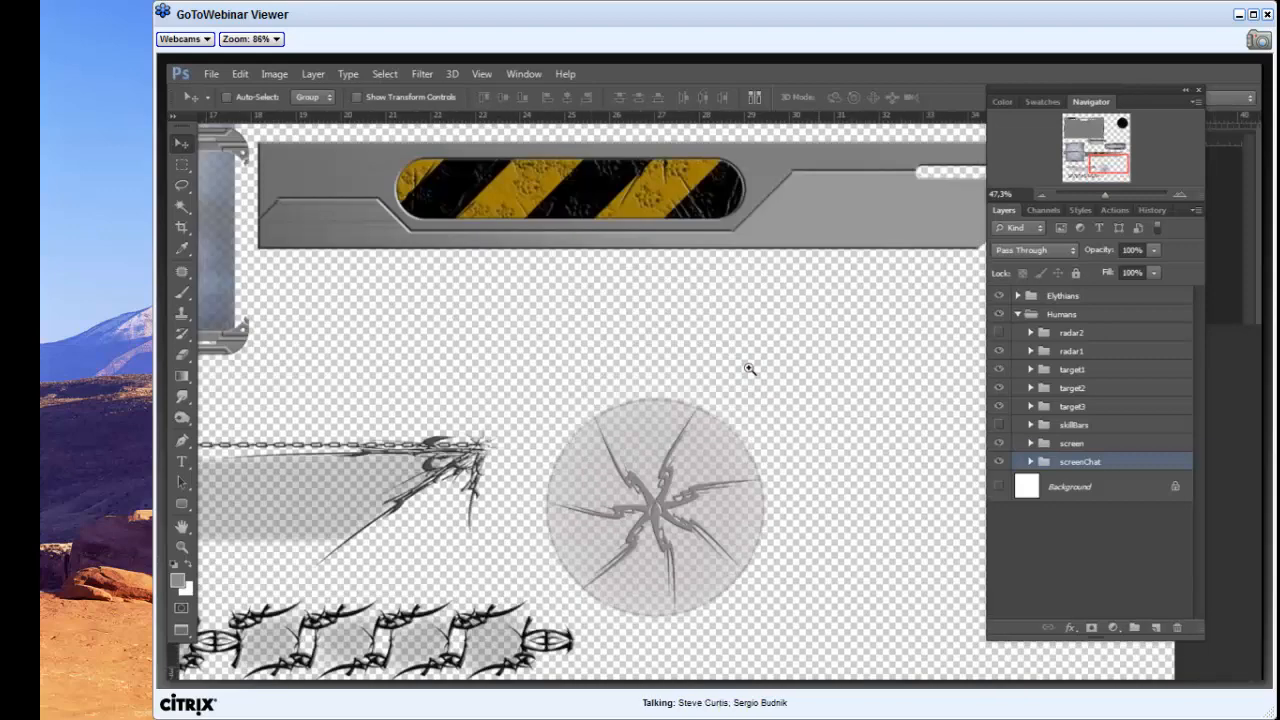
{"action": "scroll", "coordinate": [749, 369], "scroll_direction": "down", "scroll_amount": 3}
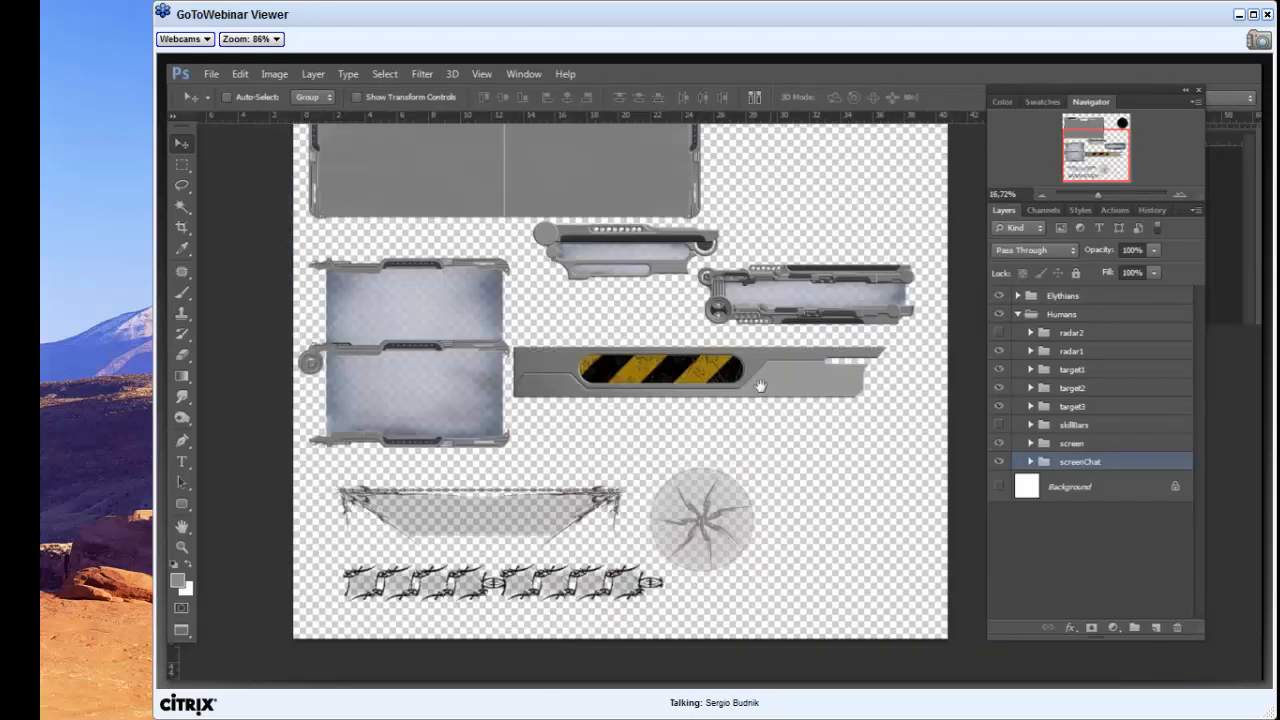
Step: Show the skillBars group and hide the target3 group in the Humans group
{"action": "left_click_drag", "start_coordinate": [797, 288], "coordinate": [726, 386]}
{"action": "left_click", "coordinate": [998, 425]}
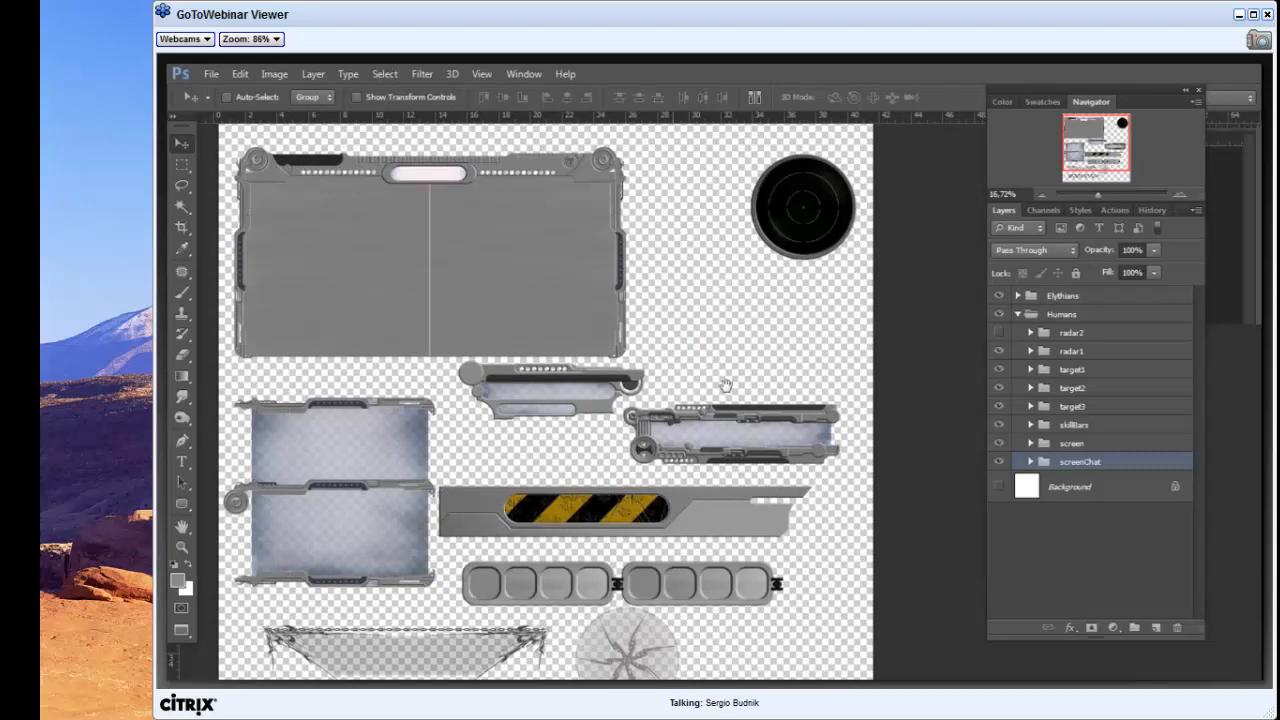
{"action": "scroll", "coordinate": [716, 466], "scroll_direction": "up", "scroll_amount": 3}
{"action": "left_click", "coordinate": [999, 406]}
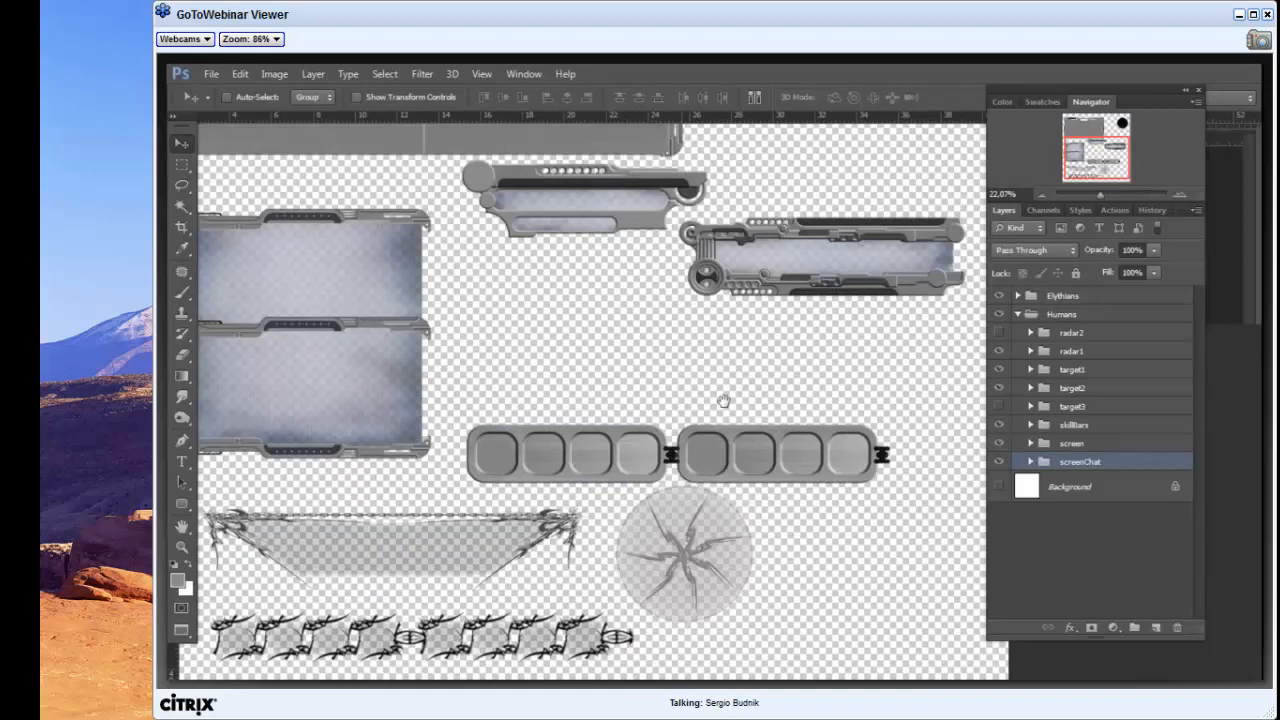
Step: Show the radar2 group in place of radar1 and review it beside the main screen and target frames
{"action": "left_click_drag", "start_coordinate": [723, 400], "coordinate": [773, 410]}
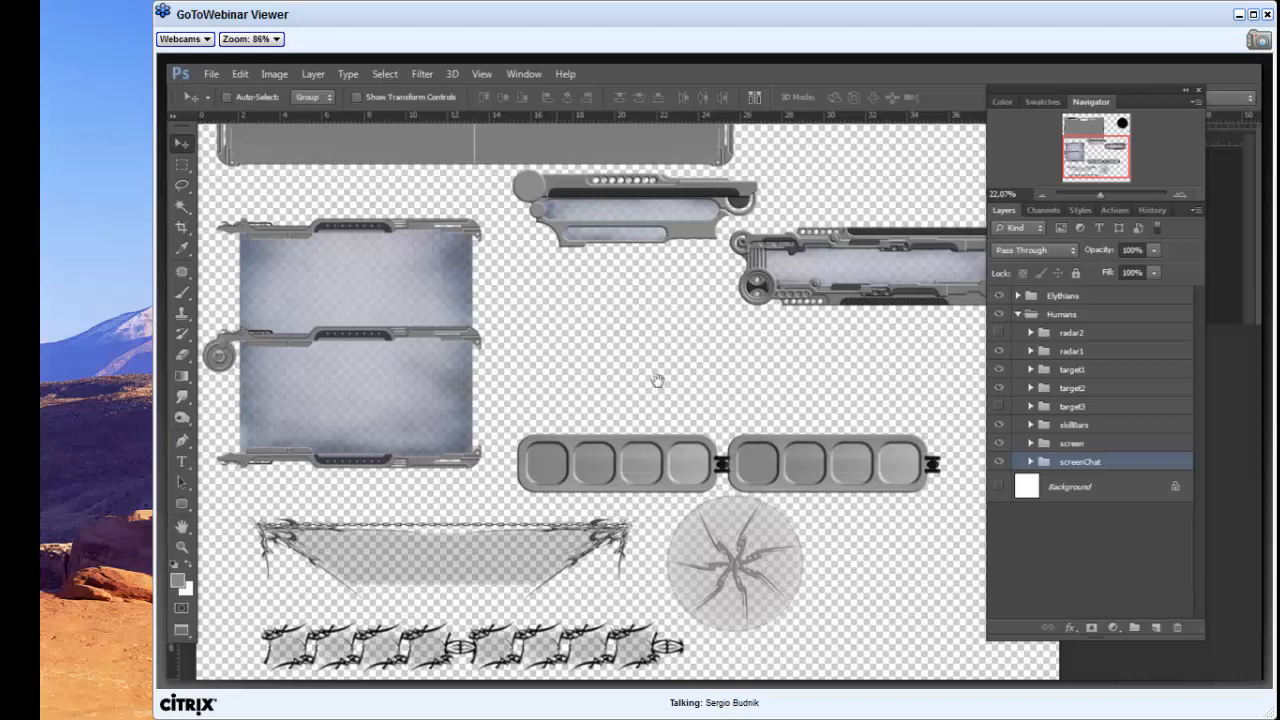
{"action": "left_click_drag", "start_coordinate": [657, 380], "coordinate": [589, 537]}
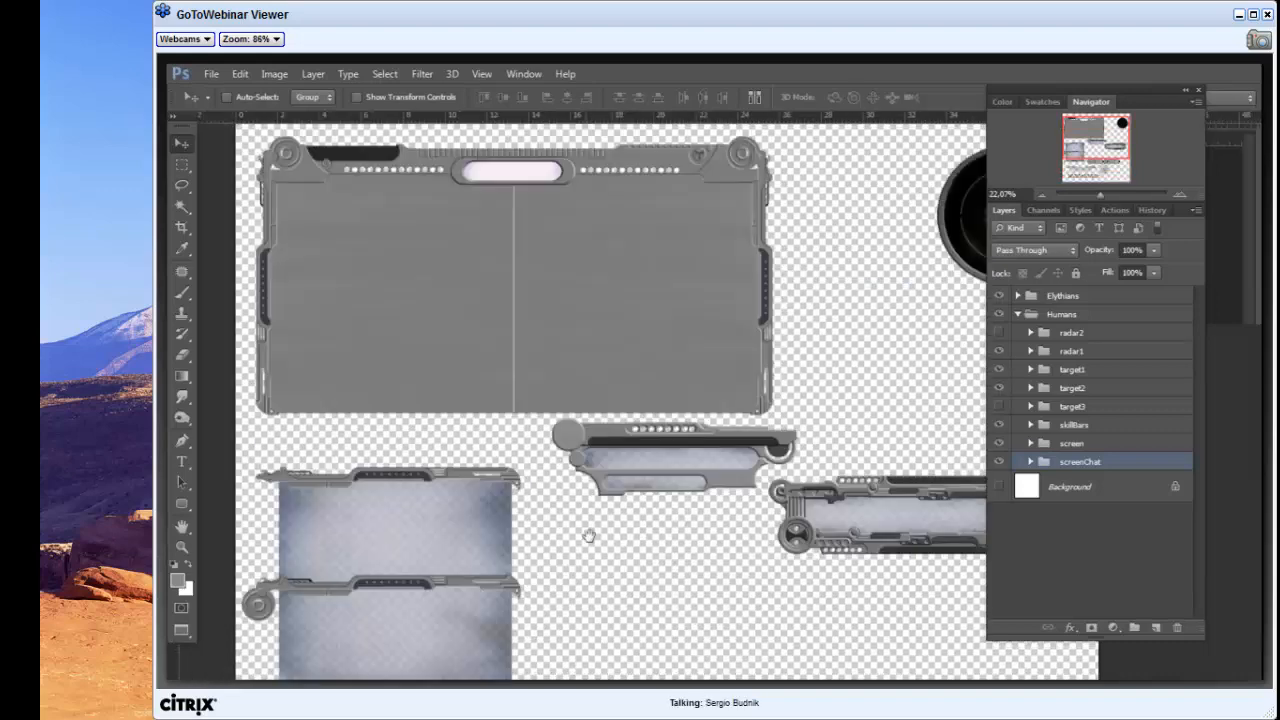
{"action": "left_click_drag", "start_coordinate": [812, 545], "coordinate": [706, 317]}
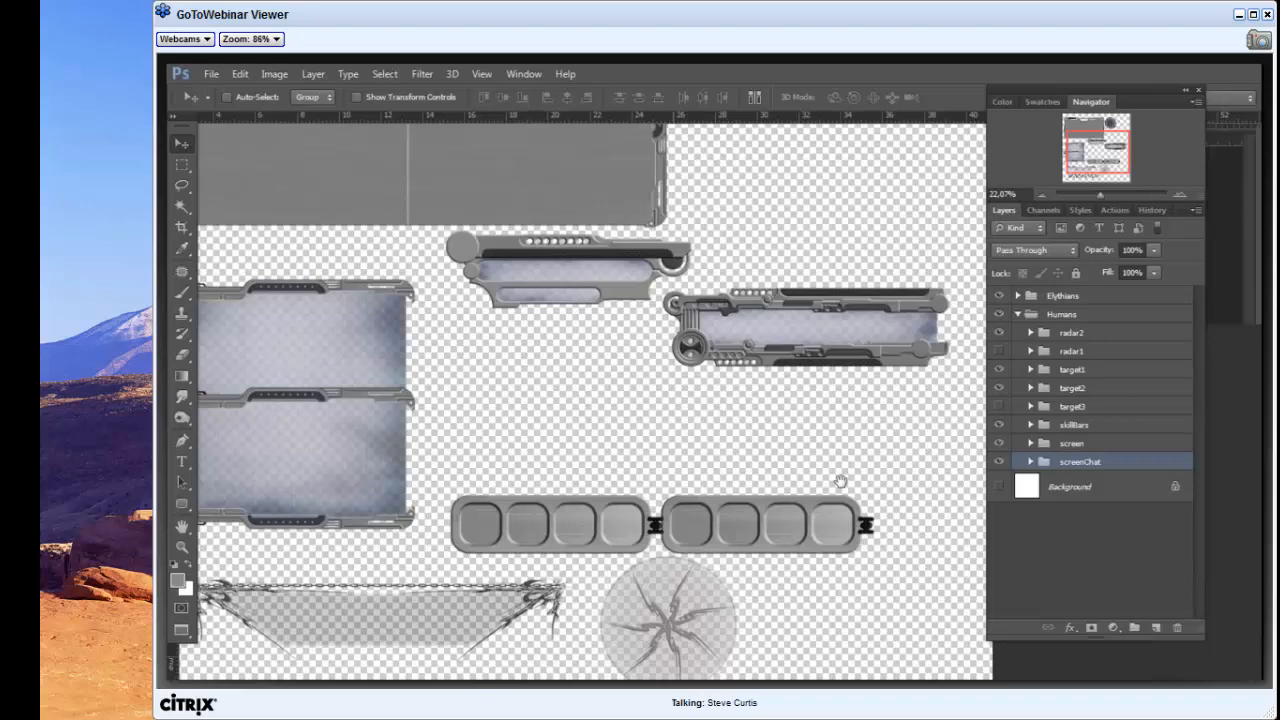
{"action": "left_click_drag", "start_coordinate": [885, 470], "coordinate": [893, 472]}
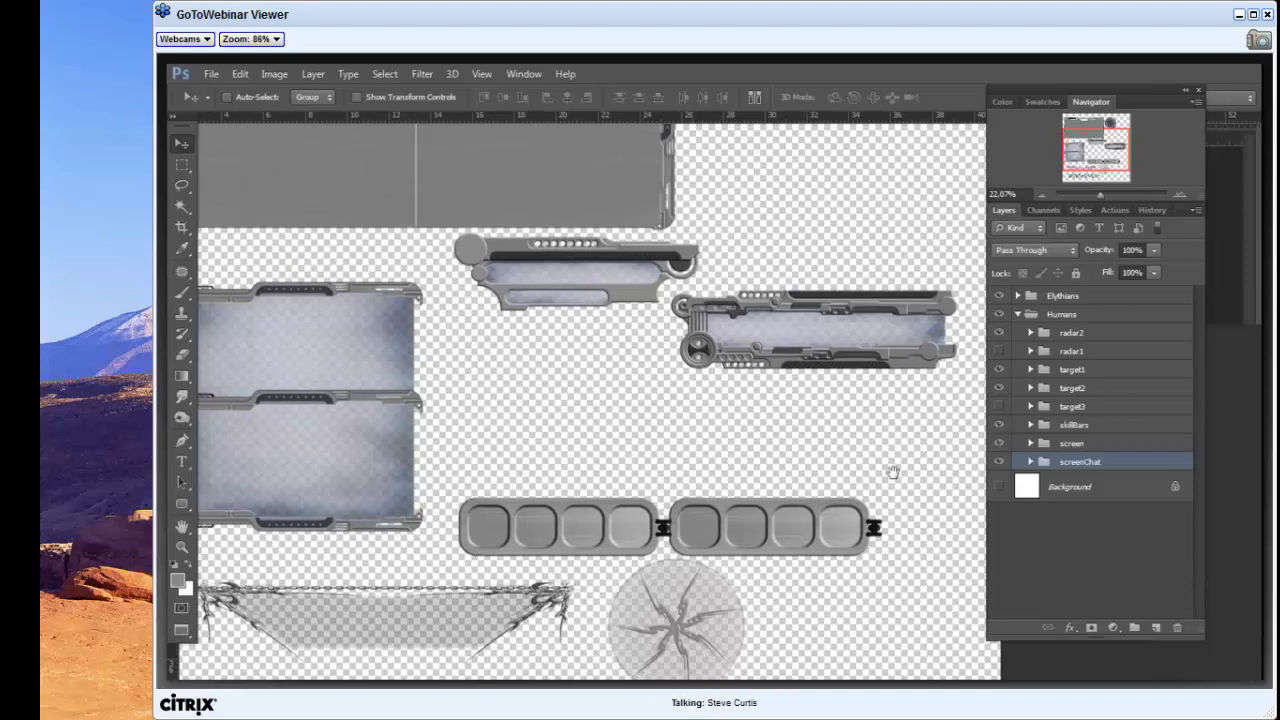
{"action": "left_click_drag", "start_coordinate": [542, 488], "coordinate": [751, 510]}
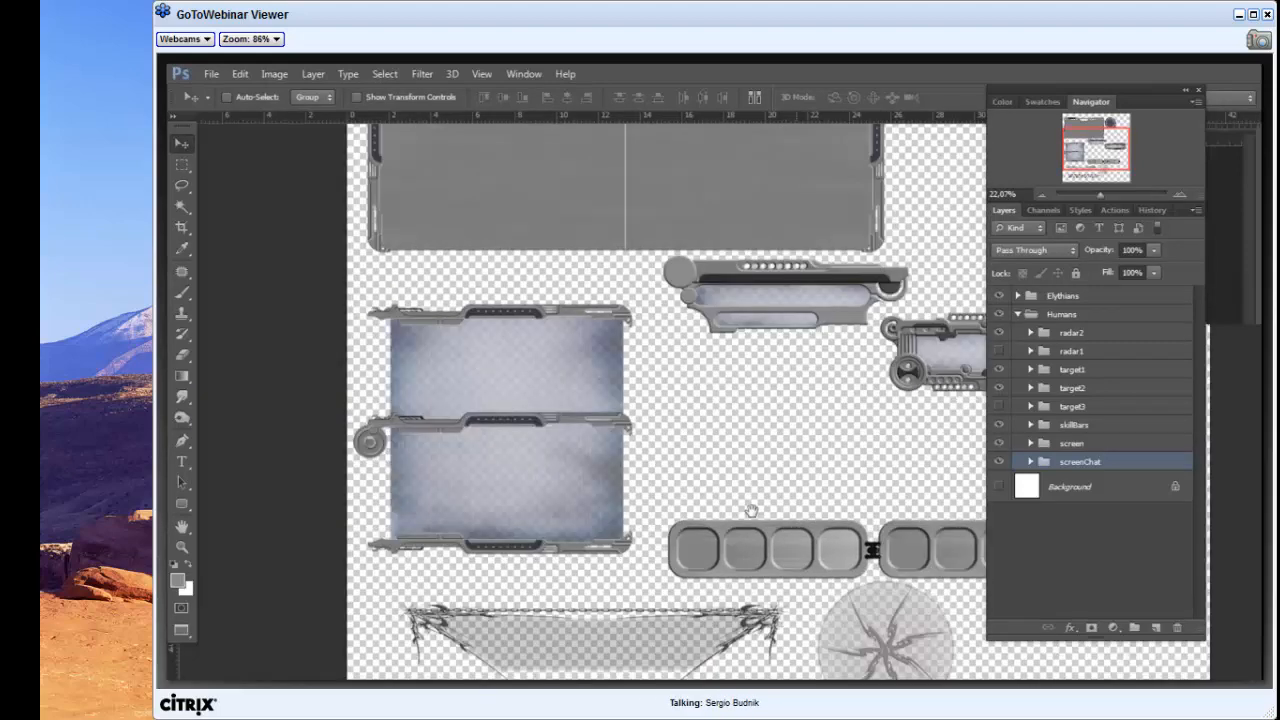
{"action": "left_click_drag", "start_coordinate": [952, 266], "coordinate": [773, 422]}
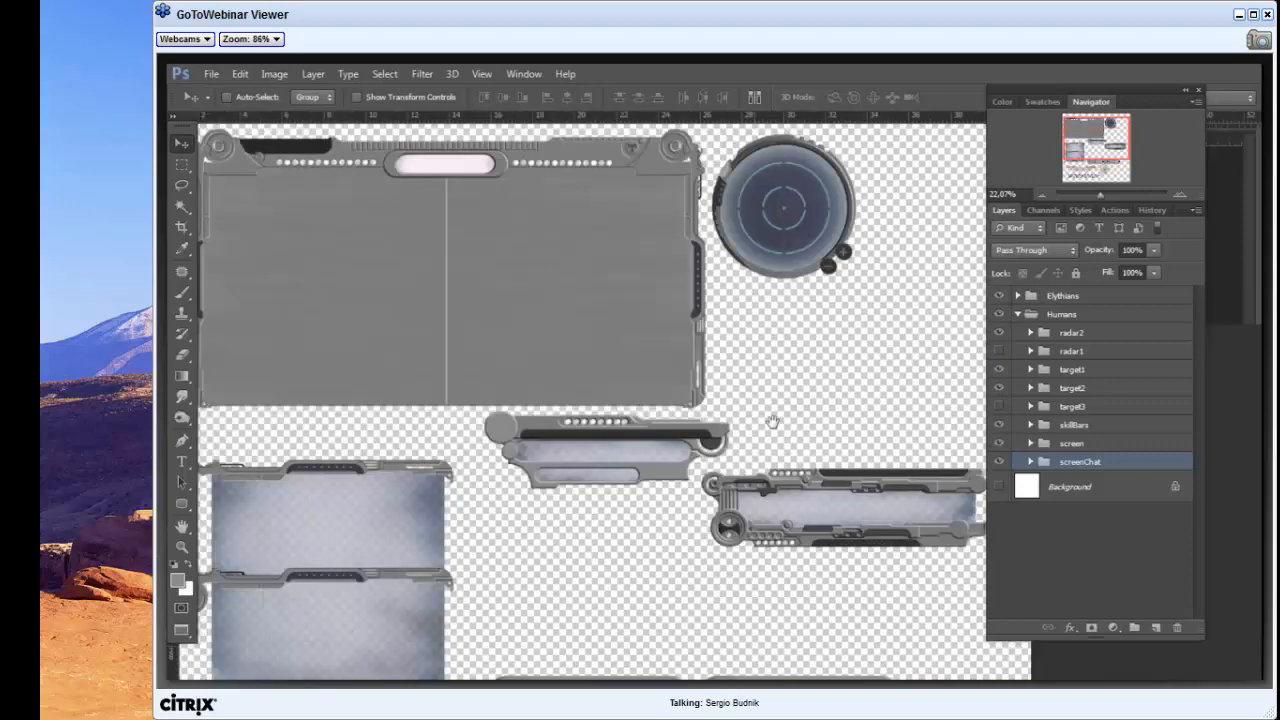
Step: Expand the radar2 group and inspect the plus and minus layers of its Default buttons, closing the Buttons group again
{"action": "left_click", "coordinate": [1031, 332]}
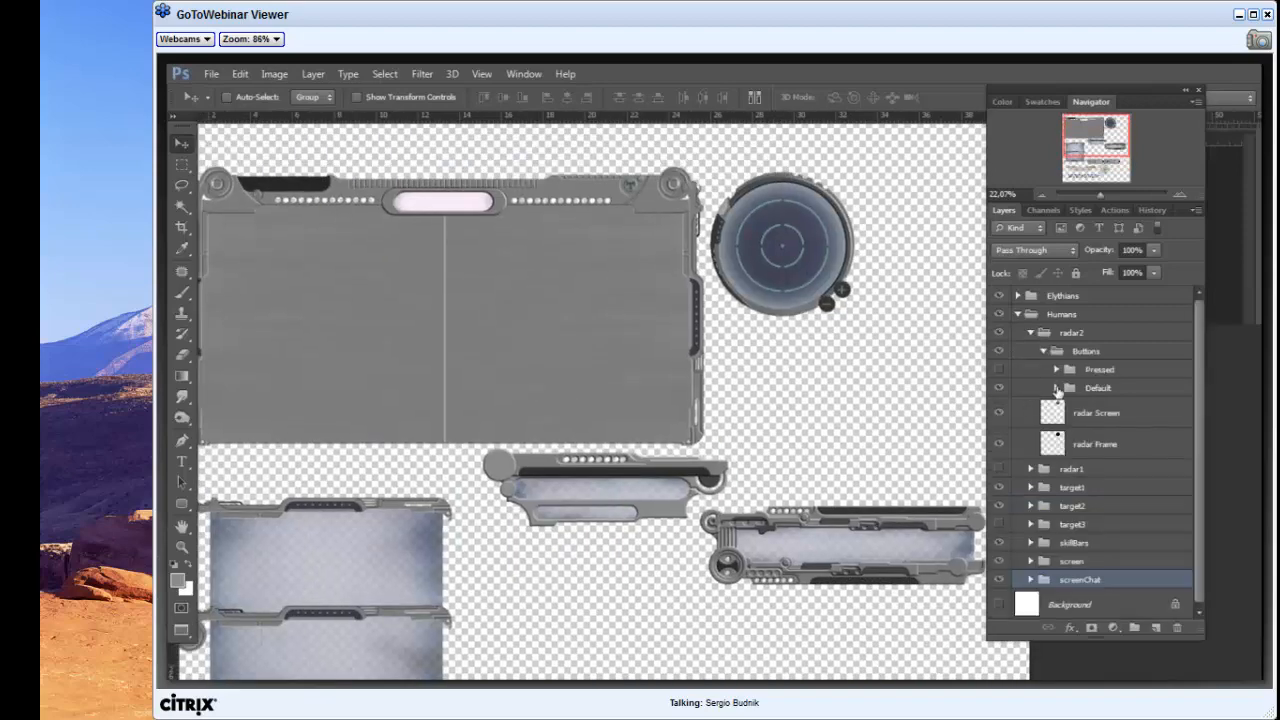
{"action": "left_click", "coordinate": [1056, 388]}
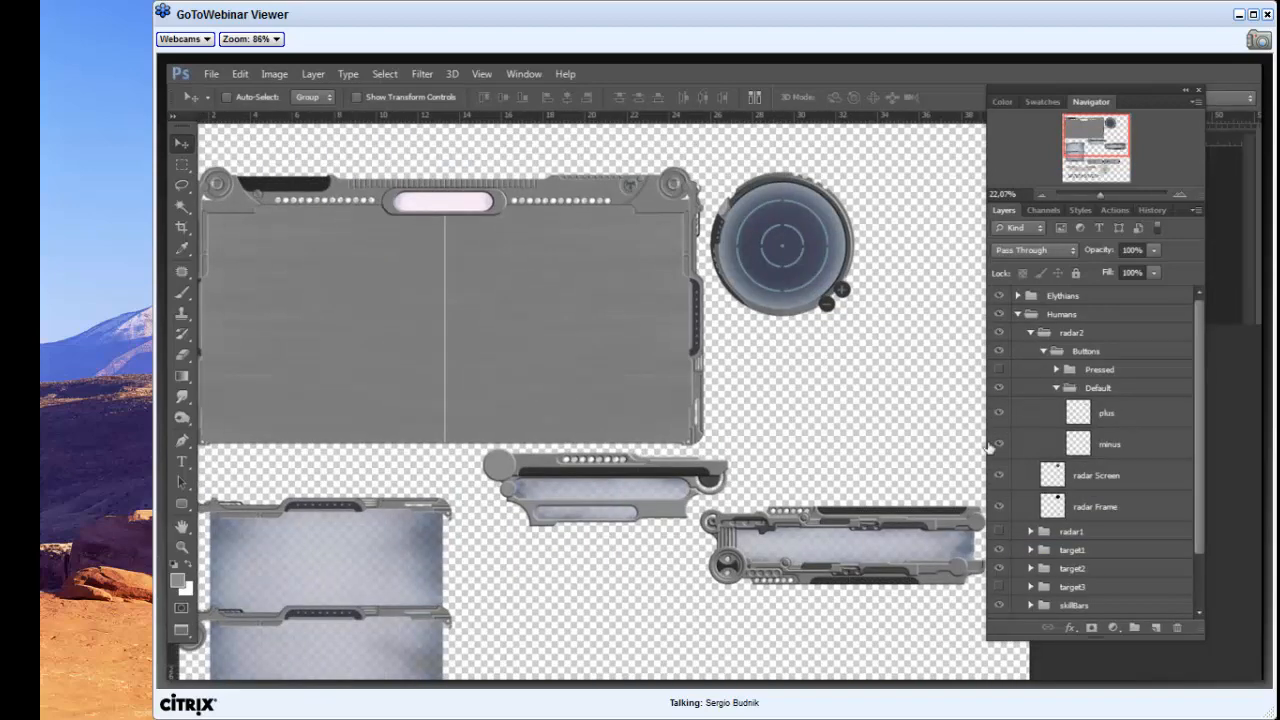
{"action": "left_click", "coordinate": [1056, 388]}
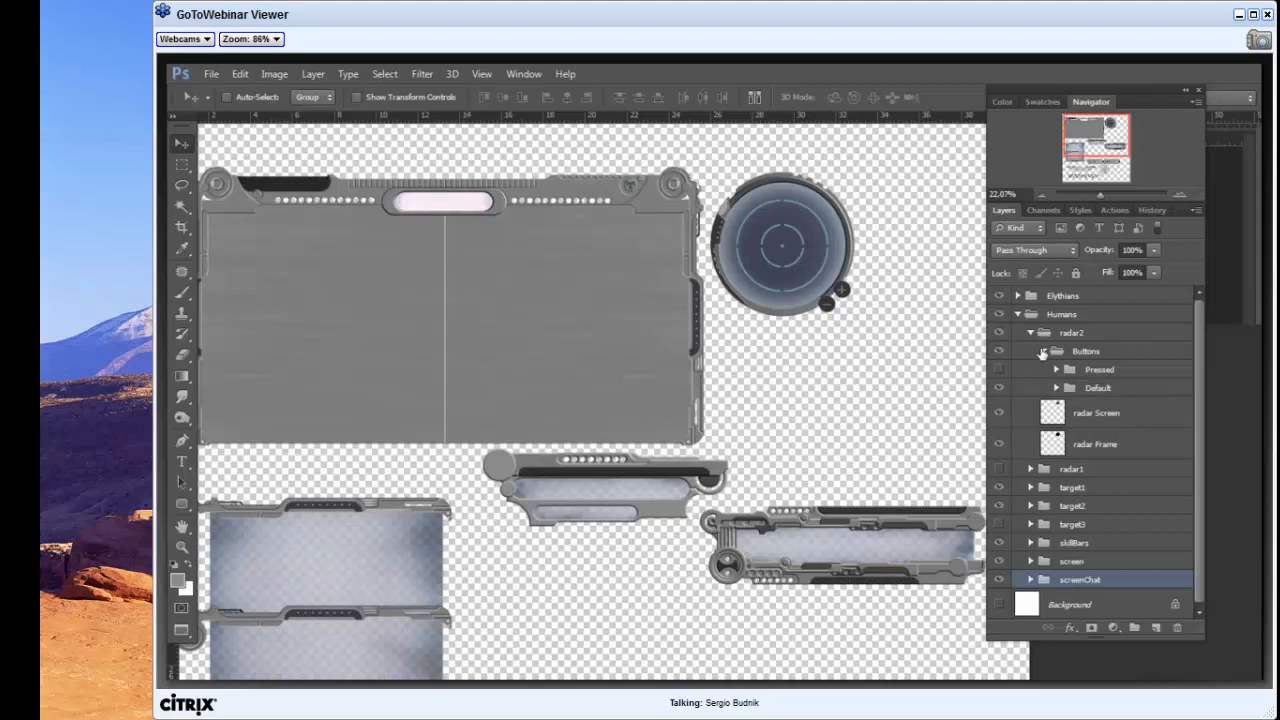
{"action": "left_click", "coordinate": [1044, 351]}
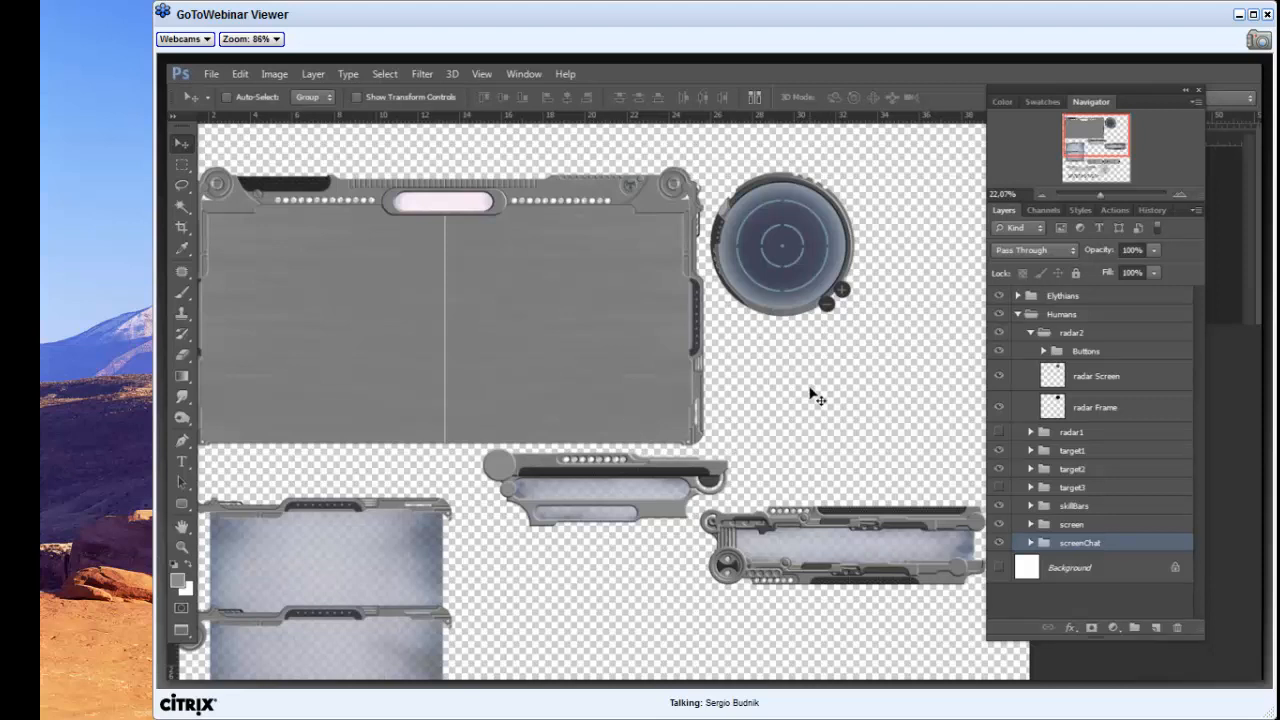
Step: Toggle the radar Screen layer off and on to compare the radar with and without its screen, leaving it shown
{"action": "left_click", "coordinate": [999, 378]}
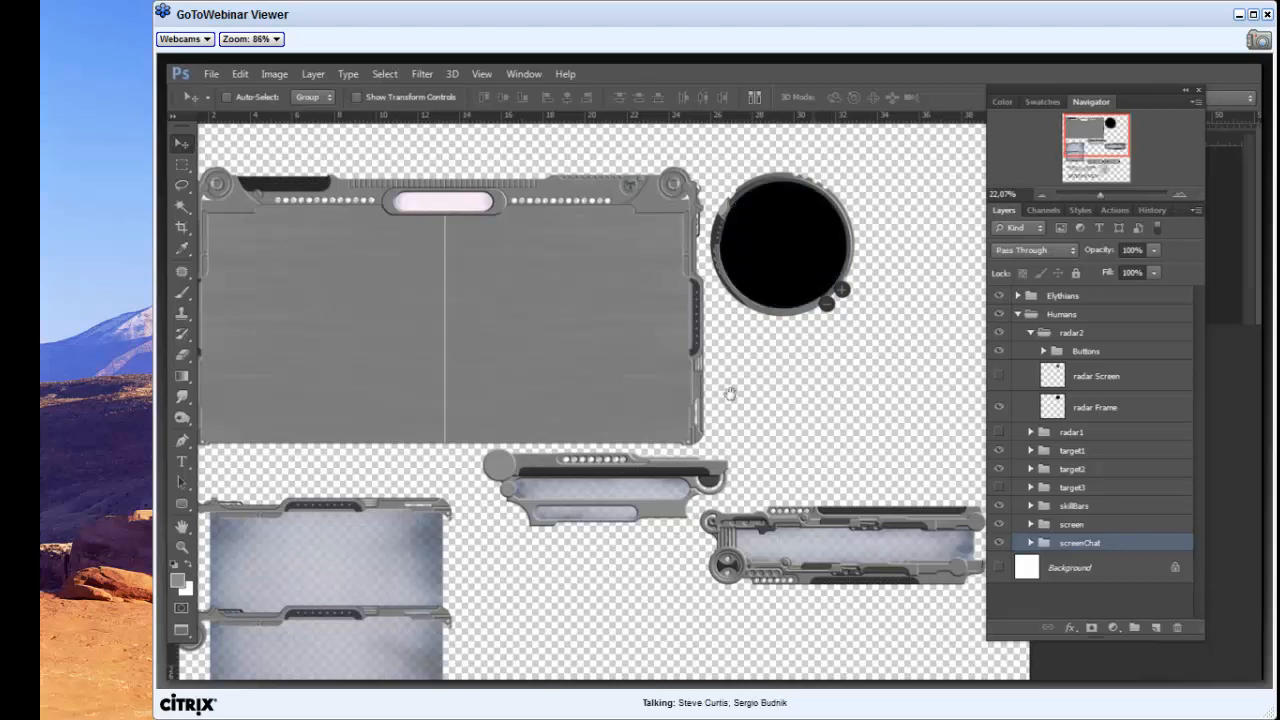
{"action": "left_click_drag", "start_coordinate": [730, 393], "coordinate": [678, 393]}
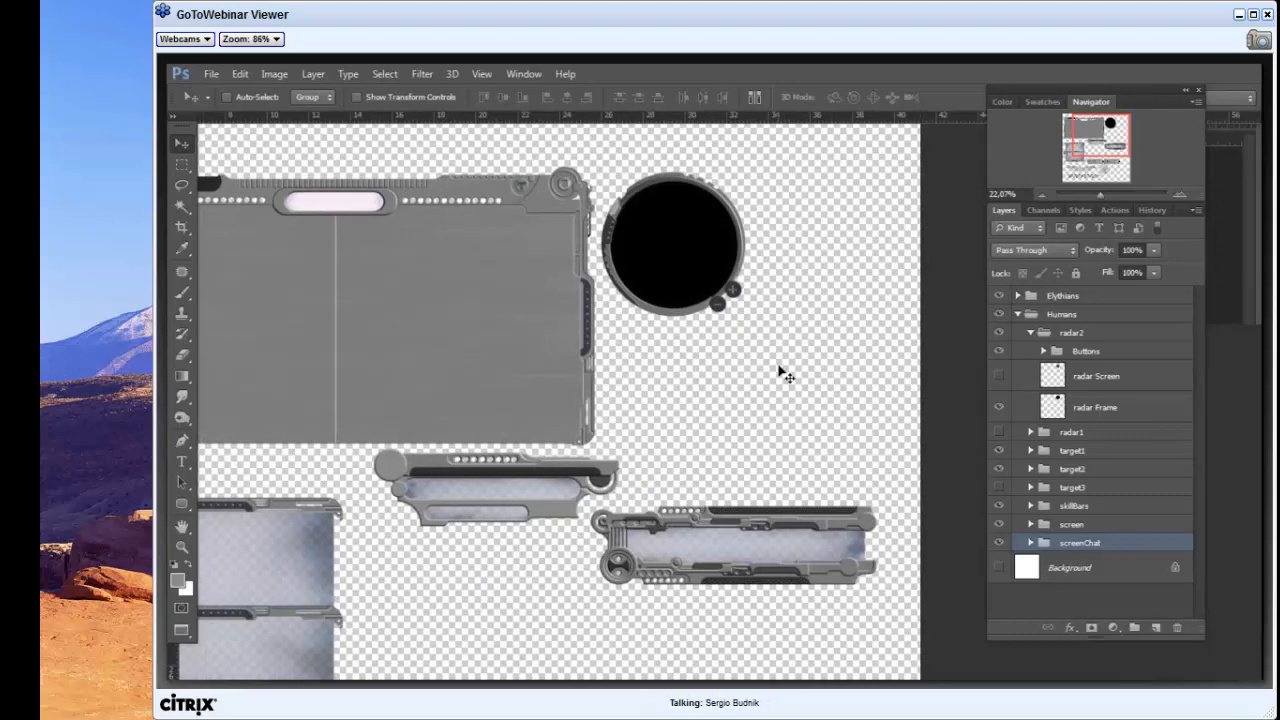
{"action": "left_click_drag", "start_coordinate": [777, 380], "coordinate": [780, 432]}
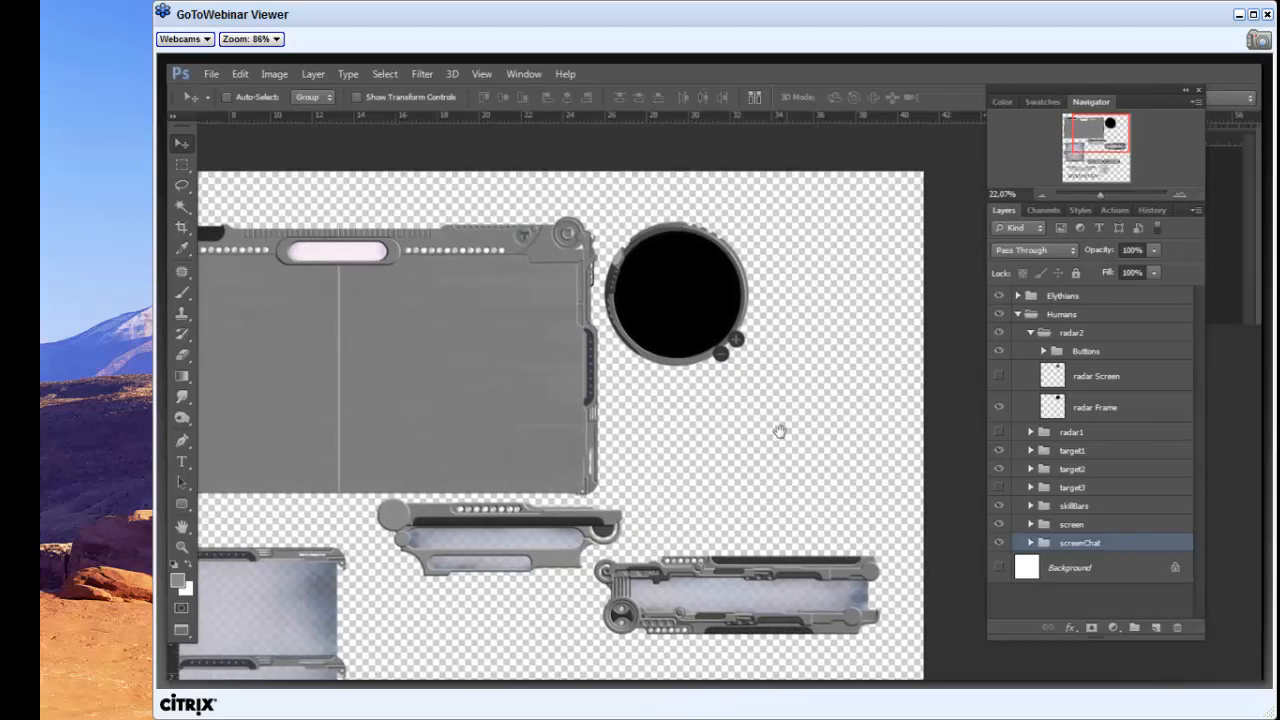
{"action": "left_click", "coordinate": [999, 376]}
{"action": "left_click", "coordinate": [999, 376]}
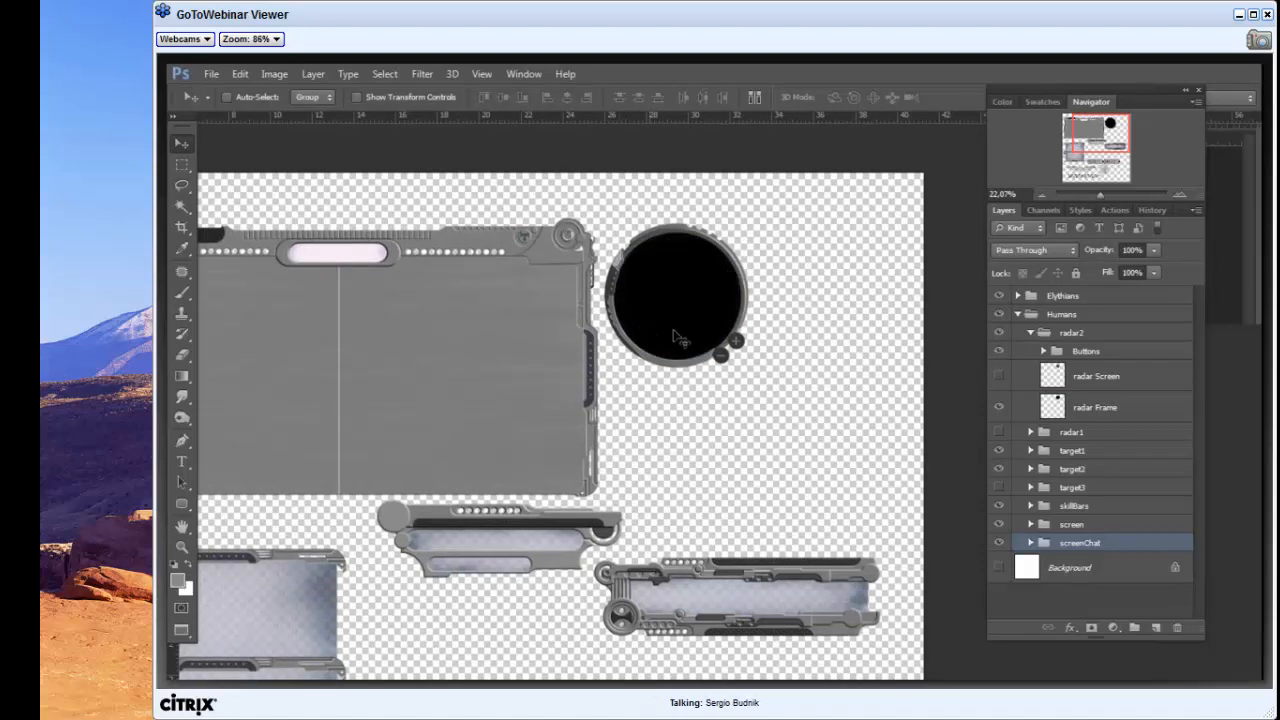
{"action": "left_click", "coordinate": [999, 376]}
{"action": "left_click", "coordinate": [999, 376]}
{"action": "left_click", "coordinate": [998, 376]}
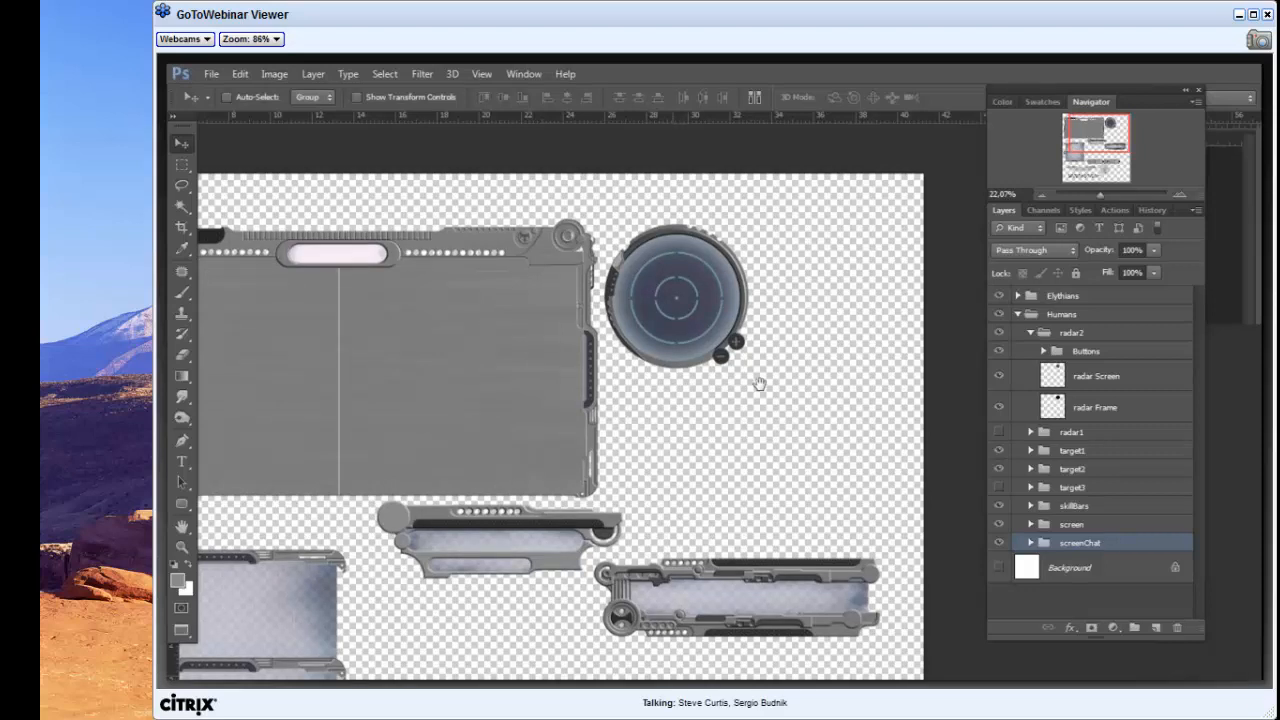
Step: Expand the screen group, then hide and collapse its Panels group
{"action": "scroll", "coordinate": [716, 420], "scroll_direction": "down", "scroll_amount": 2}
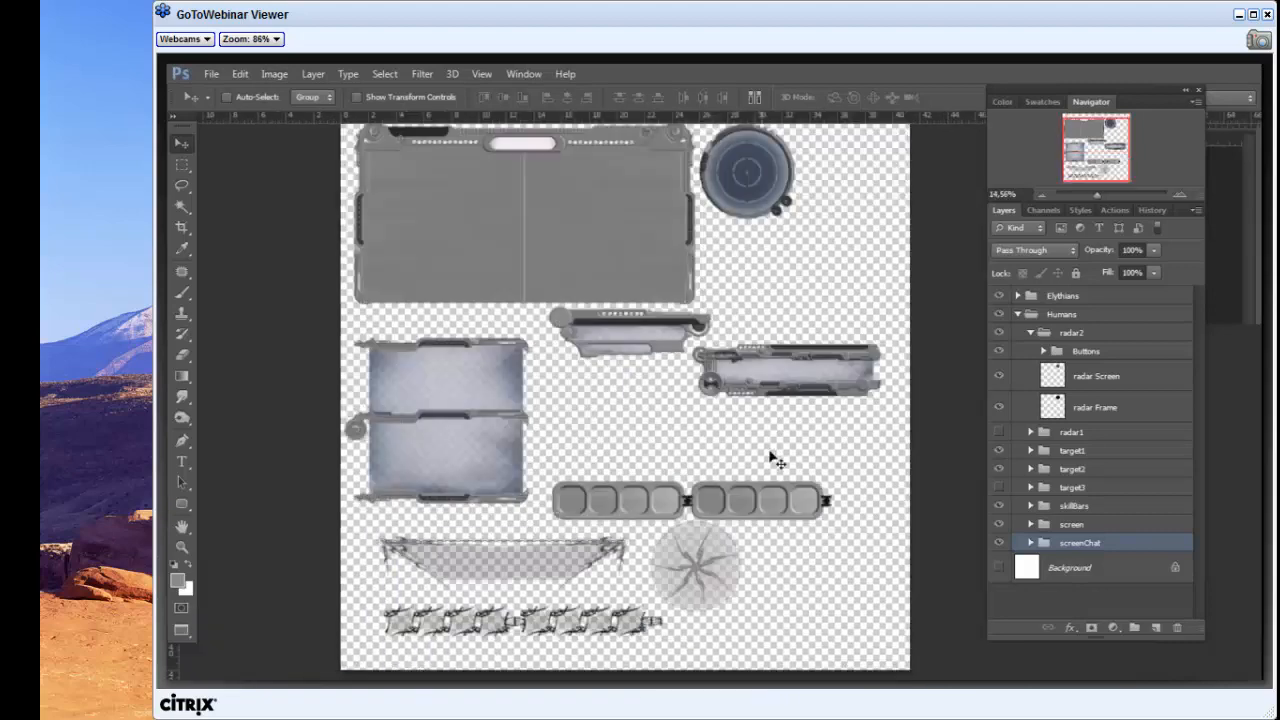
{"action": "left_click", "coordinate": [1031, 524]}
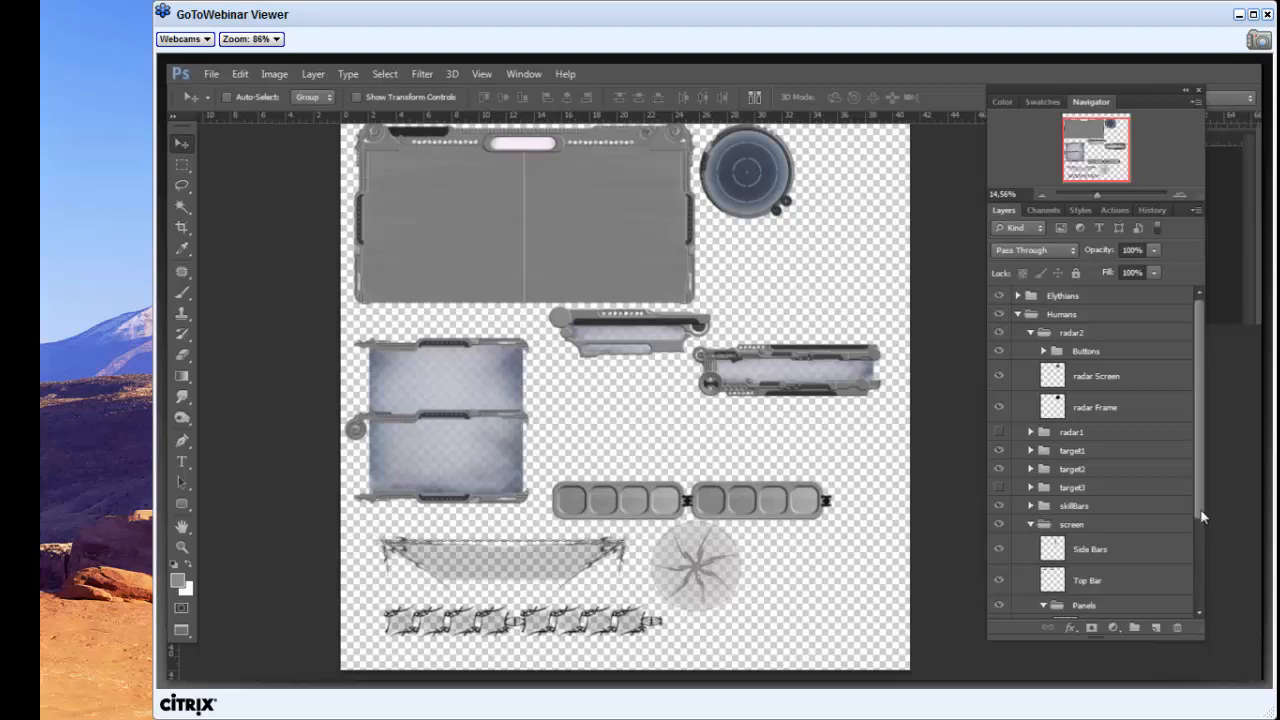
{"action": "left_click_drag", "start_coordinate": [1200, 512], "coordinate": [1200, 551]}
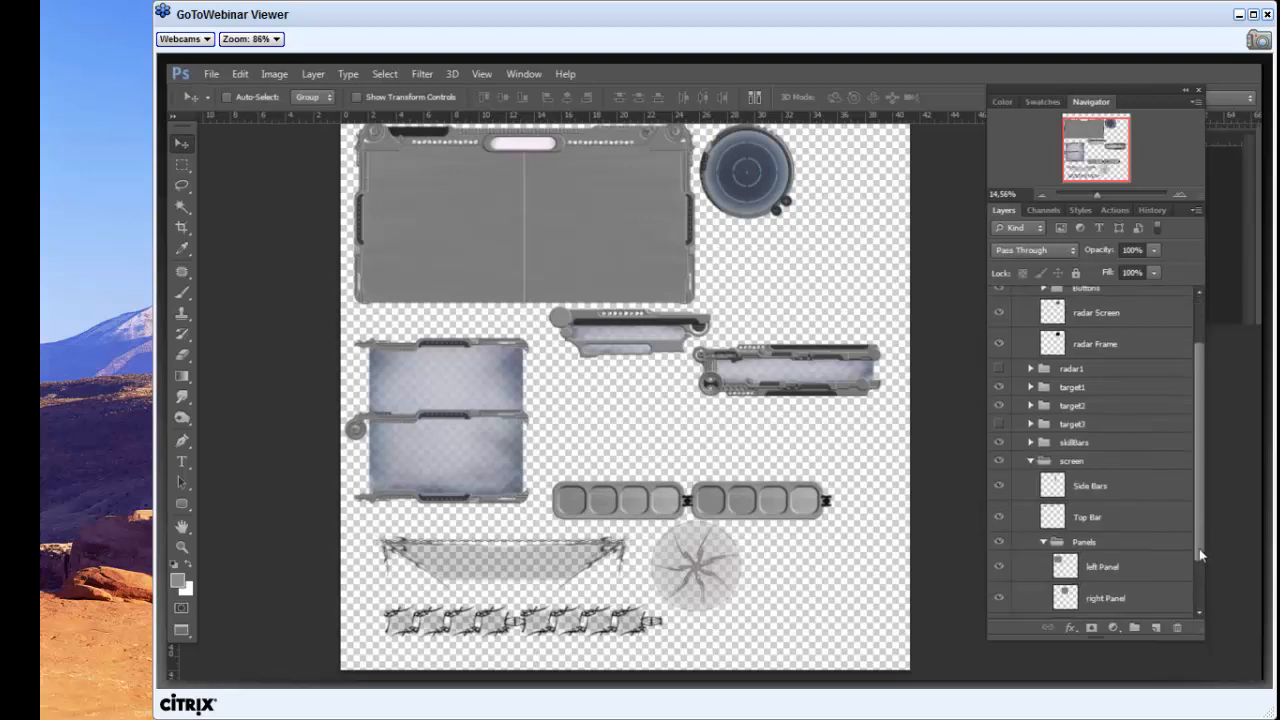
{"action": "left_click", "coordinate": [998, 541]}
{"action": "left_click", "coordinate": [1045, 543]}
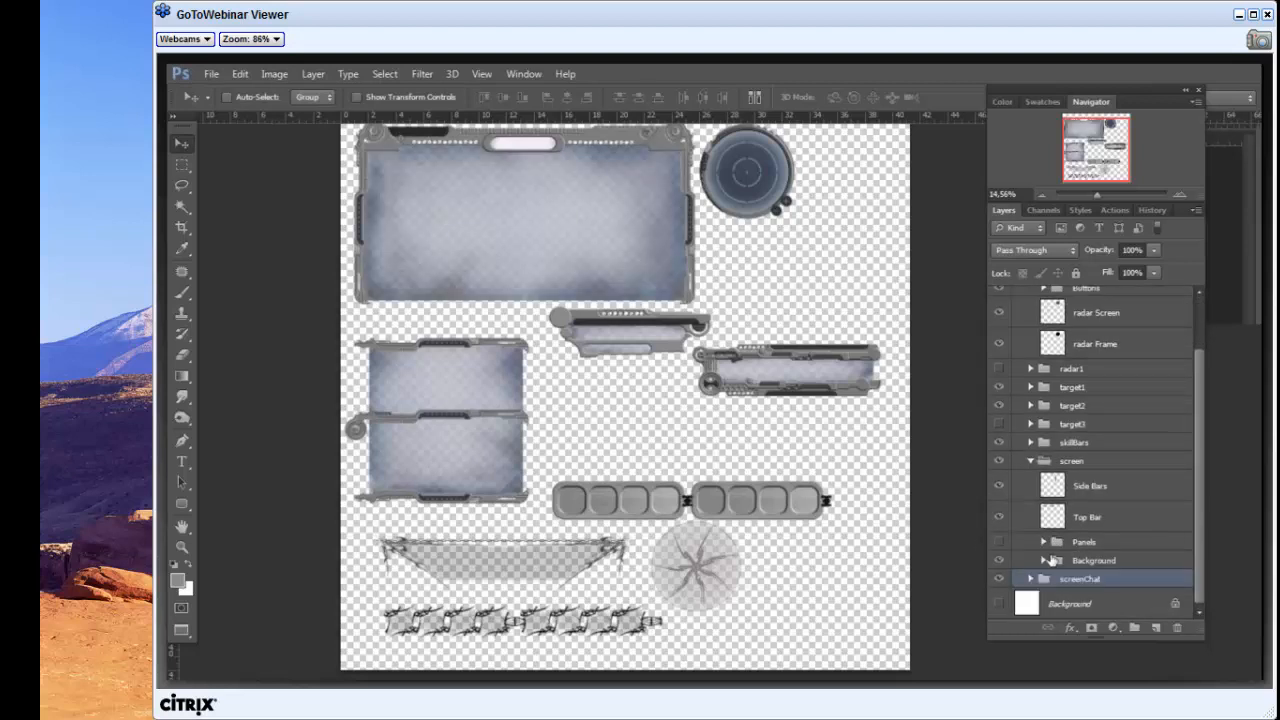
Step: Hide Layer 11 copy 4 in the screen group's Background group and switch to the BuzzNet chat in Google Chrome
{"action": "left_click", "coordinate": [1044, 560]}
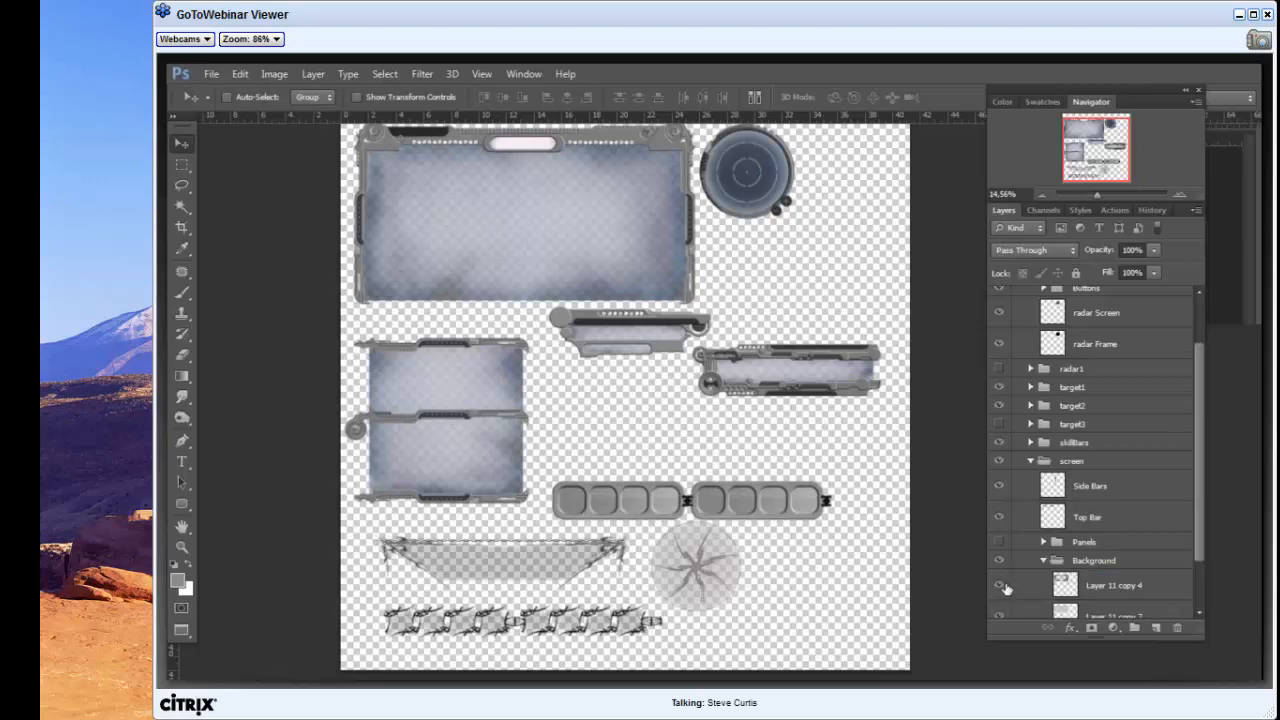
{"action": "left_click", "coordinate": [999, 586]}
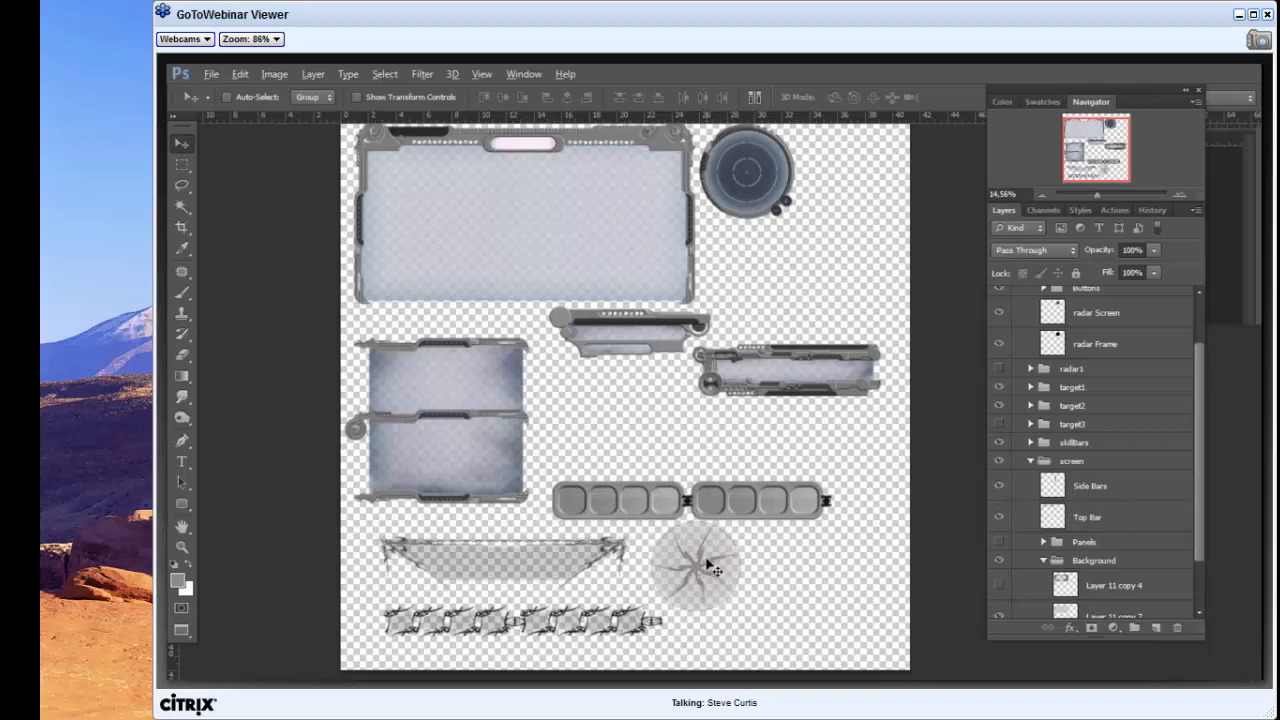
{"action": "key", "text": "alt+Tab"}
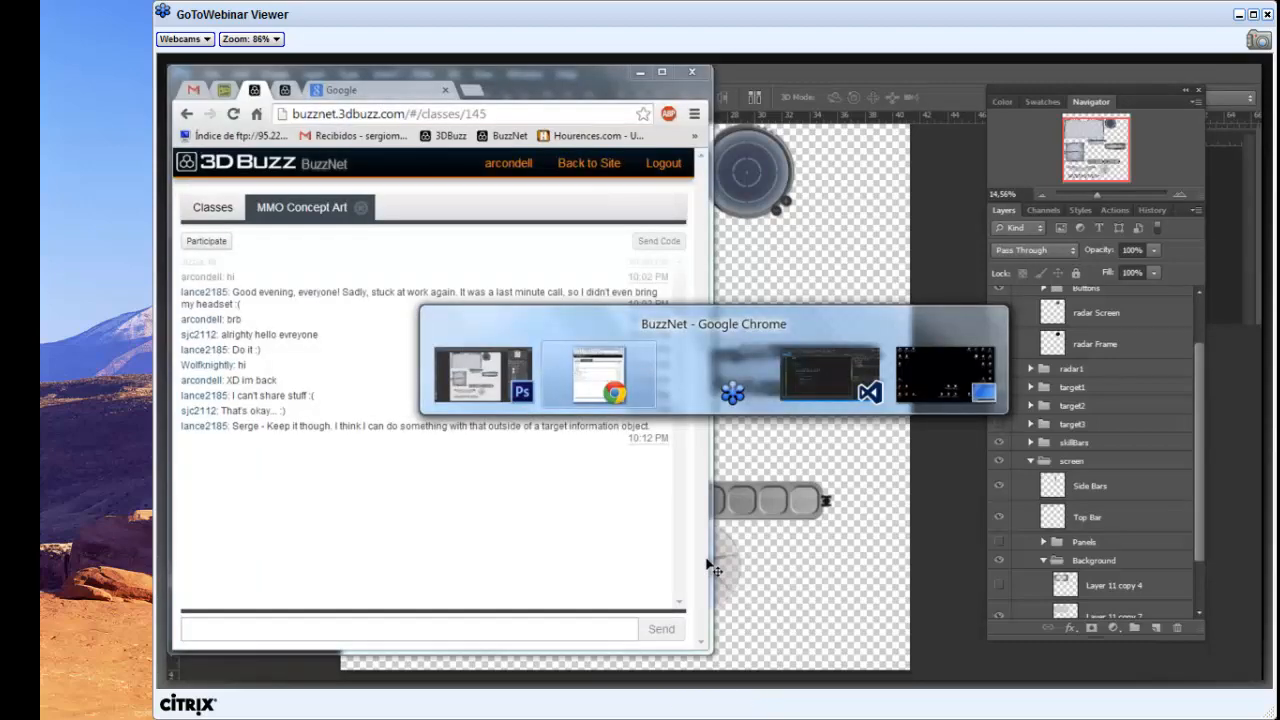
{"action": "key", "text": "alt+Tab"}
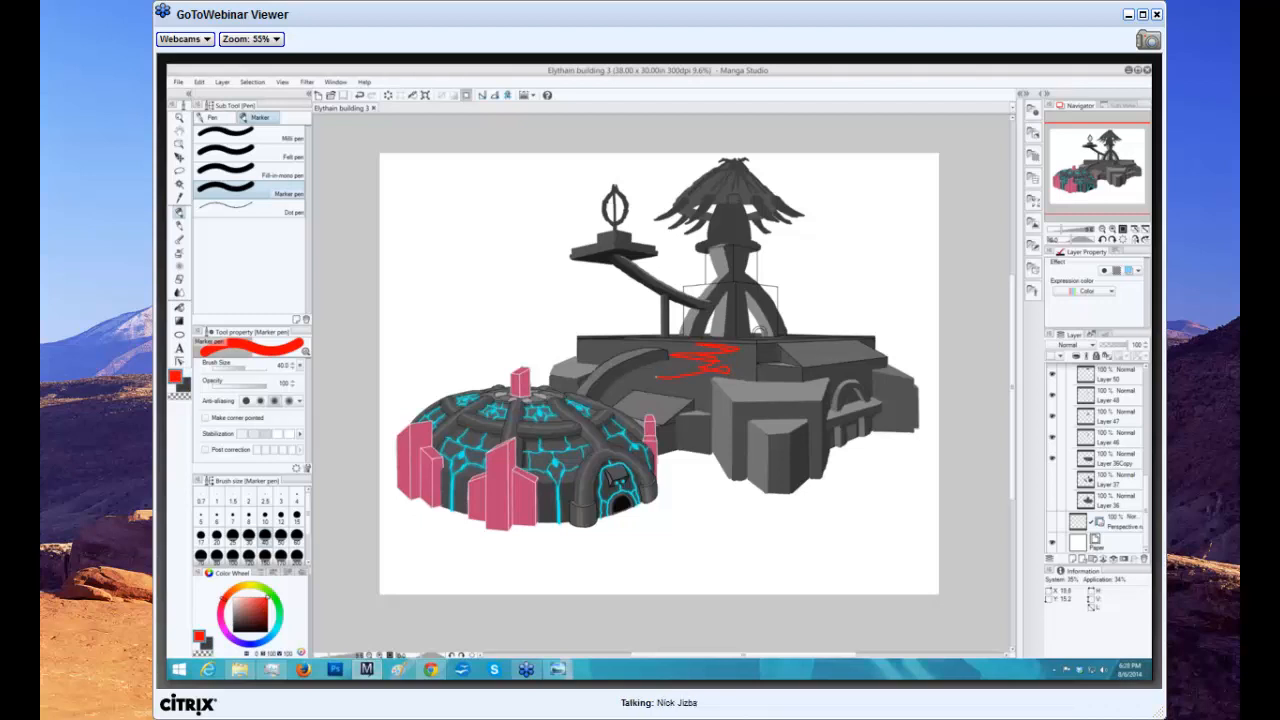
Step: Undo the red scribble on the main roof and try red marker outlines of a narrow rounded spire at the roof's corner nearest the dome
{"action": "key", "text": "ctrl+z"}
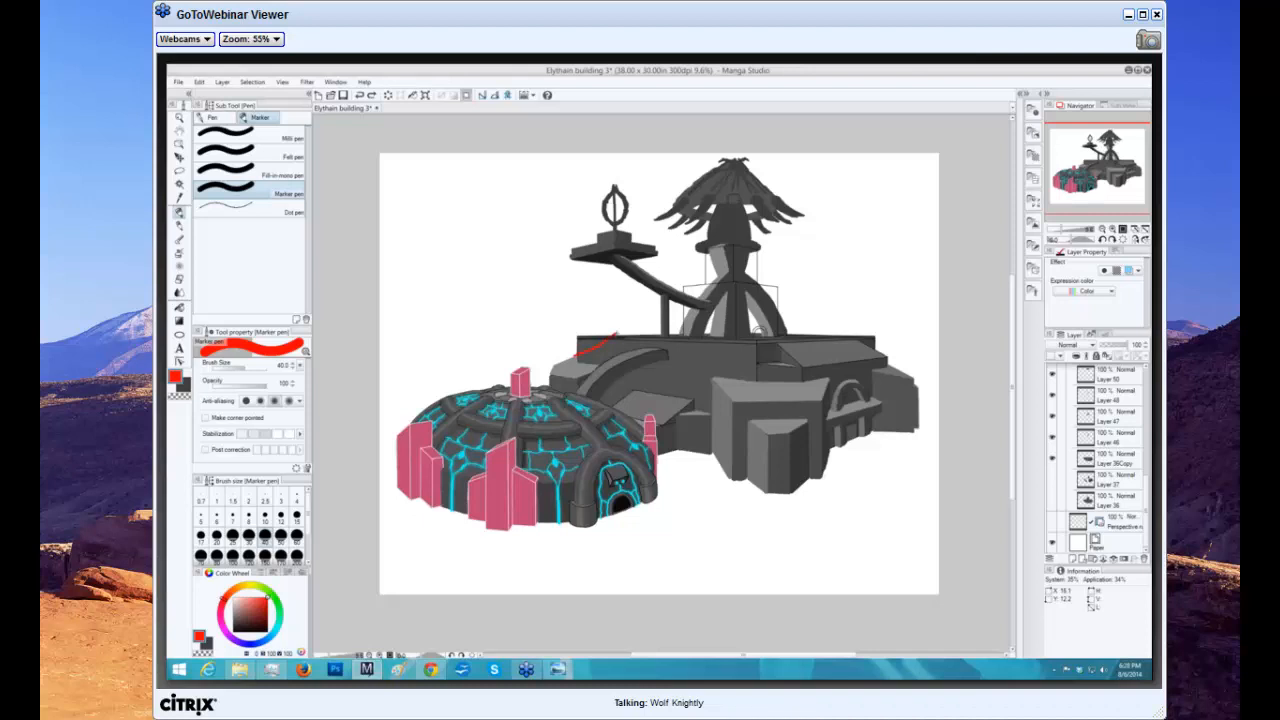
{"action": "left_click_drag", "start_coordinate": [616, 333], "coordinate": [625, 322]}
{"action": "key", "text": "ctrl+z"}
{"action": "mouse_move", "coordinate": [606, 344]}
{"action": "left_mouse_down"}
{"action": "mouse_move", "coordinate": [580, 295]}
{"action": "mouse_move", "coordinate": [564, 300]}
{"action": "mouse_move", "coordinate": [583, 340]}
{"action": "left_mouse_up"}
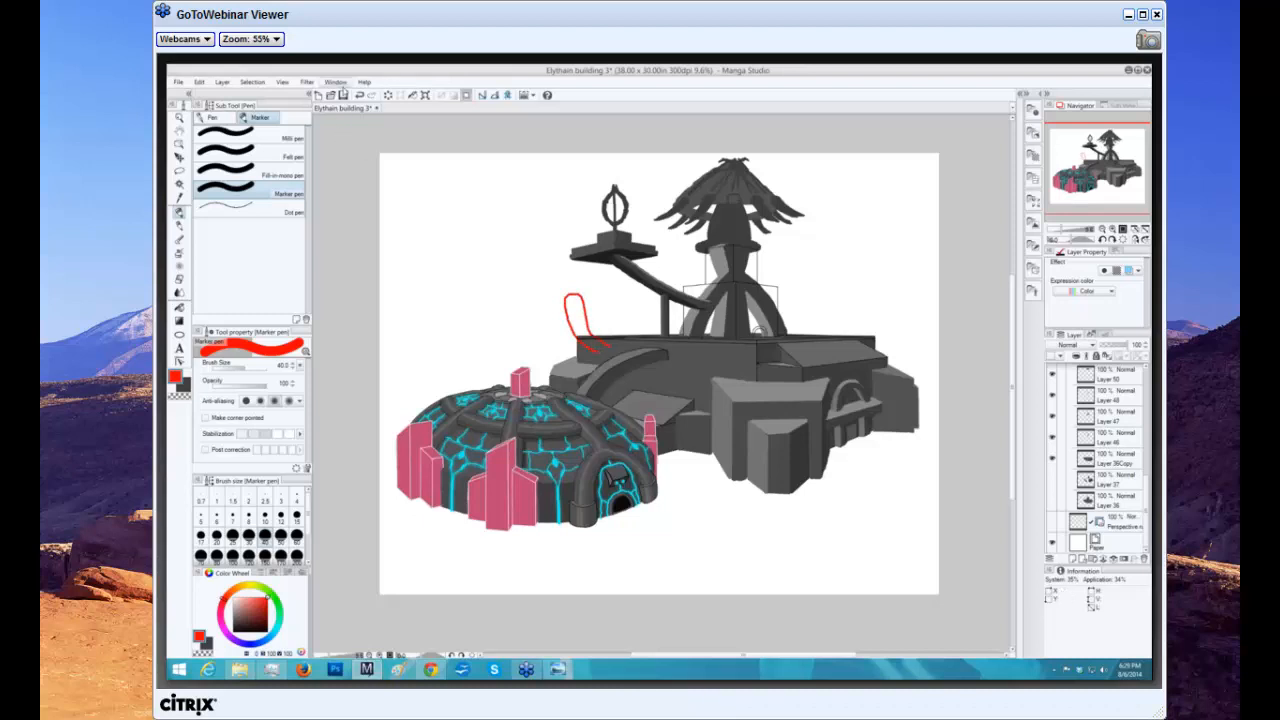
{"action": "key", "text": "ctrl+z"}
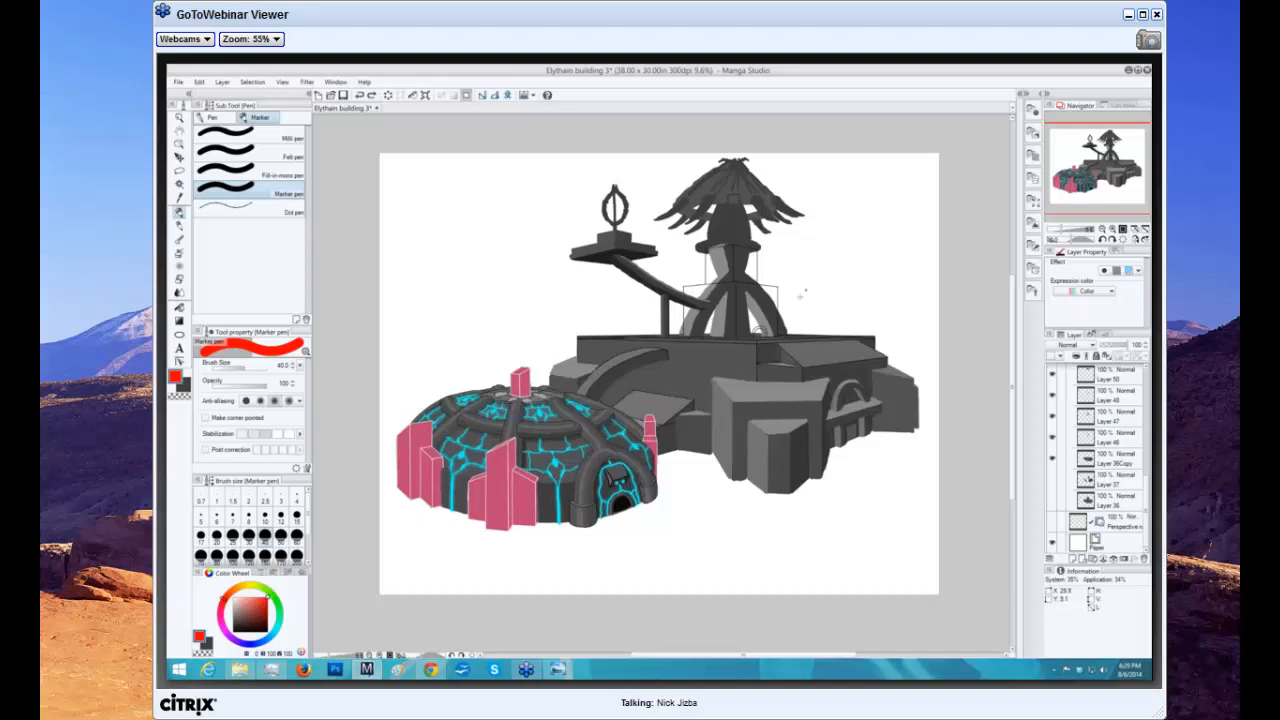
Step: Try red marker outlines of a pointed, horn-like spire rising from the roof corner nearest the dome, undoing each one
{"action": "mouse_move", "coordinate": [629, 340]}
{"action": "left_mouse_down"}
{"action": "mouse_move", "coordinate": [553, 275]}
{"action": "mouse_move", "coordinate": [556, 336]}
{"action": "mouse_move", "coordinate": [573, 359]}
{"action": "left_mouse_up"}
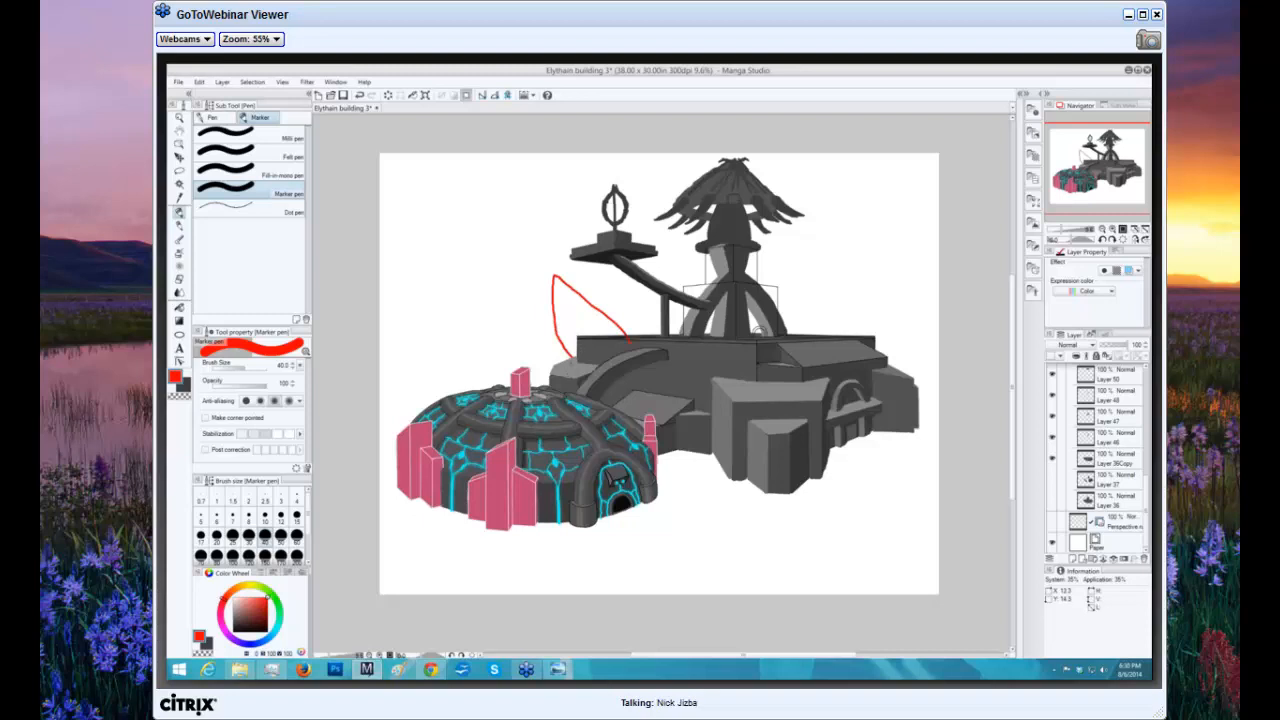
{"action": "key", "text": "ctrl+z"}
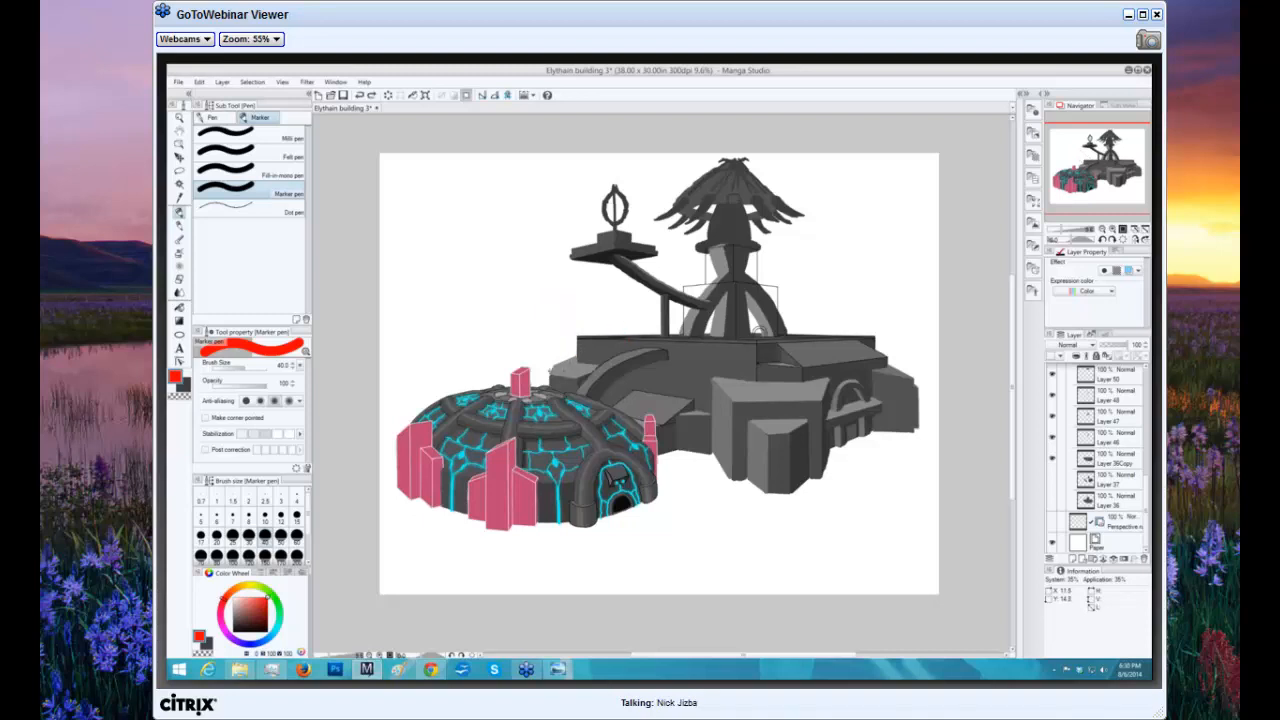
{"action": "mouse_move", "coordinate": [549, 370]}
{"action": "left_mouse_down"}
{"action": "mouse_move", "coordinate": [579, 296]}
{"action": "mouse_move", "coordinate": [545, 268]}
{"action": "mouse_move", "coordinate": [600, 283]}
{"action": "mouse_move", "coordinate": [630, 325]}
{"action": "left_mouse_up"}
{"action": "key", "text": "ctrl+z"}
{"action": "mouse_move", "coordinate": [552, 366]}
{"action": "left_mouse_down"}
{"action": "mouse_move", "coordinate": [499, 275]}
{"action": "mouse_move", "coordinate": [614, 338]}
{"action": "mouse_move", "coordinate": [616, 362]}
{"action": "mouse_move", "coordinate": [543, 367]}
{"action": "left_mouse_up"}
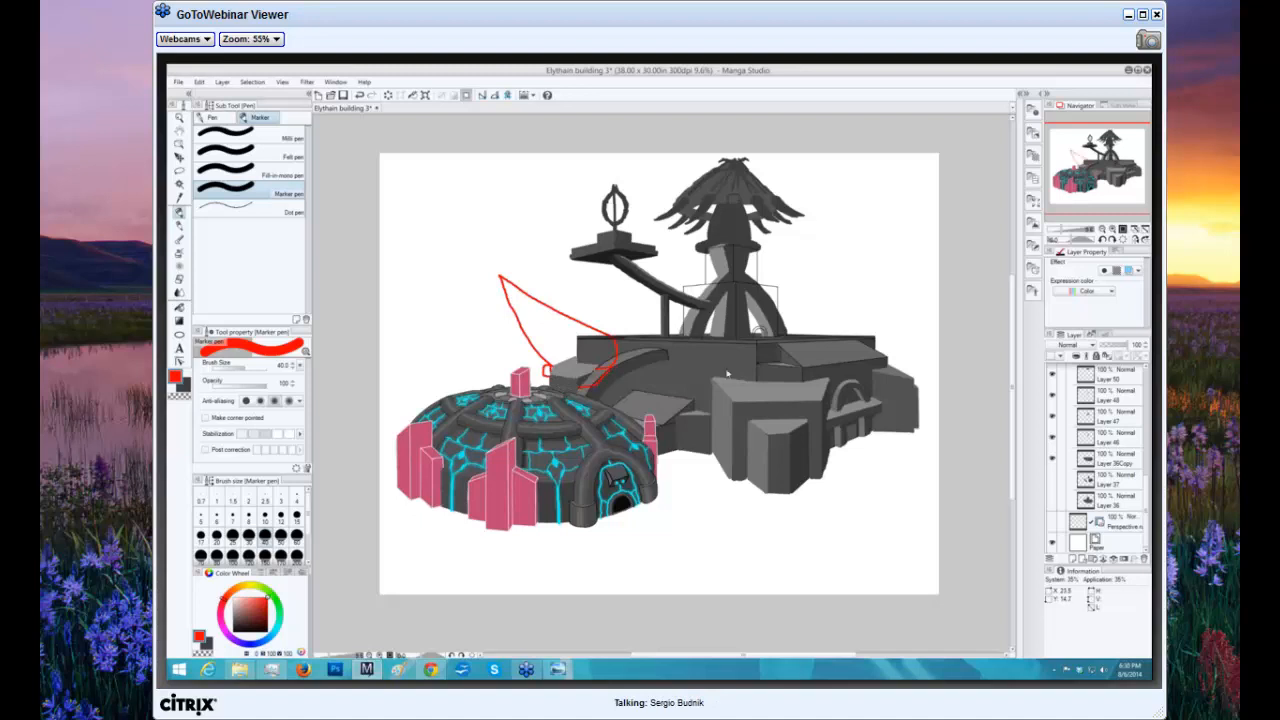
{"action": "key", "text": "ctrl+z"}
{"action": "key", "text": "ctrl+z"}
{"action": "key", "text": "ctrl+z"}
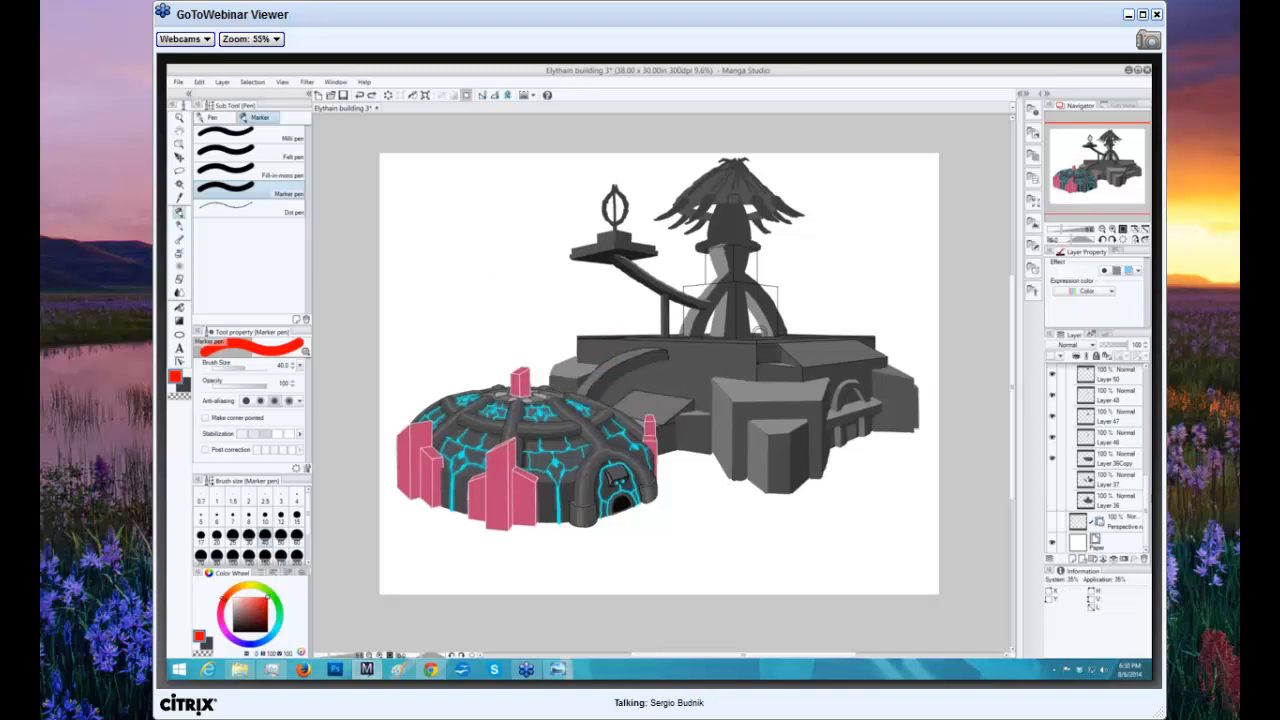
Step: Add a new layer directly above Layer 11Copy in the upper part of the layer stack
{"action": "left_click_drag", "start_coordinate": [1147, 497], "coordinate": [1147, 369]}
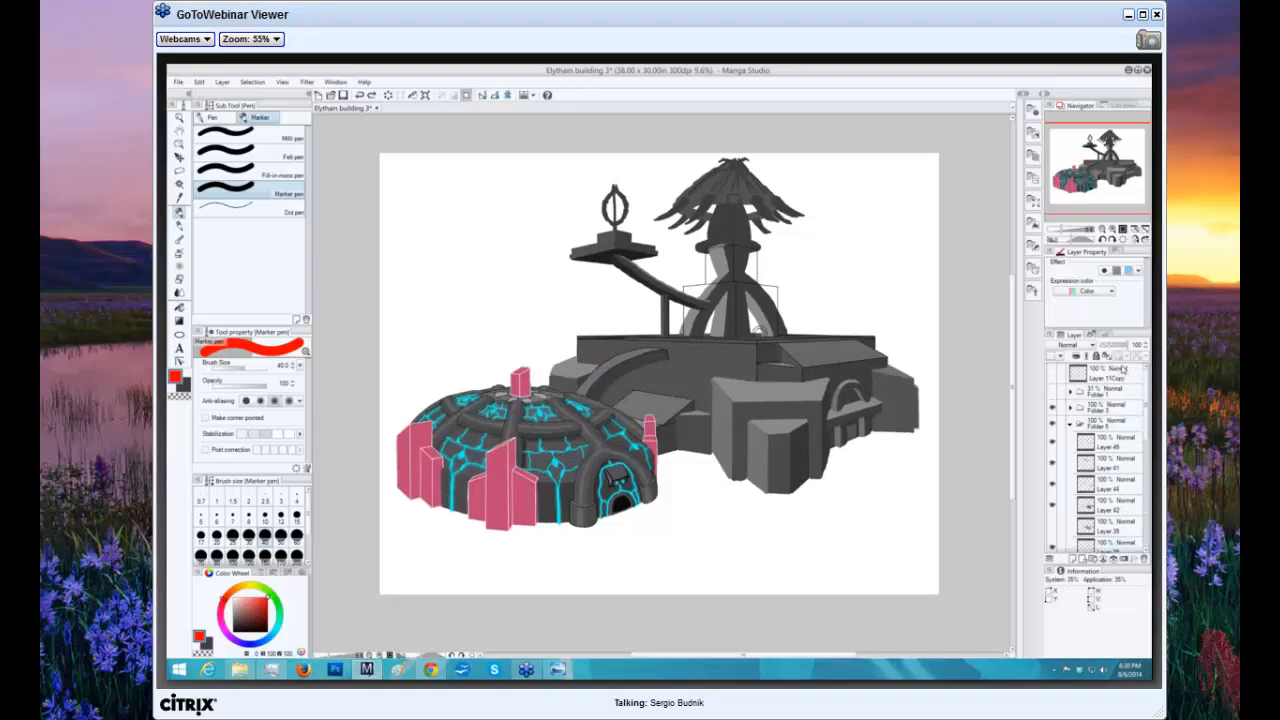
{"action": "left_click", "coordinate": [1072, 558]}
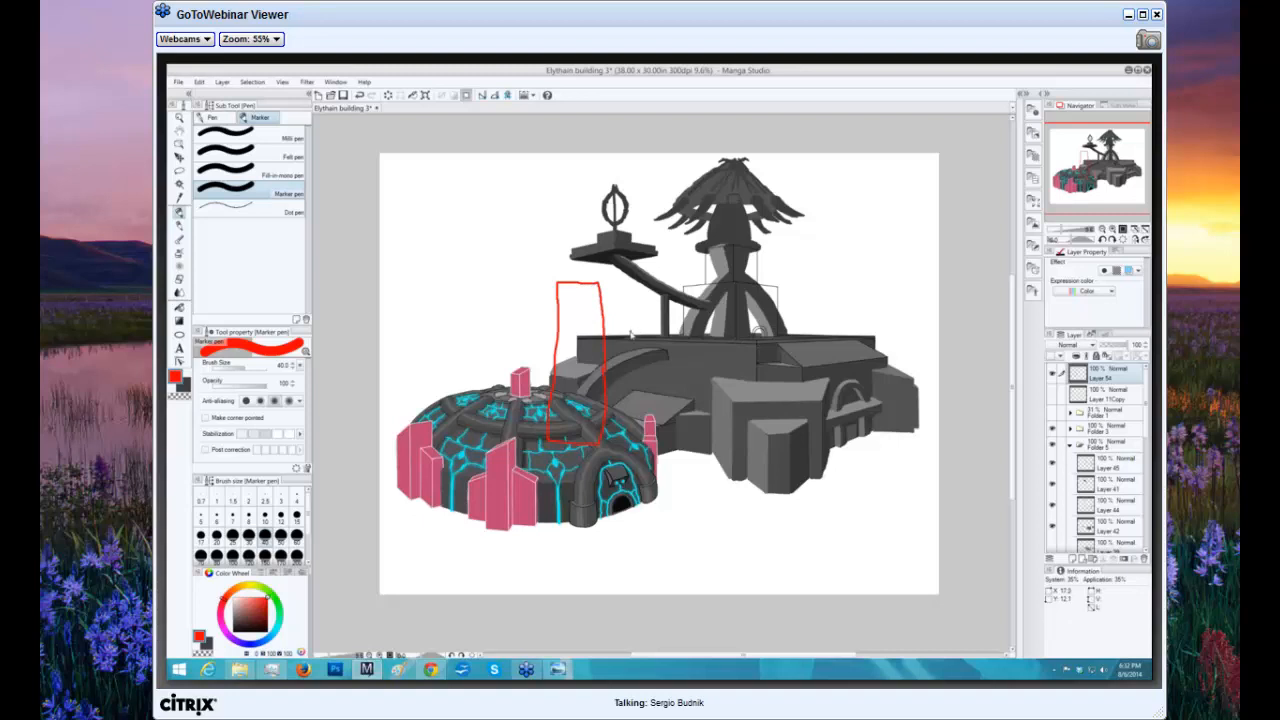
Step: Try red marker outlines of a rectangular tower behind the dome and strokes along the roof towards the central tower, undoing them all
{"action": "key", "text": "ctrl+z"}
{"action": "mouse_move", "coordinate": [550, 403]}
{"action": "left_mouse_down"}
{"action": "mouse_move", "coordinate": [553, 321]}
{"action": "mouse_move", "coordinate": [600, 320]}
{"action": "mouse_move", "coordinate": [601, 340]}
{"action": "left_mouse_up"}
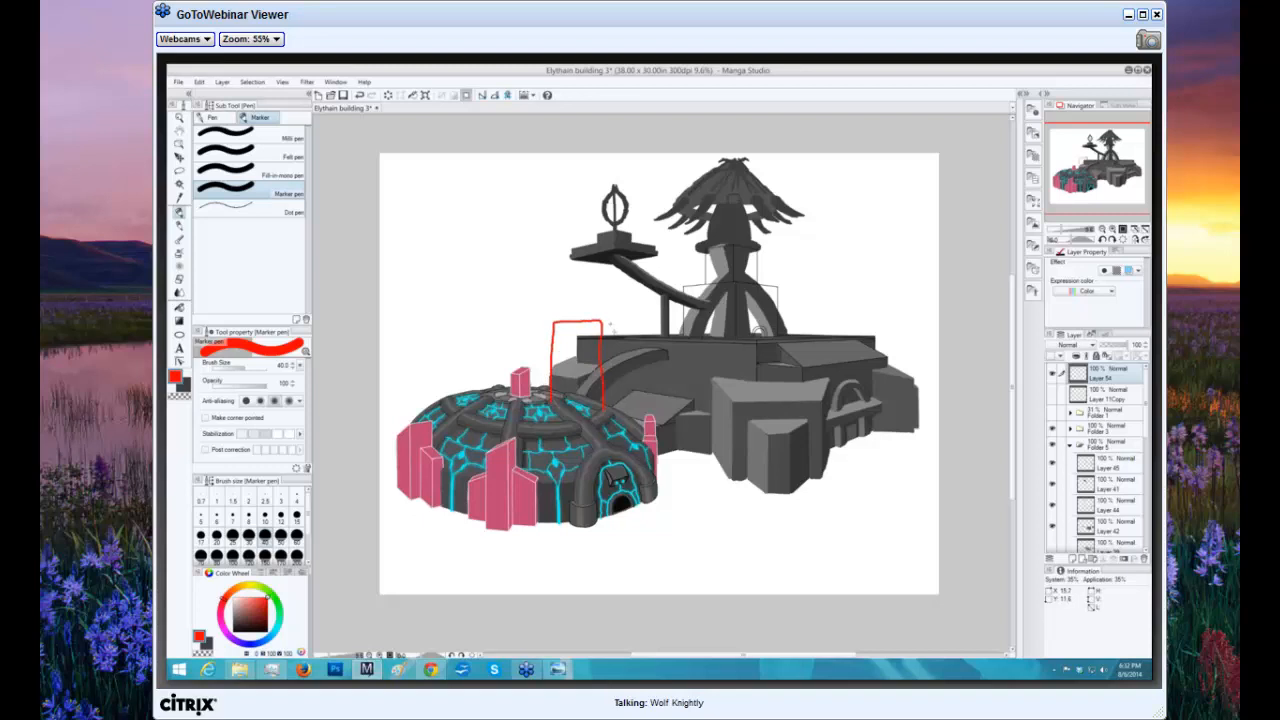
{"action": "mouse_move", "coordinate": [609, 340]}
{"action": "left_mouse_down"}
{"action": "mouse_move", "coordinate": [609, 296]}
{"action": "mouse_move", "coordinate": [656, 294]}
{"action": "left_mouse_up"}
{"action": "key", "text": "ctrl+z"}
{"action": "mouse_move", "coordinate": [679, 334]}
{"action": "left_mouse_down"}
{"action": "mouse_move", "coordinate": [680, 295]}
{"action": "mouse_move", "coordinate": [726, 286]}
{"action": "mouse_move", "coordinate": [791, 299]}
{"action": "mouse_move", "coordinate": [791, 336]}
{"action": "left_mouse_up"}
{"action": "key", "text": "ctrl+z"}
{"action": "key", "text": "ctrl+z"}
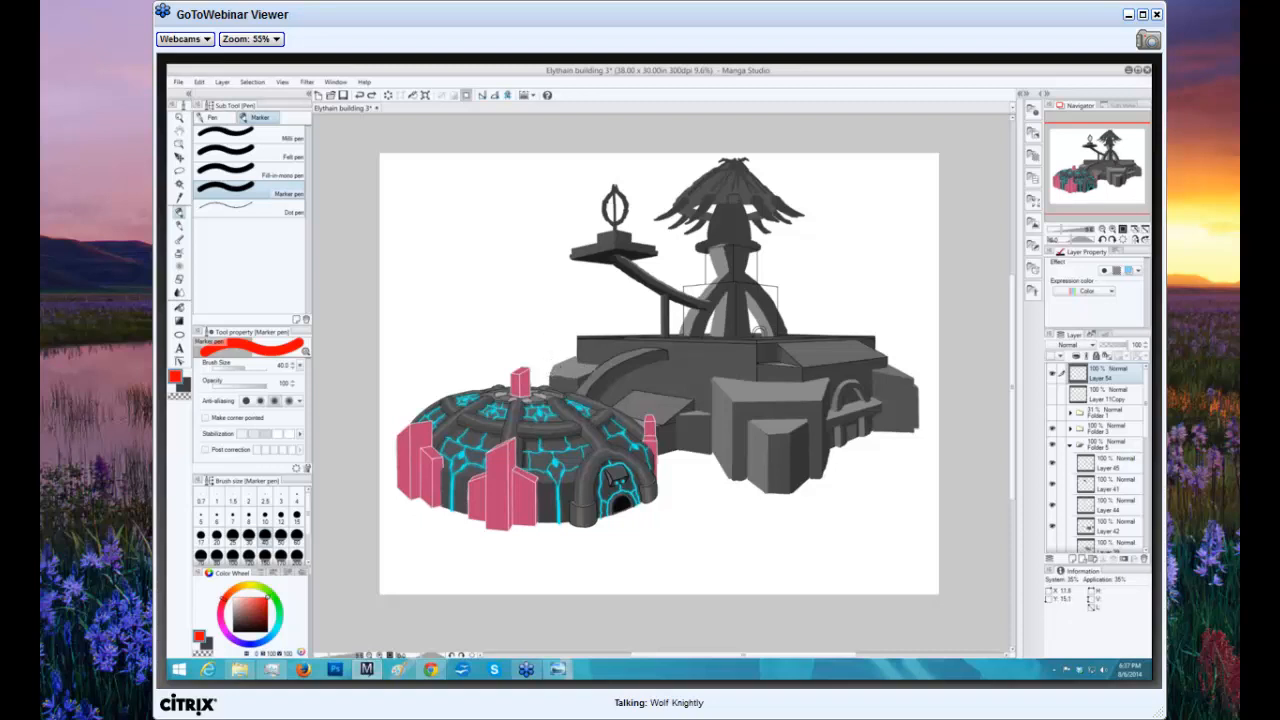
Step: Try several red box-shaped tower outlines of different heights at the roof corner behind the dome, undoing each one
{"action": "mouse_move", "coordinate": [551, 368]}
{"action": "left_mouse_down"}
{"action": "mouse_move", "coordinate": [547, 274]}
{"action": "mouse_move", "coordinate": [604, 280]}
{"action": "mouse_move", "coordinate": [602, 348]}
{"action": "left_mouse_up"}
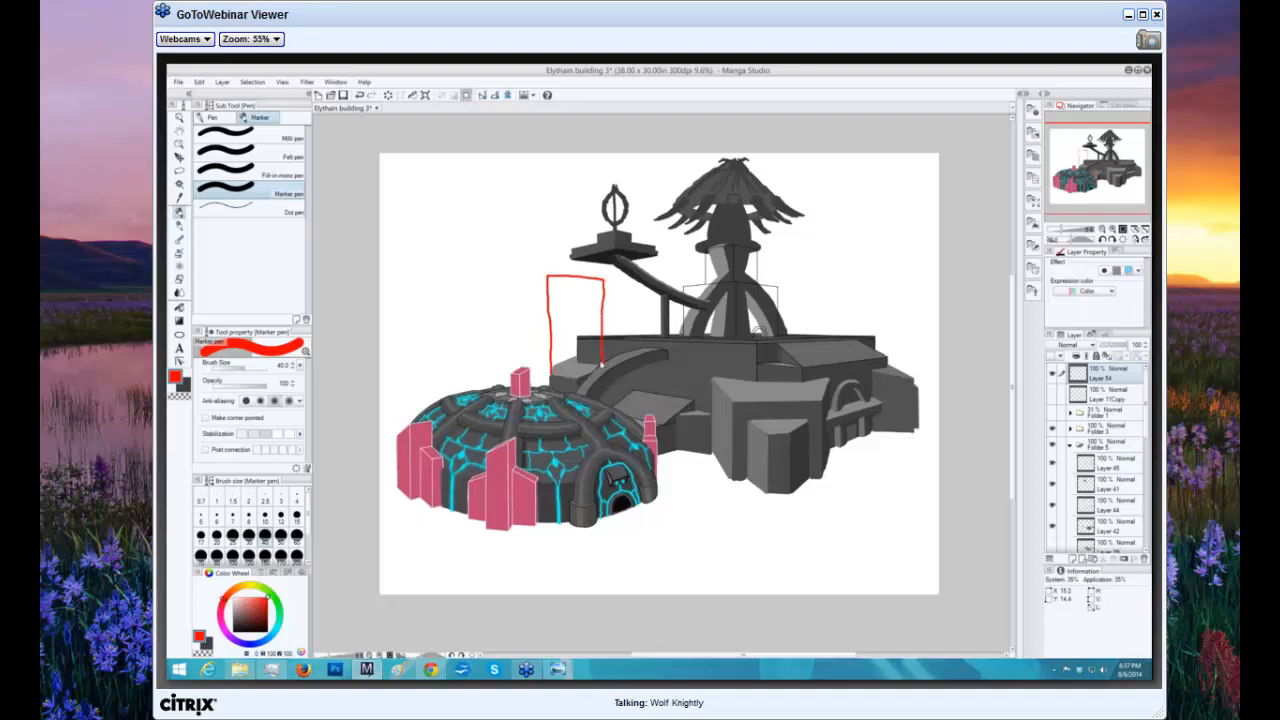
{"action": "key", "text": "ctrl+z"}
{"action": "mouse_move", "coordinate": [551, 370]}
{"action": "left_mouse_down"}
{"action": "mouse_move", "coordinate": [558, 286]}
{"action": "mouse_move", "coordinate": [604, 291]}
{"action": "mouse_move", "coordinate": [607, 341]}
{"action": "left_mouse_up"}
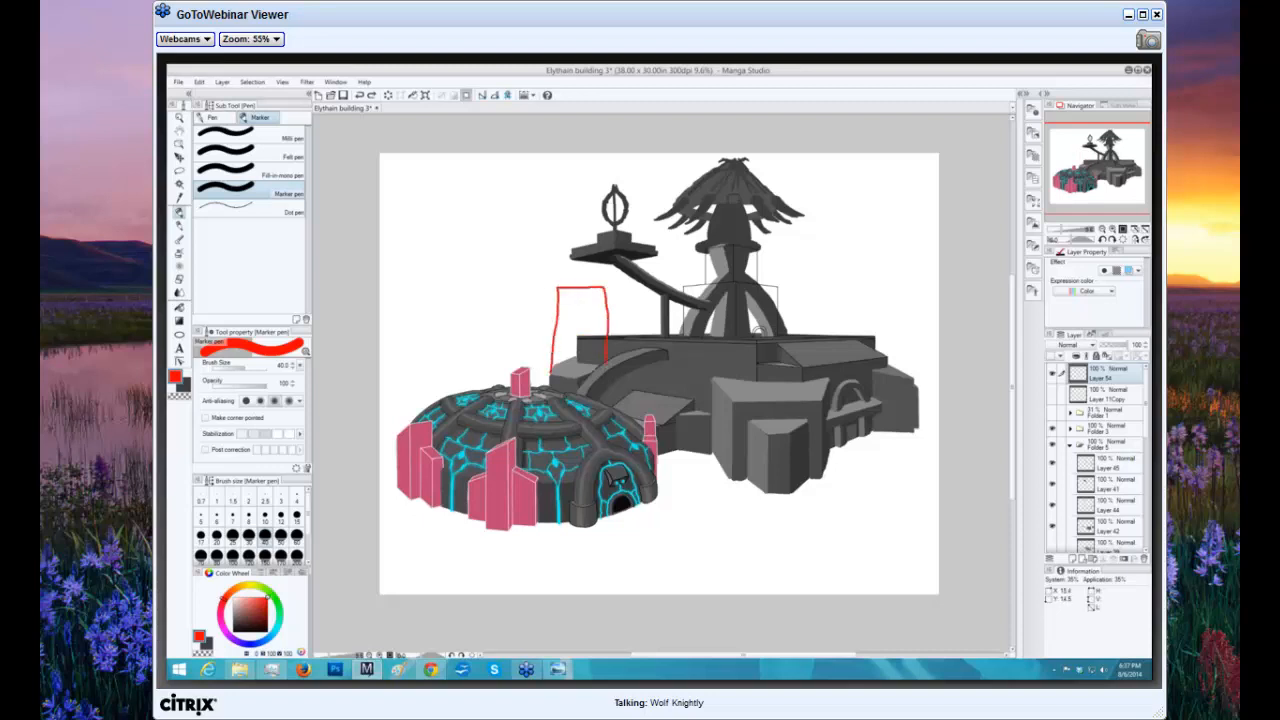
{"action": "key", "text": "ctrl+z"}
{"action": "mouse_move", "coordinate": [553, 372]}
{"action": "left_mouse_down"}
{"action": "mouse_move", "coordinate": [549, 291]}
{"action": "mouse_move", "coordinate": [598, 296]}
{"action": "mouse_move", "coordinate": [603, 362]}
{"action": "left_mouse_up"}
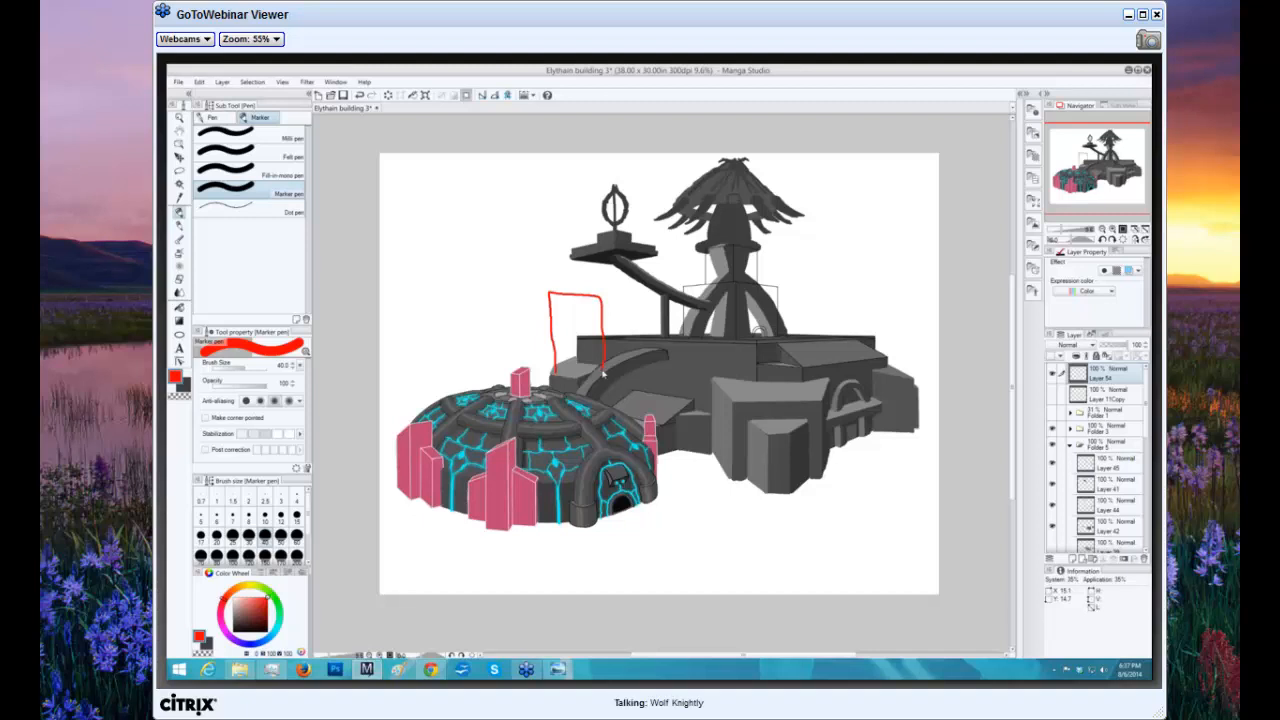
{"action": "key", "text": "ctrl+z"}
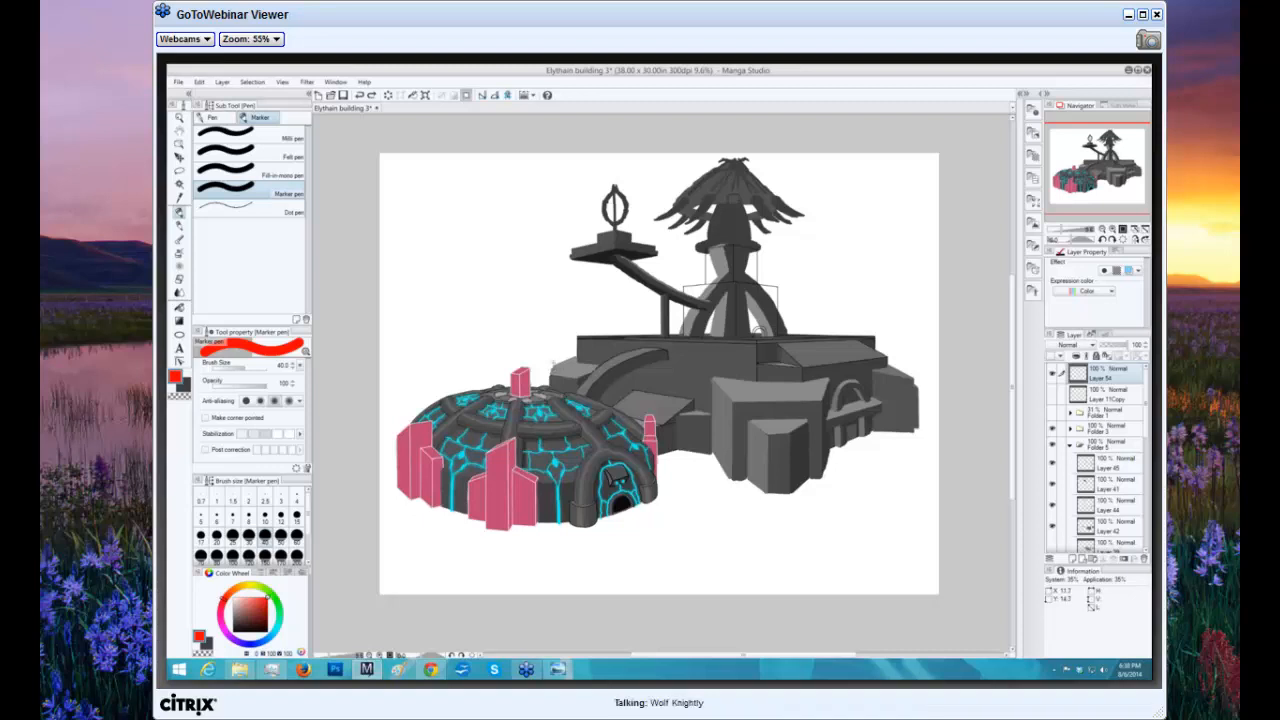
{"action": "mouse_move", "coordinate": [553, 368]}
{"action": "left_mouse_down"}
{"action": "mouse_move", "coordinate": [560, 303]}
{"action": "mouse_move", "coordinate": [593, 306]}
{"action": "mouse_move", "coordinate": [594, 348]}
{"action": "left_mouse_up"}
{"action": "key", "text": "ctrl+z"}
{"action": "mouse_move", "coordinate": [552, 366]}
{"action": "left_mouse_down"}
{"action": "mouse_move", "coordinate": [554, 291]}
{"action": "mouse_move", "coordinate": [594, 292]}
{"action": "mouse_move", "coordinate": [600, 356]}
{"action": "left_mouse_up"}
{"action": "key", "text": "ctrl+z"}
Step: Try a red arch from the roof edge to the pink block on the dome and a short roof-edge stroke, undoing both
{"action": "mouse_move", "coordinate": [627, 335]}
{"action": "left_mouse_down"}
{"action": "mouse_move", "coordinate": [570, 308]}
{"action": "mouse_move", "coordinate": [527, 332]}
{"action": "mouse_move", "coordinate": [515, 372]}
{"action": "left_mouse_up"}
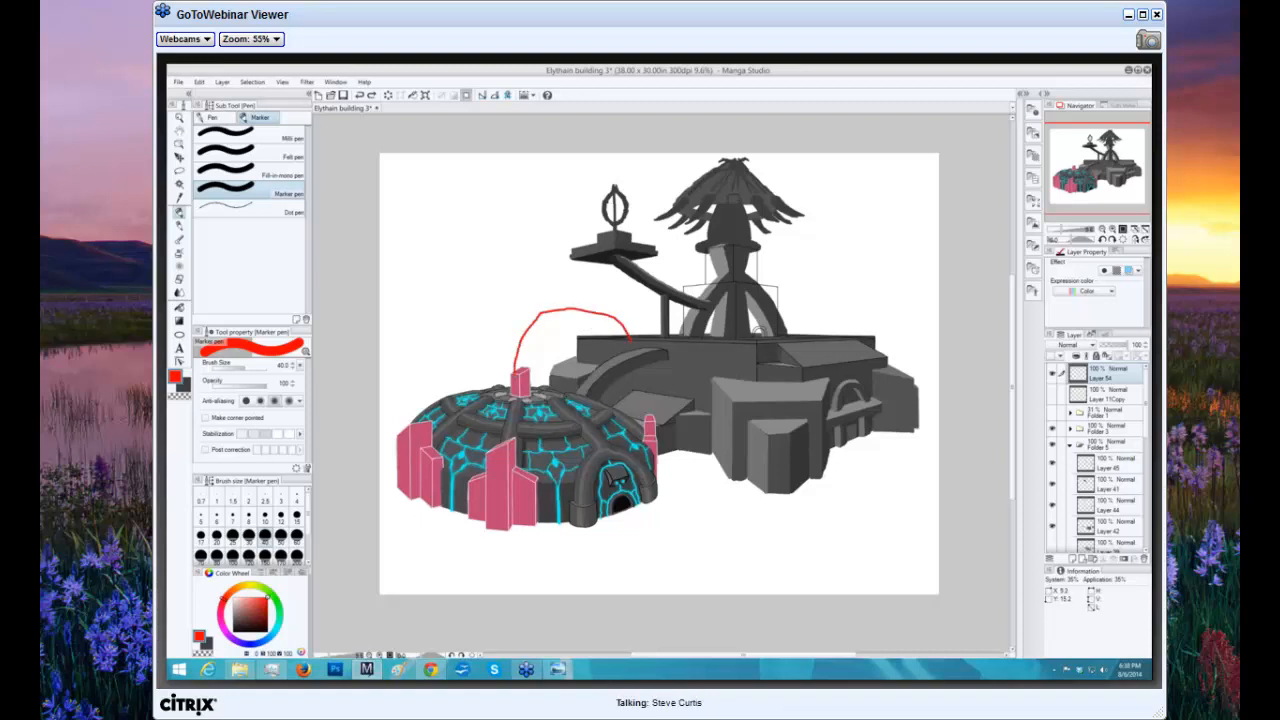
{"action": "key", "text": "ctrl+z"}
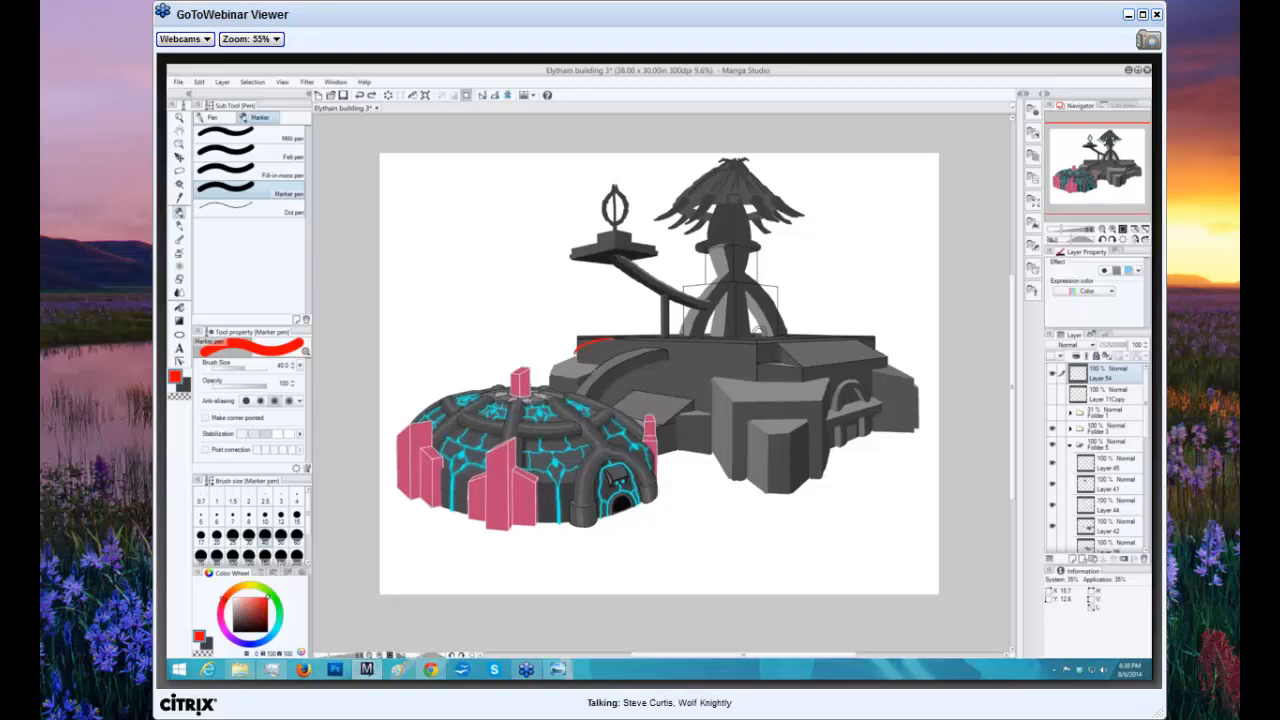
{"action": "key", "text": "ctrl+z"}
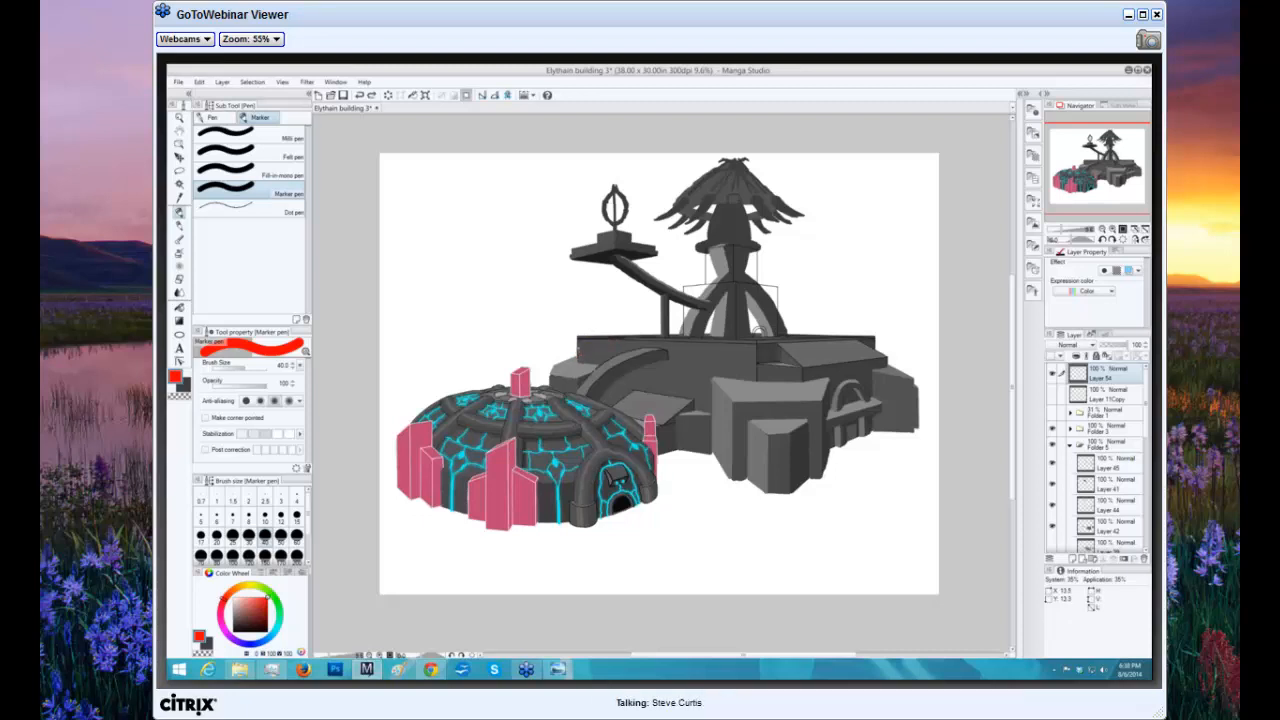
{"action": "key", "text": "ctrl+z"}
{"action": "key", "text": "ctrl+z"}
Step: Compare the building with the earlier version Elythain building 3 c1.jpg in Windows Photo Viewer, then return to the Manga Studio drawing
{"action": "left_click", "coordinate": [557, 670]}
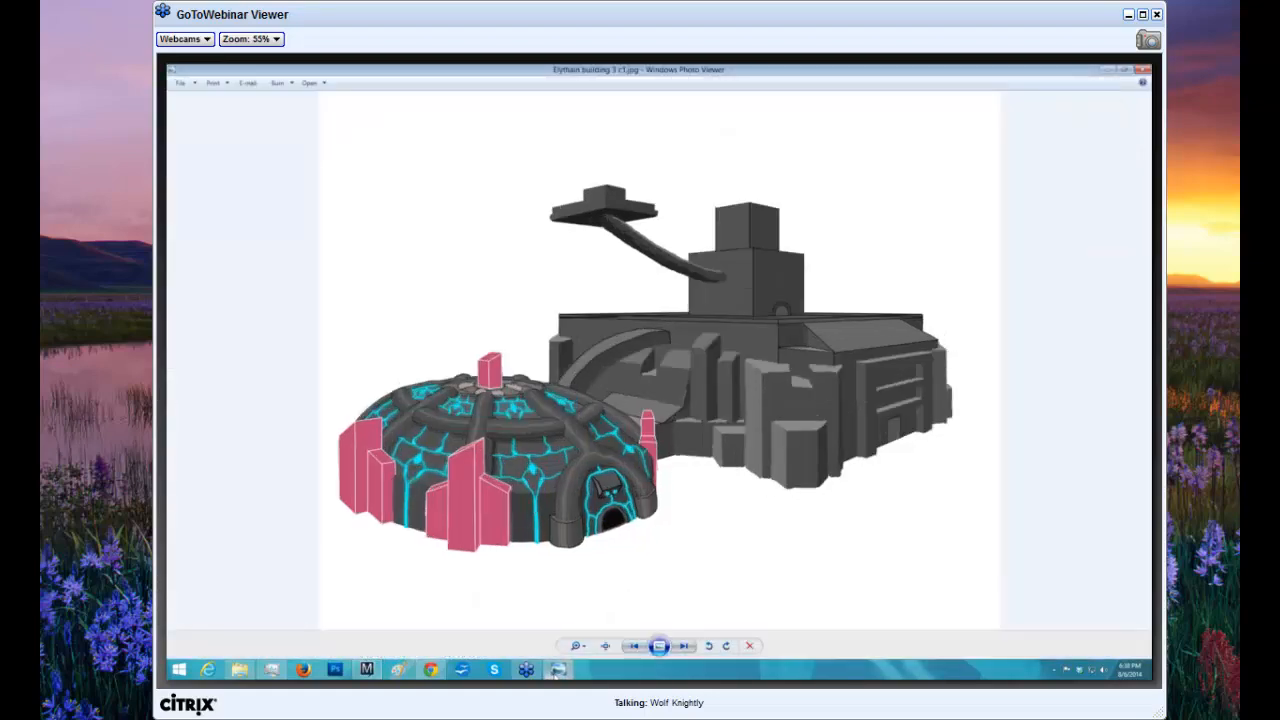
{"action": "left_click", "coordinate": [557, 670]}
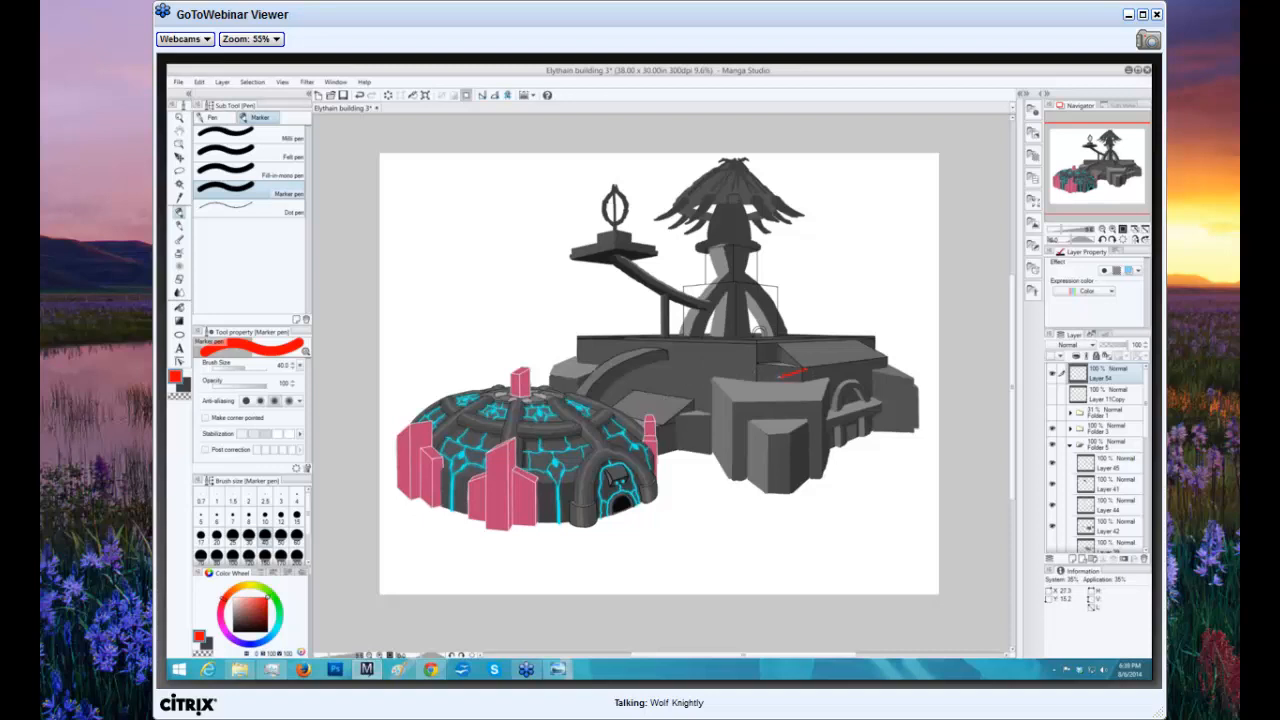
Step: Undo the red stroke on the building's side wing and try another stroke across its front towards the main block, undoing it too
{"action": "key", "text": "ctrl+z"}
{"action": "left_click_drag", "start_coordinate": [805, 368], "coordinate": [710, 382]}
{"action": "key", "text": "ctrl+z"}
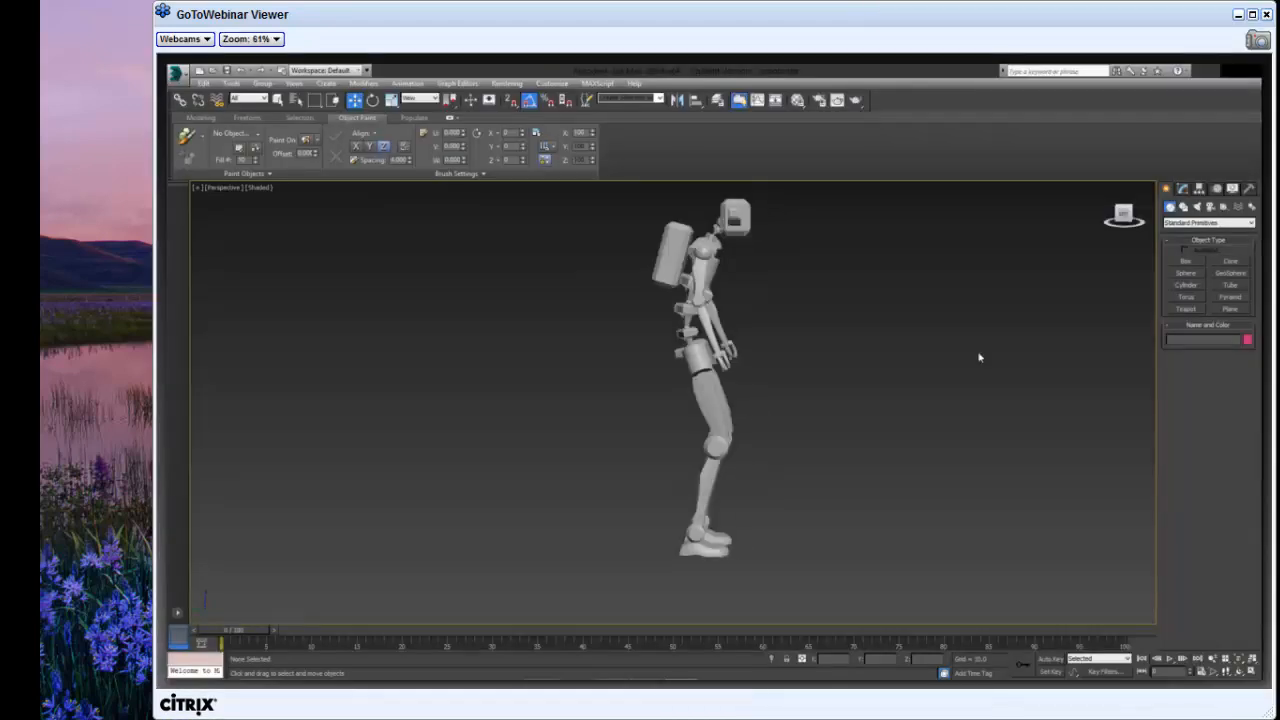
Step: Examine the robot figure with its backpack in 3ds Max from the side, front, back and slightly above
{"action": "left_click_drag", "start_coordinate": [1115, 217], "coordinate": [1132, 219]}
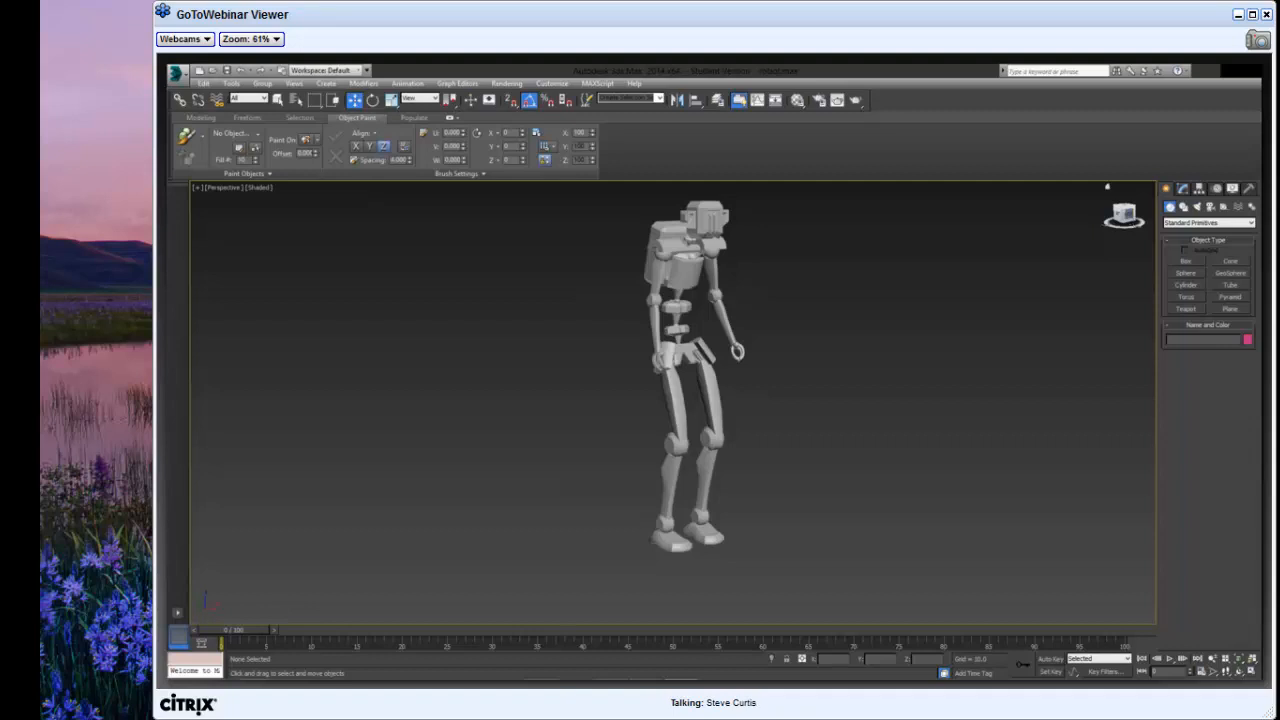
{"action": "left_click", "coordinate": [1129, 216]}
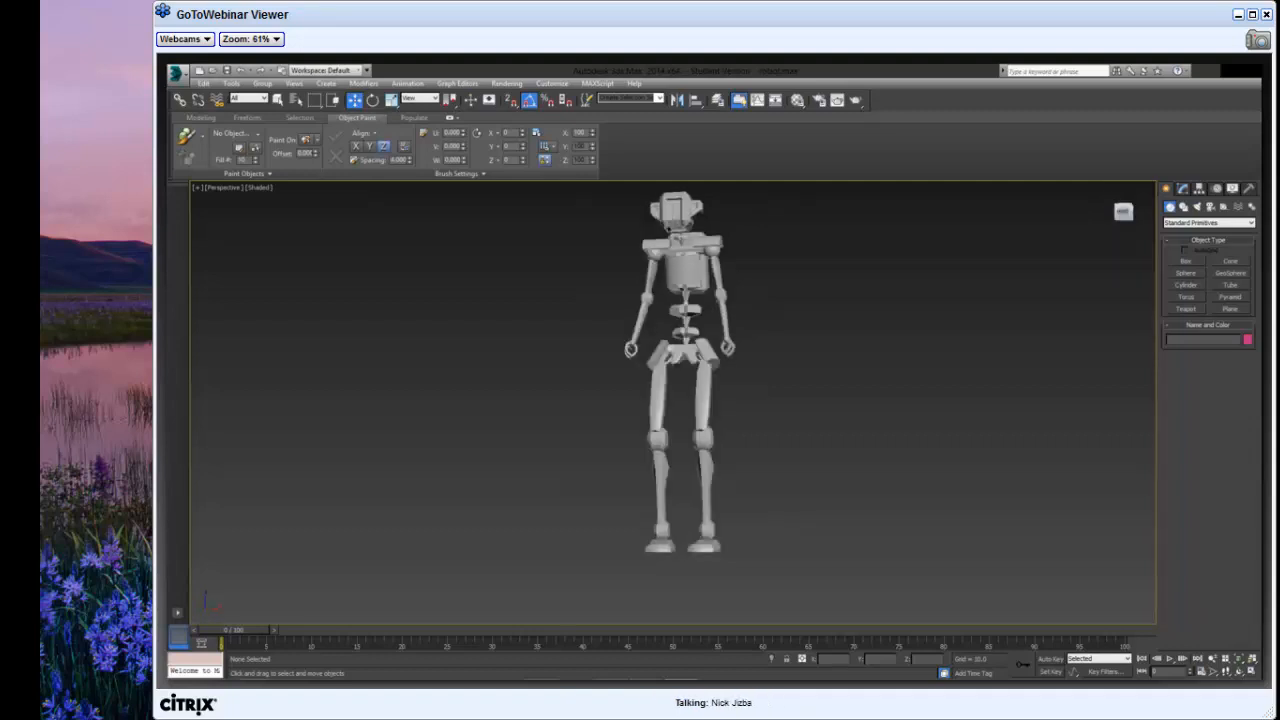
{"action": "left_click_drag", "start_coordinate": [1124, 213], "coordinate": [1154, 214]}
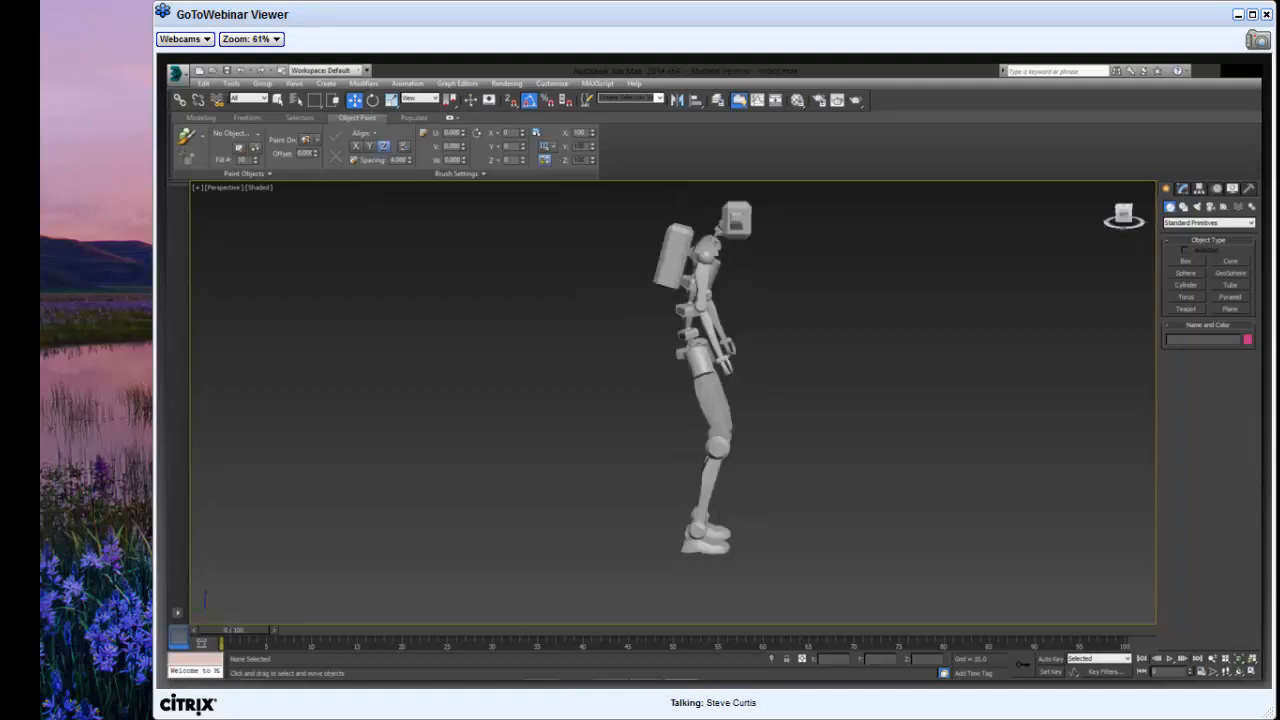
{"action": "left_click", "coordinate": [1129, 214]}
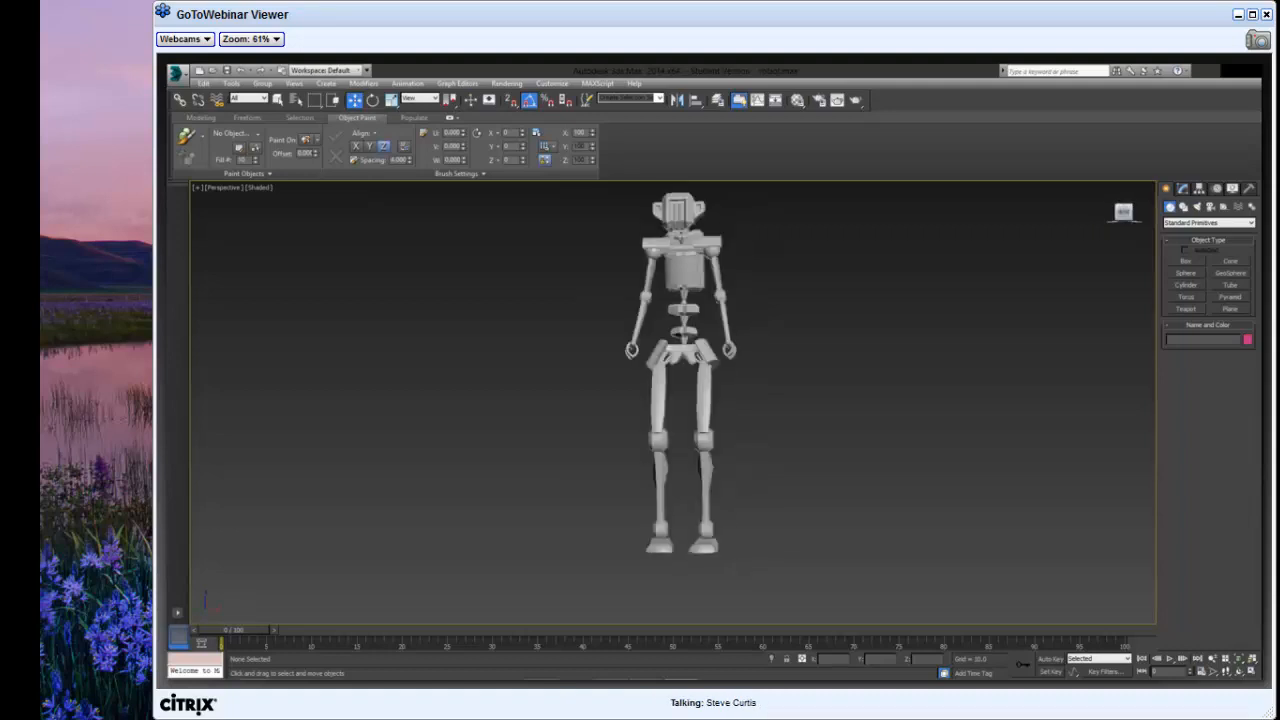
{"action": "left_click_drag", "start_coordinate": [1123, 213], "coordinate": [1092, 220]}
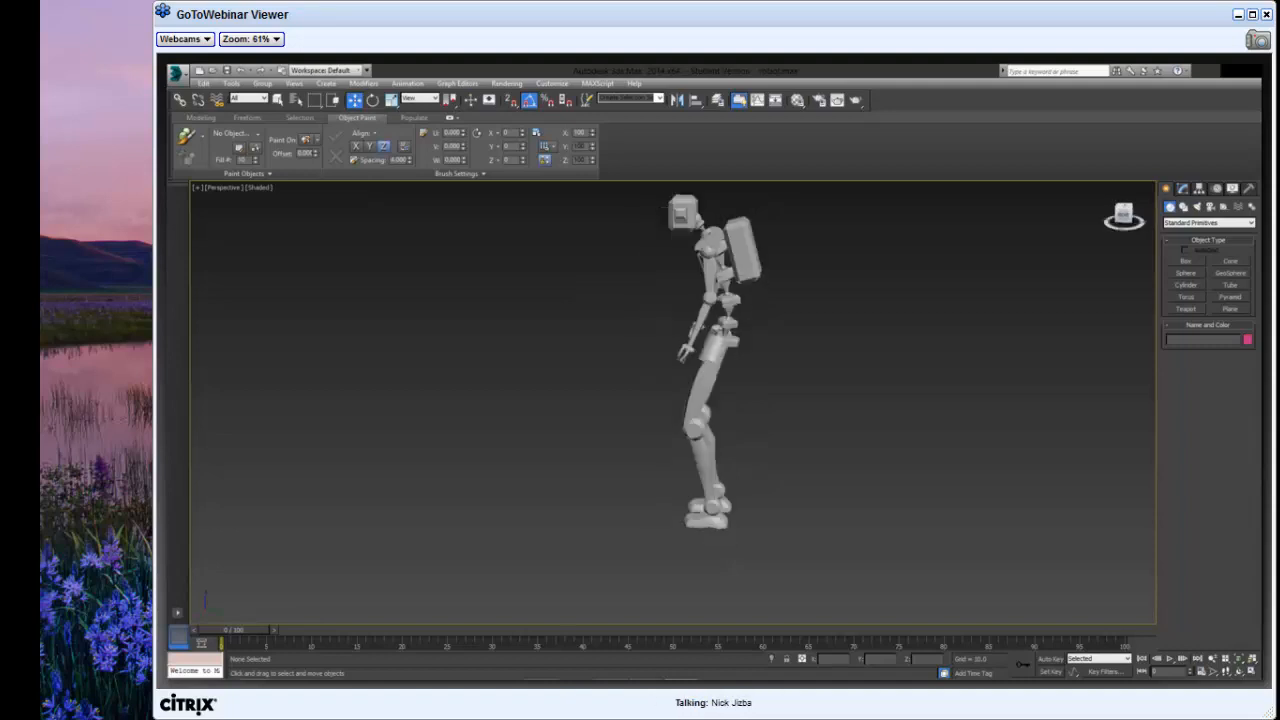
{"action": "key", "text": "shift+z"}
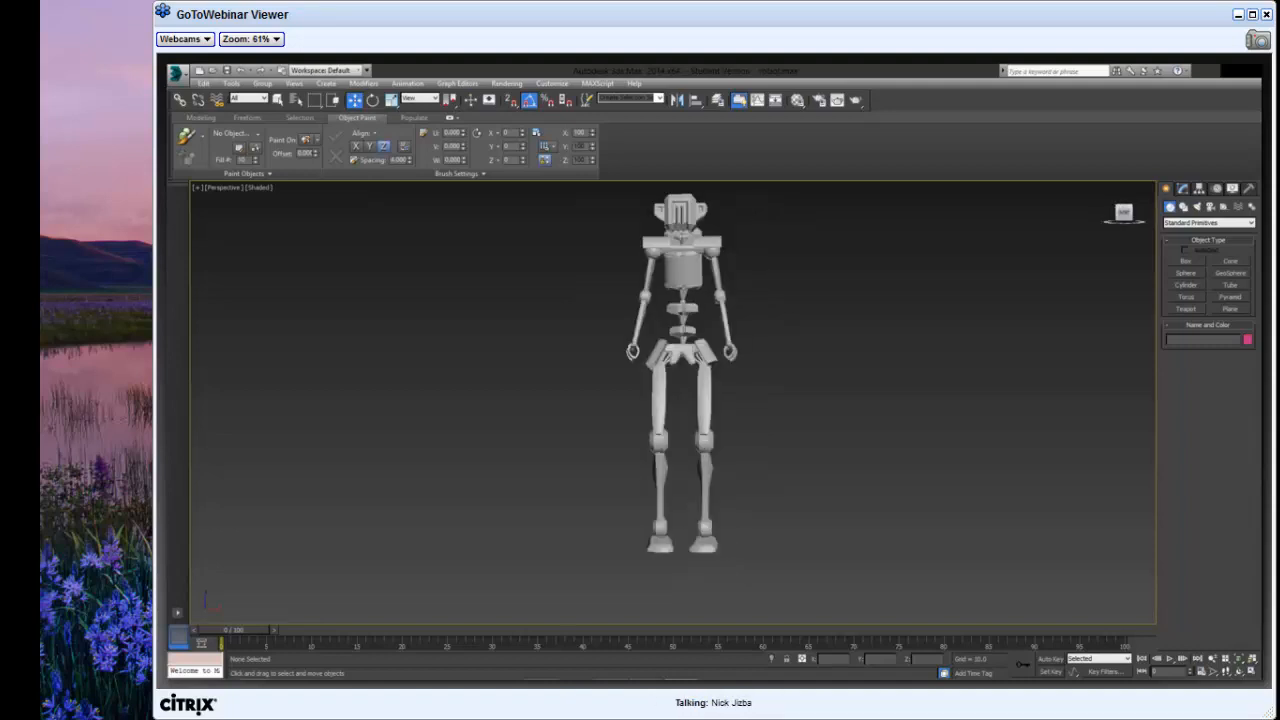
{"action": "key", "text": "shift+z"}
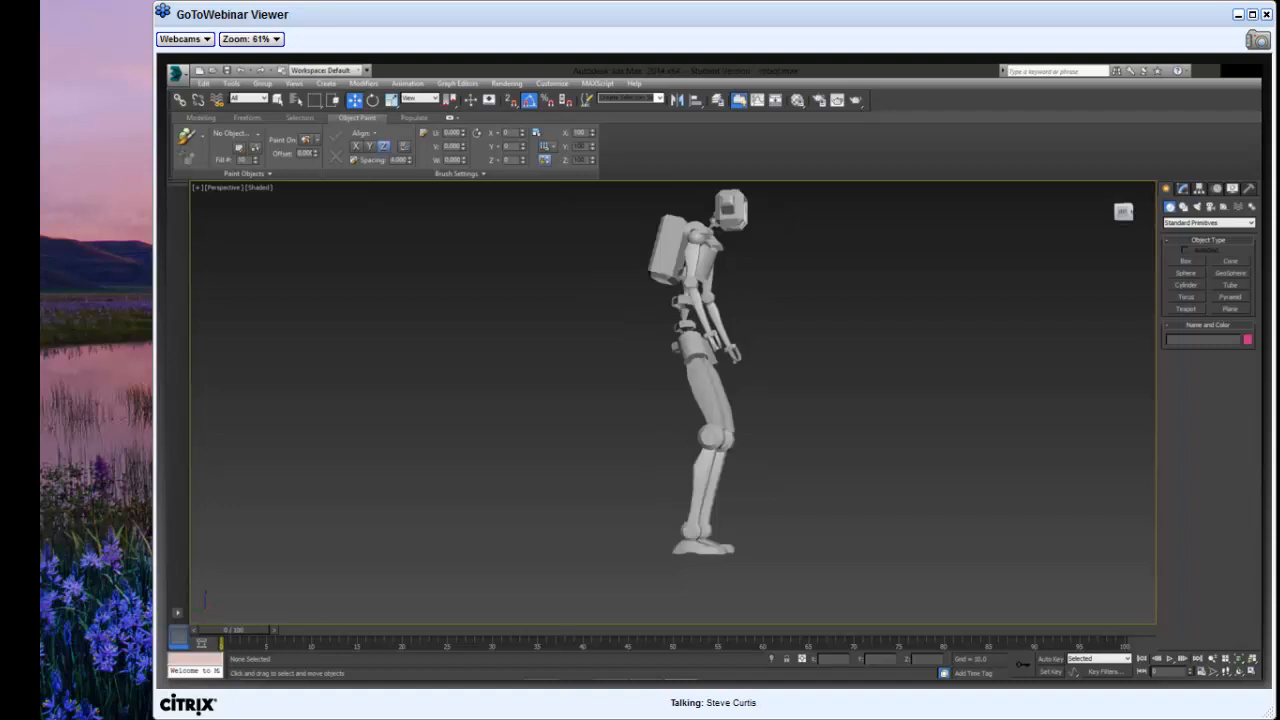
{"action": "key", "text": "shift+z"}
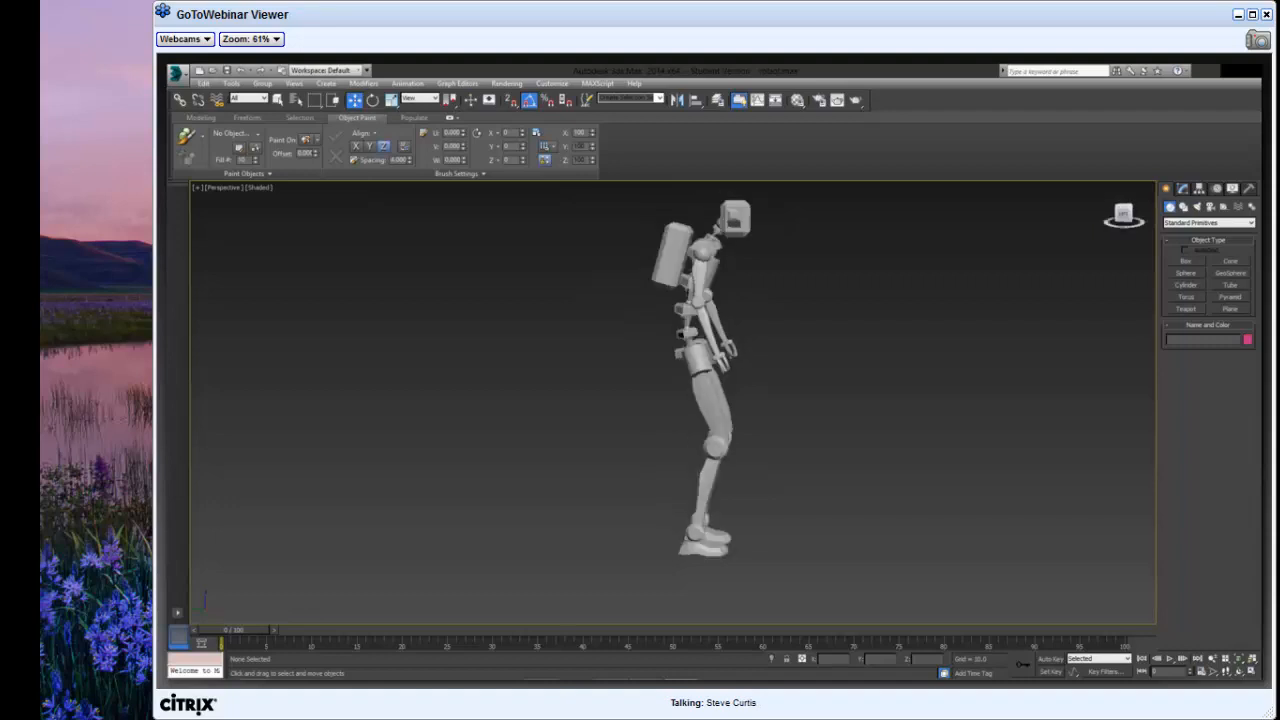
{"action": "key", "text": "shift+z"}
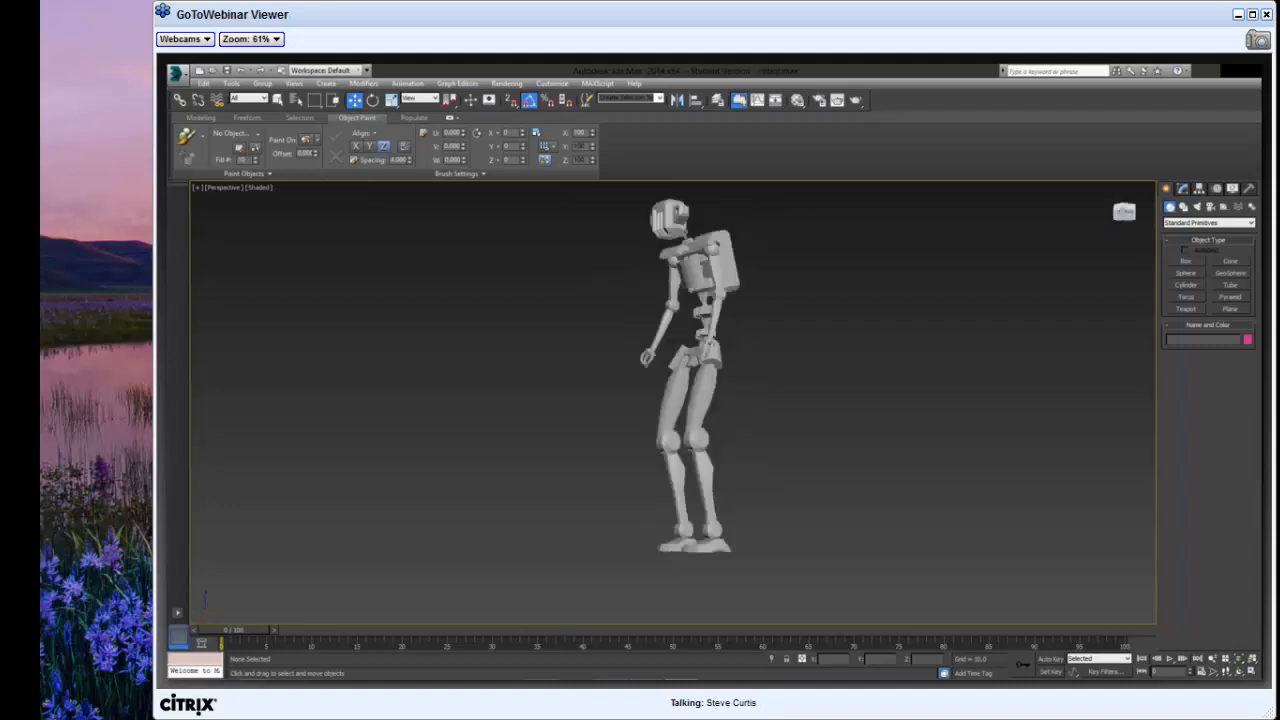
{"action": "key", "text": "shift+z"}
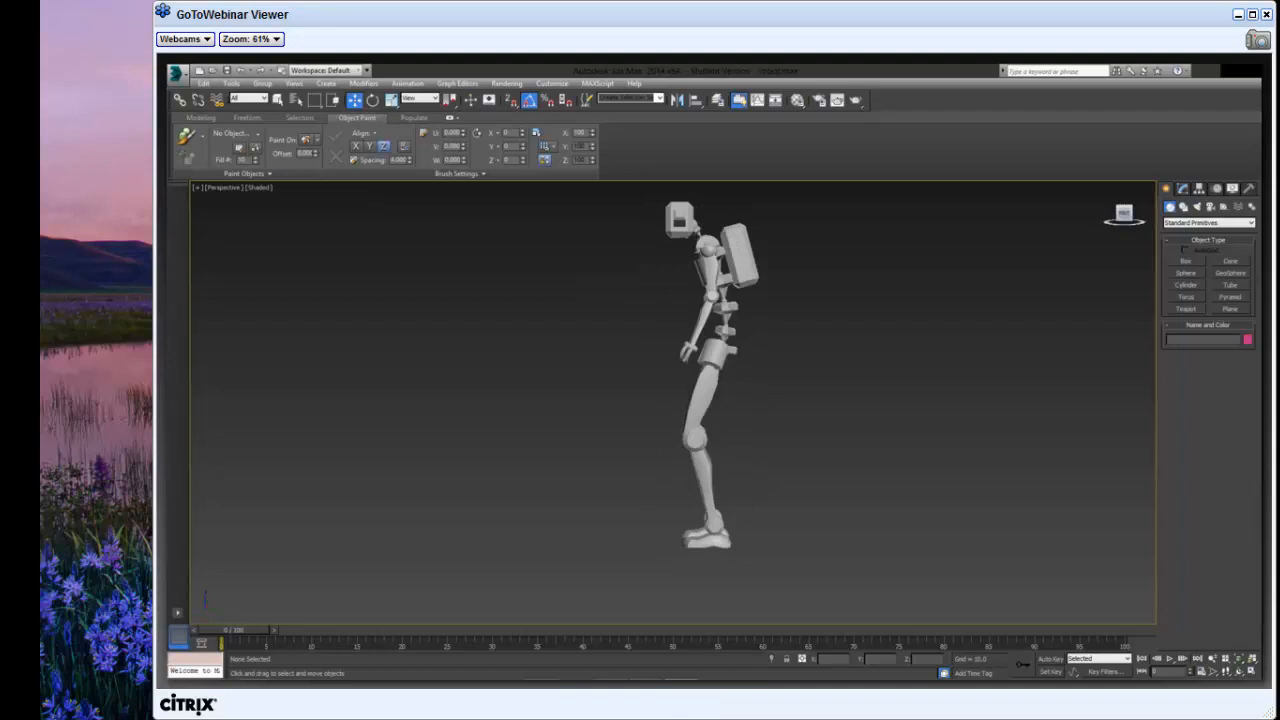
{"action": "key", "text": "shift+z"}
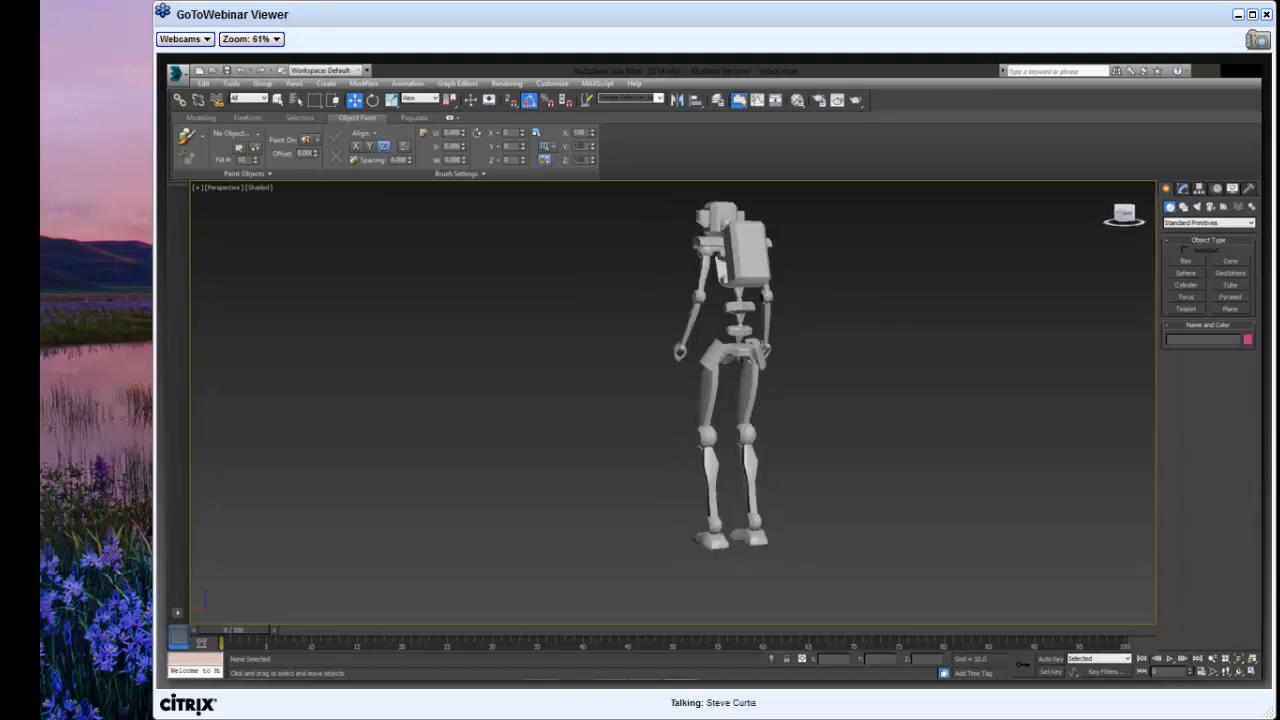
{"action": "key", "text": "shift+z"}
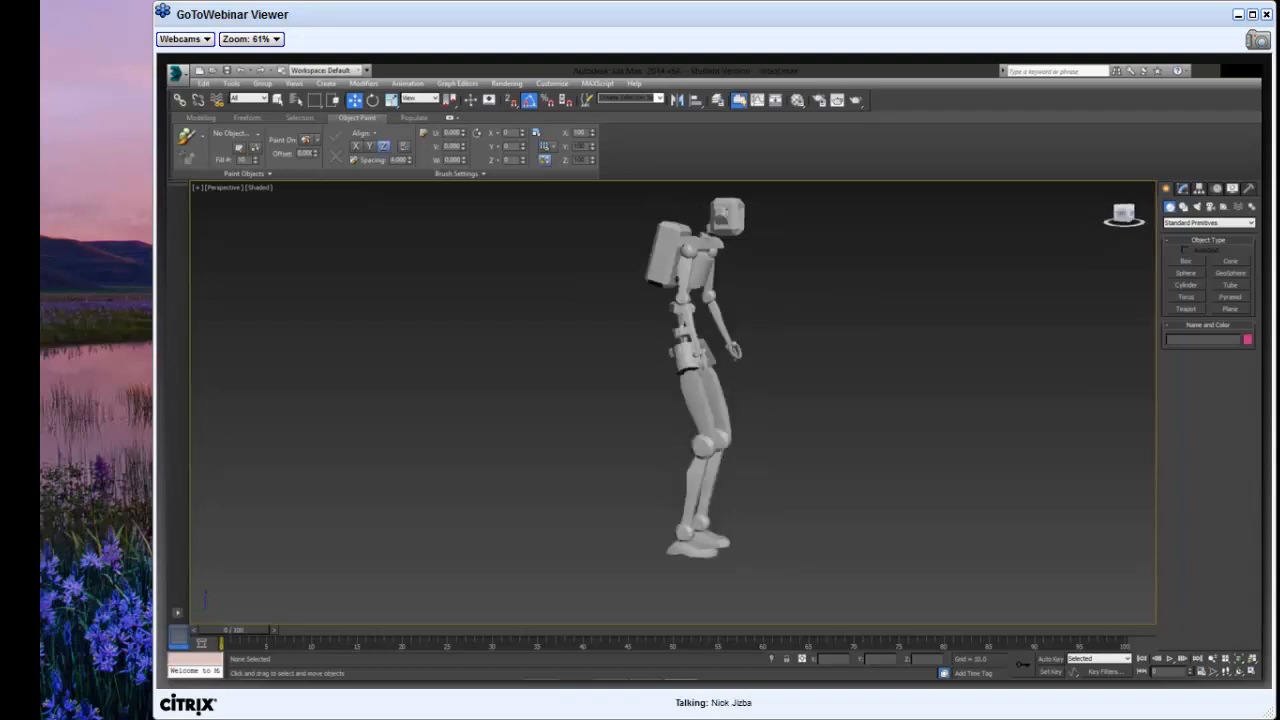
{"action": "key", "text": "shift+z"}
{"action": "key", "text": "shift+z"}
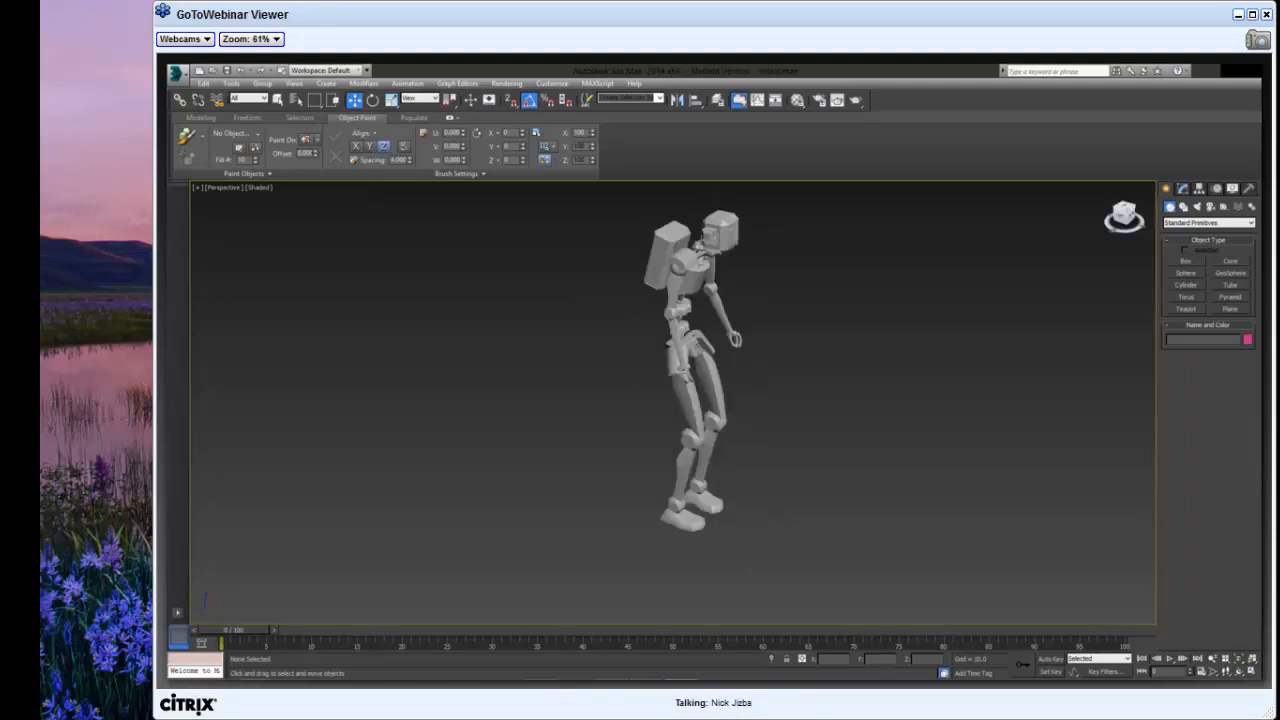
Step: Examine the robot figure again from the side, front, directly above and at a three-quarter angle
{"action": "key", "text": "shift+z"}
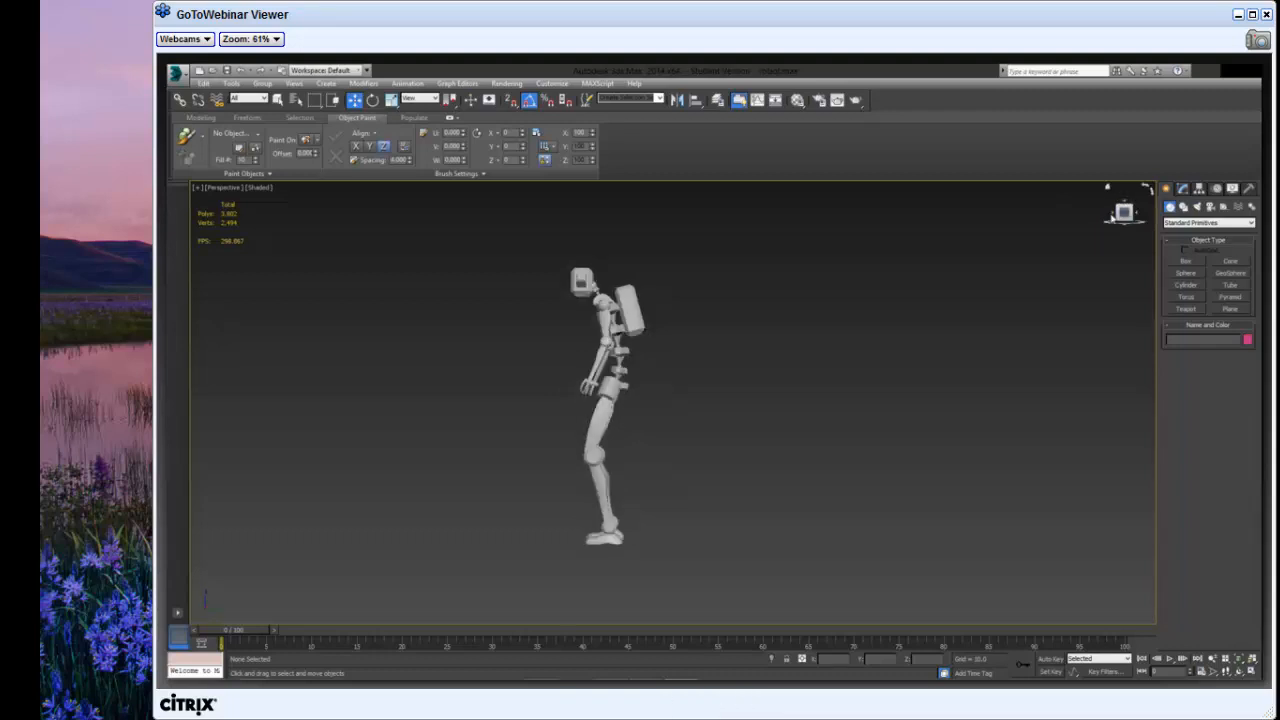
{"action": "left_click", "coordinate": [1116, 214]}
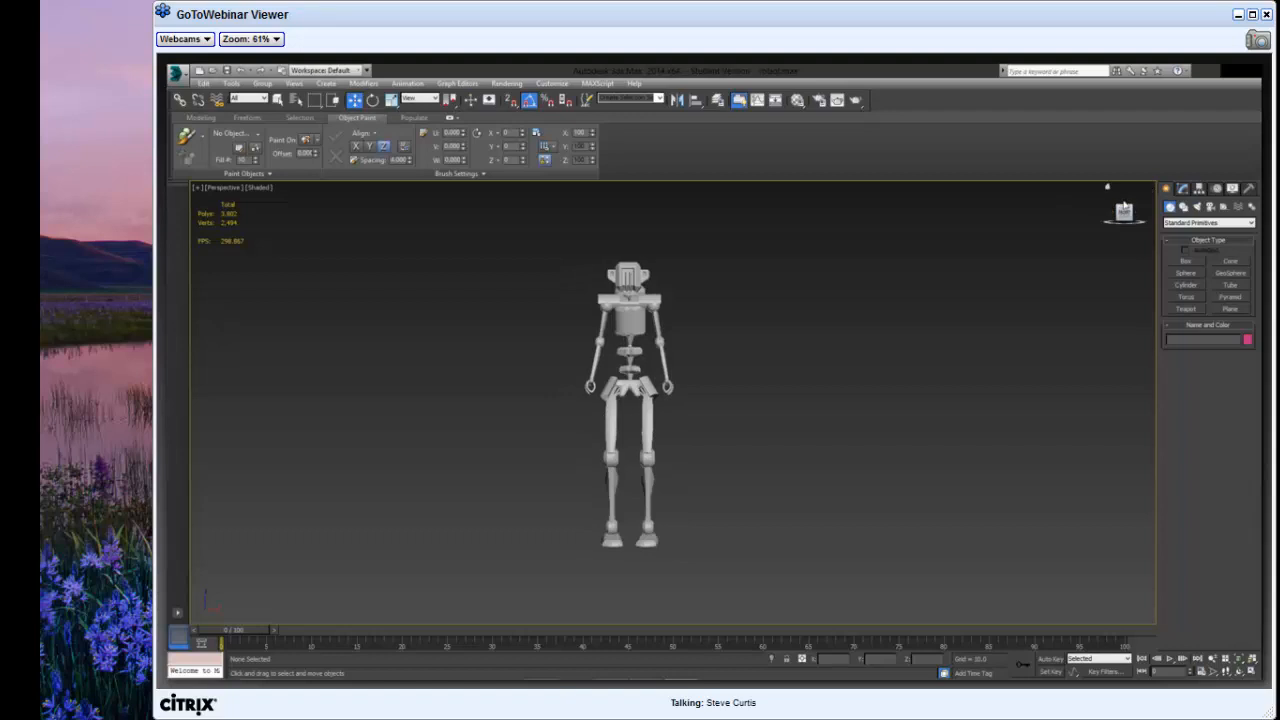
{"action": "left_click", "coordinate": [1124, 205]}
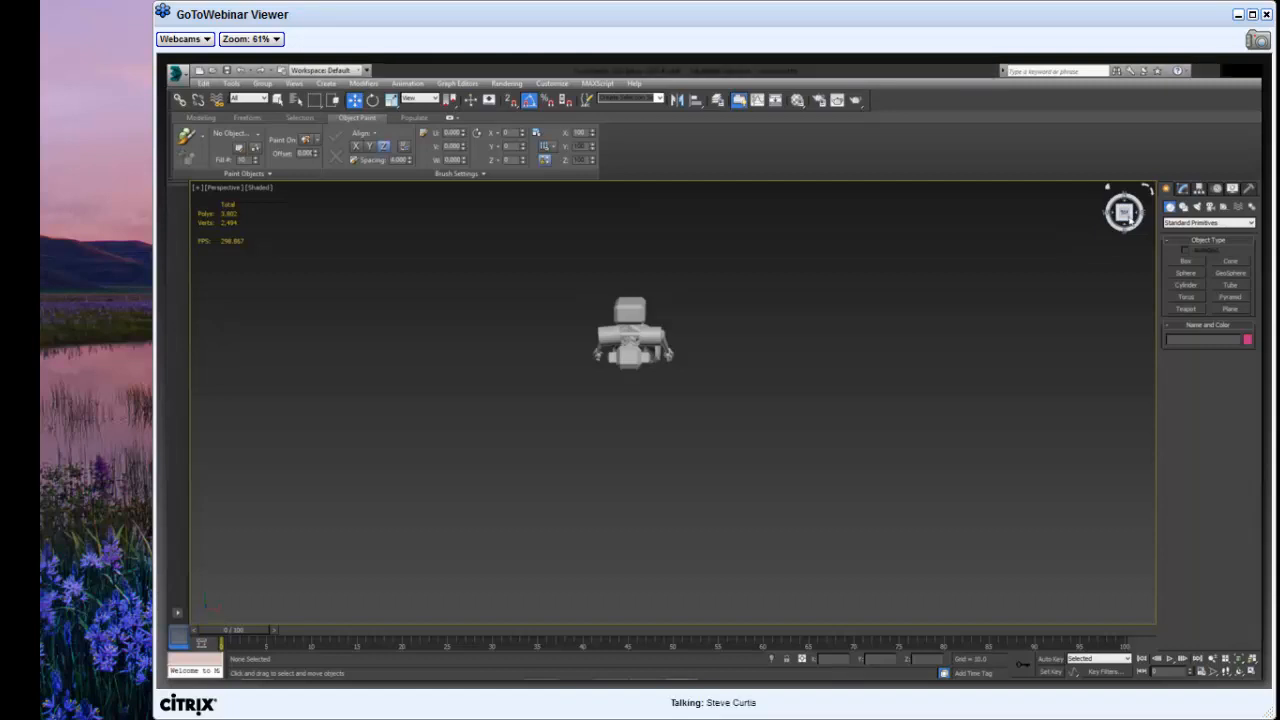
{"action": "mouse_move", "coordinate": [1129, 217]}
{"action": "left_mouse_down"}
{"action": "mouse_move", "coordinate": [1125, 196]}
{"action": "mouse_move", "coordinate": [1145, 208]}
{"action": "left_mouse_up"}
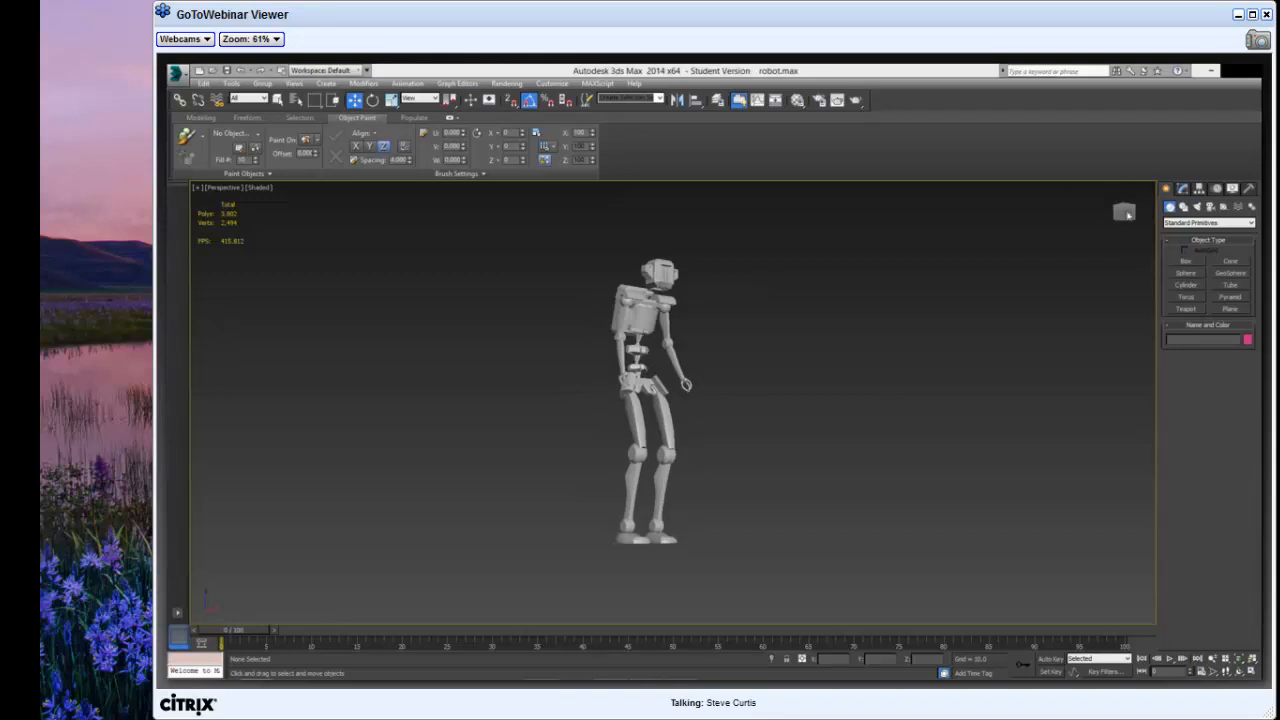
{"action": "left_click_drag", "start_coordinate": [1124, 214], "coordinate": [1128, 226]}
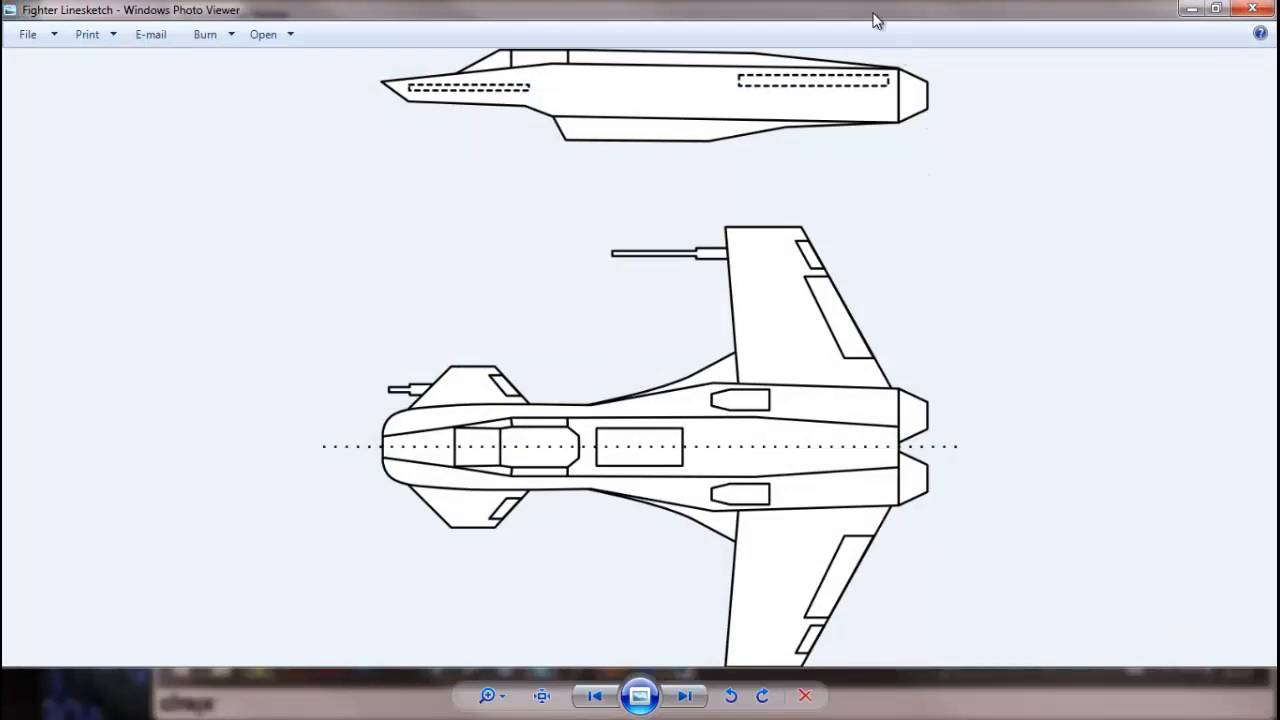
Step: Put away the open Fighter Linesketch images and save the robot scene in 3ds Max
{"action": "left_click_drag", "start_coordinate": [877, 14], "coordinate": [138, 28]}
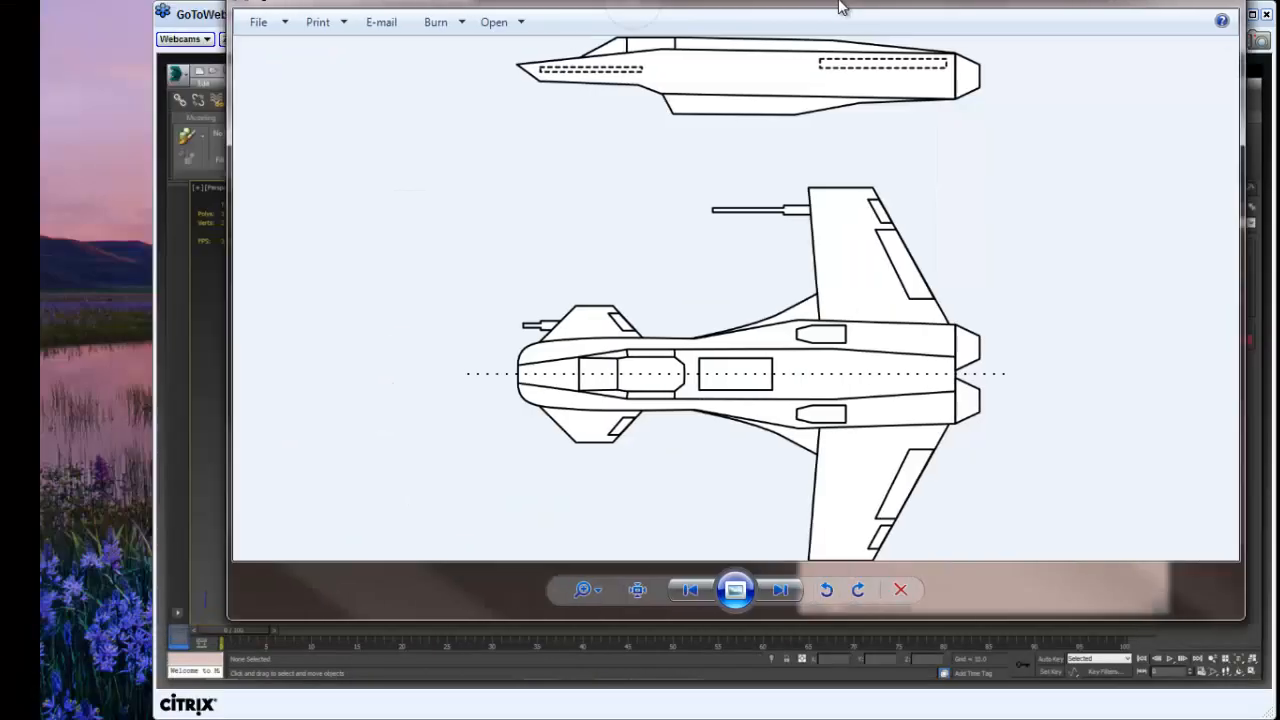
{"action": "left_click_drag", "start_coordinate": [837, 6], "coordinate": [772, 45]}
{"action": "left_click", "coordinate": [1103, 40]}
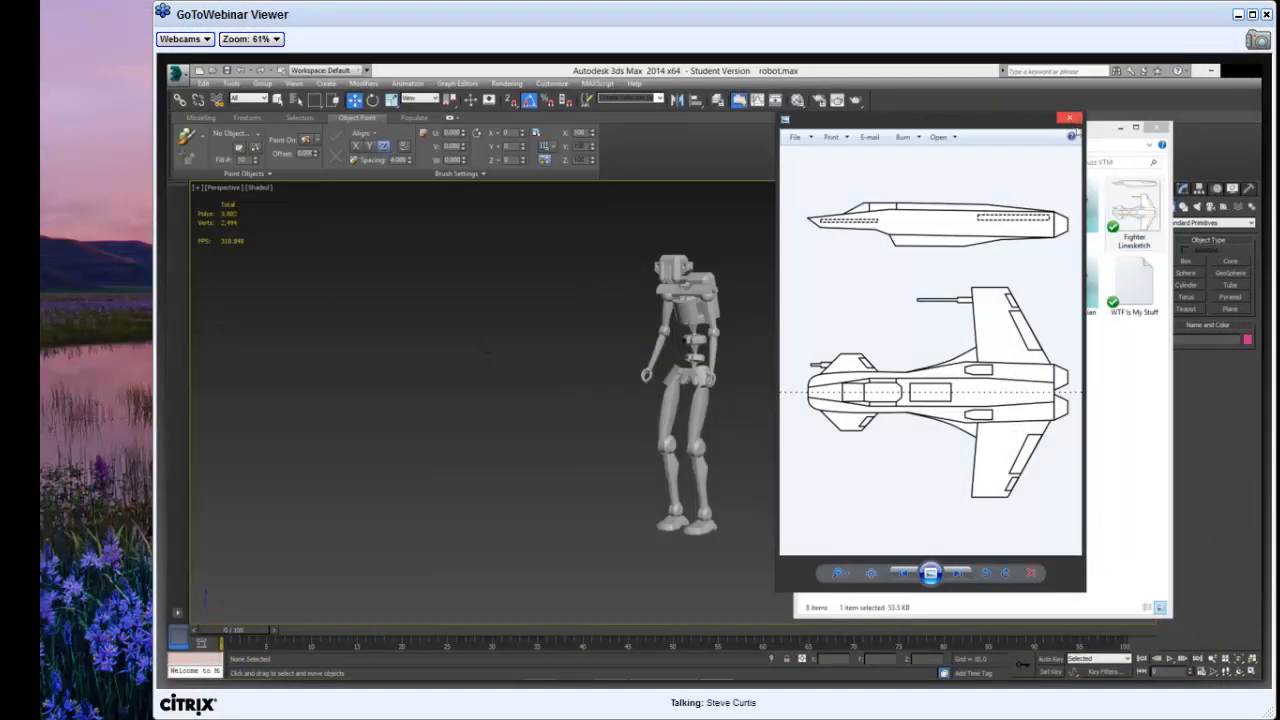
{"action": "left_click", "coordinate": [1070, 119]}
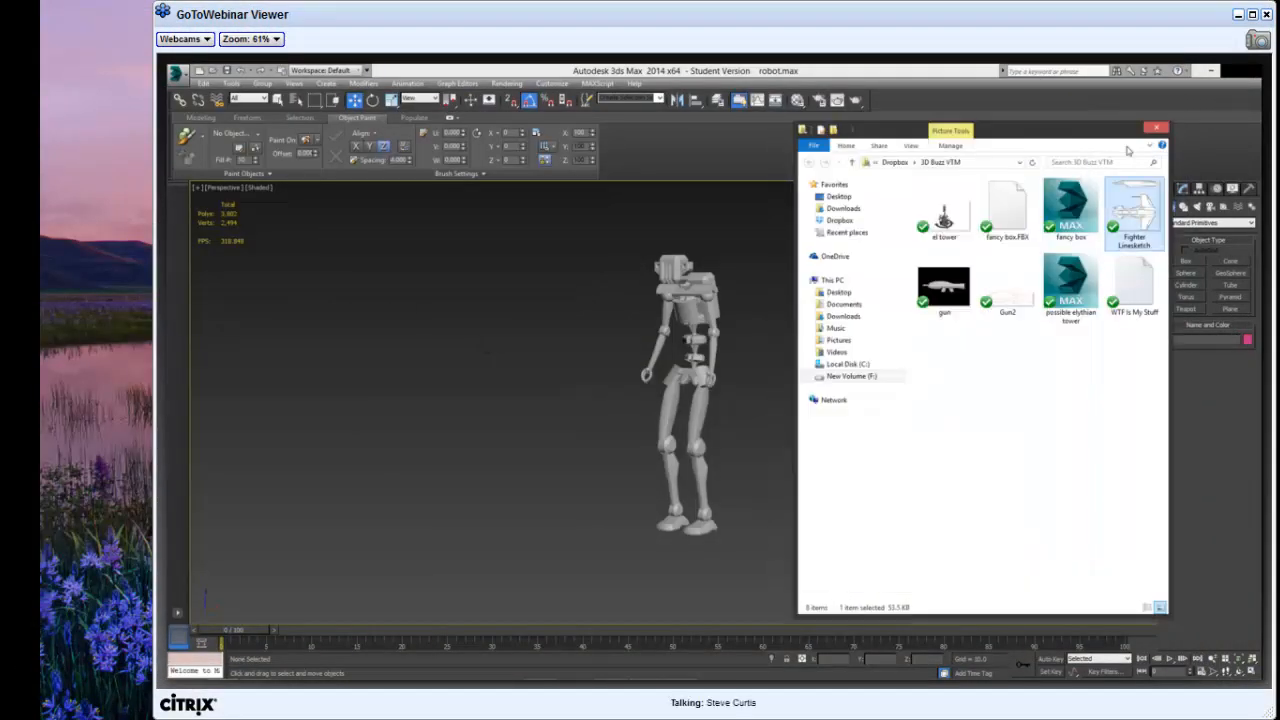
{"action": "left_click", "coordinate": [176, 75]}
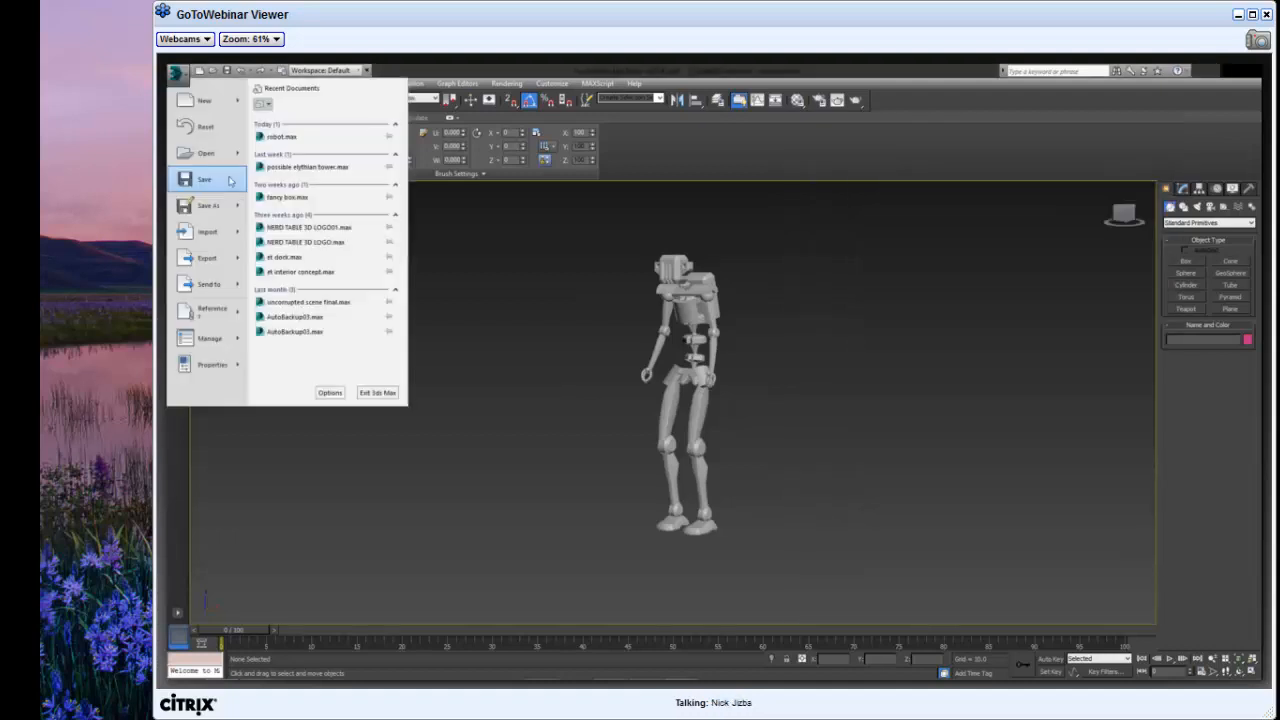
{"action": "left_click", "coordinate": [230, 180]}
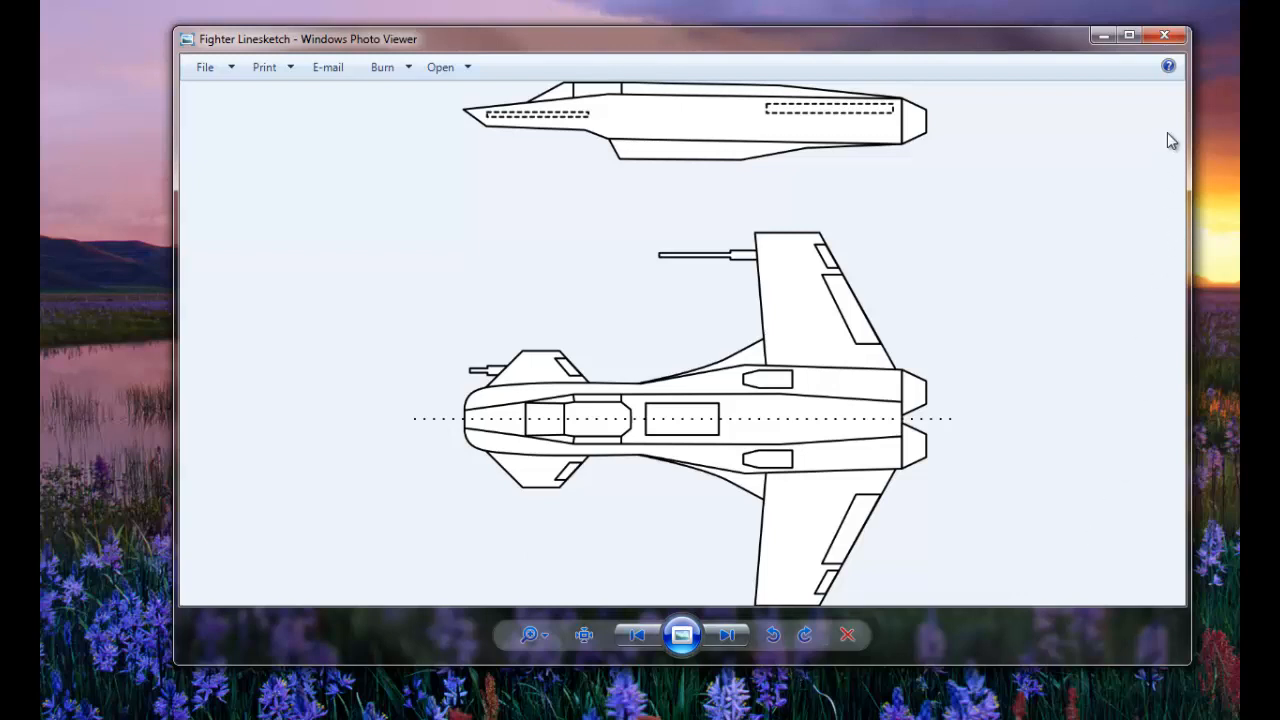
Step: Enlarge the Fighter Linesketch image to full screen in Windows Photo Viewer and inspect its side and top views
{"action": "left_click", "coordinate": [1130, 37]}
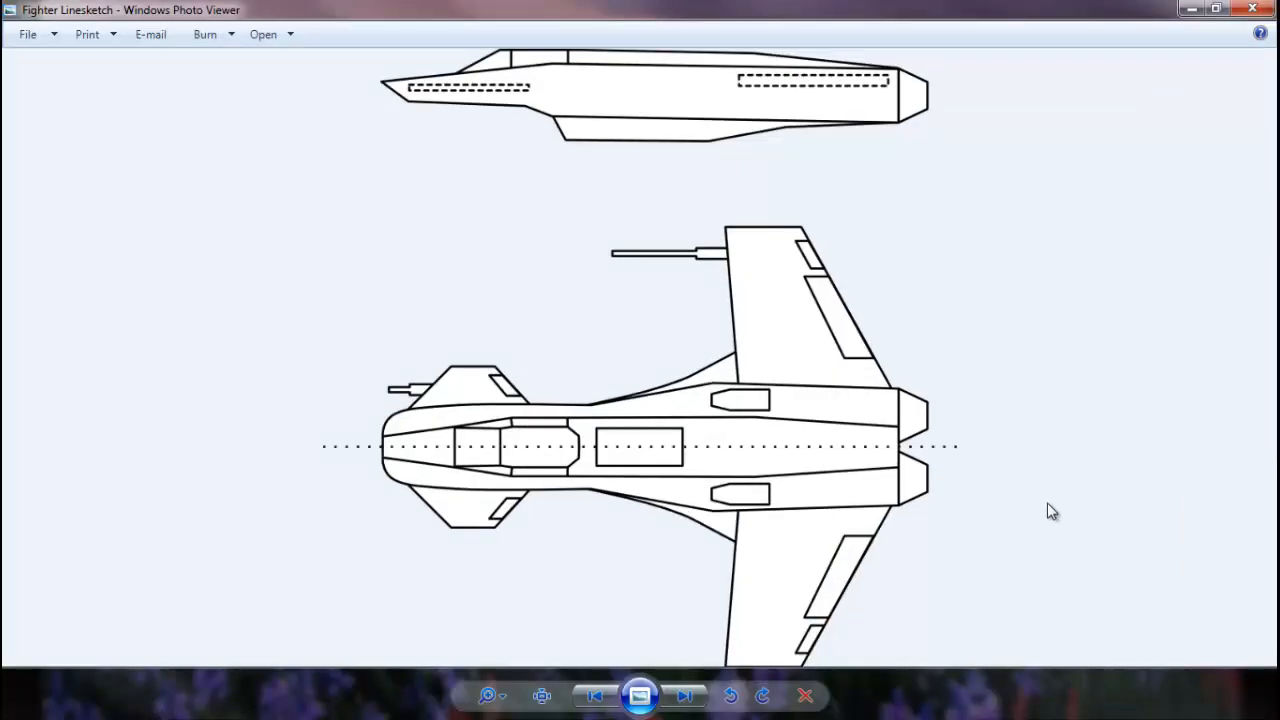
{"action": "scroll", "coordinate": [1046, 505], "scroll_direction": "up", "scroll_amount": 2}
{"action": "scroll", "coordinate": [1046, 505], "scroll_direction": "down", "scroll_amount": 2}
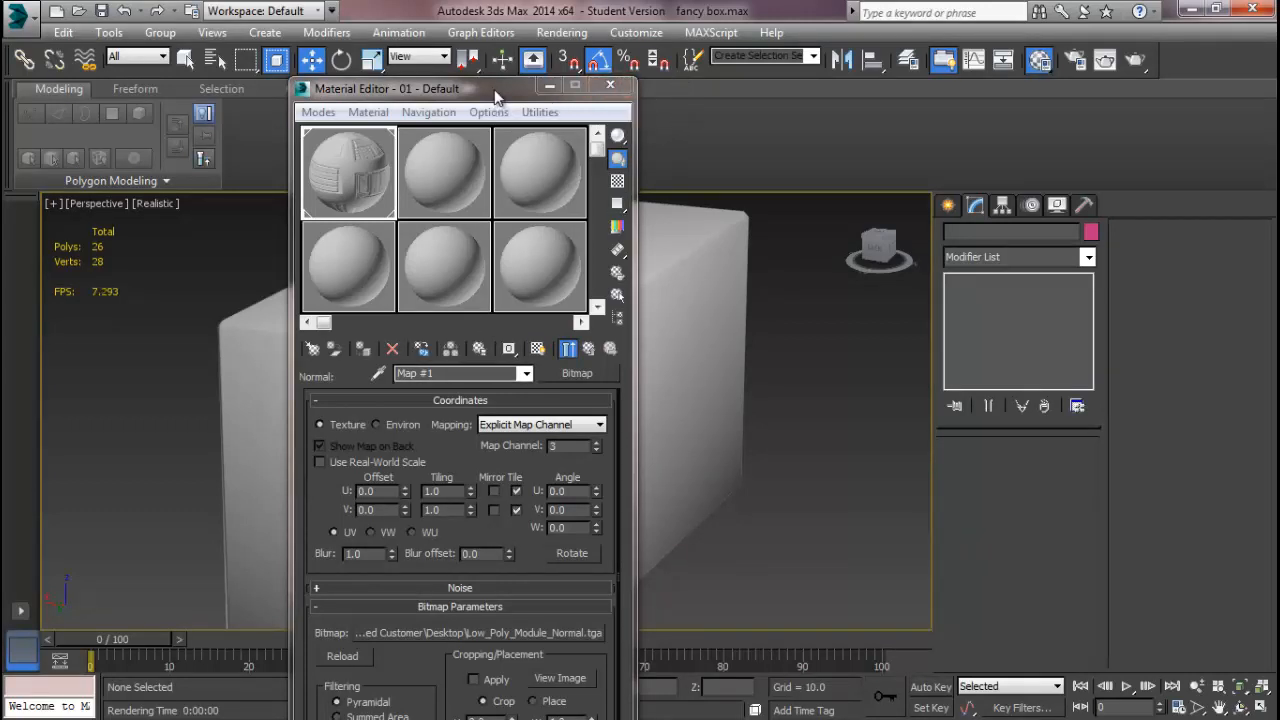
Step: Dismiss the Material Editor for fancy box.max in 3ds Max, render the perspective view of the box and close the rendered image
{"action": "left_click_drag", "start_coordinate": [494, 90], "coordinate": [487, 91]}
{"action": "key", "text": "m"}
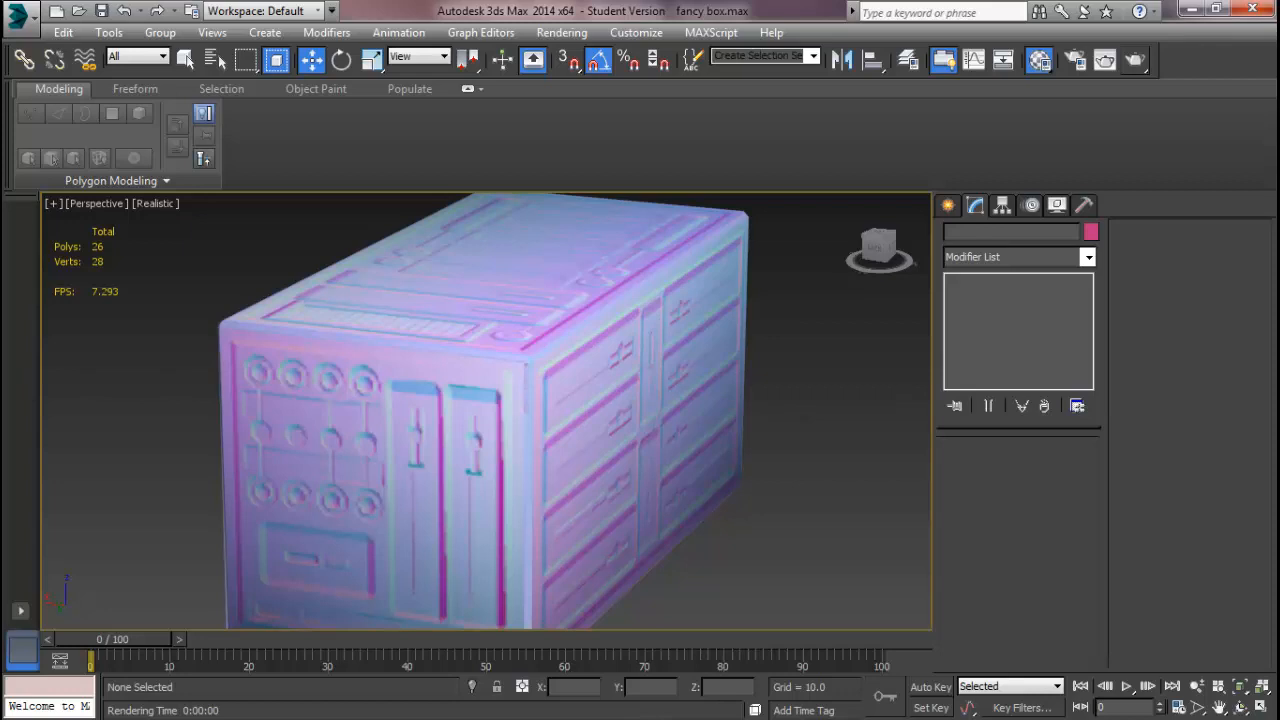
{"action": "key", "text": "shift+q"}
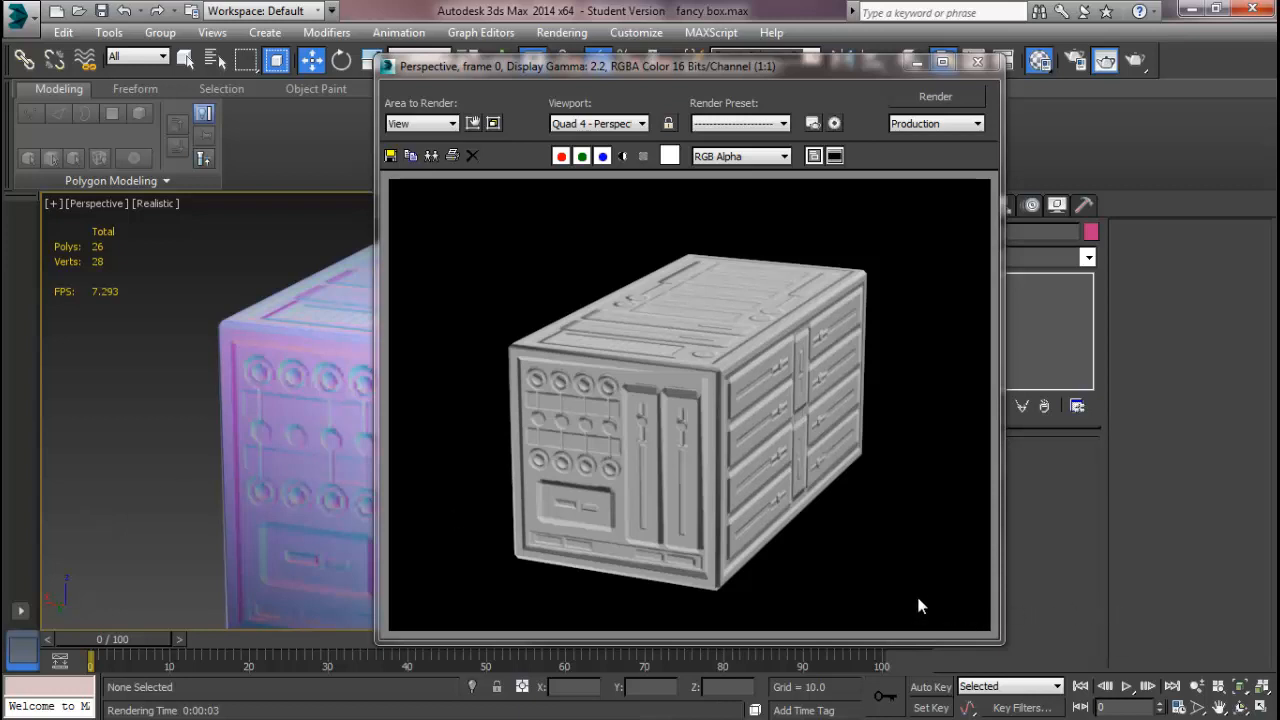
{"action": "left_click", "coordinate": [979, 63]}
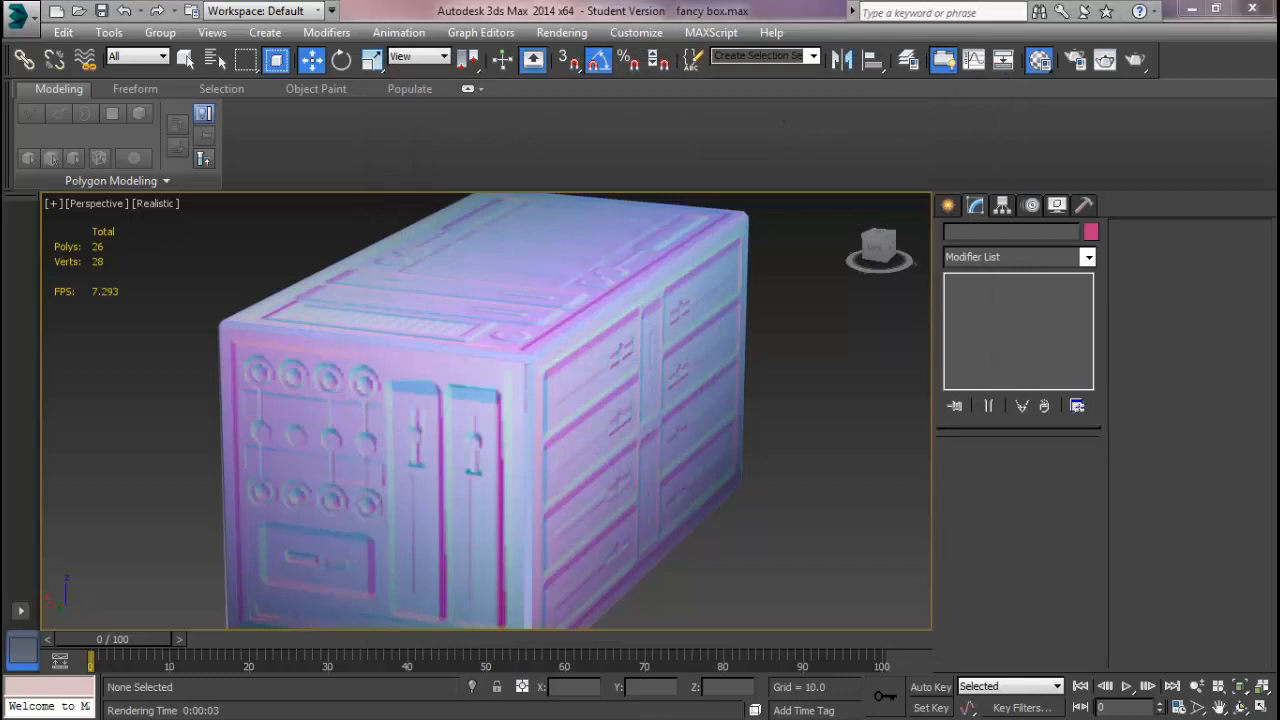
Step: Switch to Photoshop and examine all the panels of the Low_Poly_Module_Normal.tga normal map, both close up and as a whole
{"action": "key", "text": "alt+Tab"}
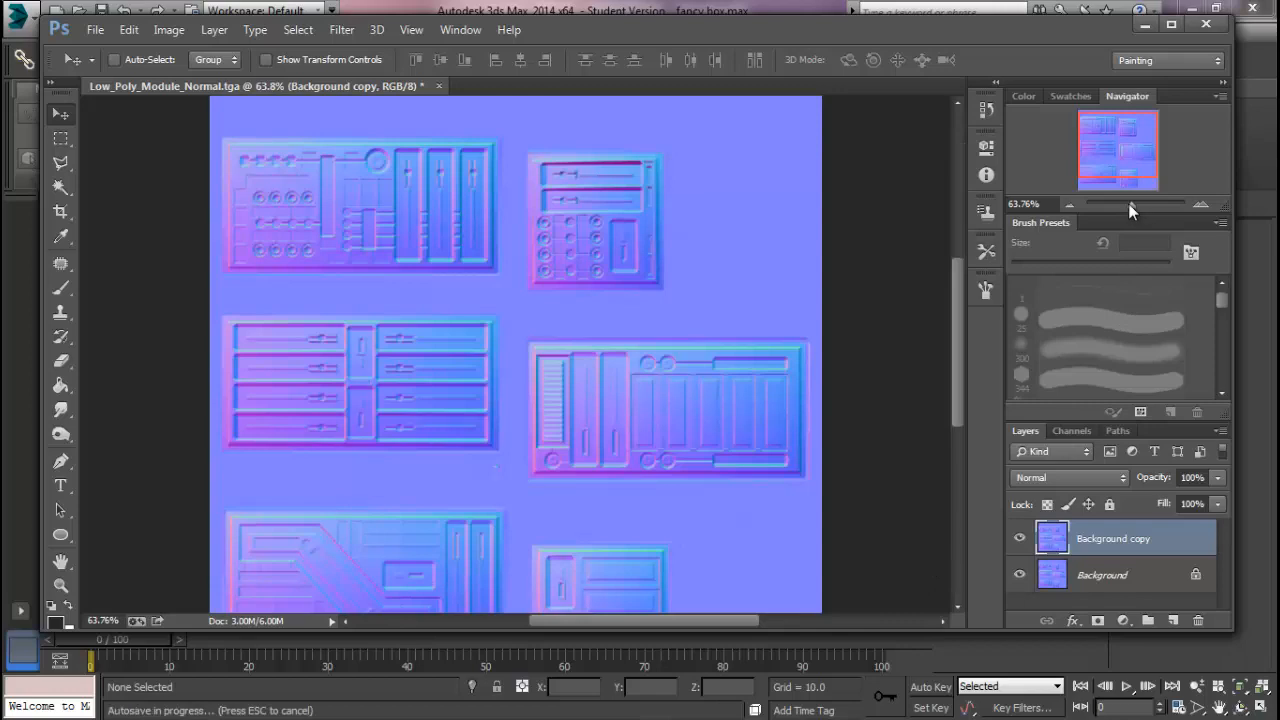
{"action": "left_click_drag", "start_coordinate": [1128, 203], "coordinate": [1127, 204]}
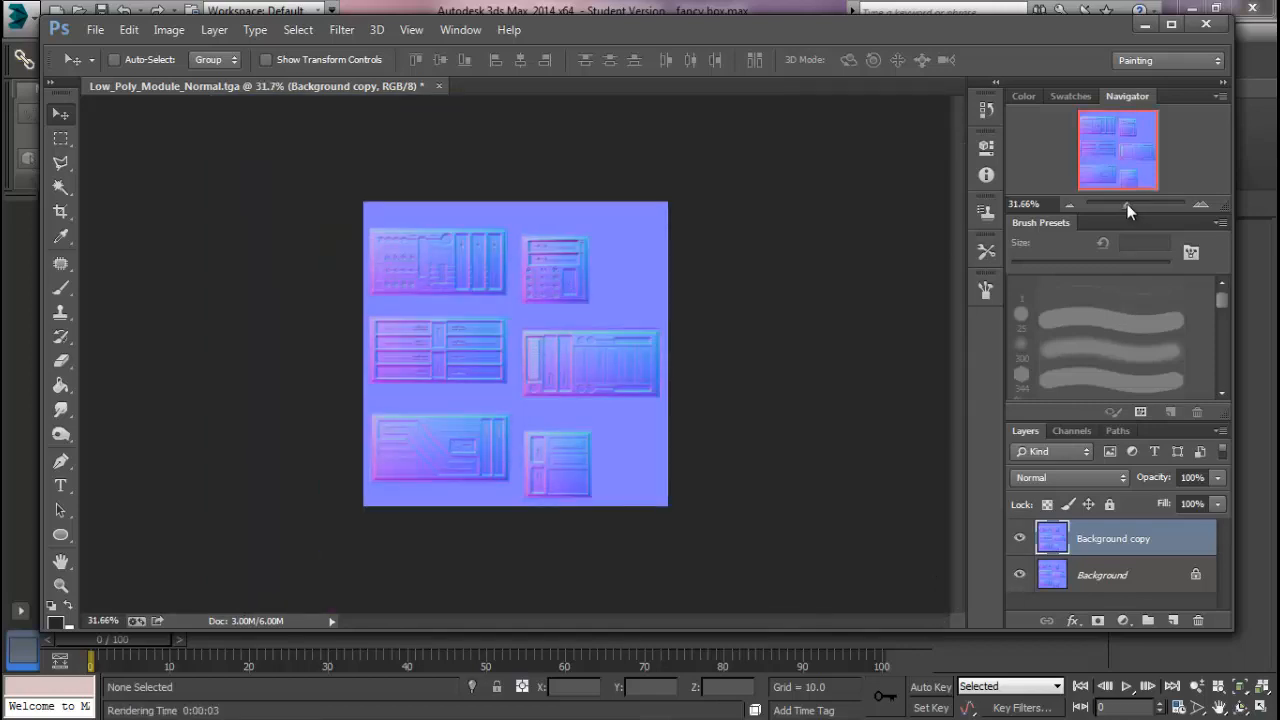
{"action": "left_click_drag", "start_coordinate": [1127, 204], "coordinate": [1129, 205]}
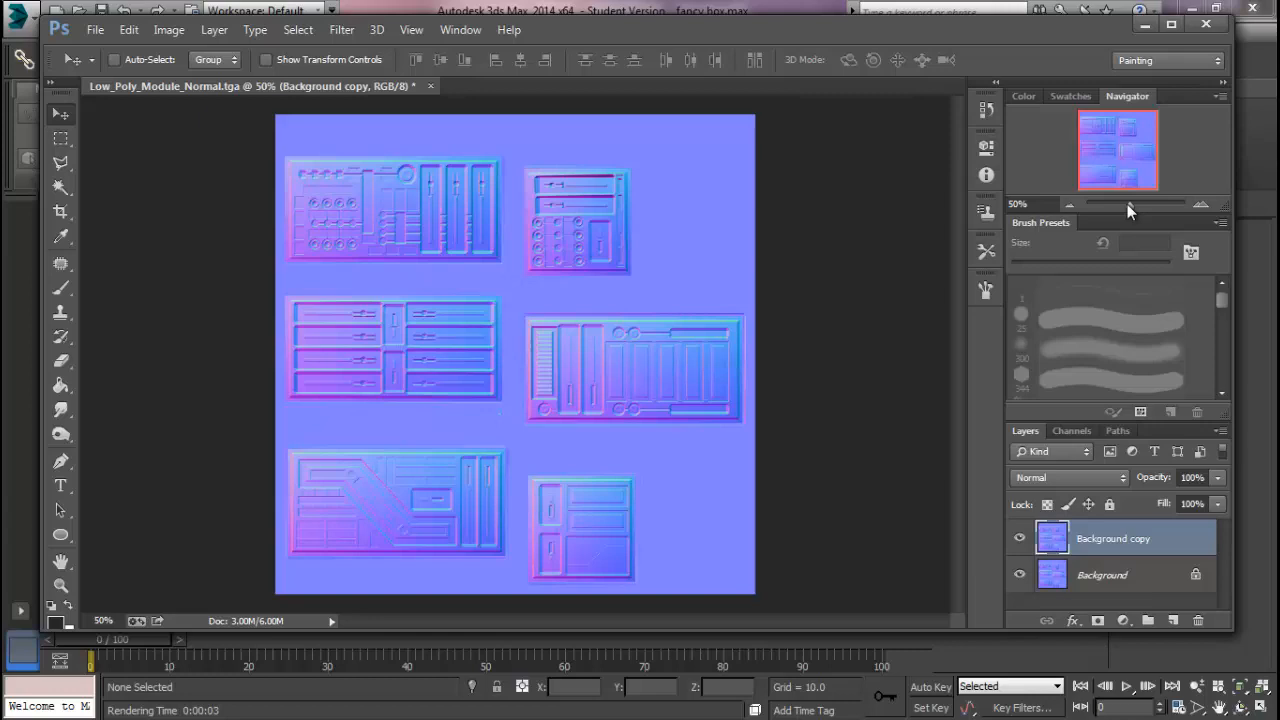
{"action": "key", "text": "ctrl+plus"}
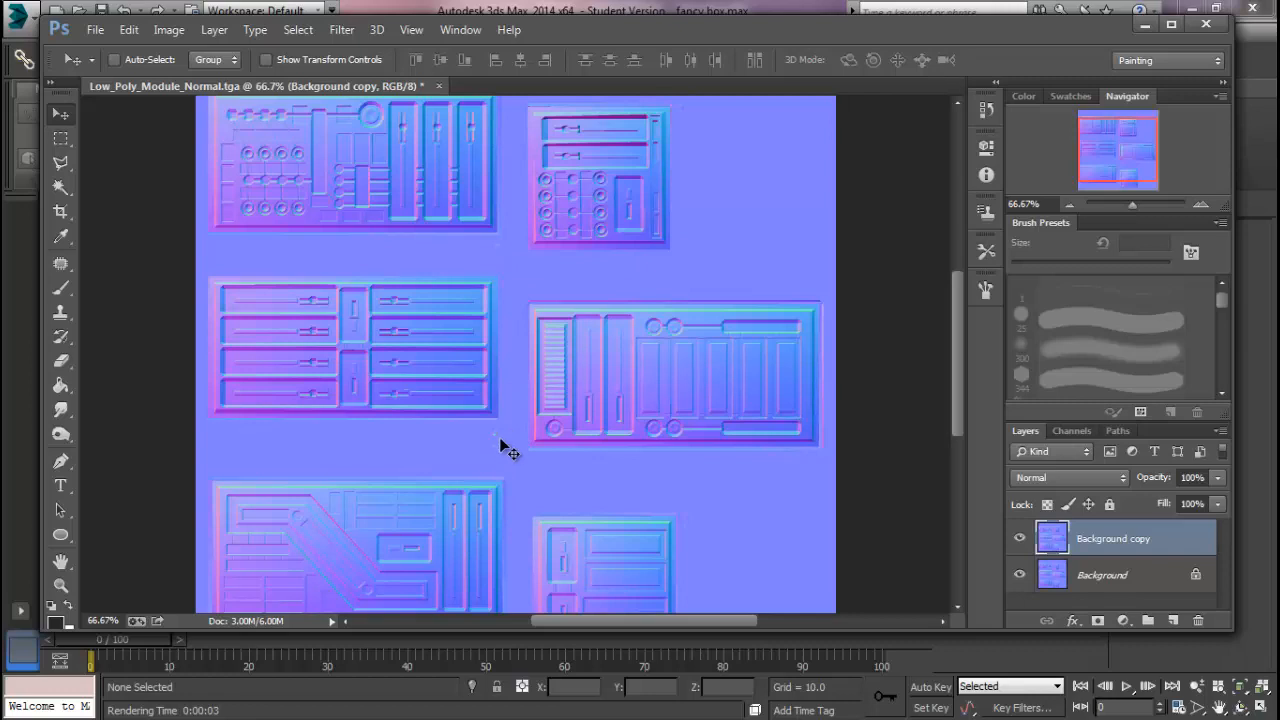
{"action": "left_click_drag", "start_coordinate": [956, 330], "coordinate": [949, 358]}
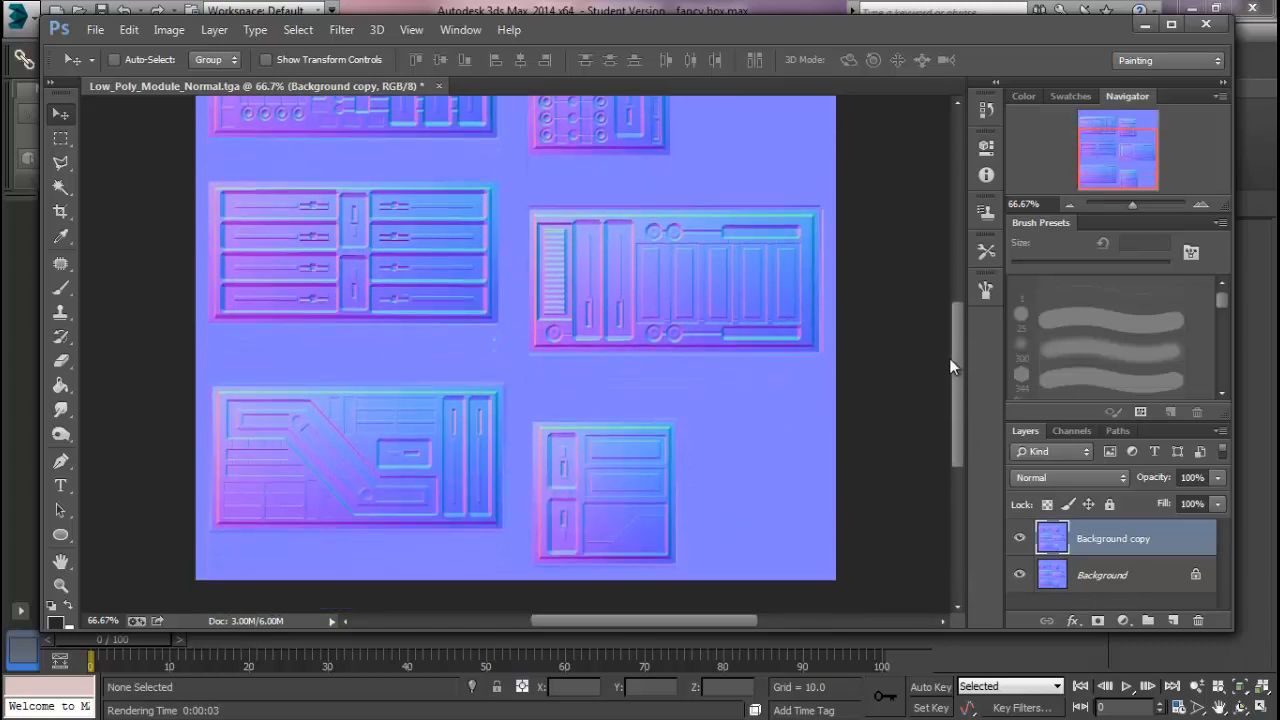
{"action": "mouse_move", "coordinate": [950, 413]}
{"action": "left_mouse_down"}
{"action": "mouse_move", "coordinate": [953, 351]}
{"action": "mouse_move", "coordinate": [951, 409]}
{"action": "left_mouse_up"}
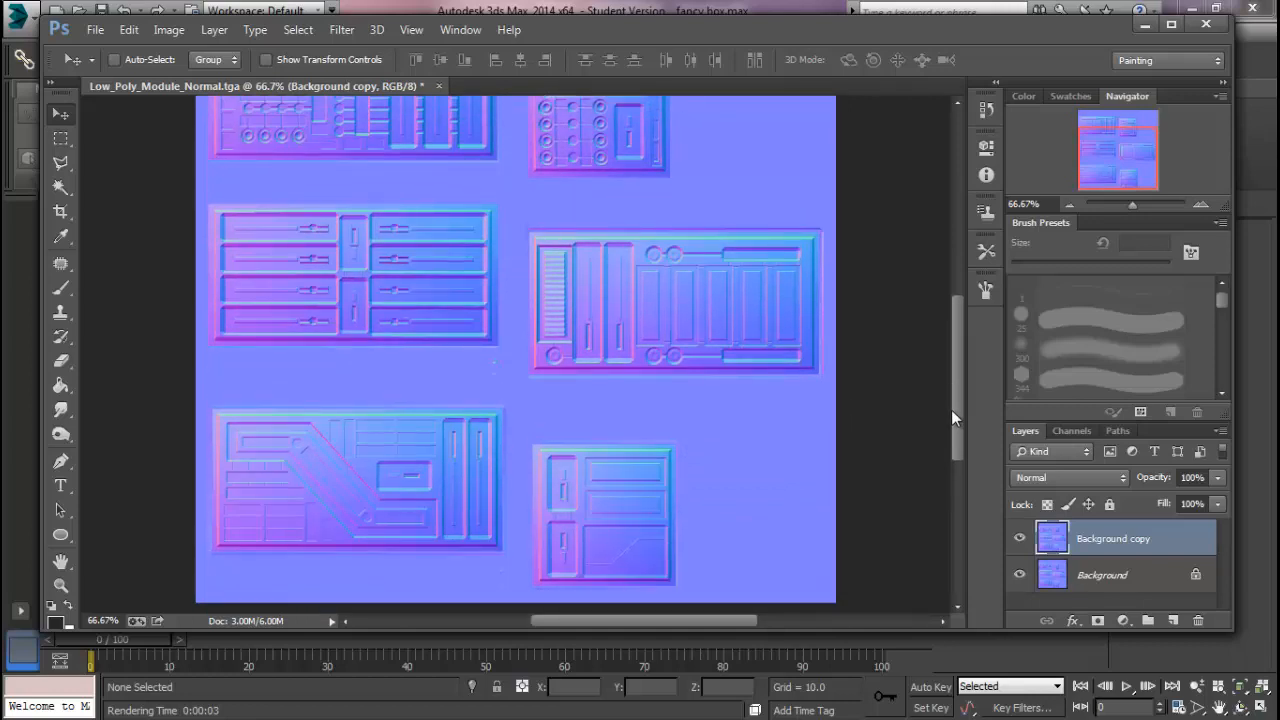
{"action": "mouse_move", "coordinate": [957, 405]}
{"action": "left_mouse_down"}
{"action": "mouse_move", "coordinate": [958, 355]}
{"action": "mouse_move", "coordinate": [962, 415]}
{"action": "left_mouse_up"}
{"action": "left_click_drag", "start_coordinate": [959, 421], "coordinate": [958, 391]}
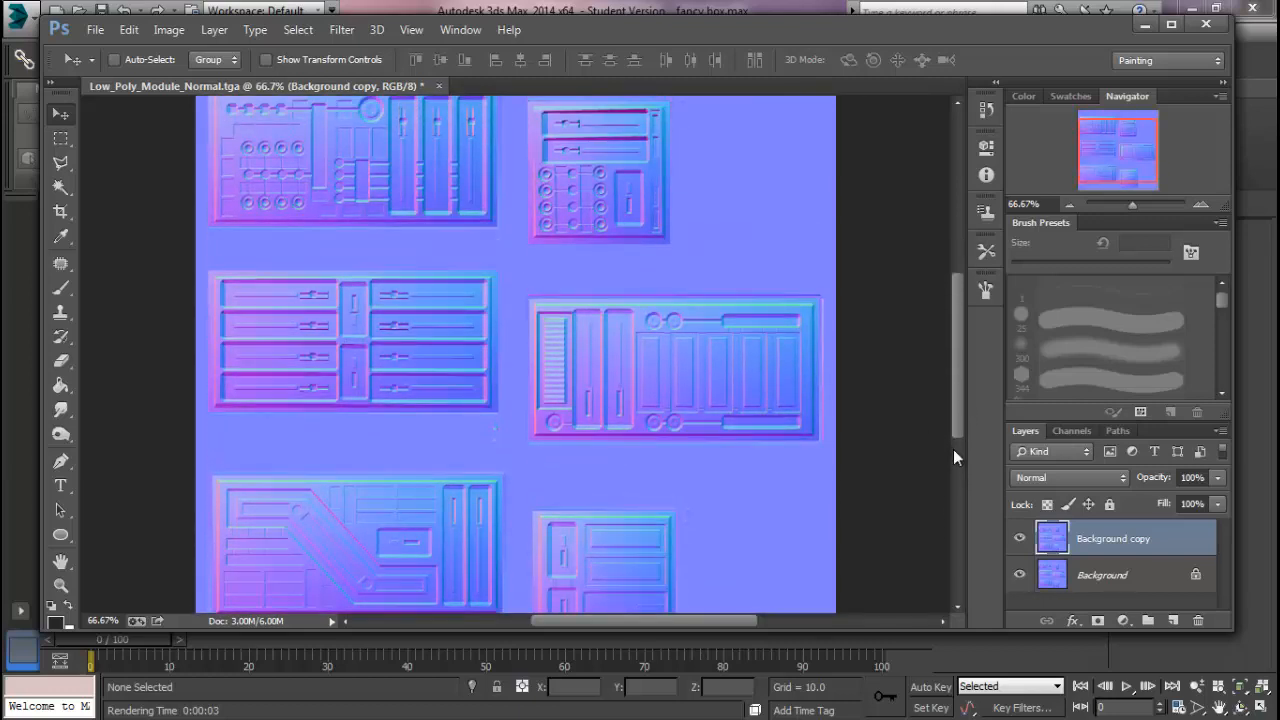
{"action": "key", "text": "ctrl+minus"}
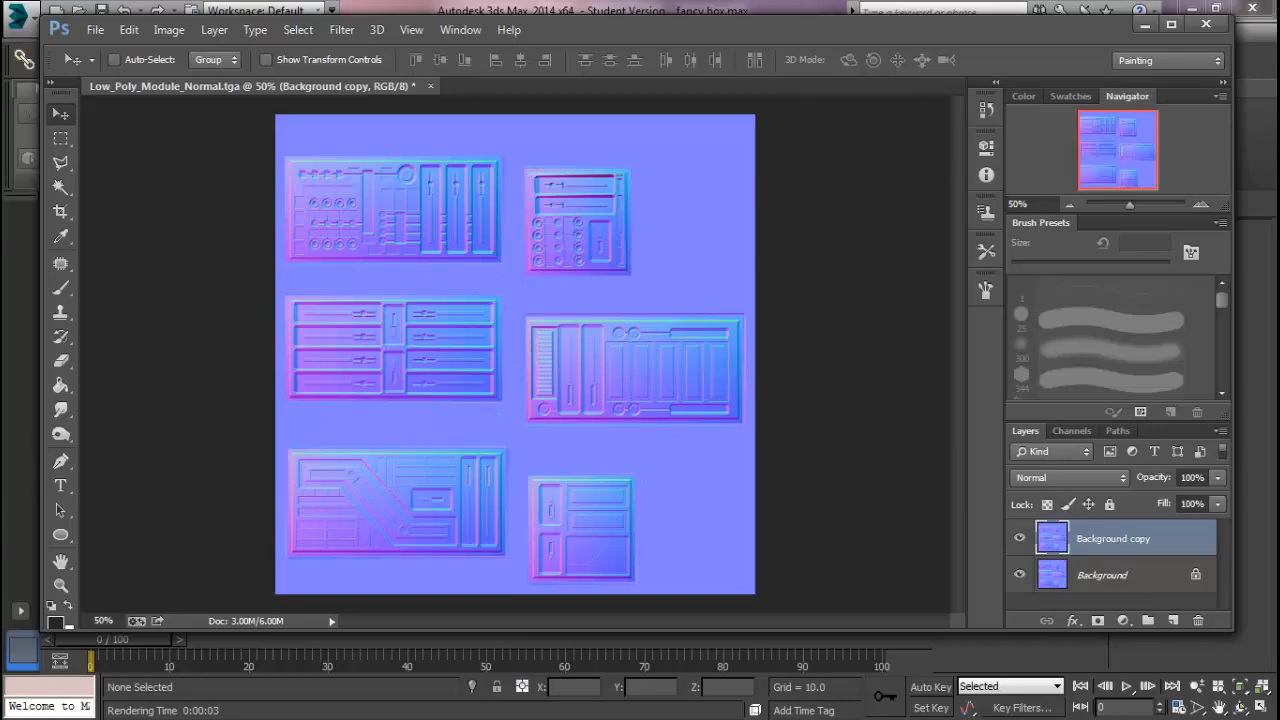
Step: Switch back to 3ds Max, inspect the mapping coordinates and output settings in Render To Texture, and close them
{"action": "key", "text": "alt+Tab"}
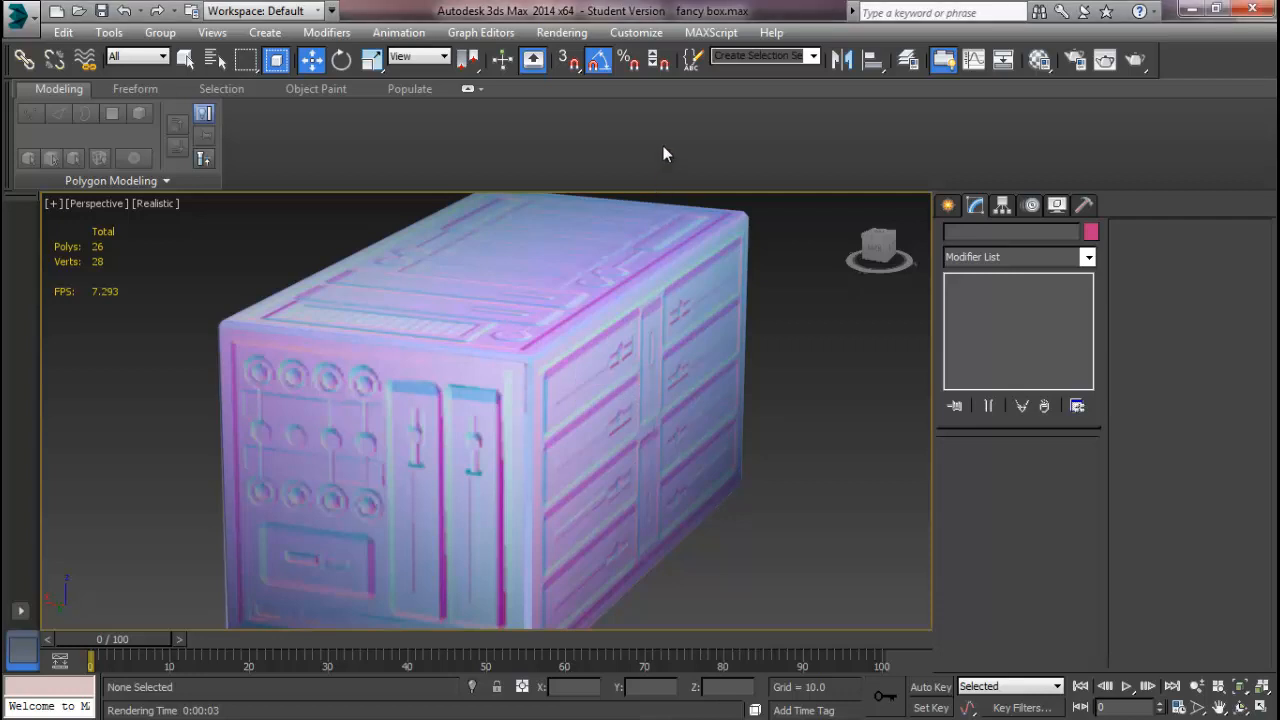
{"action": "key", "text": "0"}
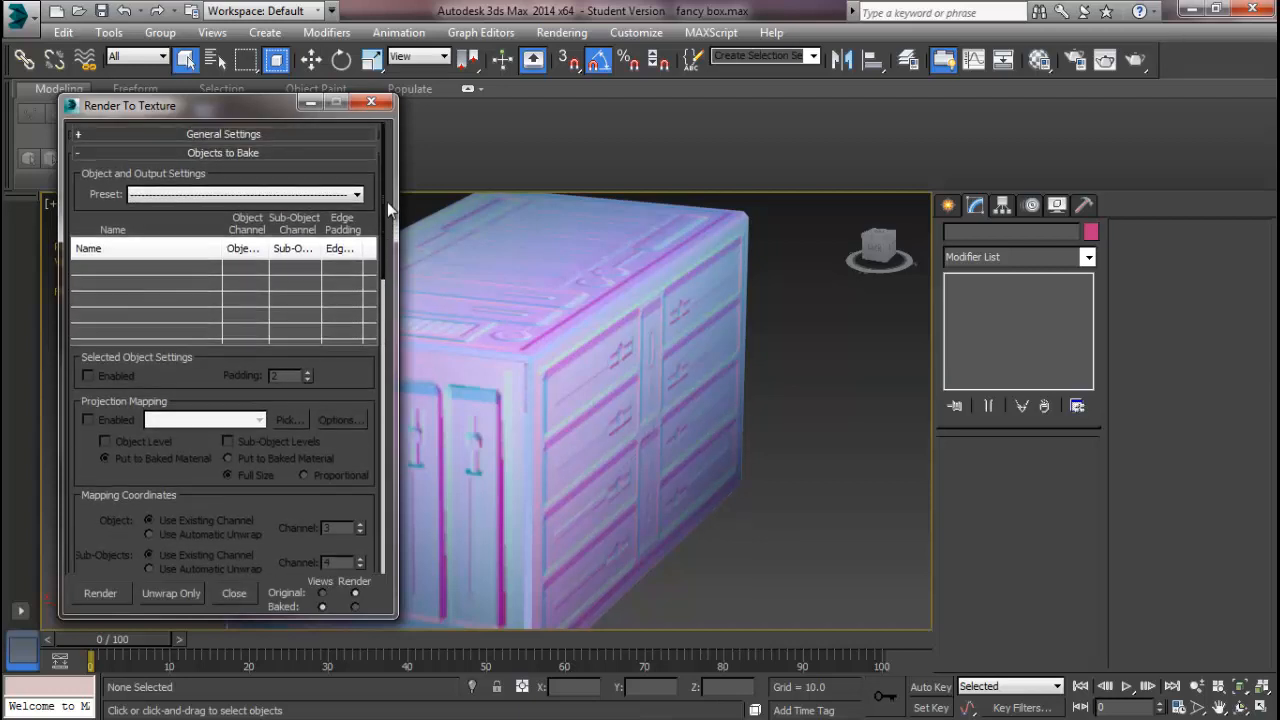
{"action": "left_click_drag", "start_coordinate": [388, 195], "coordinate": [393, 313]}
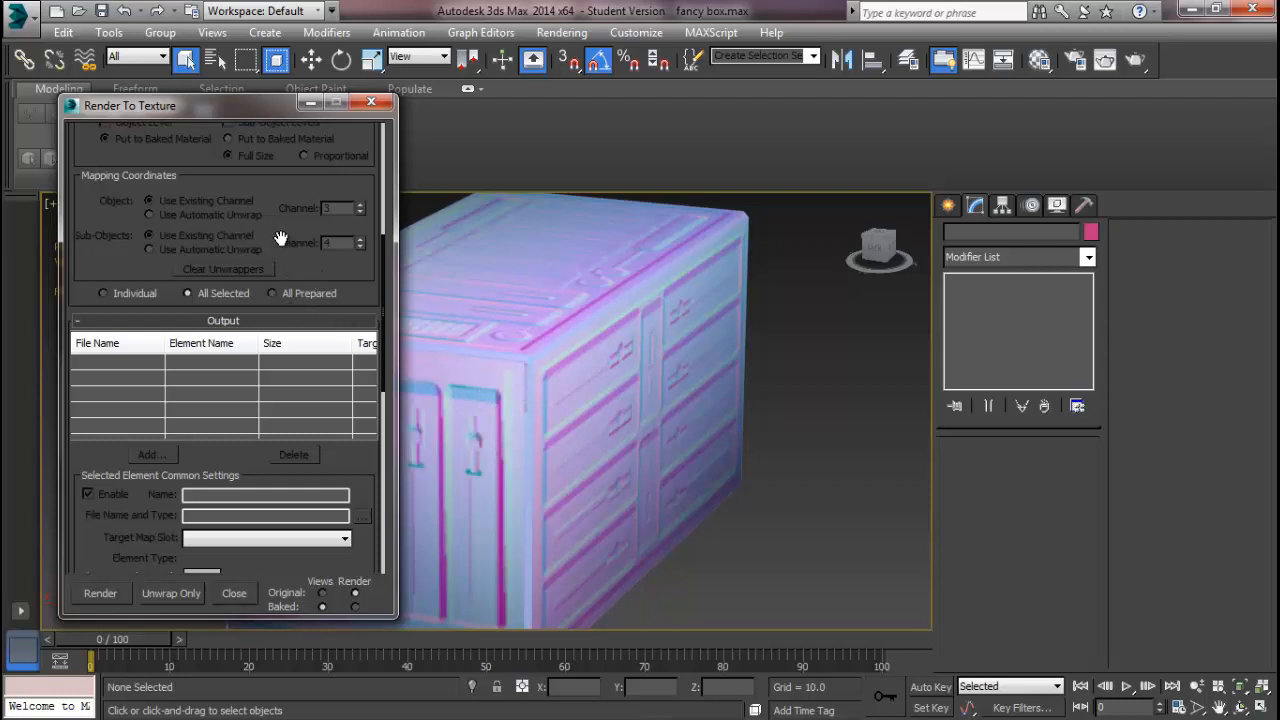
{"action": "left_click", "coordinate": [371, 102]}
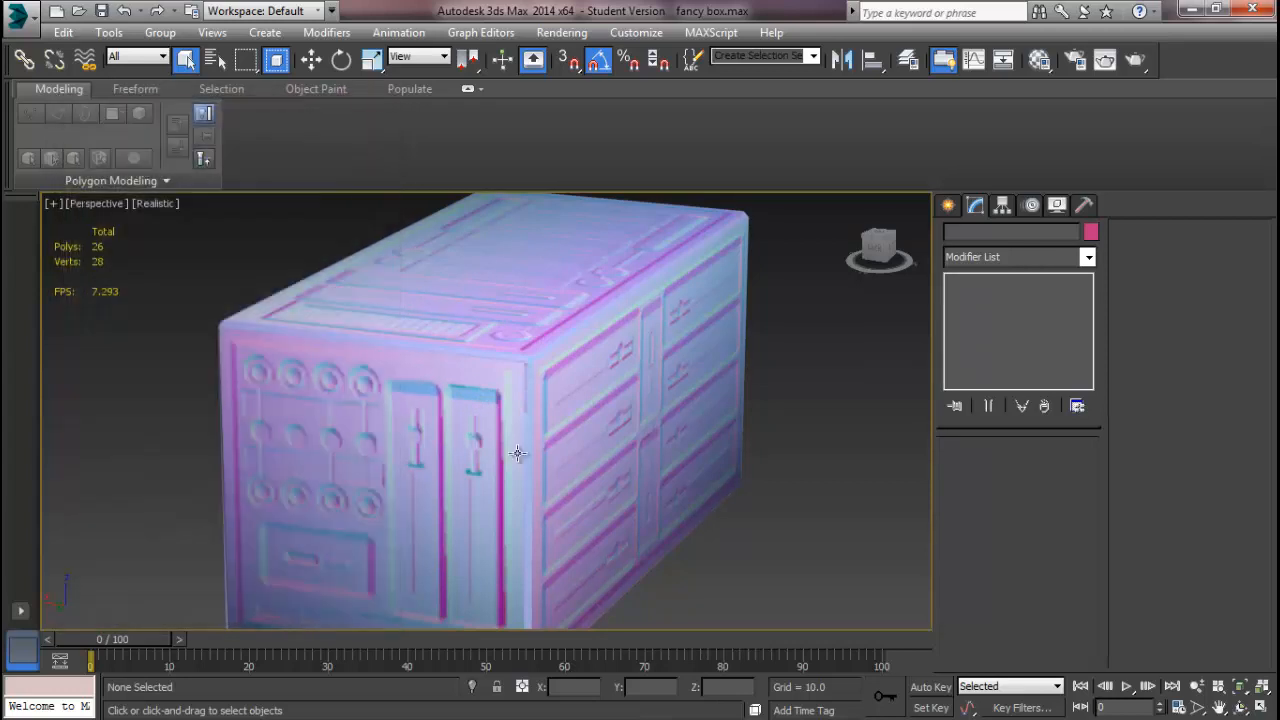
Step: Select the box and inspect its Editable Poly settings down to Subdivision Surface, briefly checking the polygon level with the end face selected
{"action": "left_click", "coordinate": [592, 455]}
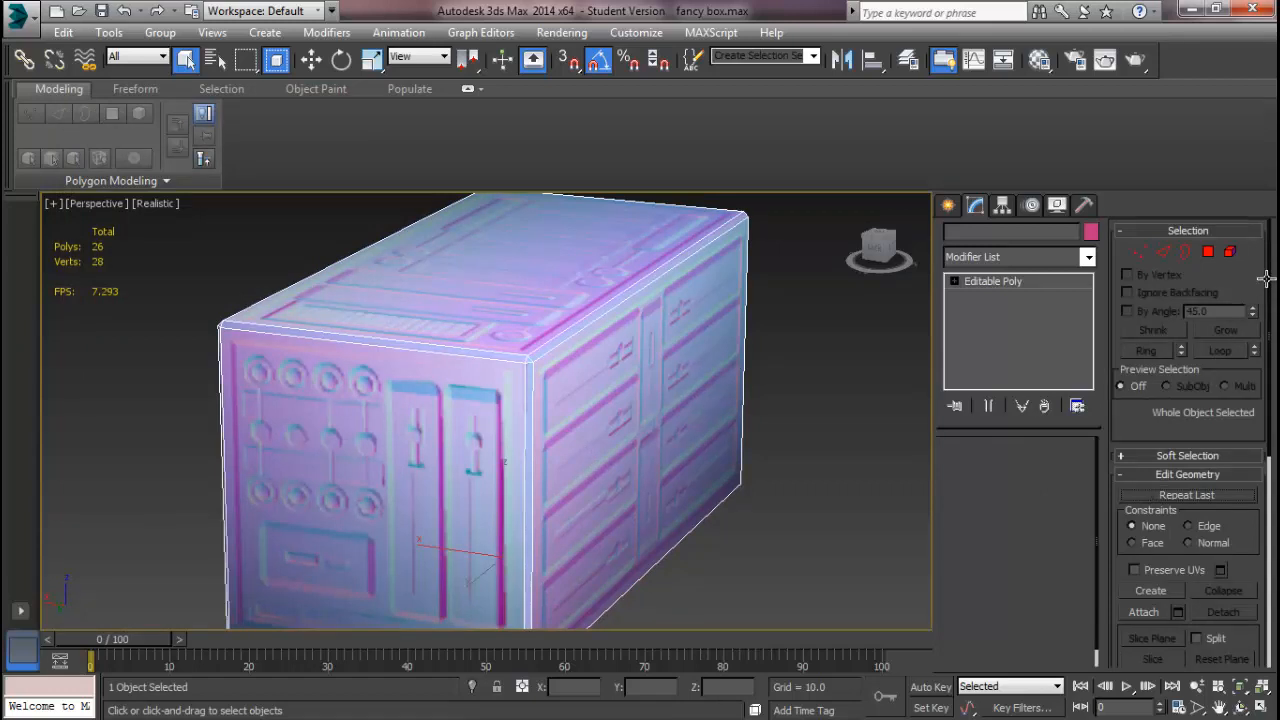
{"action": "left_click_drag", "start_coordinate": [1268, 283], "coordinate": [1268, 481]}
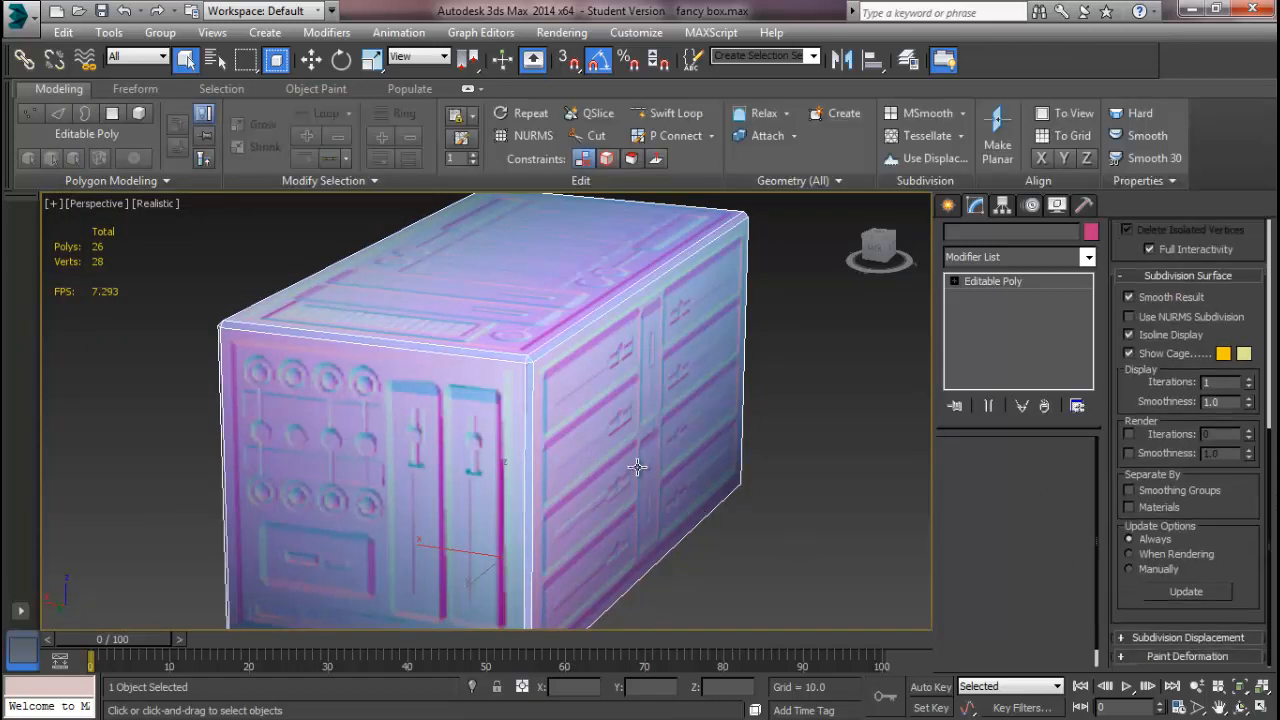
{"action": "key", "text": "4"}
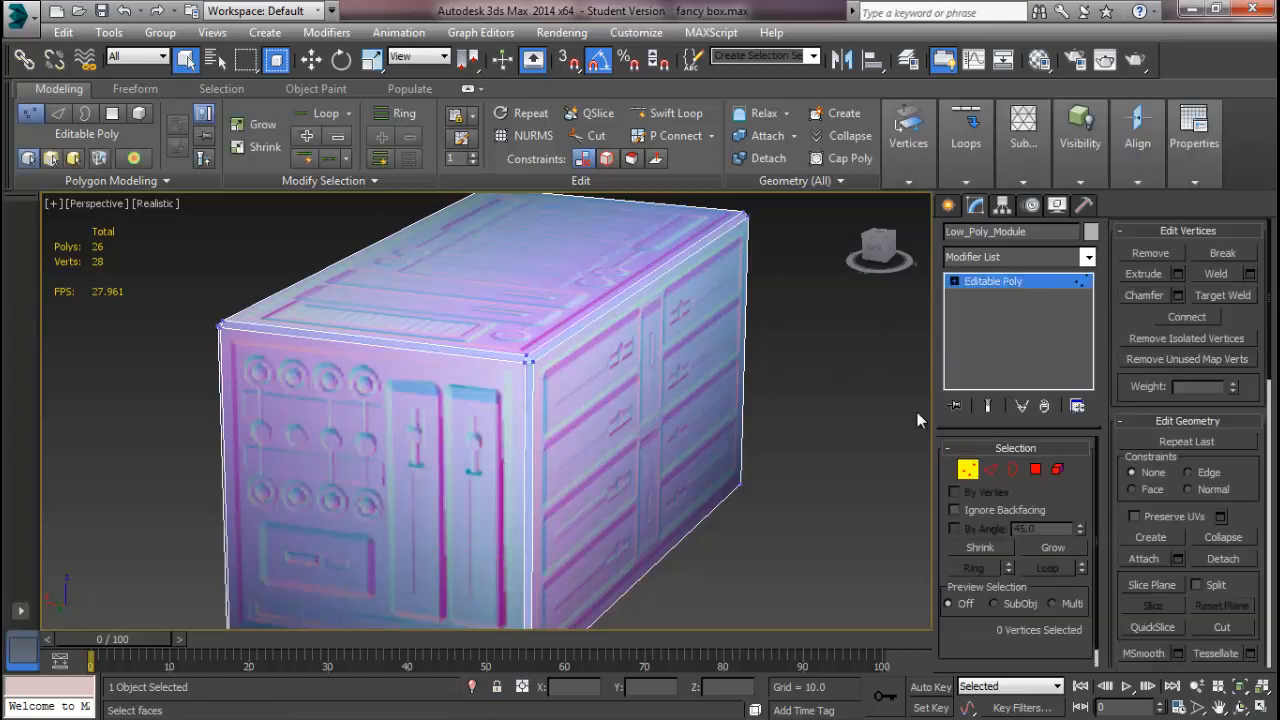
{"action": "left_click", "coordinate": [1036, 471]}
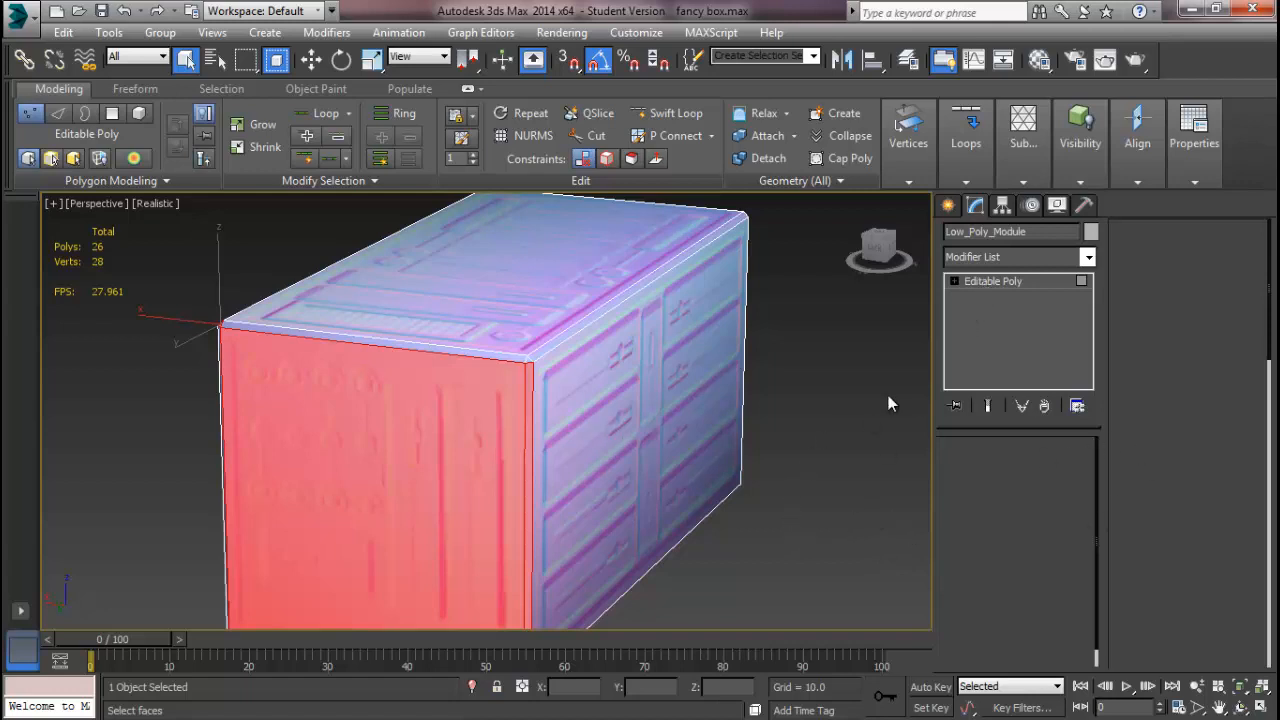
{"action": "key", "text": "4"}
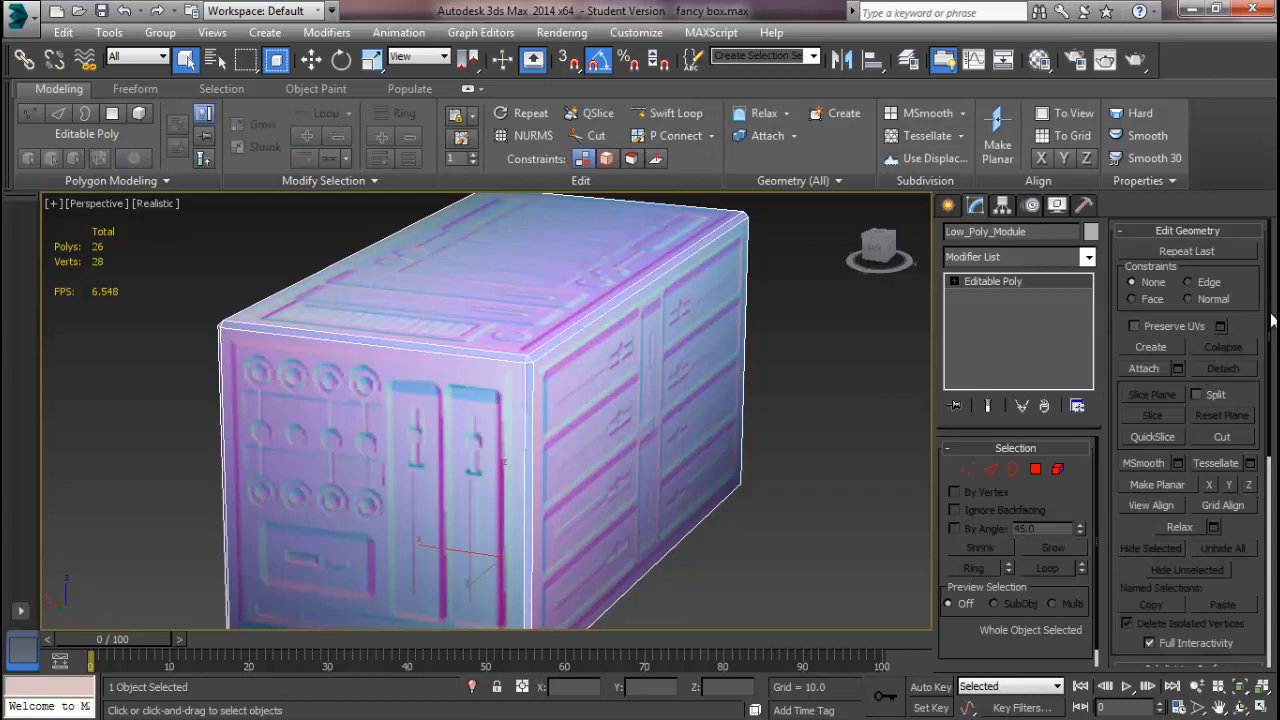
{"action": "left_click_drag", "start_coordinate": [1271, 320], "coordinate": [1271, 350]}
{"action": "left_click_drag", "start_coordinate": [1271, 330], "coordinate": [1271, 428]}
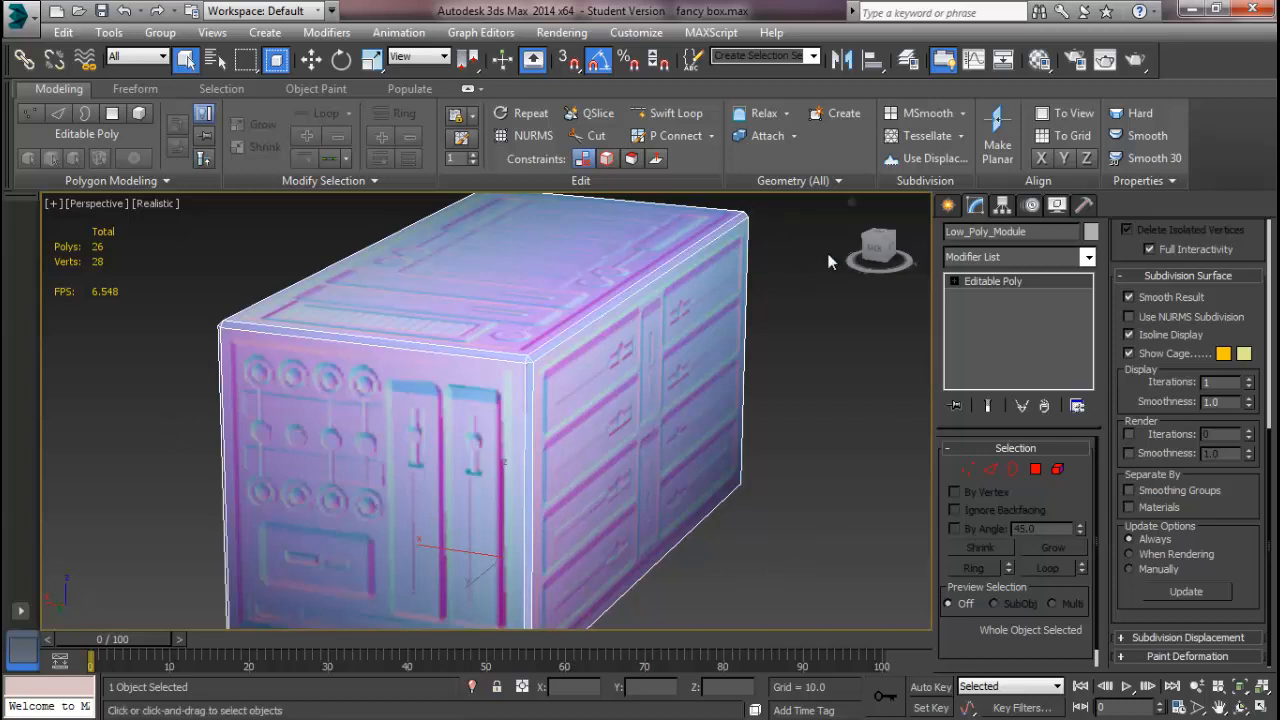
Step: Deselect the box, examine the Render To Texture settings from Objects to Bake down to Output, and dismiss them
{"action": "left_click", "coordinate": [567, 33]}
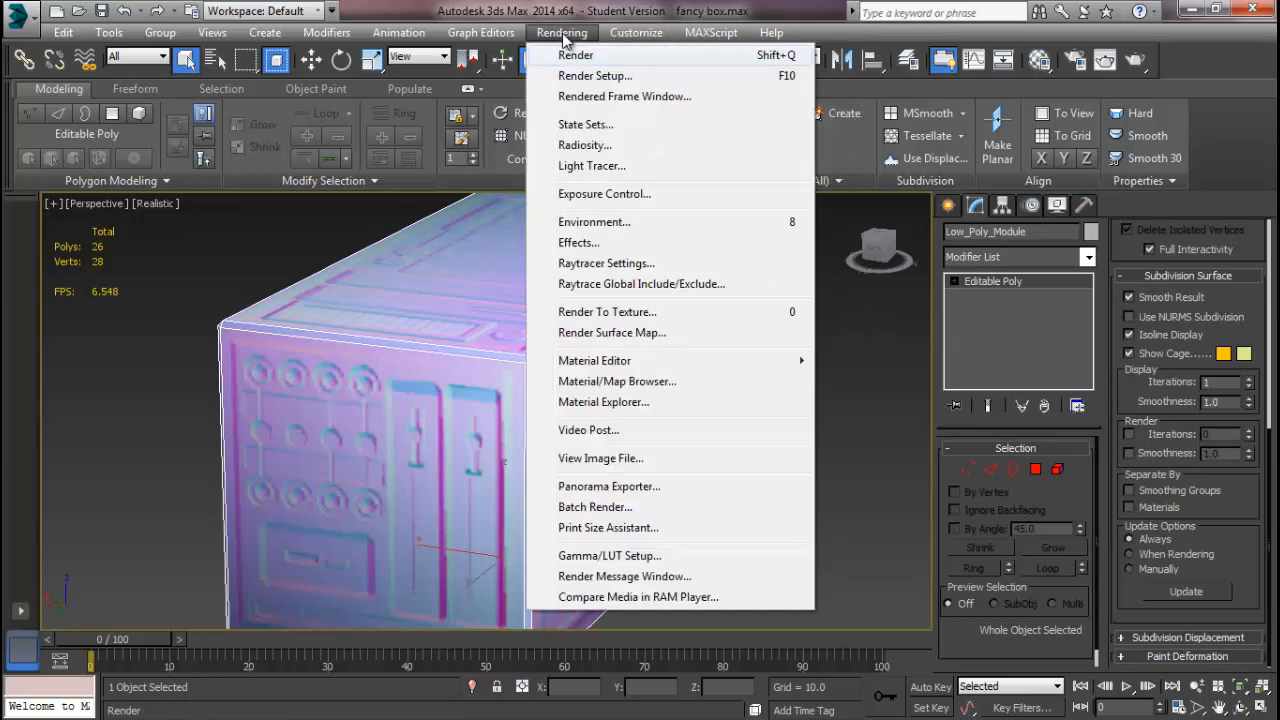
{"action": "left_click", "coordinate": [150, 378]}
{"action": "key", "text": "0"}
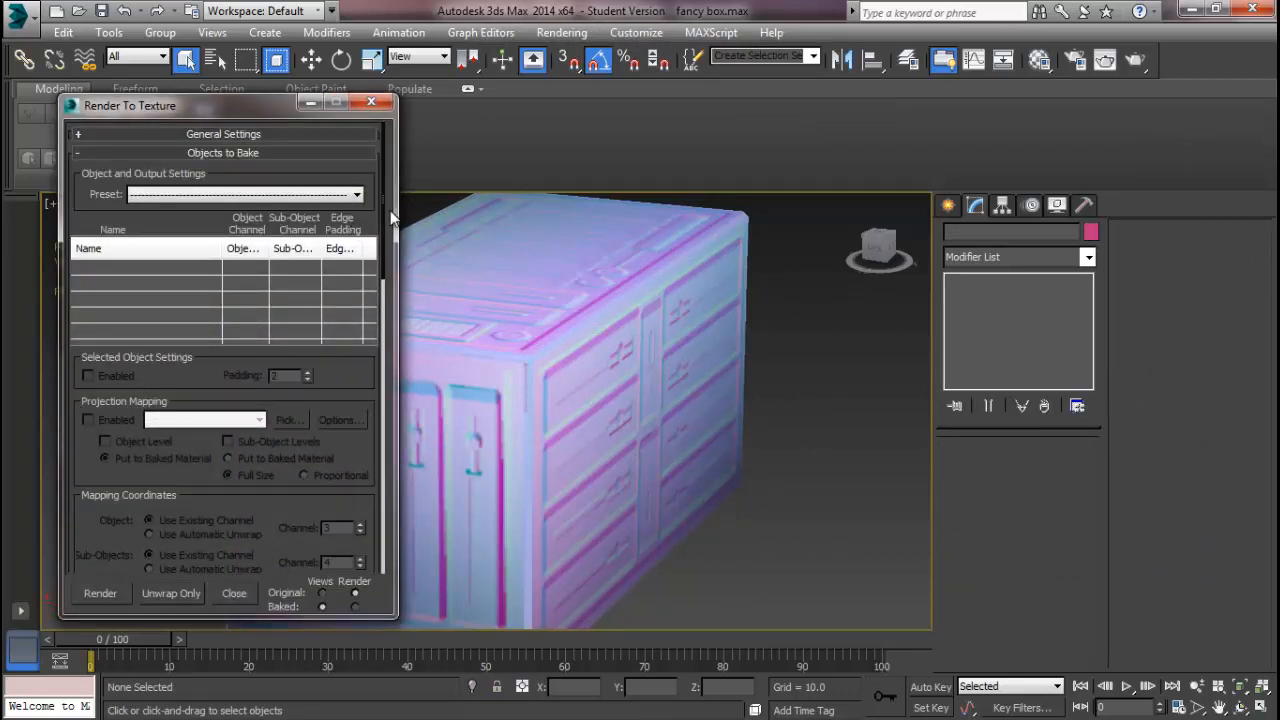
{"action": "left_click_drag", "start_coordinate": [383, 202], "coordinate": [378, 272]}
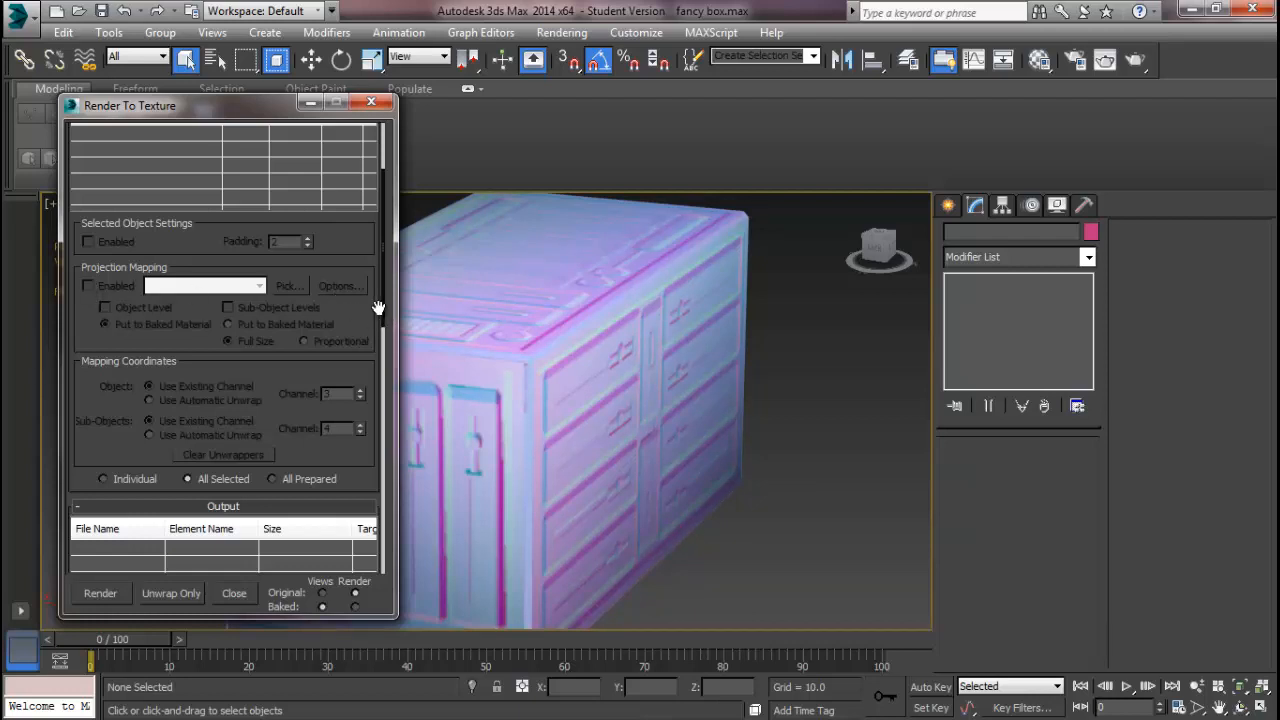
{"action": "left_click_drag", "start_coordinate": [378, 308], "coordinate": [391, 420]}
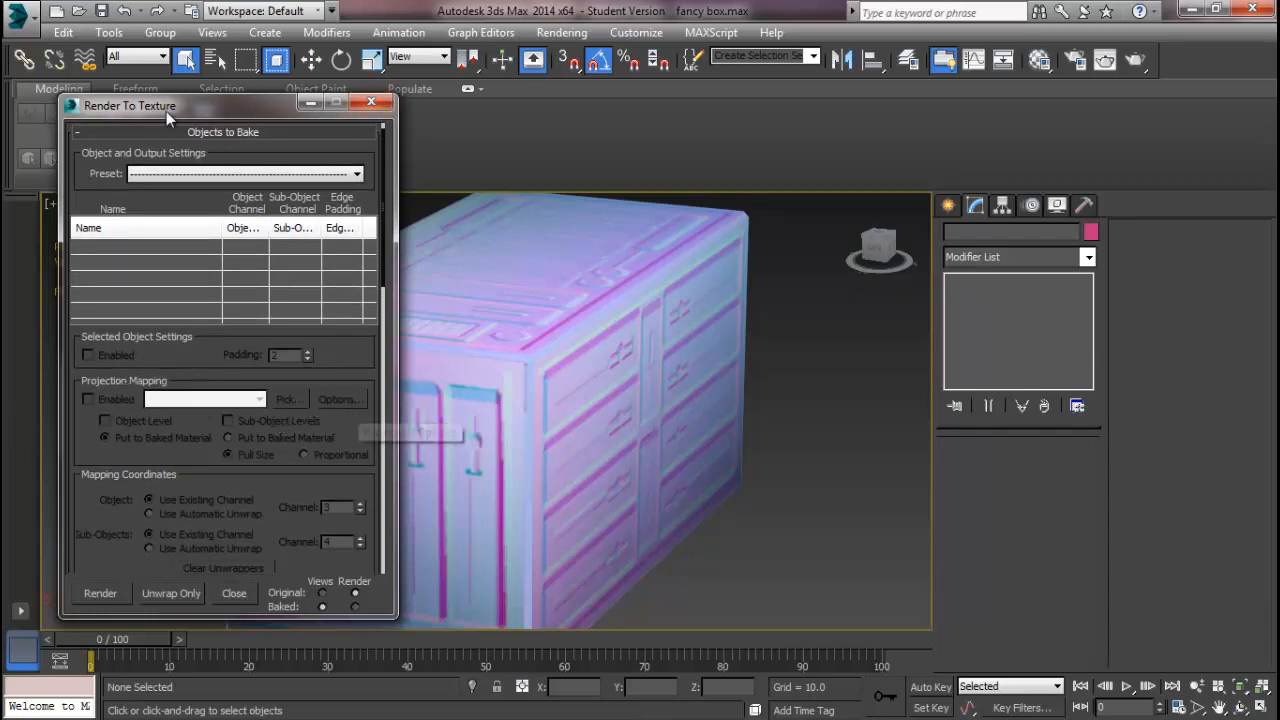
{"action": "left_click", "coordinate": [372, 104]}
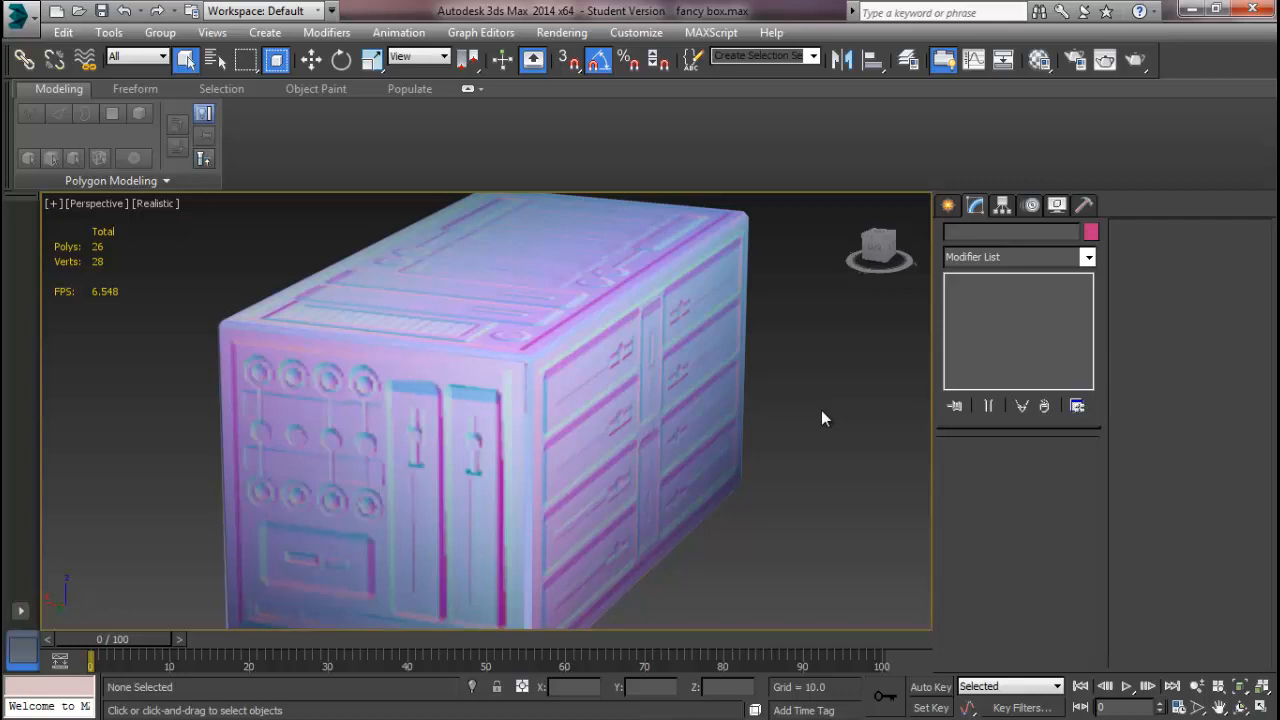
Step: Switch to Photoshop and create a new document from the 1024 px X 1024 px trans preset
{"action": "left_click", "coordinate": [1191, 9]}
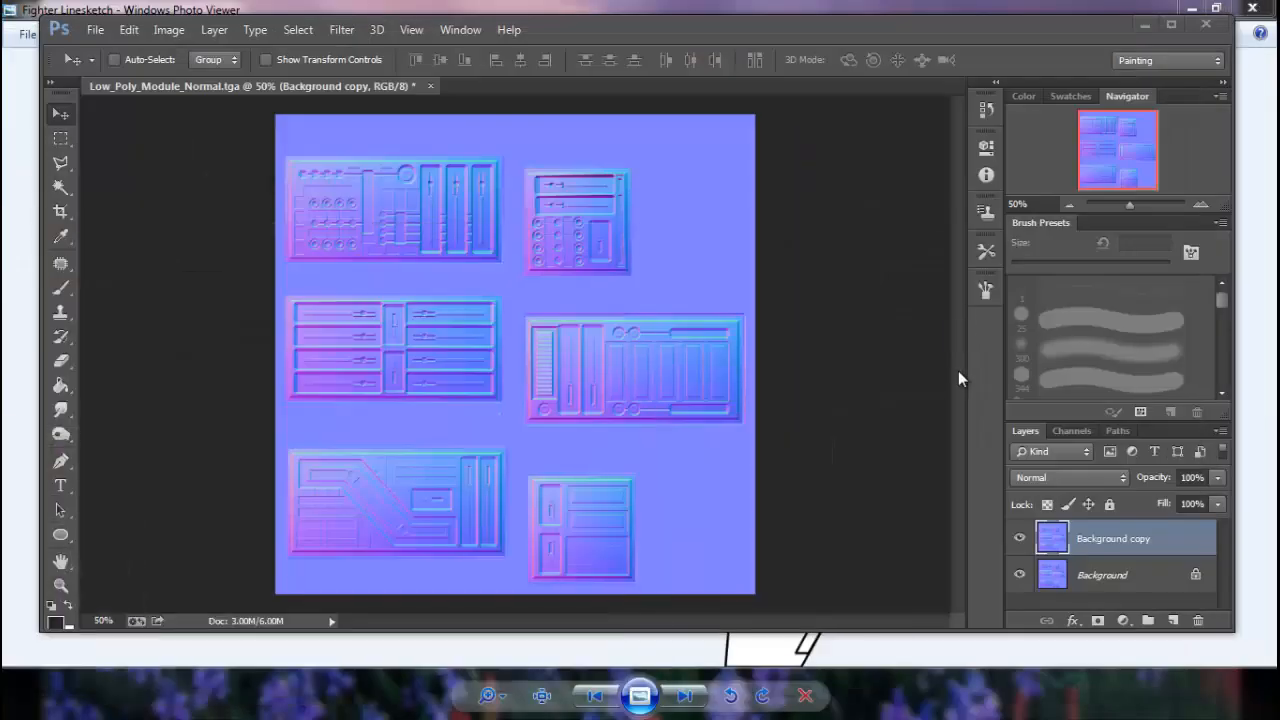
{"action": "left_click", "coordinate": [95, 31]}
{"action": "left_click", "coordinate": [112, 50]}
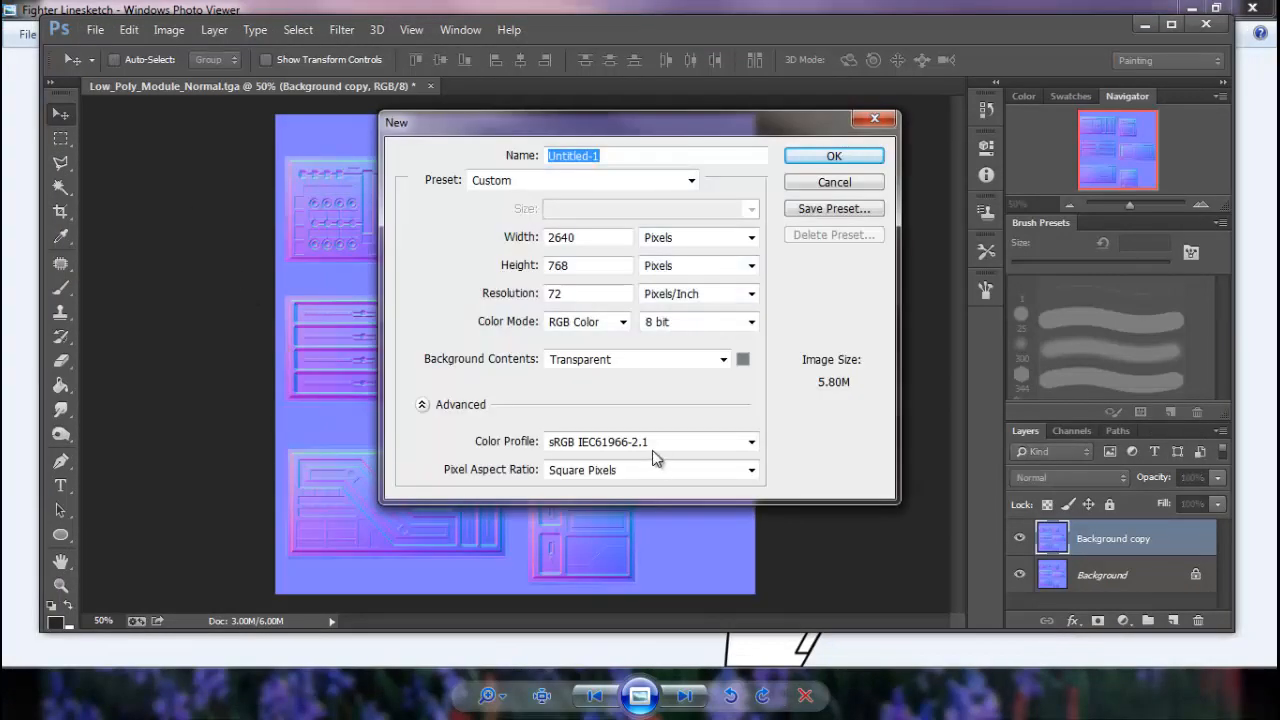
{"action": "left_click", "coordinate": [691, 180]}
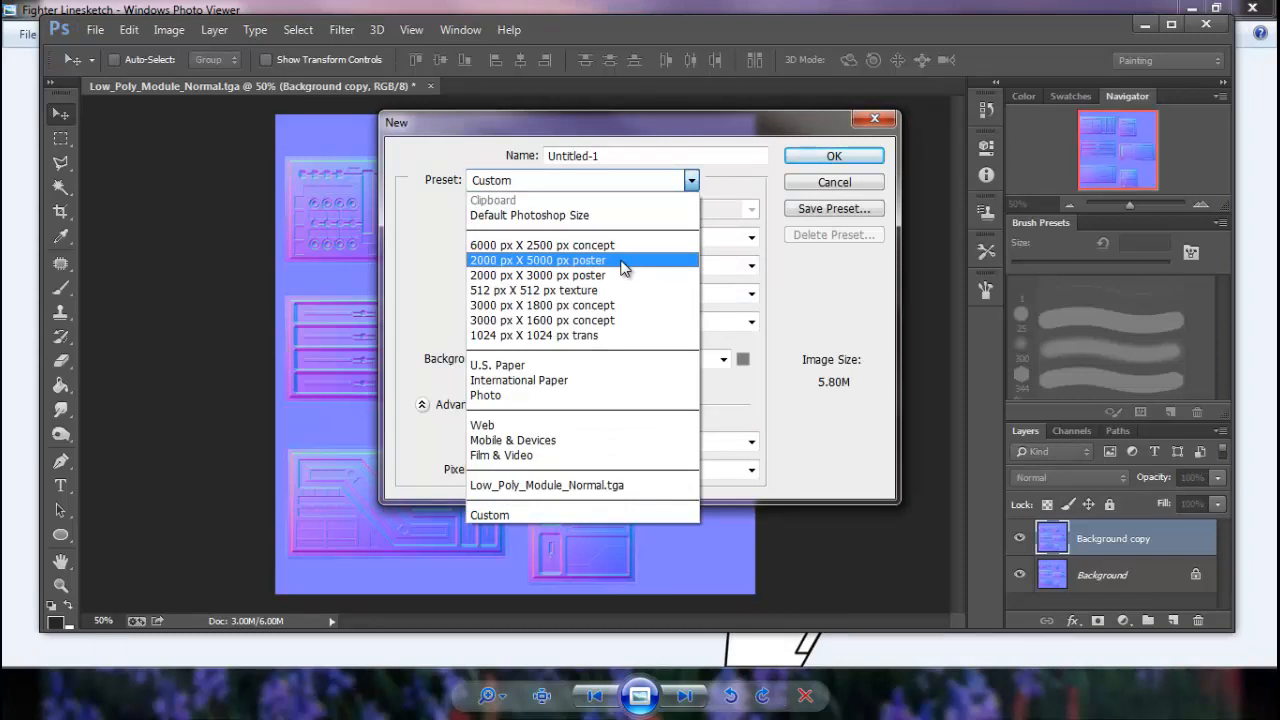
{"action": "left_click", "coordinate": [600, 335]}
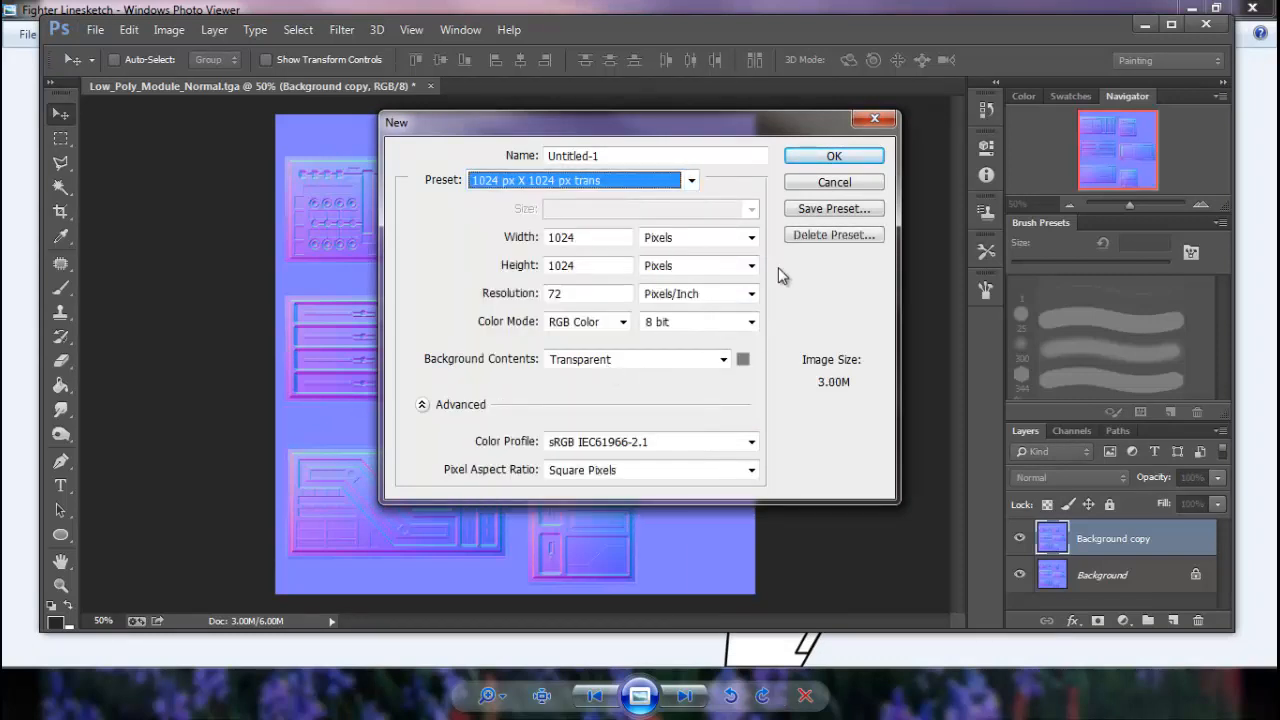
{"action": "left_click", "coordinate": [806, 160]}
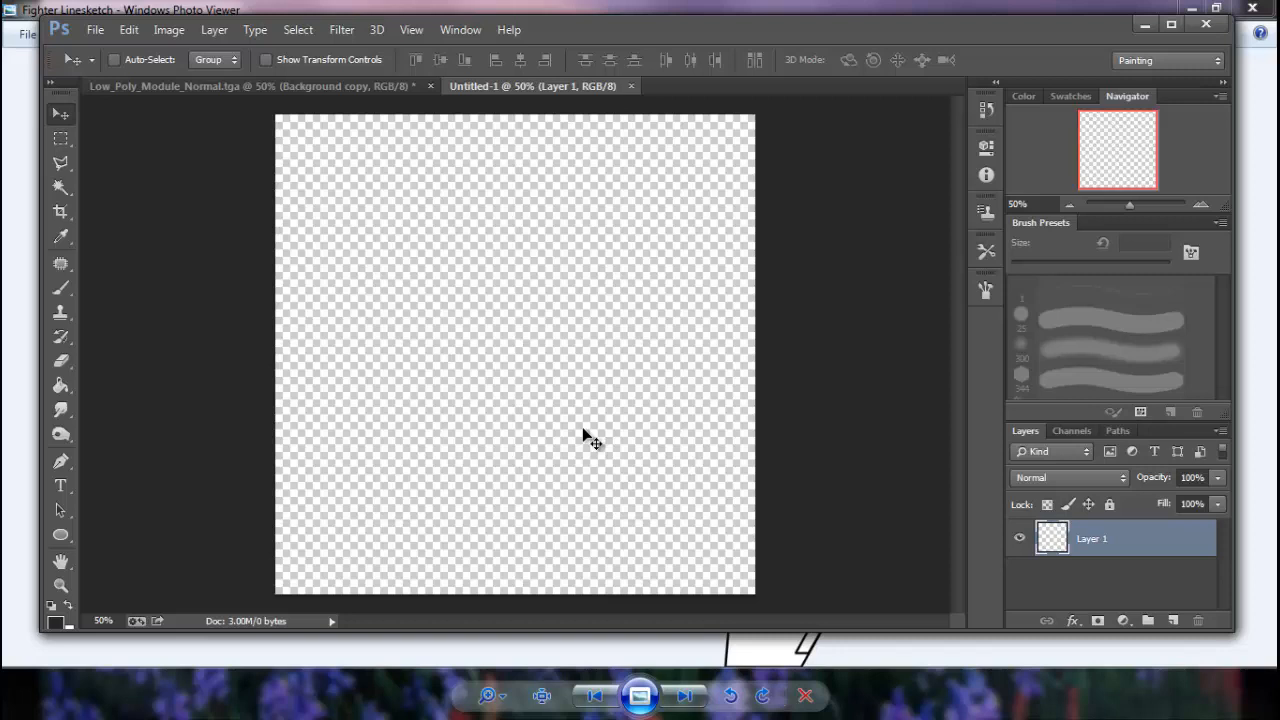
Step: Maximize the Photoshop window and fill Layer 1 with white using the Paint Bucket
{"action": "left_click", "coordinate": [61, 388]}
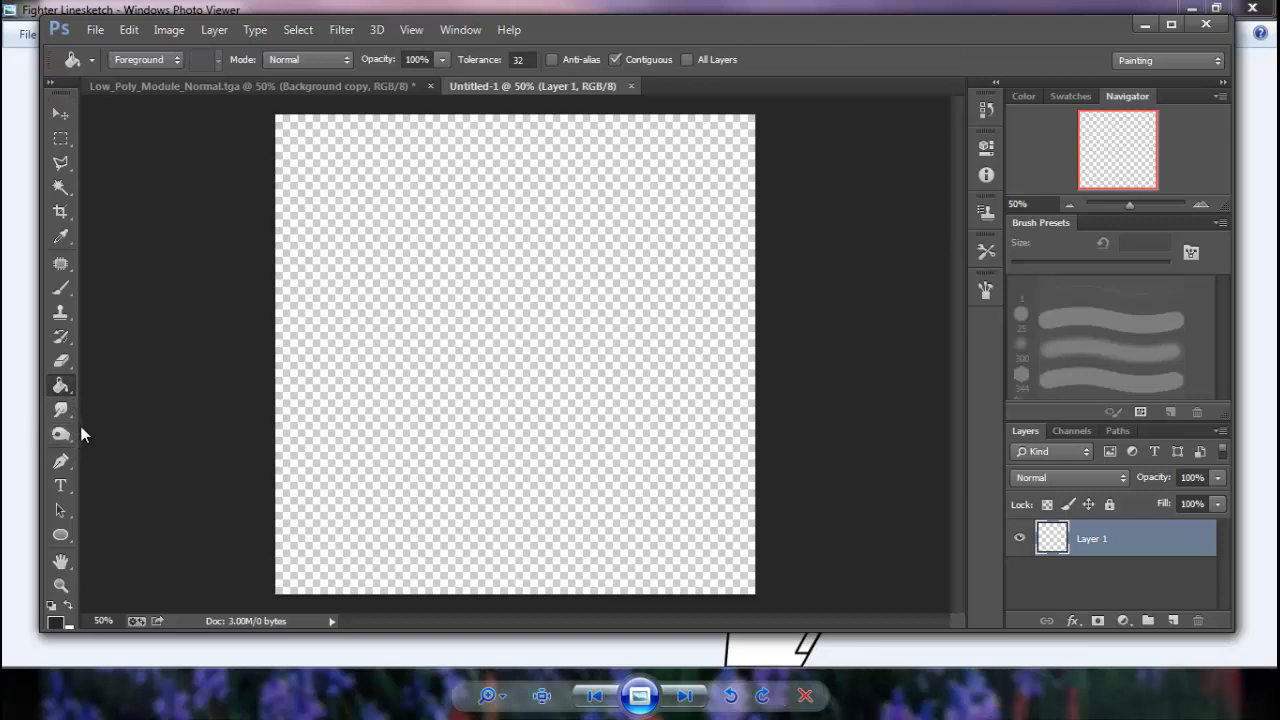
{"action": "left_click", "coordinate": [1172, 25]}
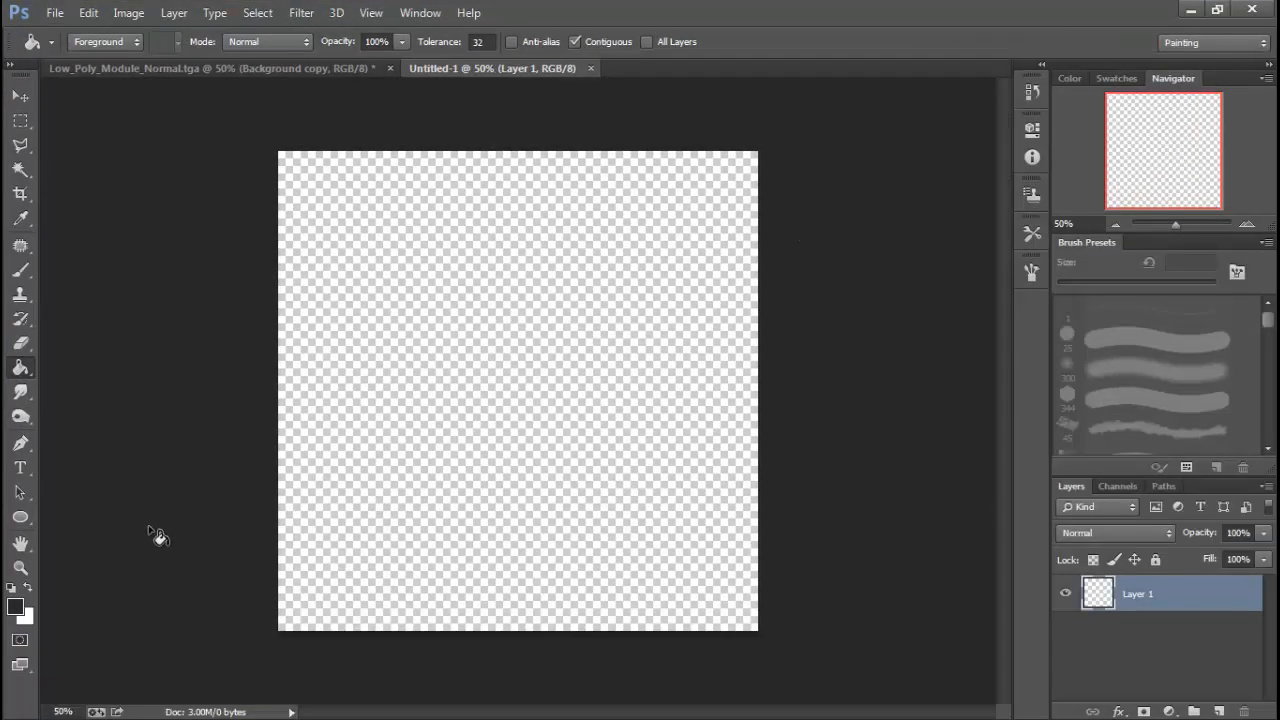
{"action": "left_click", "coordinate": [29, 588]}
{"action": "left_click", "coordinate": [410, 445]}
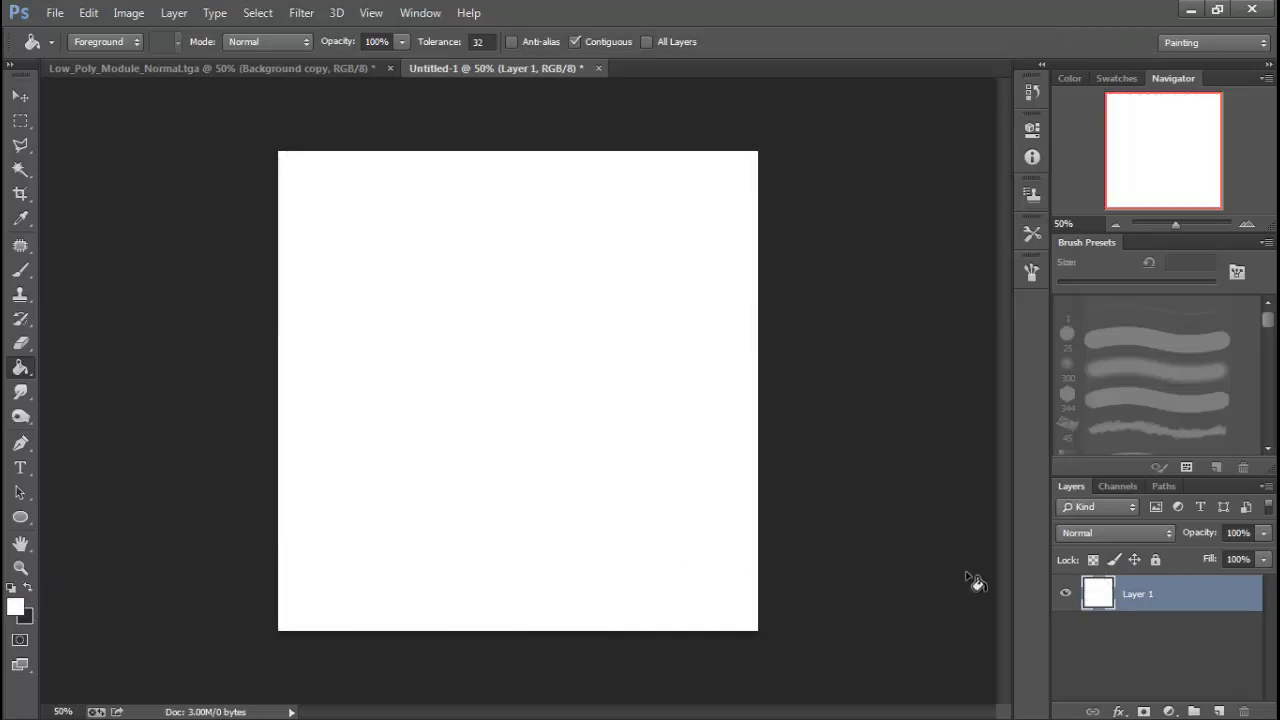
Step: Add a new layer above the white fill and ready the 25 px hard round brush with the dark foreground colour
{"action": "left_click", "coordinate": [1219, 711]}
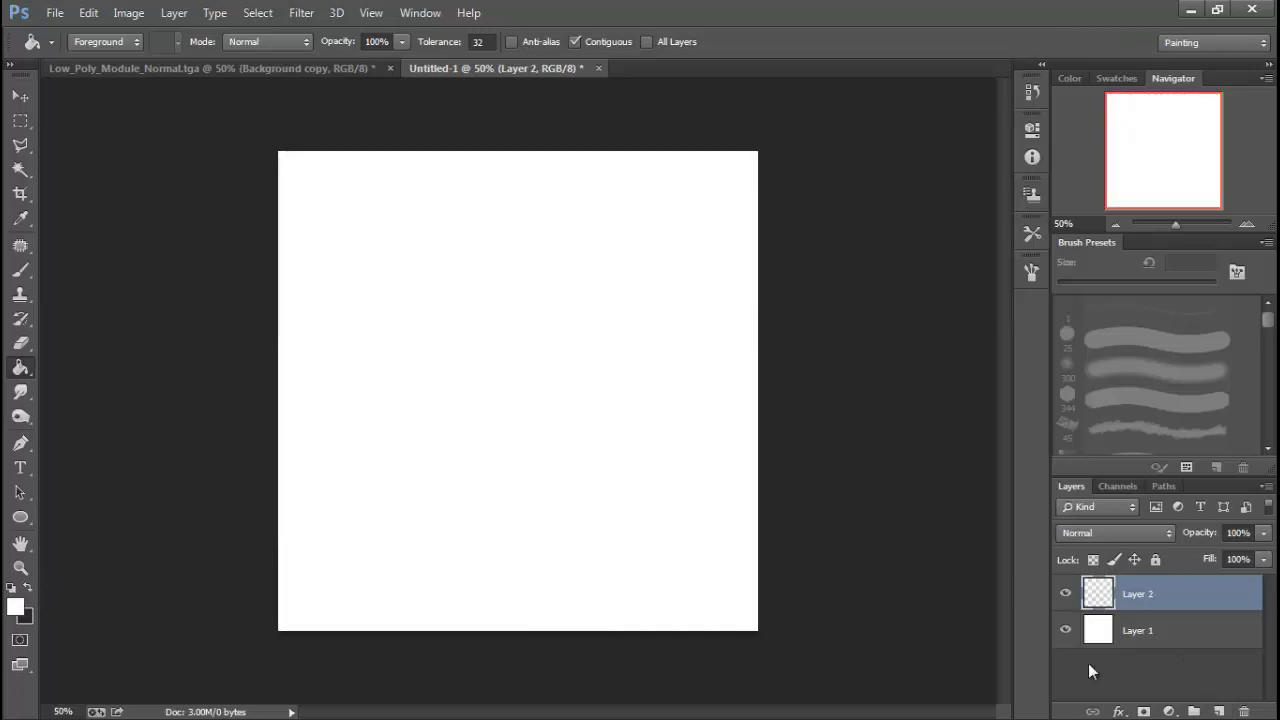
{"action": "left_click", "coordinate": [29, 586]}
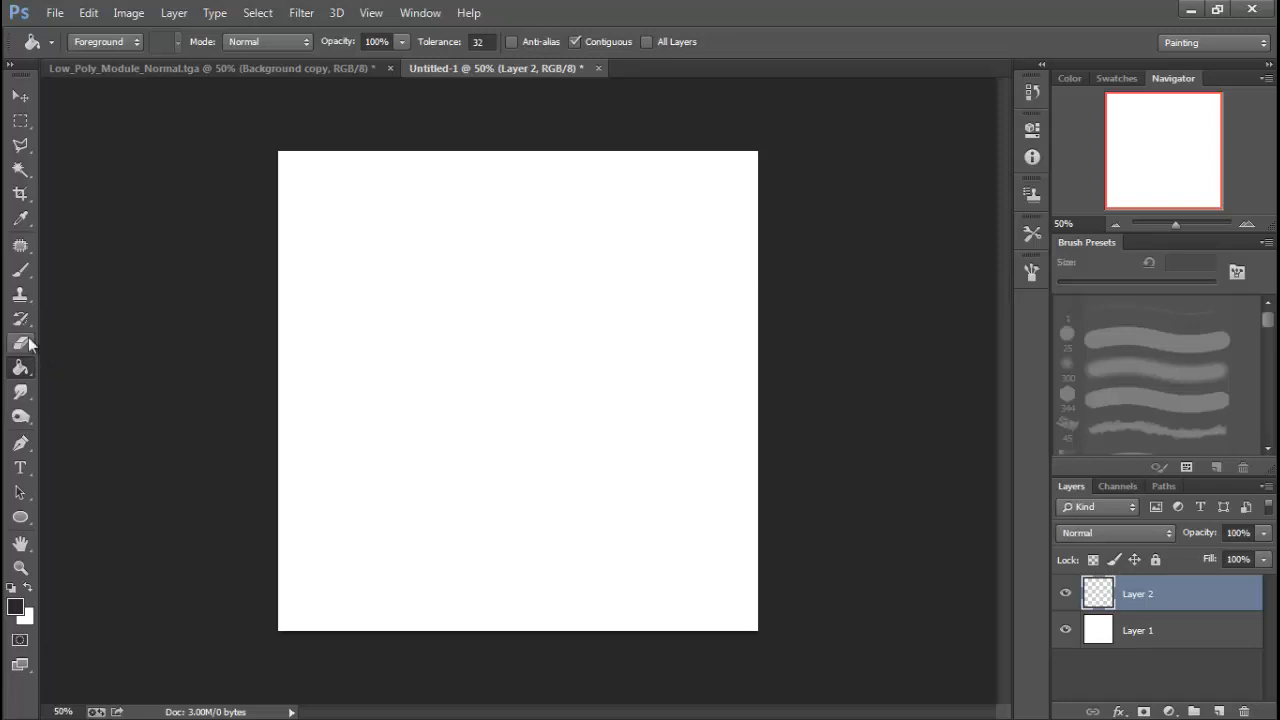
{"action": "left_click", "coordinate": [20, 270]}
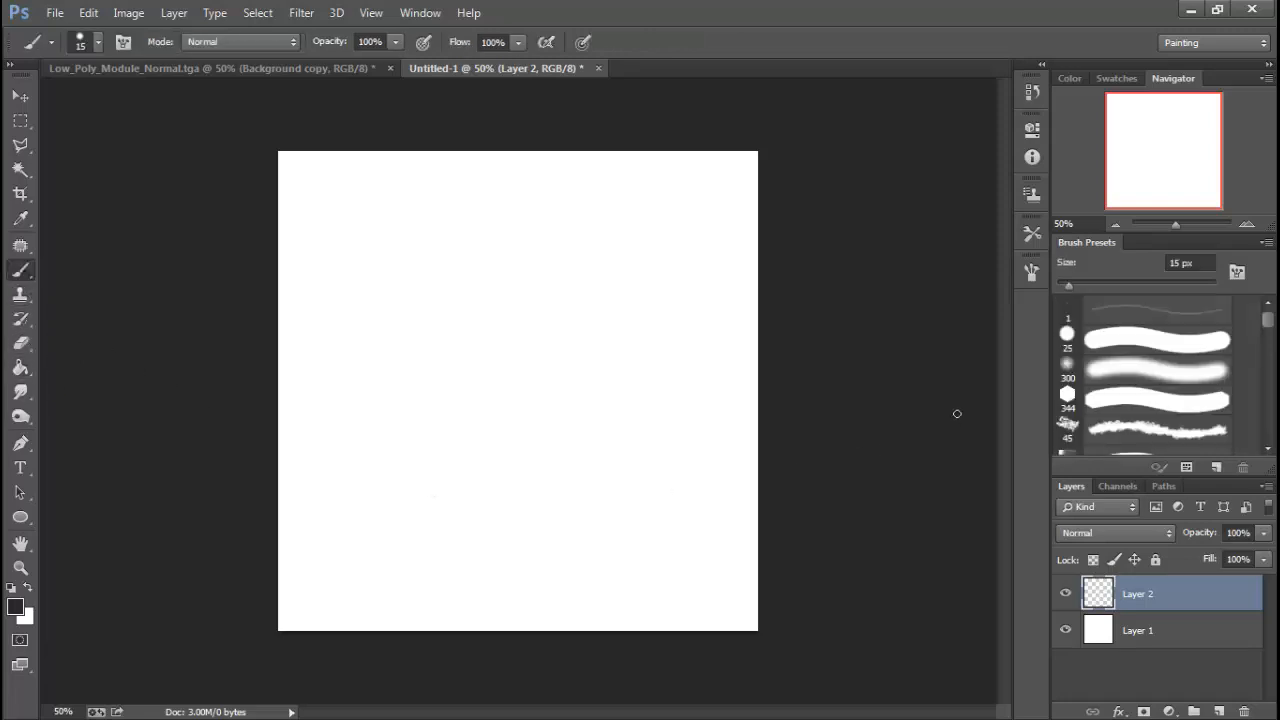
{"action": "left_click", "coordinate": [1130, 342]}
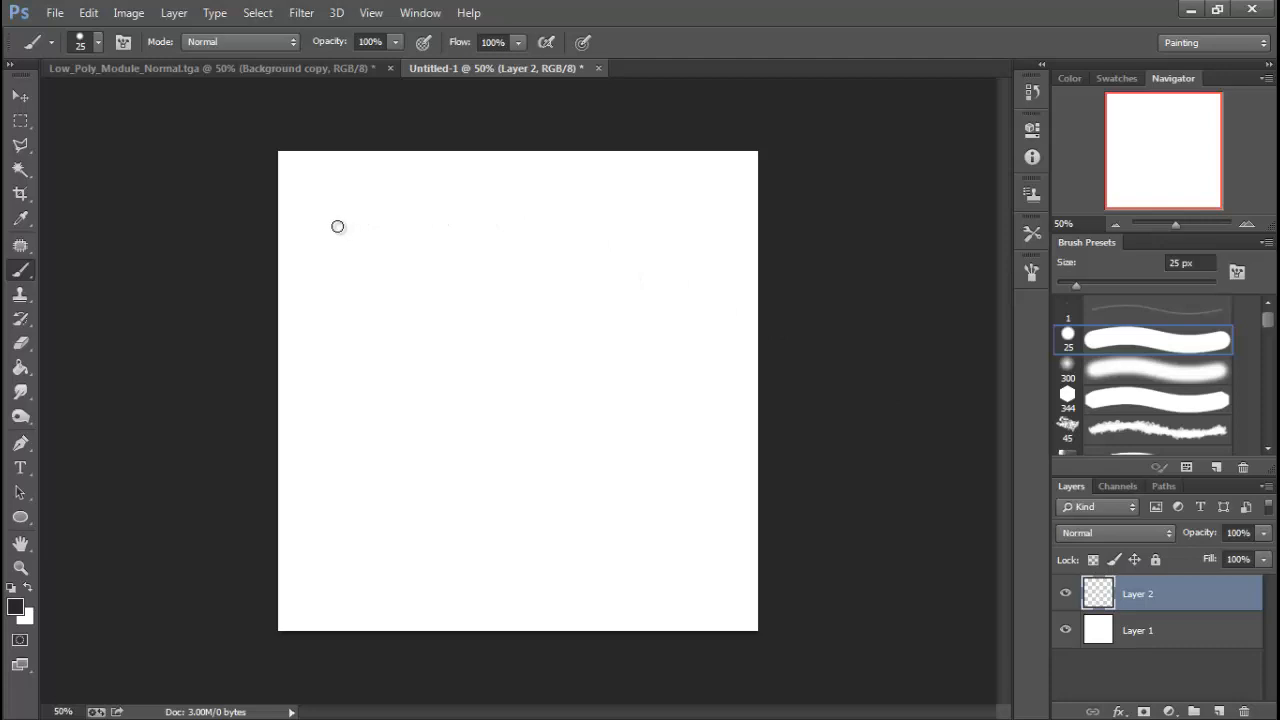
Step: Enlarge the brush to 70 px and paint a rough dark border along all four edges of the canvas
{"action": "key", "text": "bracketright"}
{"action": "key", "text": "bracketright"}
{"action": "key", "text": "bracketright"}
{"action": "key", "text": "bracketright"}
{"action": "key", "text": "bracketright"}
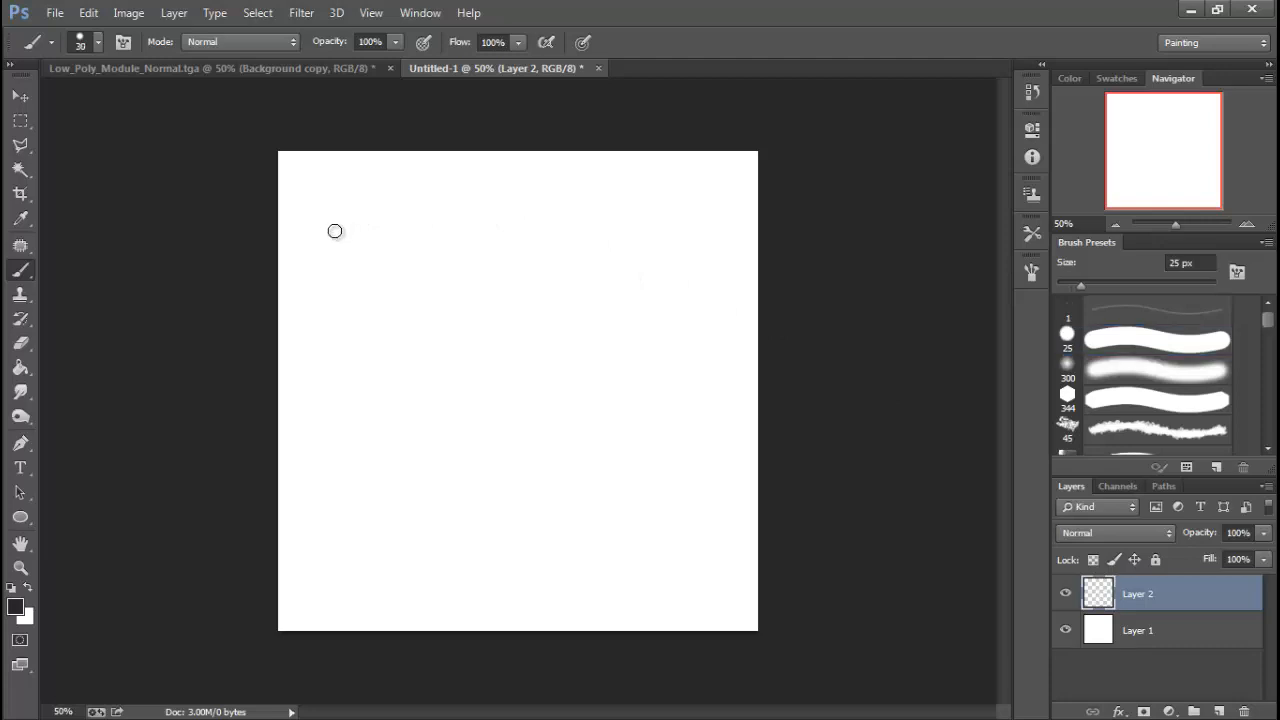
{"action": "mouse_move", "coordinate": [289, 160]}
{"action": "left_mouse_down"}
{"action": "mouse_move", "coordinate": [288, 630]}
{"action": "mouse_move", "coordinate": [282, 604]}
{"action": "mouse_move", "coordinate": [307, 650]}
{"action": "mouse_move", "coordinate": [303, 630]}
{"action": "mouse_move", "coordinate": [648, 634]}
{"action": "mouse_move", "coordinate": [747, 627]}
{"action": "mouse_move", "coordinate": [790, 612]}
{"action": "left_mouse_up"}
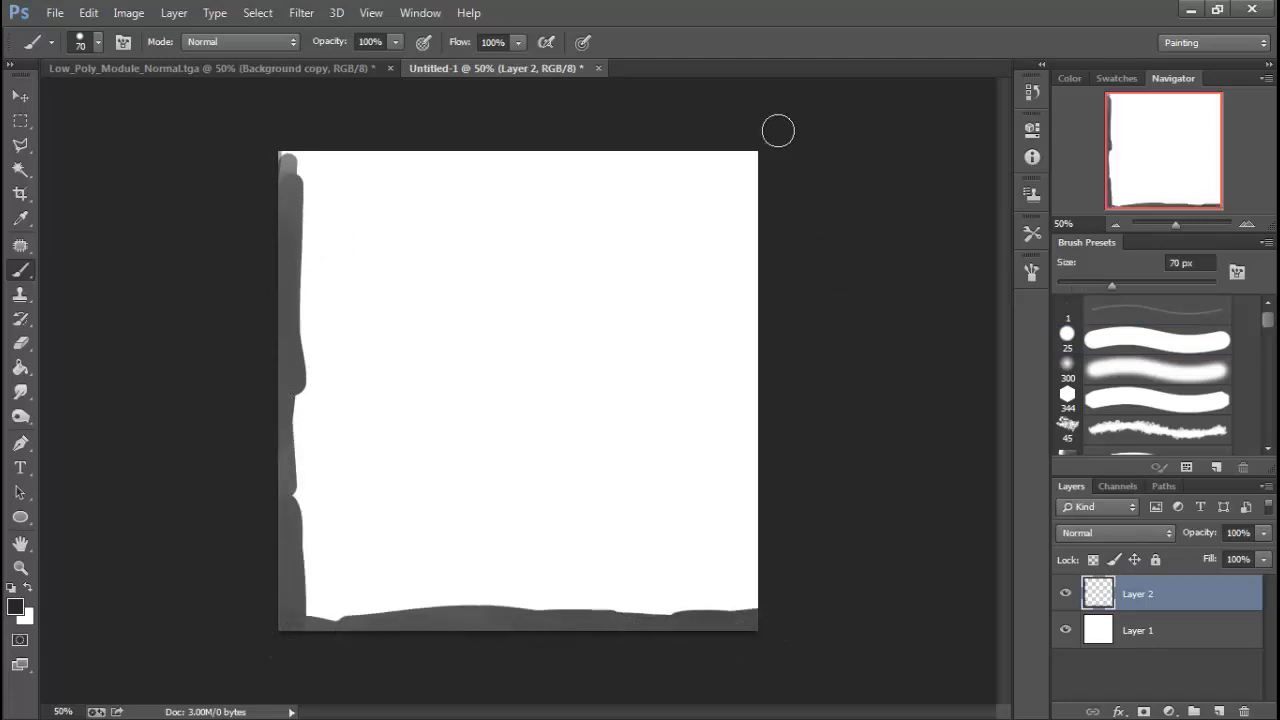
{"action": "mouse_move", "coordinate": [758, 230]}
{"action": "left_mouse_down"}
{"action": "mouse_move", "coordinate": [758, 124]}
{"action": "mouse_move", "coordinate": [748, 345]}
{"action": "left_mouse_up"}
{"action": "left_click_drag", "start_coordinate": [748, 391], "coordinate": [757, 625]}
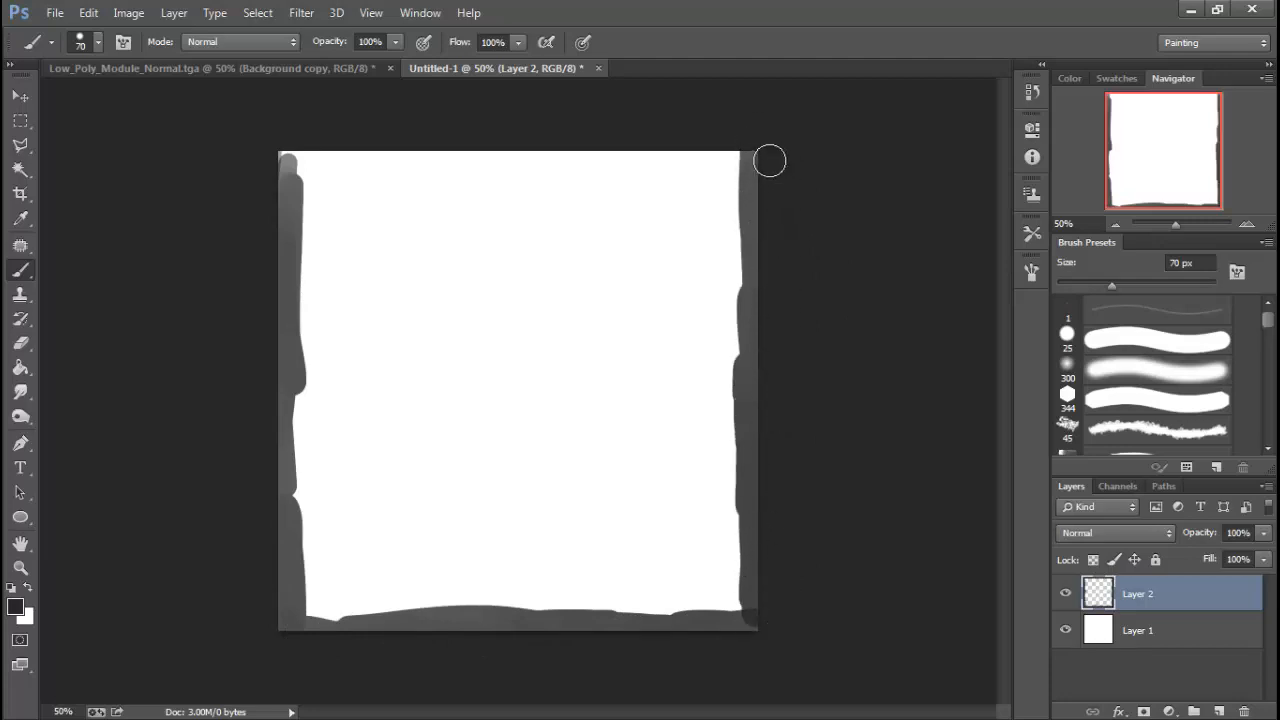
{"action": "mouse_move", "coordinate": [769, 157]}
{"action": "left_mouse_down"}
{"action": "mouse_move", "coordinate": [649, 155]}
{"action": "mouse_move", "coordinate": [784, 158]}
{"action": "mouse_move", "coordinate": [319, 153]}
{"action": "mouse_move", "coordinate": [389, 148]}
{"action": "mouse_move", "coordinate": [290, 155]}
{"action": "mouse_move", "coordinate": [284, 188]}
{"action": "left_mouse_up"}
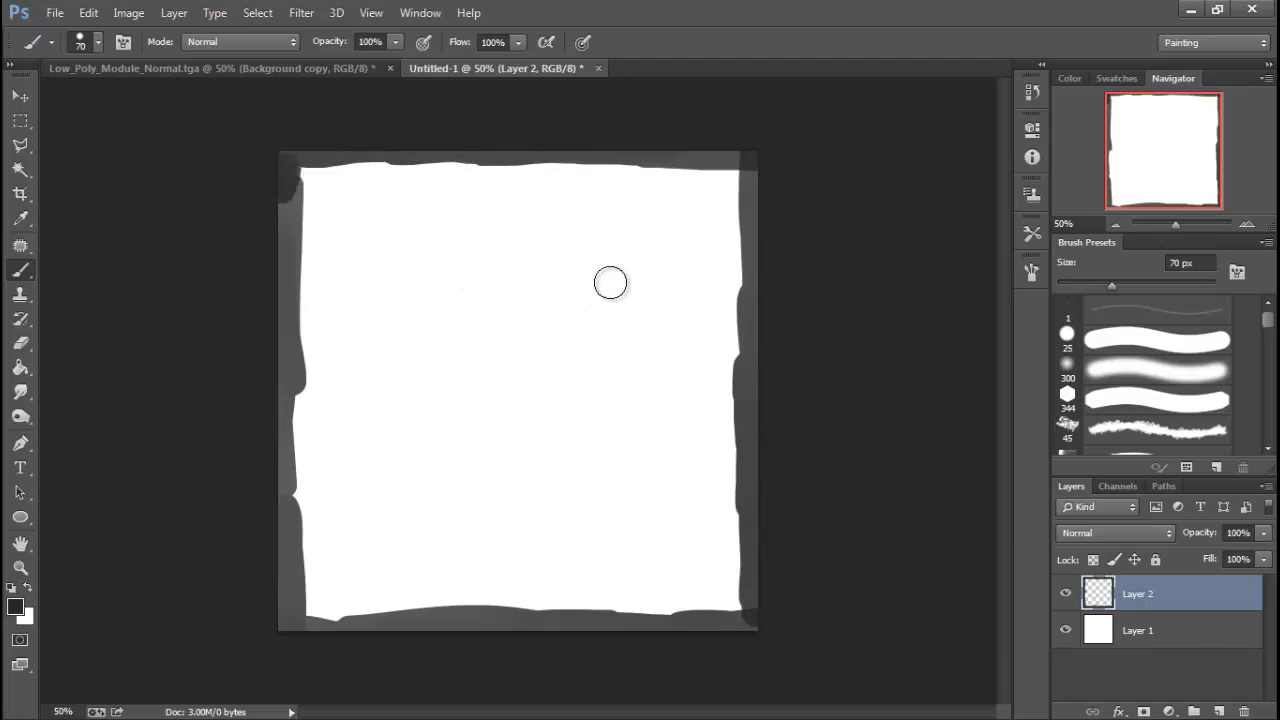
Step: Reduce the brush to 40 px and paint two thick diagonal strokes, one in the upper right and one in the lower left of the canvas
{"action": "key", "text": "bracketleft"}
{"action": "key", "text": "bracketleft"}
{"action": "key", "text": "bracketleft"}
{"action": "mouse_move", "coordinate": [579, 217]}
{"action": "left_mouse_down"}
{"action": "mouse_move", "coordinate": [639, 293]}
{"action": "mouse_move", "coordinate": [593, 235]}
{"action": "mouse_move", "coordinate": [637, 292]}
{"action": "mouse_move", "coordinate": [625, 294]}
{"action": "mouse_move", "coordinate": [679, 326]}
{"action": "mouse_move", "coordinate": [576, 203]}
{"action": "left_mouse_up"}
{"action": "mouse_move", "coordinate": [354, 458]}
{"action": "left_mouse_down"}
{"action": "mouse_move", "coordinate": [430, 563]}
{"action": "mouse_move", "coordinate": [355, 455]}
{"action": "left_mouse_up"}
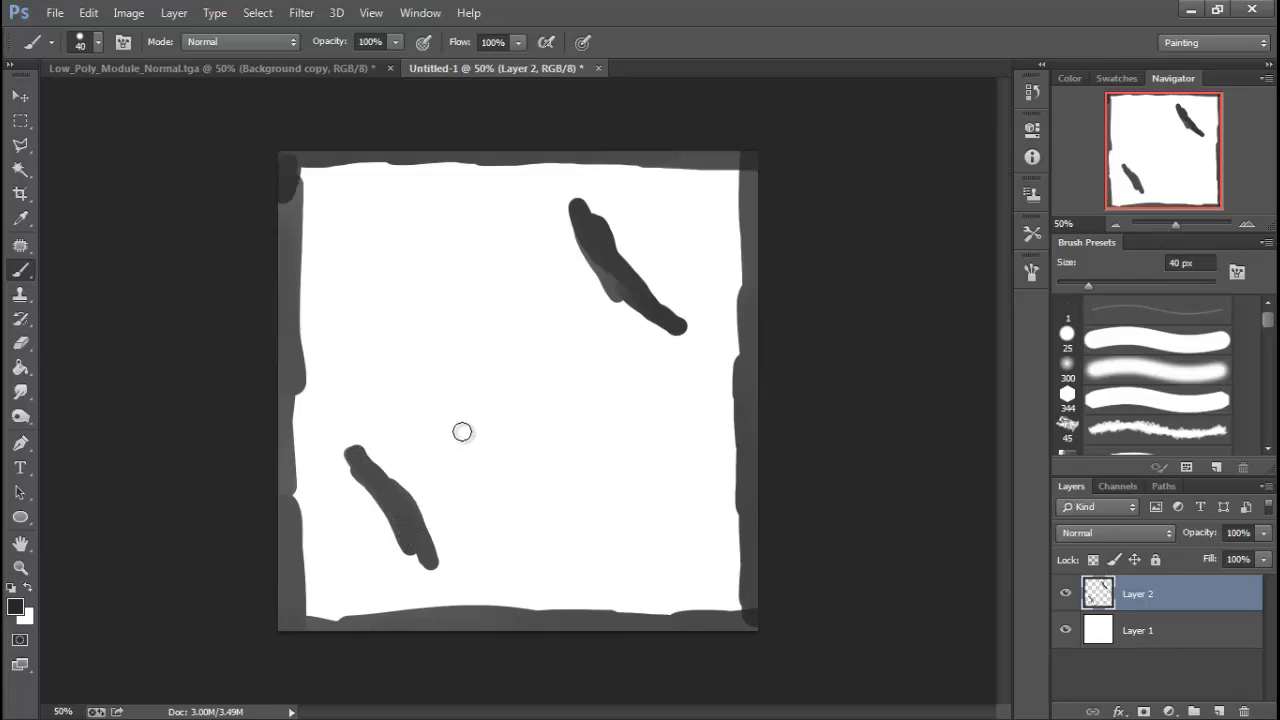
Step: Paint dark oval blobs scattered across the white area between the diagonal strokes, enlarging the two near the centre
{"action": "mouse_move", "coordinate": [391, 400]}
{"action": "left_mouse_down"}
{"action": "mouse_move", "coordinate": [416, 414]}
{"action": "mouse_move", "coordinate": [385, 430]}
{"action": "mouse_move", "coordinate": [392, 366]}
{"action": "mouse_move", "coordinate": [420, 384]}
{"action": "mouse_move", "coordinate": [418, 398]}
{"action": "left_mouse_up"}
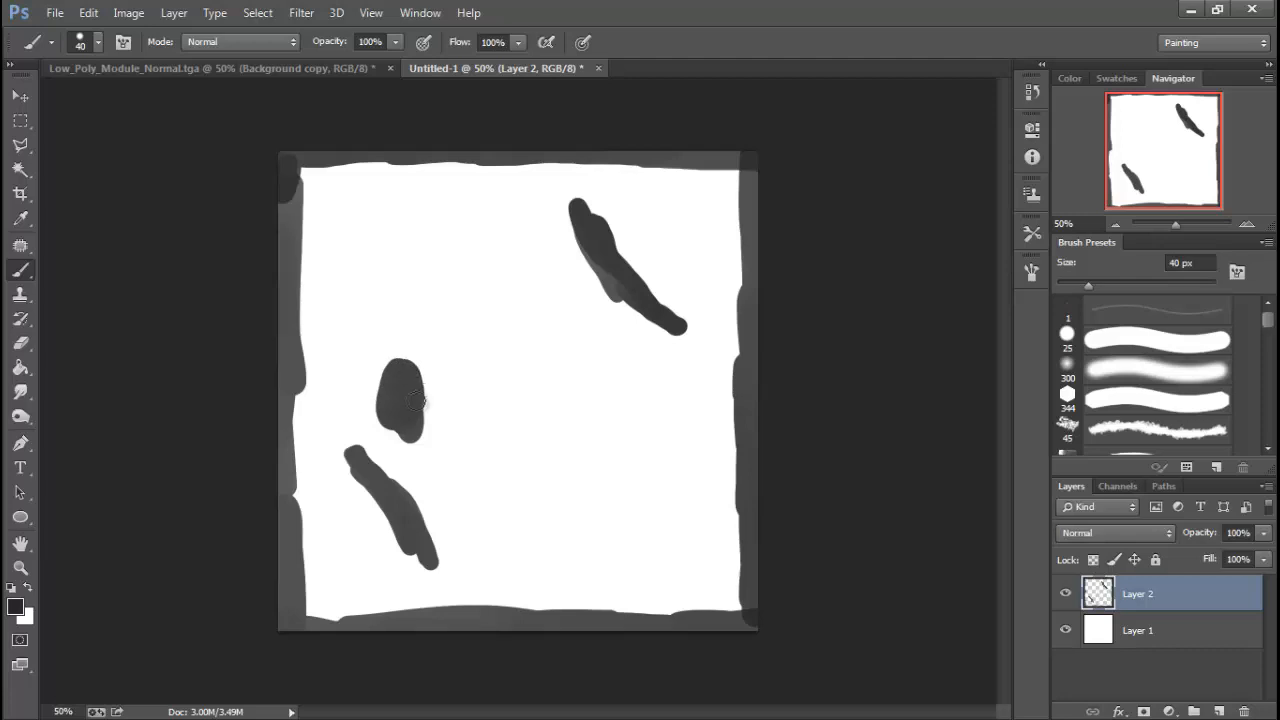
{"action": "mouse_move", "coordinate": [486, 460]}
{"action": "left_mouse_down"}
{"action": "mouse_move", "coordinate": [508, 506]}
{"action": "mouse_move", "coordinate": [484, 480]}
{"action": "left_mouse_up"}
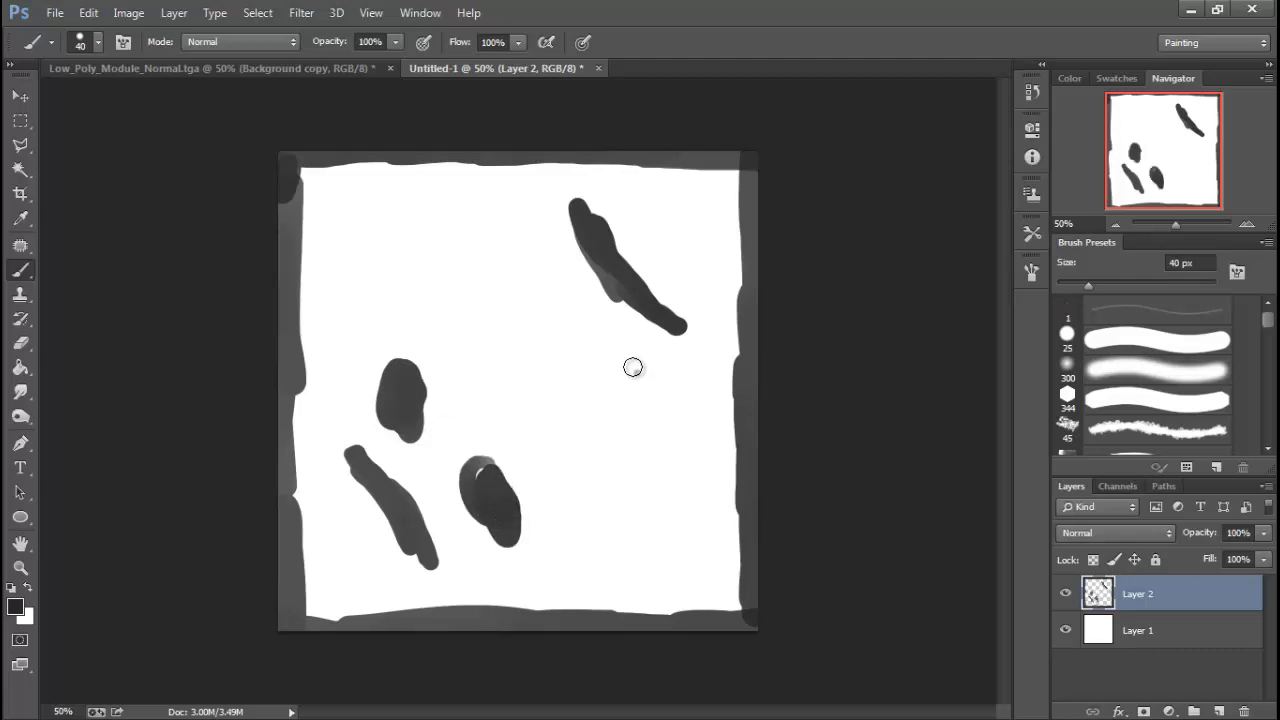
{"action": "mouse_move", "coordinate": [632, 367]}
{"action": "left_mouse_down"}
{"action": "mouse_move", "coordinate": [650, 390]}
{"action": "mouse_move", "coordinate": [620, 382]}
{"action": "mouse_move", "coordinate": [645, 400]}
{"action": "left_mouse_up"}
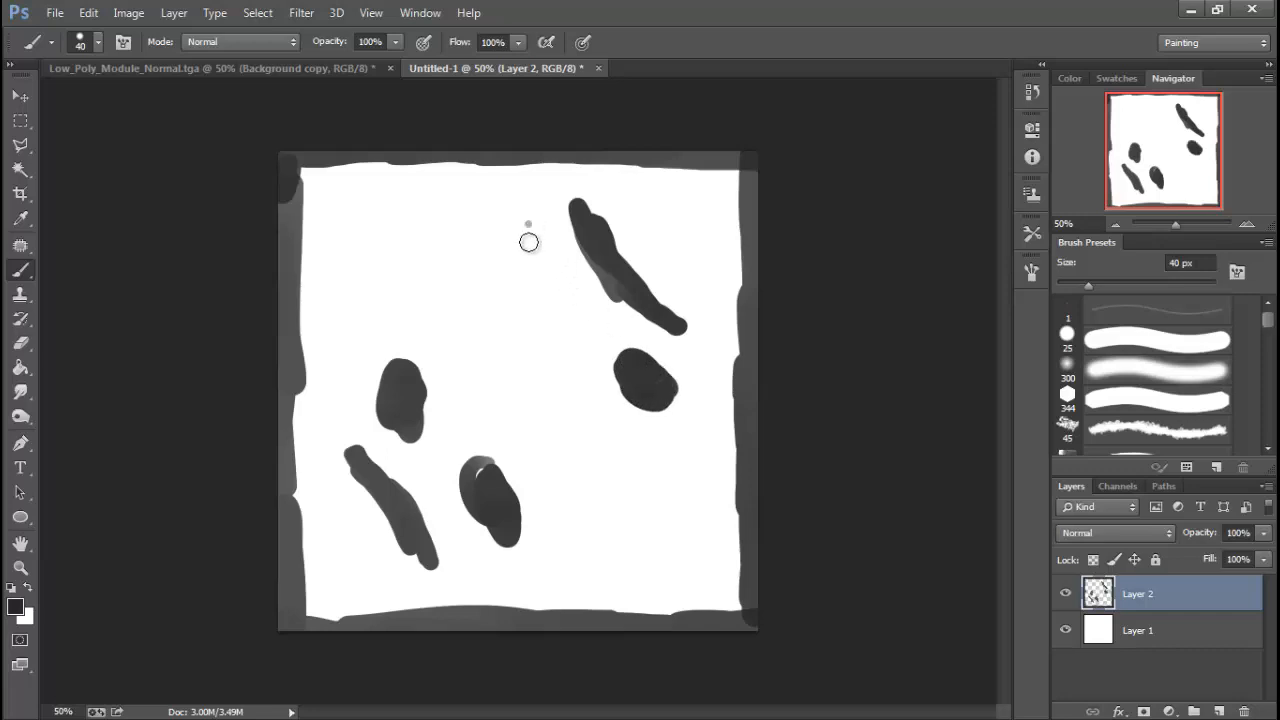
{"action": "mouse_move", "coordinate": [528, 242]}
{"action": "left_mouse_down"}
{"action": "mouse_move", "coordinate": [526, 262]}
{"action": "mouse_move", "coordinate": [519, 254]}
{"action": "left_mouse_up"}
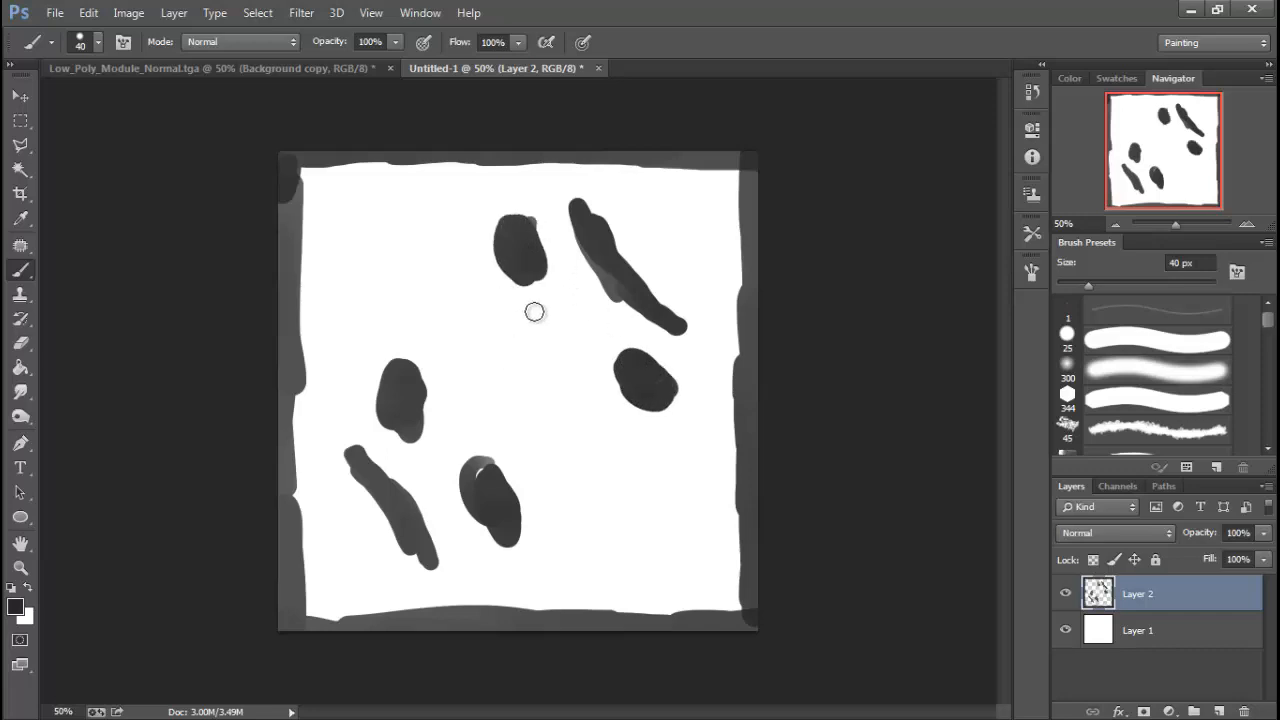
{"action": "mouse_move", "coordinate": [543, 337]}
{"action": "left_mouse_down"}
{"action": "mouse_move", "coordinate": [501, 374]}
{"action": "mouse_move", "coordinate": [546, 340]}
{"action": "left_mouse_up"}
{"action": "mouse_move", "coordinate": [428, 228]}
{"action": "left_mouse_down"}
{"action": "mouse_move", "coordinate": [410, 268]}
{"action": "mouse_move", "coordinate": [432, 256]}
{"action": "left_mouse_up"}
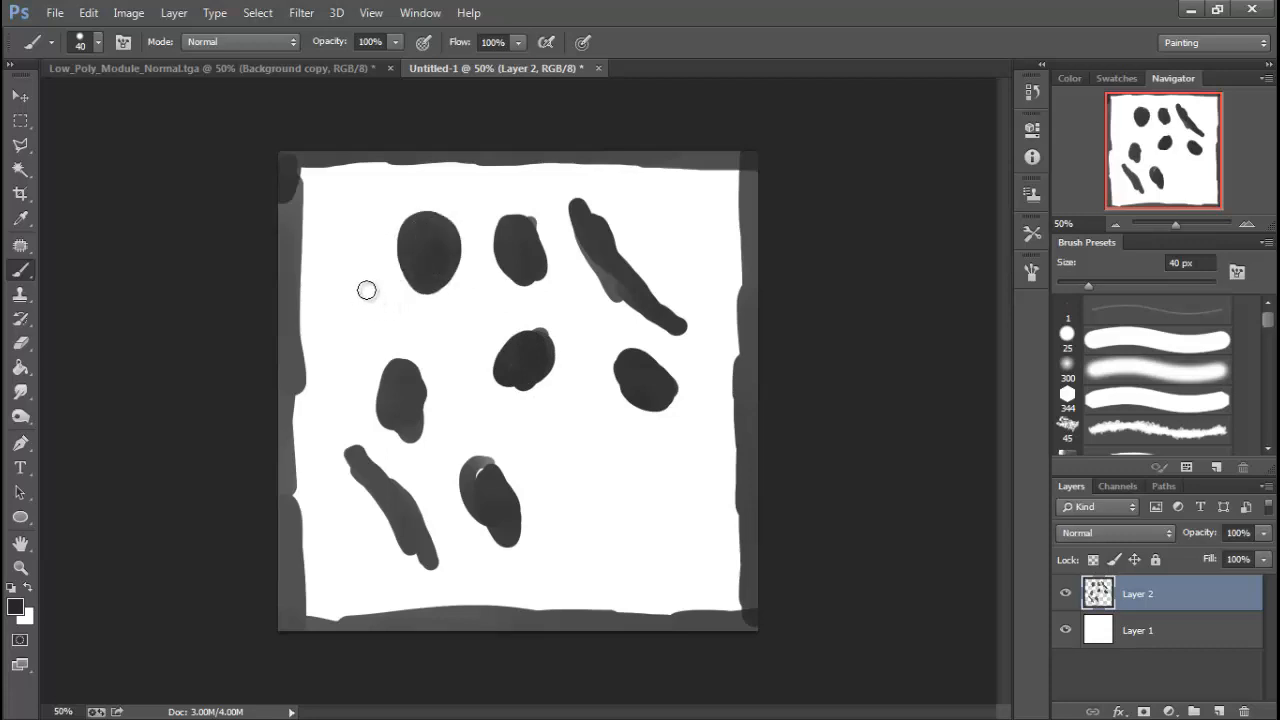
{"action": "mouse_move", "coordinate": [366, 289]}
{"action": "left_mouse_down"}
{"action": "mouse_move", "coordinate": [352, 340]}
{"action": "mouse_move", "coordinate": [357, 277]}
{"action": "mouse_move", "coordinate": [352, 292]}
{"action": "left_mouse_up"}
{"action": "mouse_move", "coordinate": [488, 428]}
{"action": "left_mouse_down"}
{"action": "mouse_move", "coordinate": [463, 409]}
{"action": "mouse_move", "coordinate": [468, 430]}
{"action": "left_mouse_up"}
{"action": "left_click_drag", "start_coordinate": [570, 507], "coordinate": [598, 570]}
{"action": "mouse_move", "coordinate": [652, 467]}
{"action": "left_mouse_down"}
{"action": "mouse_move", "coordinate": [679, 497]}
{"action": "mouse_move", "coordinate": [665, 495]}
{"action": "mouse_move", "coordinate": [651, 462]}
{"action": "mouse_move", "coordinate": [650, 510]}
{"action": "left_mouse_up"}
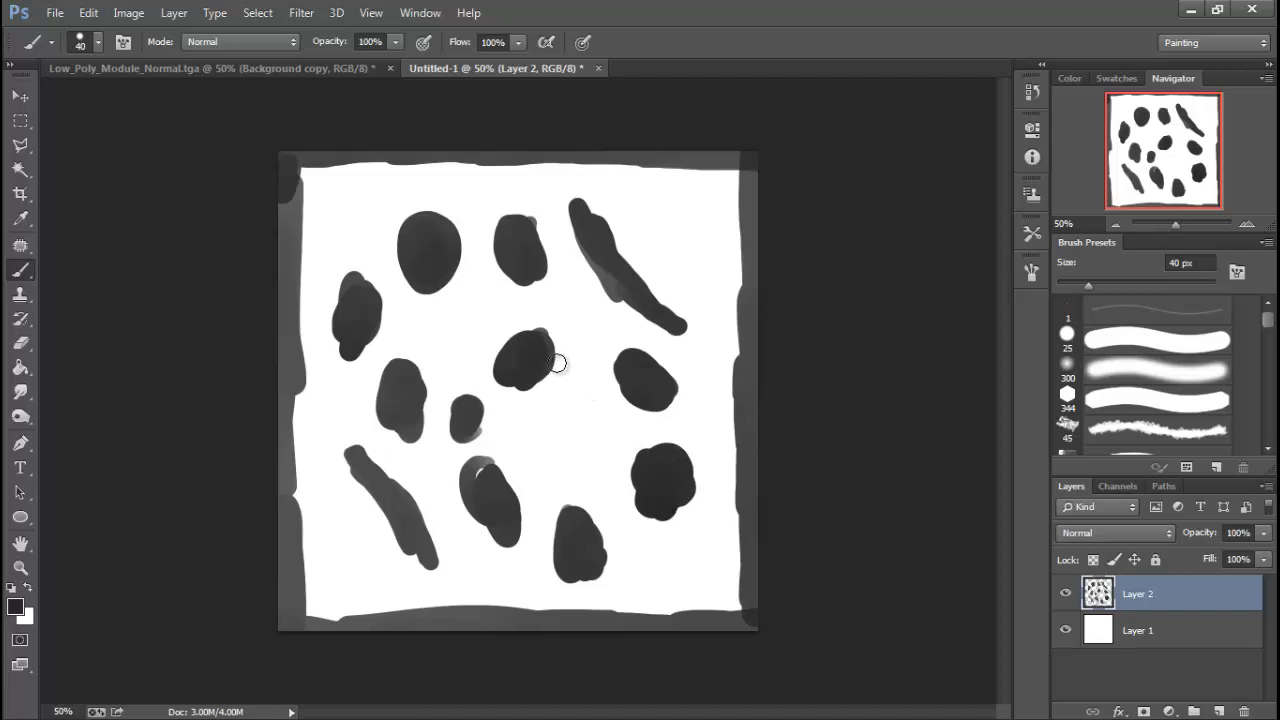
{"action": "mouse_move", "coordinate": [557, 360]}
{"action": "left_mouse_down"}
{"action": "mouse_move", "coordinate": [509, 389]}
{"action": "mouse_move", "coordinate": [532, 394]}
{"action": "mouse_move", "coordinate": [534, 356]}
{"action": "mouse_move", "coordinate": [545, 391]}
{"action": "mouse_move", "coordinate": [548, 361]}
{"action": "mouse_move", "coordinate": [526, 341]}
{"action": "mouse_move", "coordinate": [546, 374]}
{"action": "left_mouse_up"}
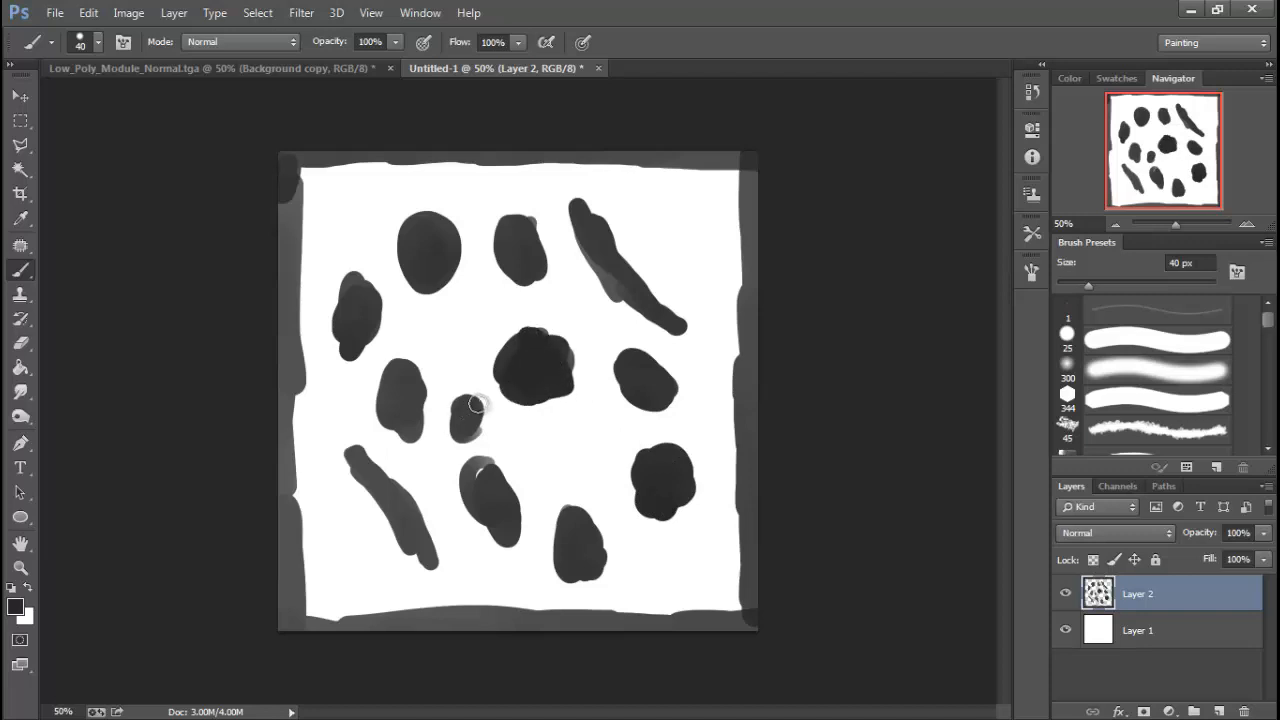
{"action": "mouse_move", "coordinate": [480, 404]}
{"action": "left_mouse_down"}
{"action": "mouse_move", "coordinate": [488, 418]}
{"action": "mouse_move", "coordinate": [469, 419]}
{"action": "mouse_move", "coordinate": [456, 444]}
{"action": "mouse_move", "coordinate": [447, 435]}
{"action": "mouse_move", "coordinate": [477, 420]}
{"action": "left_mouse_up"}
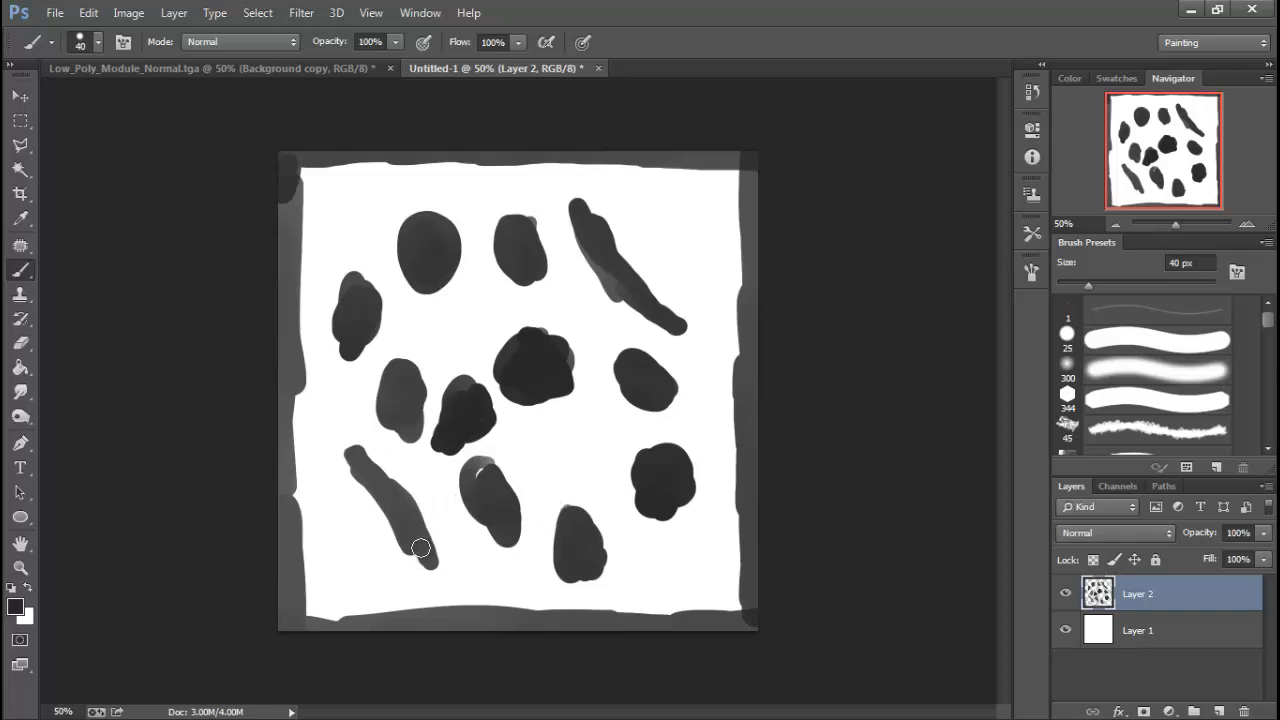
Step: Reduce the brush to 10 px and set the foreground colour's hue to 349°, keeping the dark grey 282828
{"action": "key", "text": "bracketleft"}
{"action": "key", "text": "bracketleft"}
{"action": "key", "text": "bracketleft"}
{"action": "left_click", "coordinate": [15, 605]}
{"action": "left_click_drag", "start_coordinate": [930, 323], "coordinate": [934, 250]}
{"action": "left_click", "coordinate": [1097, 232]}
{"action": "left_click", "coordinate": [20, 610]}
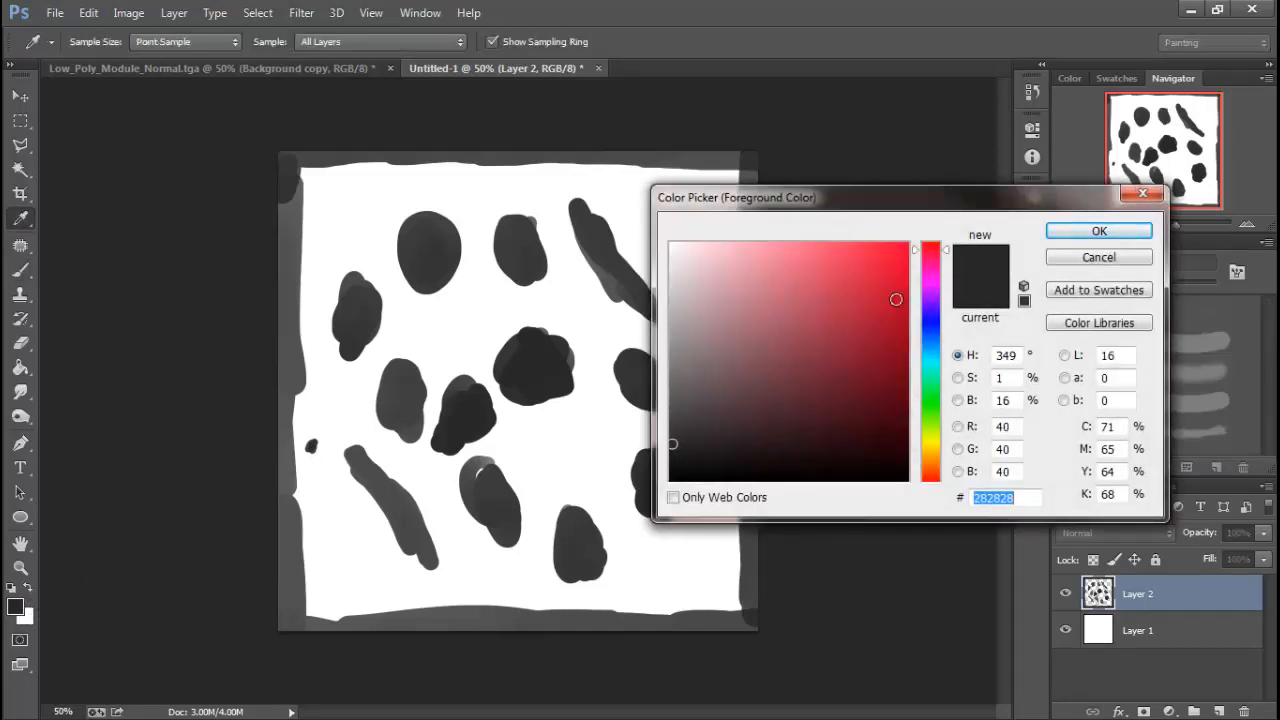
{"action": "left_click", "coordinate": [1100, 232]}
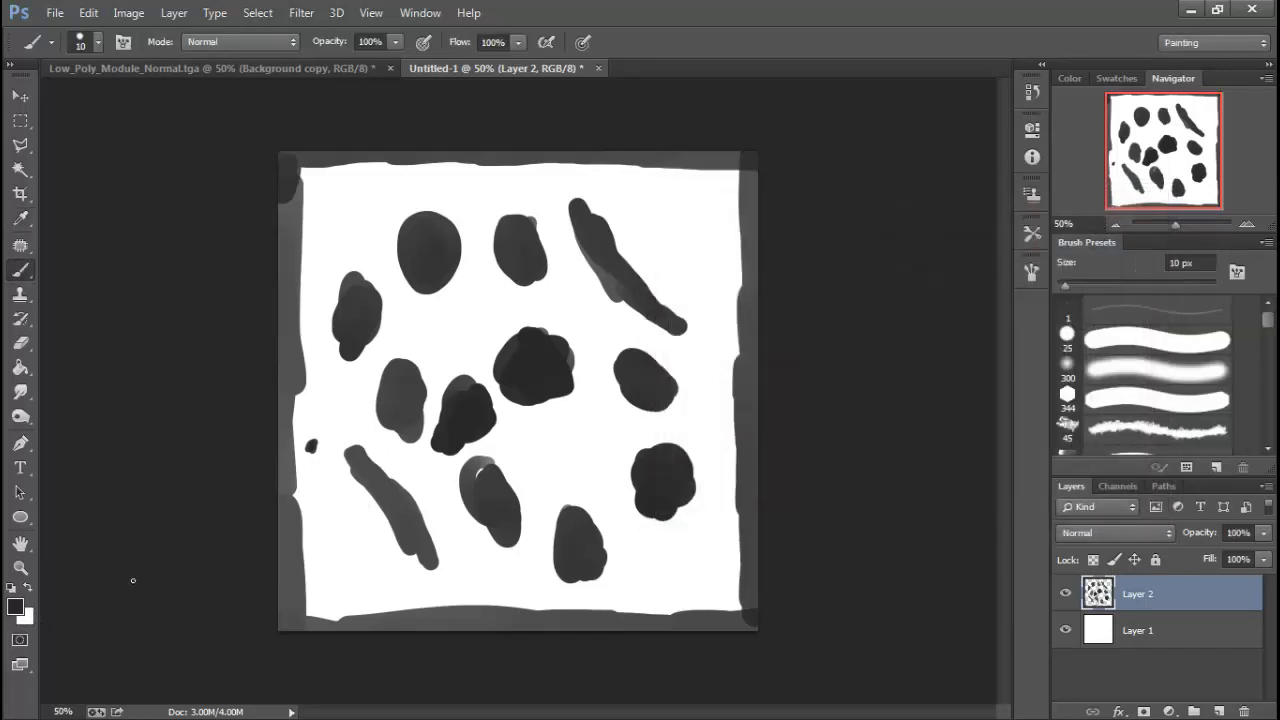
Step: Check the document's colour mode options and keep RGB Color
{"action": "left_click", "coordinate": [136, 14]}
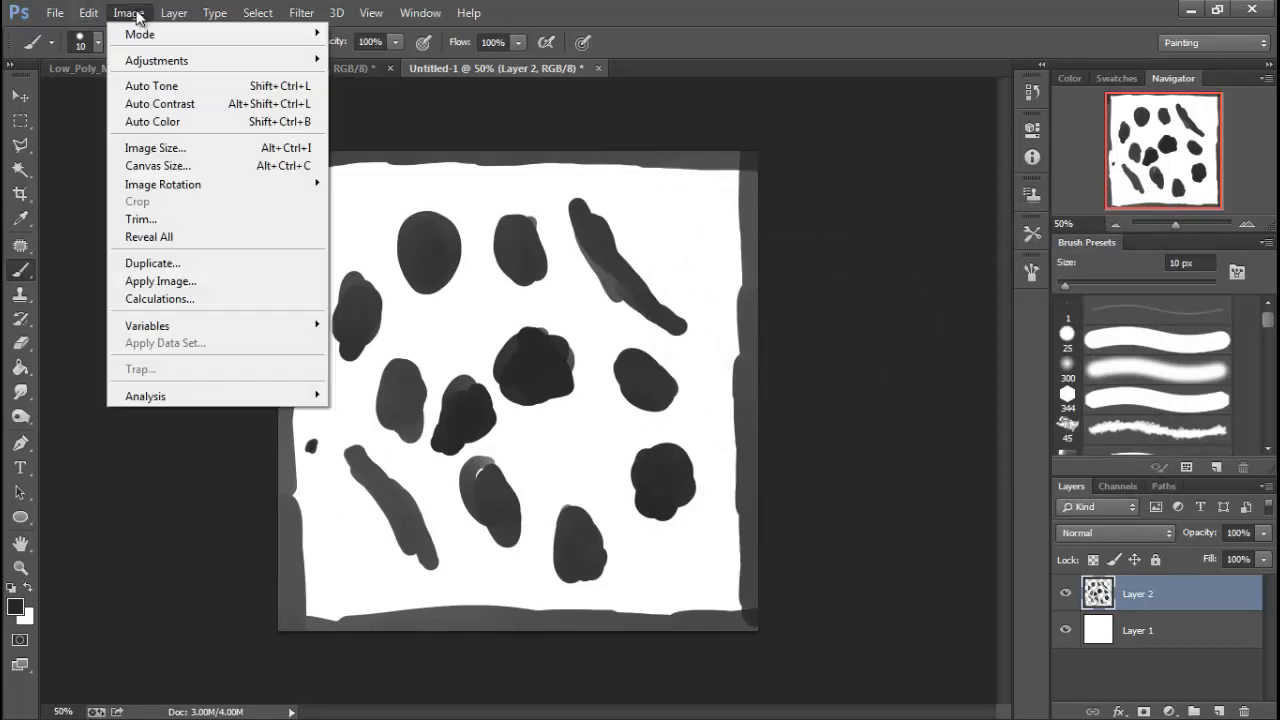
{"action": "mouse_move", "coordinate": [143, 37]}
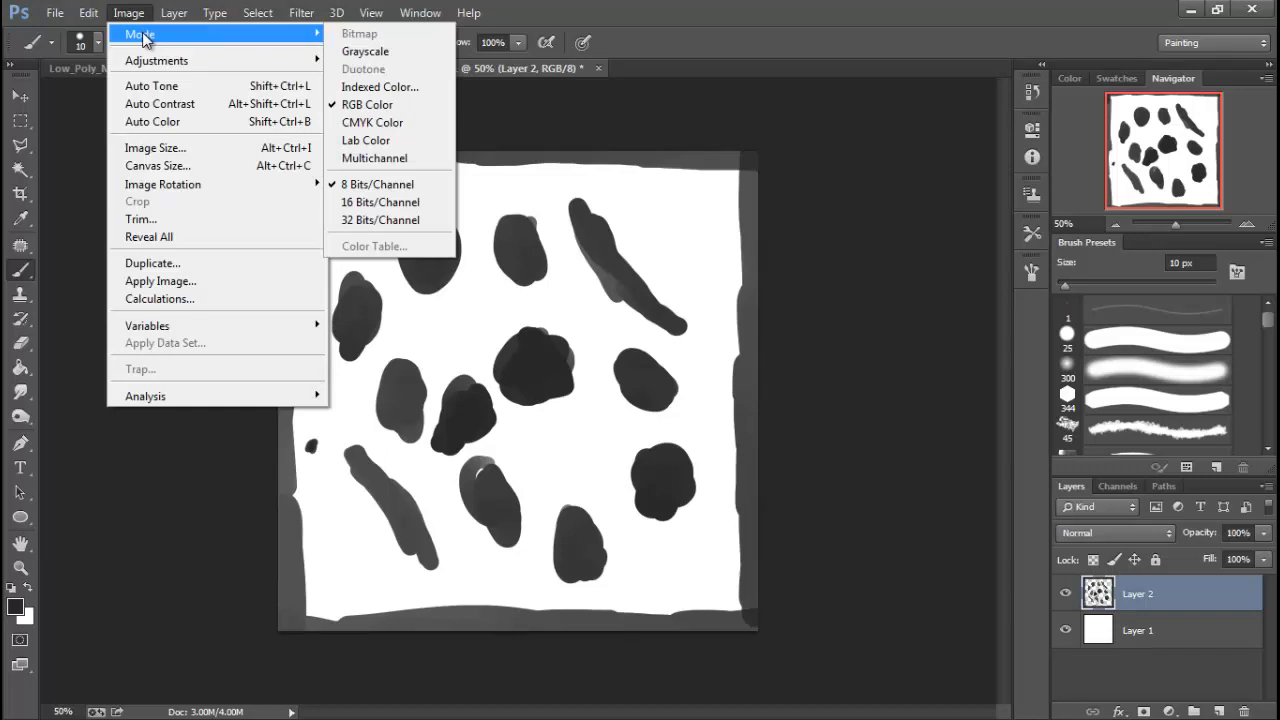
{"action": "left_click", "coordinate": [365, 105]}
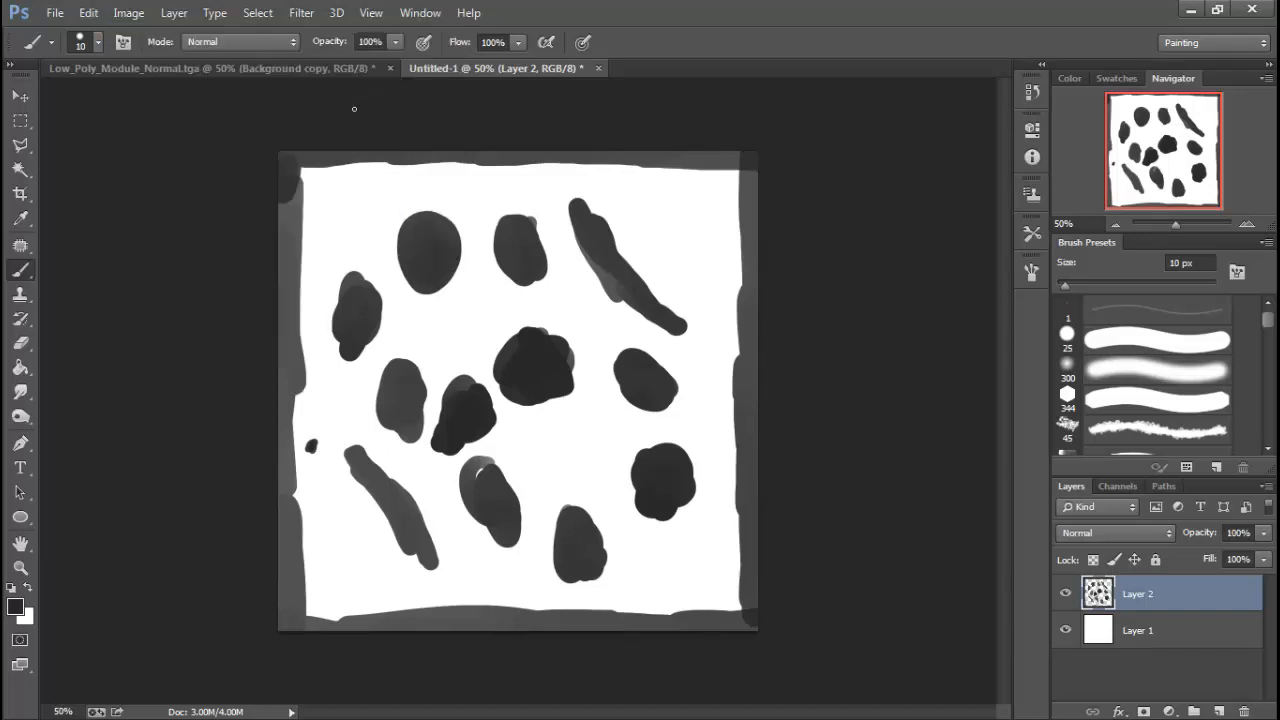
Step: Set the foreground colour to bright red f80023 and paint red spots around both thick diagonal strokes
{"action": "left_click", "coordinate": [16, 607]}
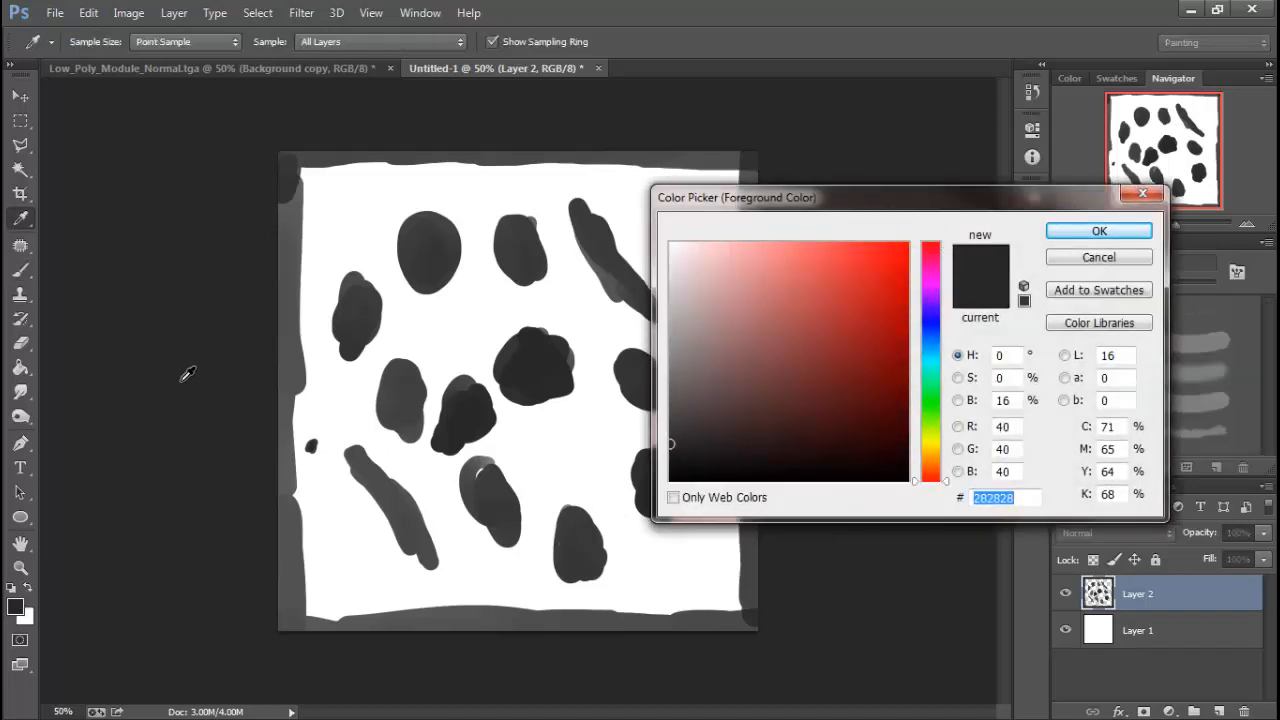
{"action": "left_click_drag", "start_coordinate": [742, 411], "coordinate": [907, 248]}
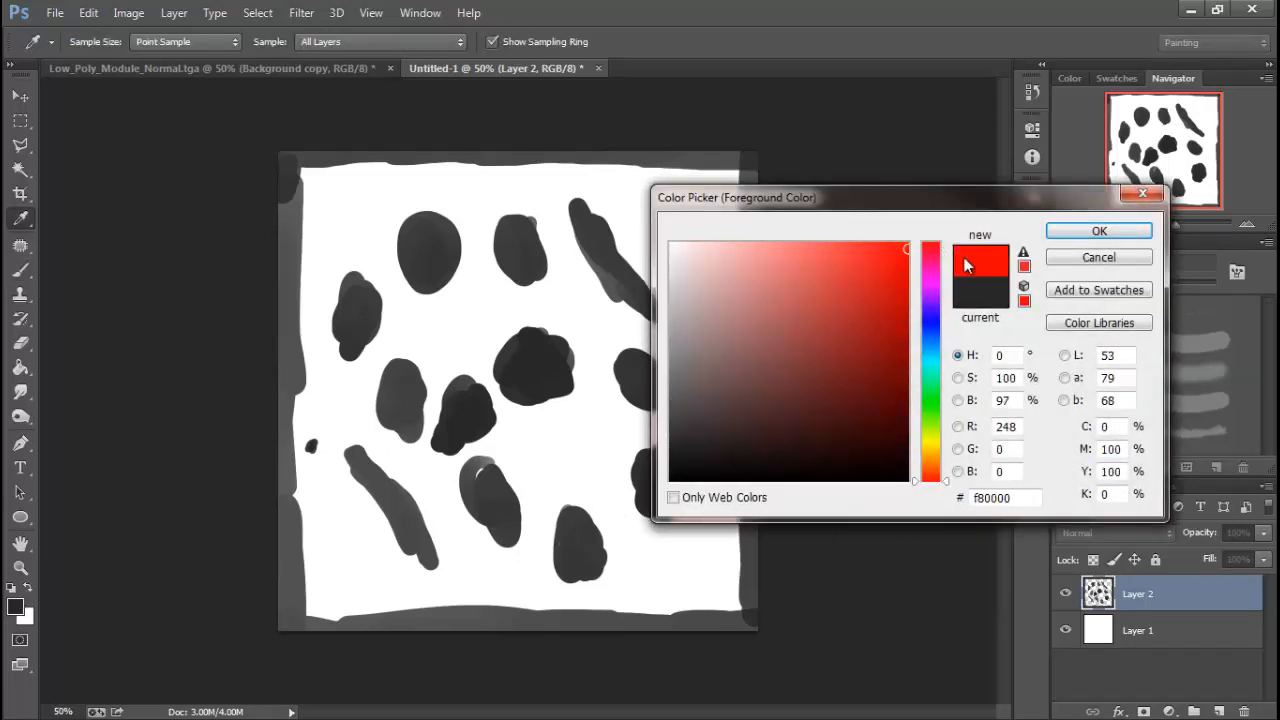
{"action": "left_click", "coordinate": [939, 257]}
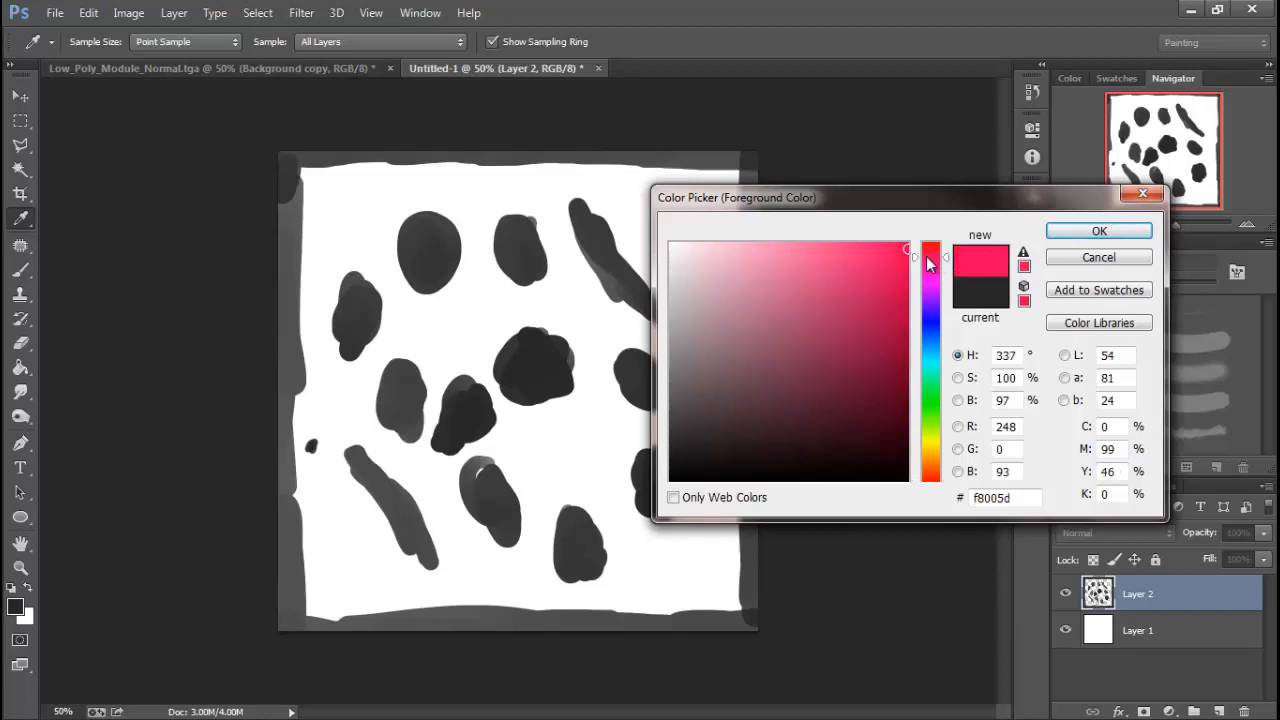
{"action": "left_click_drag", "start_coordinate": [945, 258], "coordinate": [946, 247]}
{"action": "left_click", "coordinate": [1099, 231]}
{"action": "key", "text": "b"}
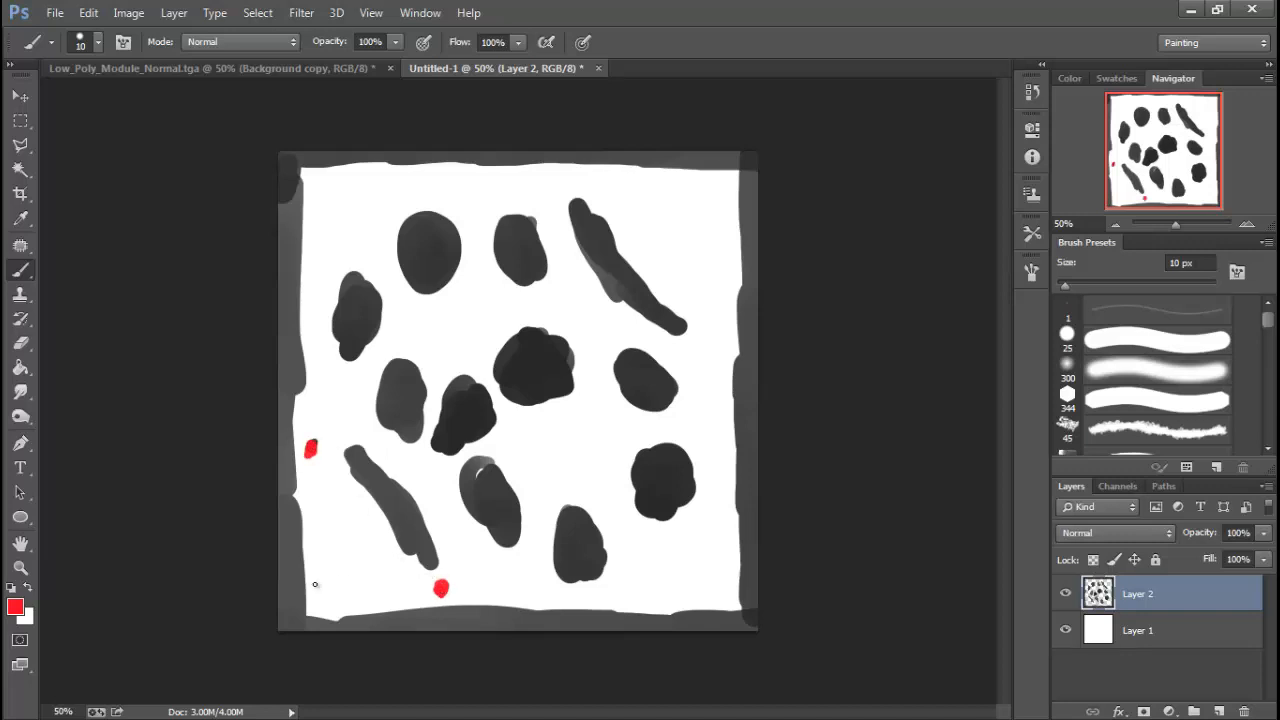
{"action": "left_click_drag", "start_coordinate": [371, 534], "coordinate": [368, 534]}
{"action": "left_click_drag", "start_coordinate": [650, 237], "coordinate": [651, 246]}
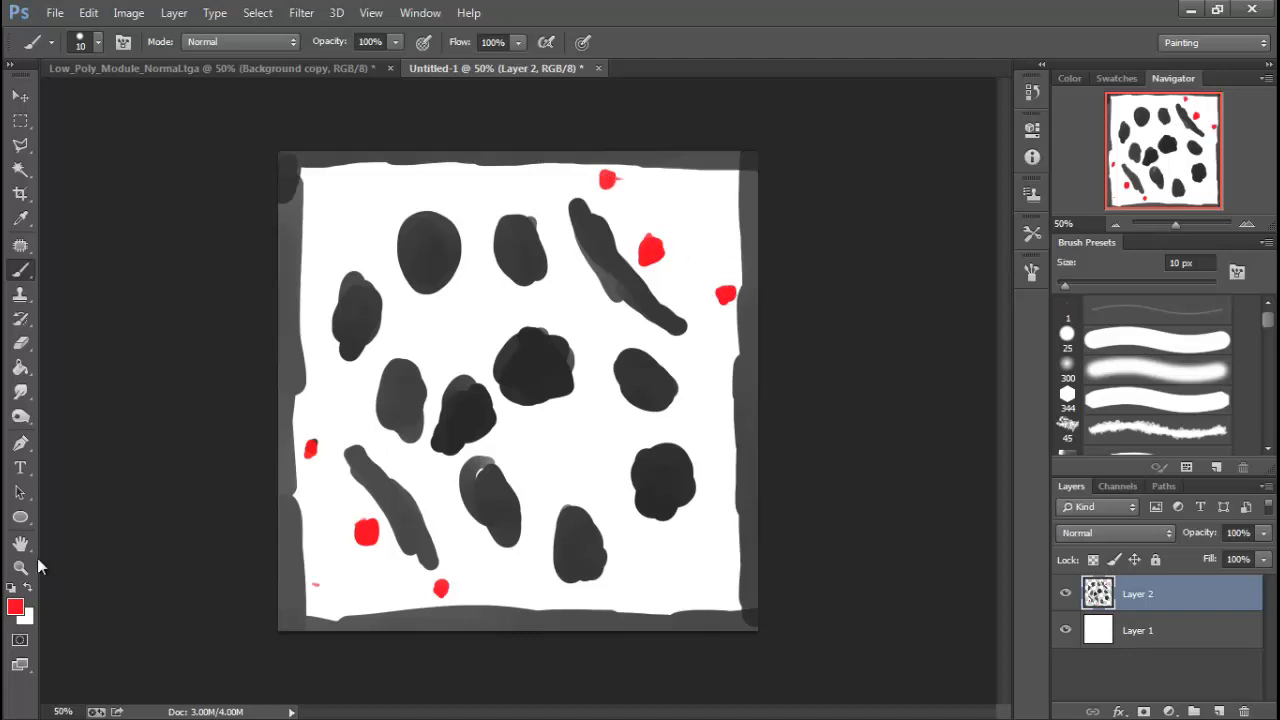
Step: Set the foreground colour to green 00f83a and draw crosses in the upper-right and lower-left corner areas of the canvas
{"action": "left_click", "coordinate": [15, 606]}
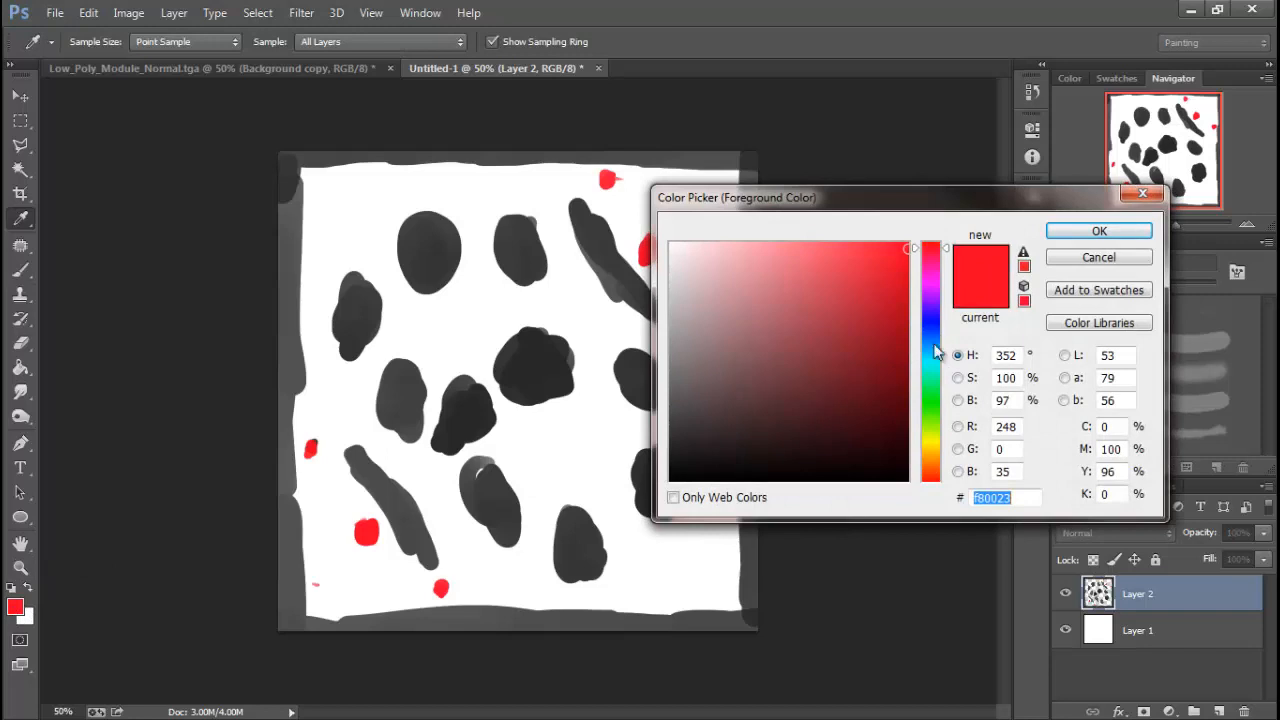
{"action": "left_click", "coordinate": [930, 403]}
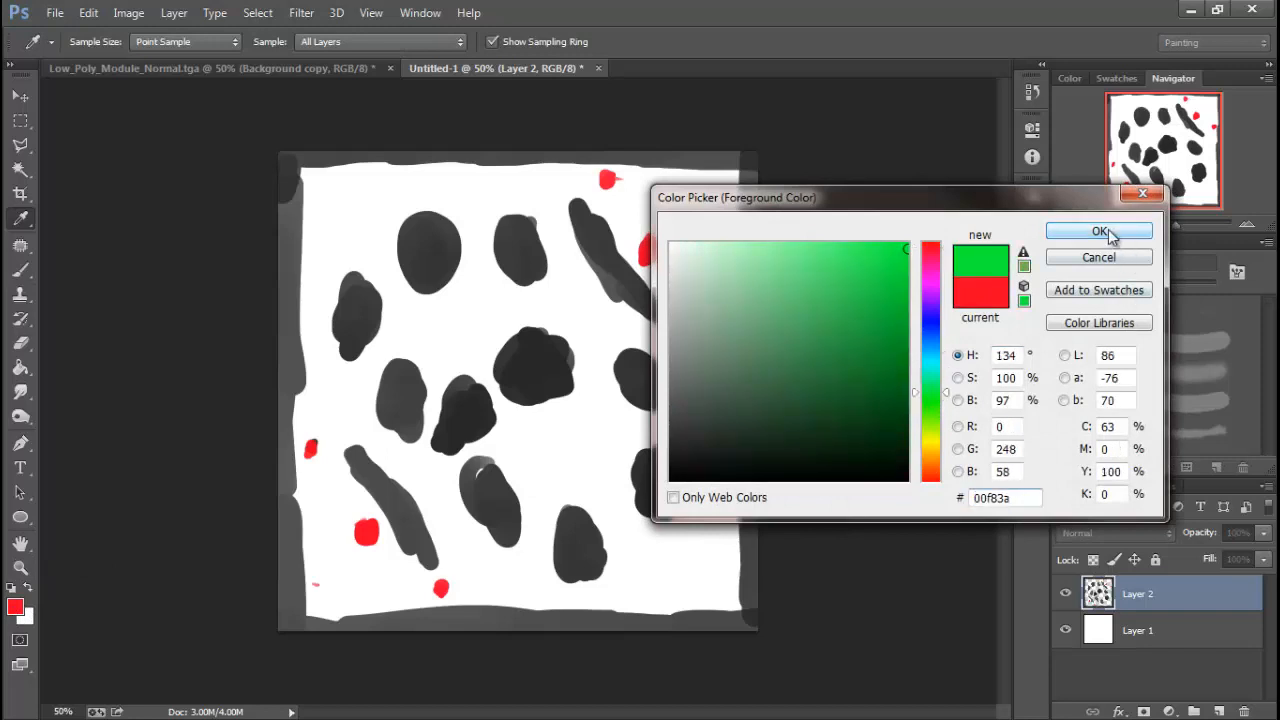
{"action": "left_click", "coordinate": [1099, 231]}
{"action": "key", "text": "b"}
{"action": "left_click_drag", "start_coordinate": [690, 193], "coordinate": [720, 218]}
{"action": "left_click_drag", "start_coordinate": [718, 197], "coordinate": [692, 237]}
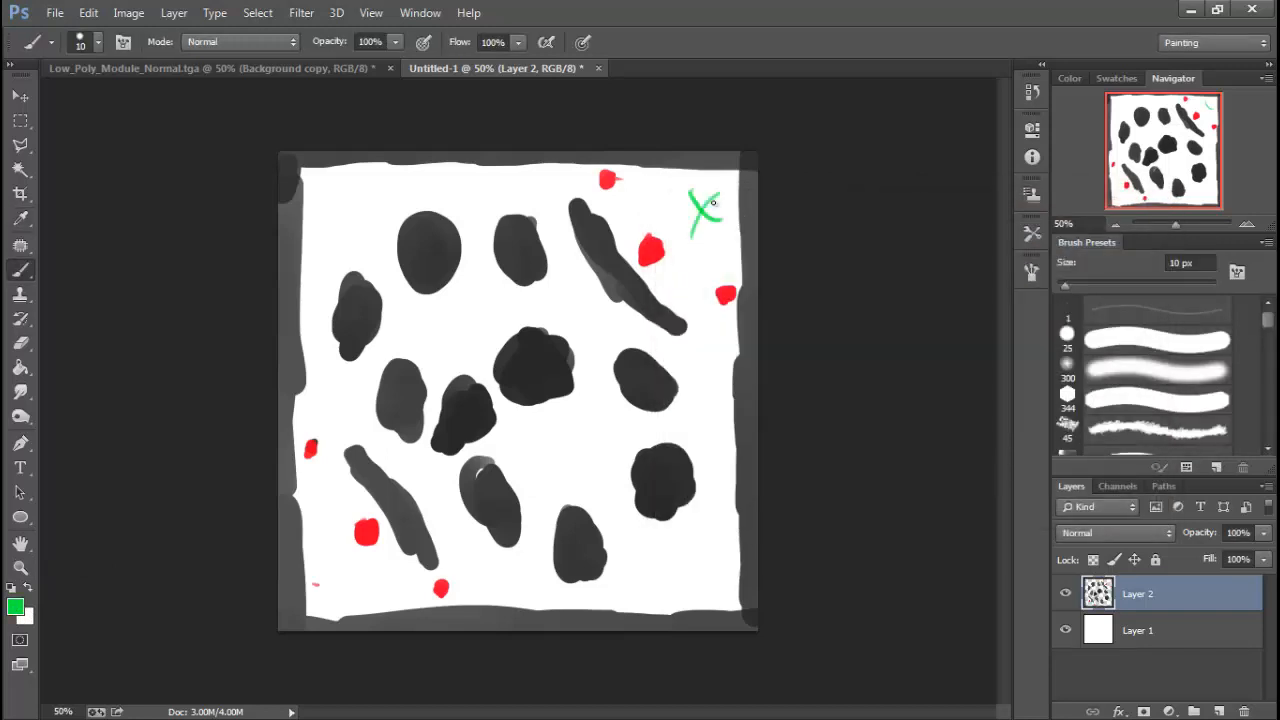
{"action": "mouse_move", "coordinate": [322, 583]}
{"action": "left_mouse_down"}
{"action": "mouse_move", "coordinate": [349, 582]}
{"action": "mouse_move", "coordinate": [327, 605]}
{"action": "left_mouse_up"}
Step: Draw green route lines linking the upper-right area to the lower-left area, one along the right side and one between the central blobs
{"action": "mouse_move", "coordinate": [705, 262]}
{"action": "left_mouse_down"}
{"action": "mouse_move", "coordinate": [709, 462]}
{"action": "mouse_move", "coordinate": [702, 510]}
{"action": "mouse_move", "coordinate": [672, 555]}
{"action": "mouse_move", "coordinate": [595, 589]}
{"action": "mouse_move", "coordinate": [458, 591]}
{"action": "left_mouse_up"}
{"action": "left_click_drag", "start_coordinate": [708, 421], "coordinate": [616, 435]}
{"action": "mouse_move", "coordinate": [537, 452]}
{"action": "left_mouse_down"}
{"action": "mouse_move", "coordinate": [441, 349]}
{"action": "mouse_move", "coordinate": [374, 354]}
{"action": "mouse_move", "coordinate": [345, 442]}
{"action": "left_mouse_up"}
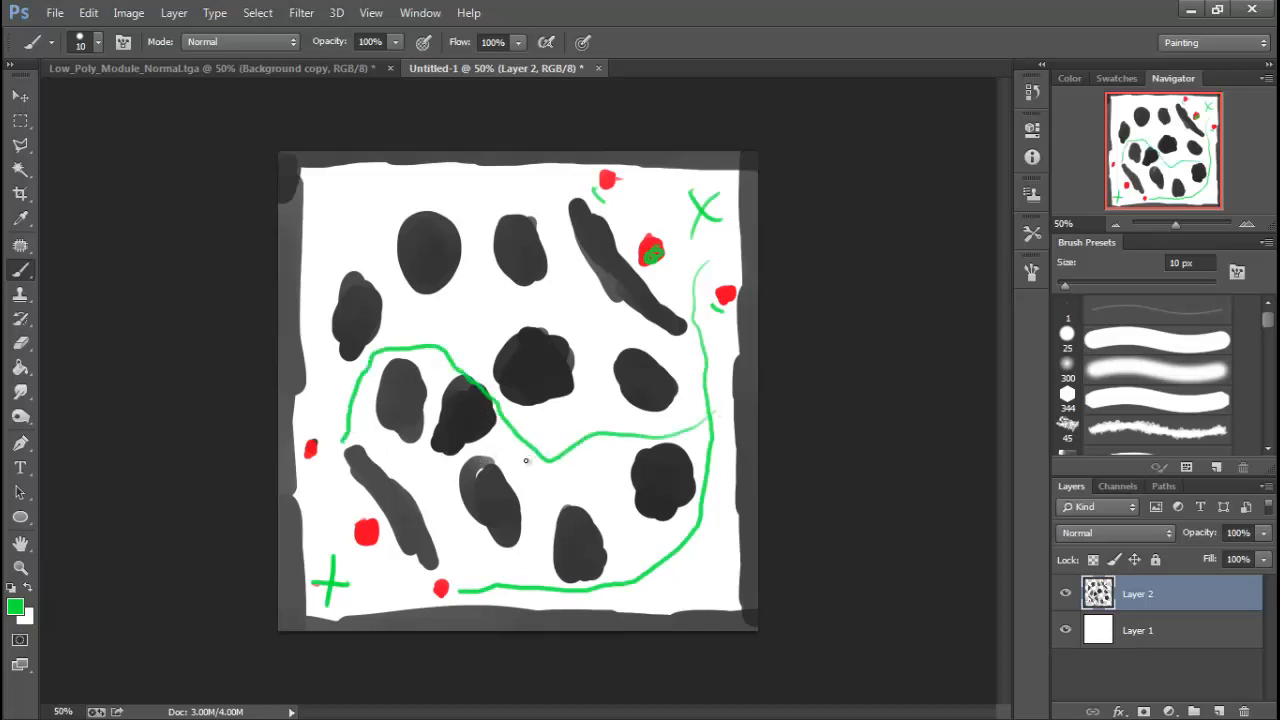
Step: Undo the green route lines and the small green marks on and beside the upper-right red spots
{"action": "key", "text": "ctrl+alt+z"}
{"action": "key", "text": "ctrl+alt+z"}
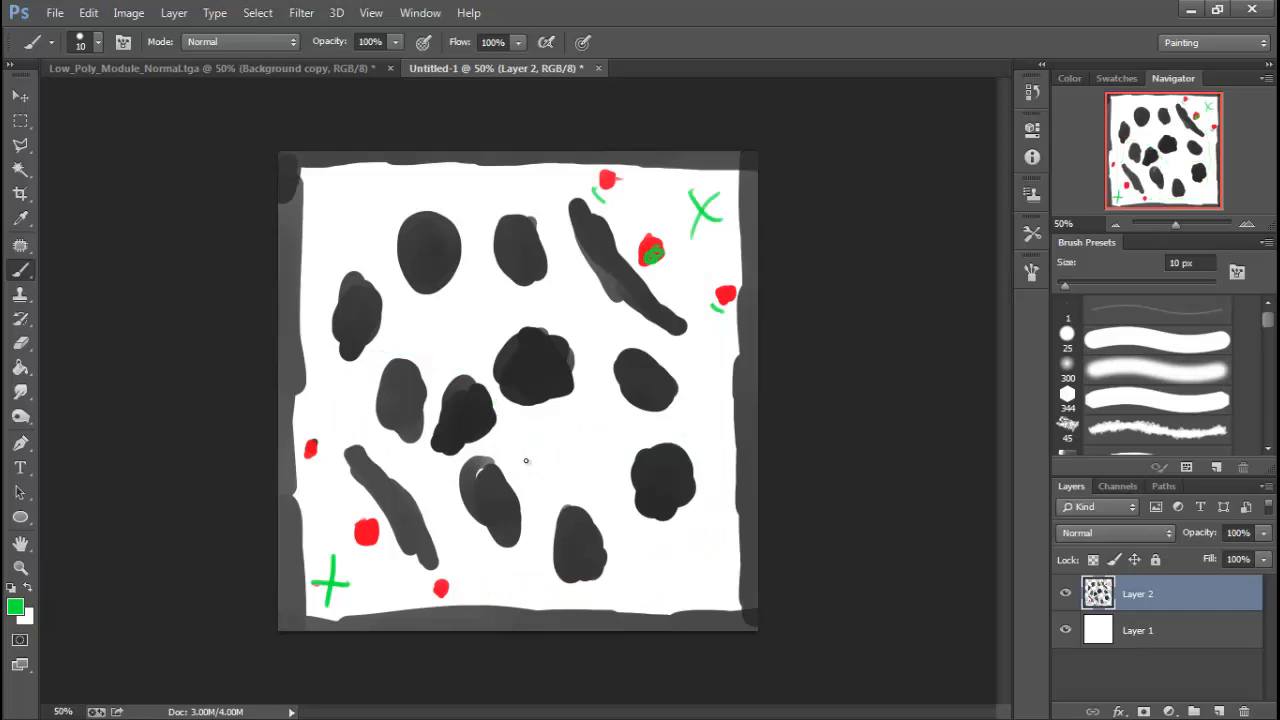
{"action": "key", "text": "ctrl+alt+z"}
{"action": "key", "text": "ctrl+alt+z"}
{"action": "key", "text": "ctrl+alt+z"}
Step: Draw green boundary lines across the upper-right and lower-left corners of the canvas, outside the crosses
{"action": "mouse_move", "coordinate": [686, 159]}
{"action": "left_mouse_down"}
{"action": "mouse_move", "coordinate": [742, 196]}
{"action": "mouse_move", "coordinate": [757, 264]}
{"action": "left_mouse_up"}
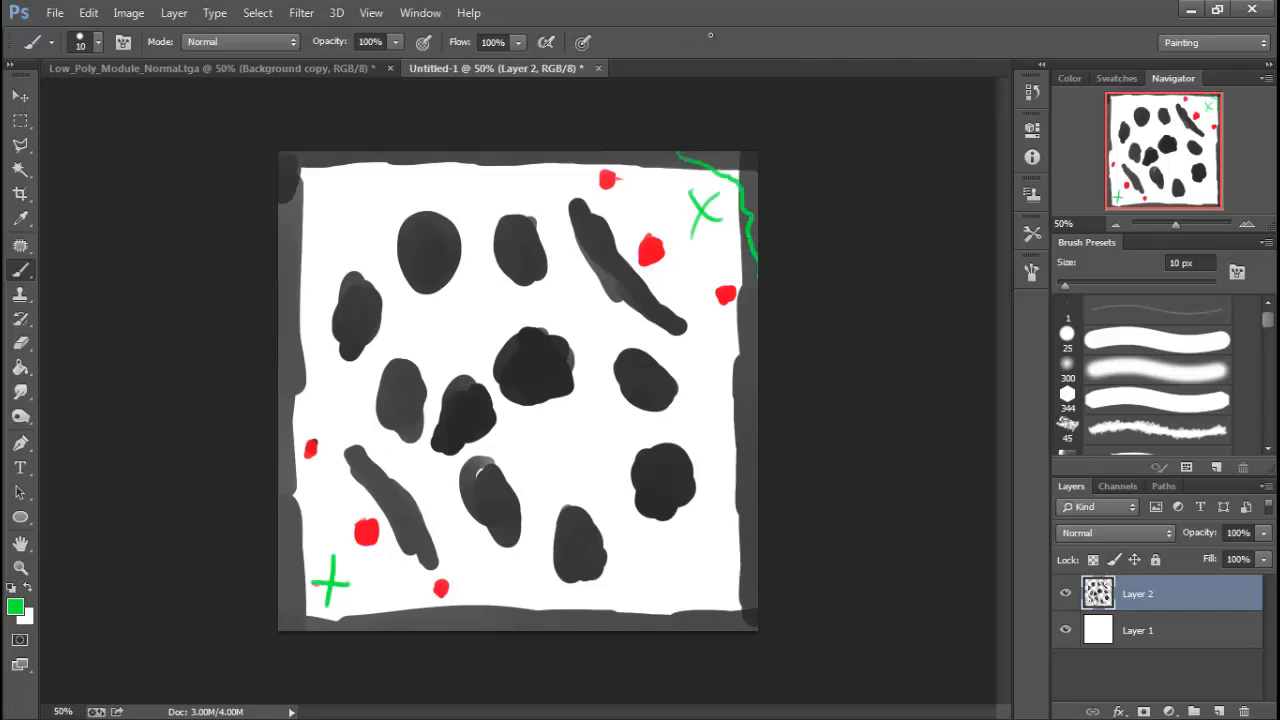
{"action": "left_click_drag", "start_coordinate": [280, 491], "coordinate": [347, 630]}
{"action": "key", "text": "alt+Tab"}
Step: Set the foreground colour to blue 0098f8 and add a new layer between Layer 1 and Layer 2
{"action": "key", "text": "bracketright"}
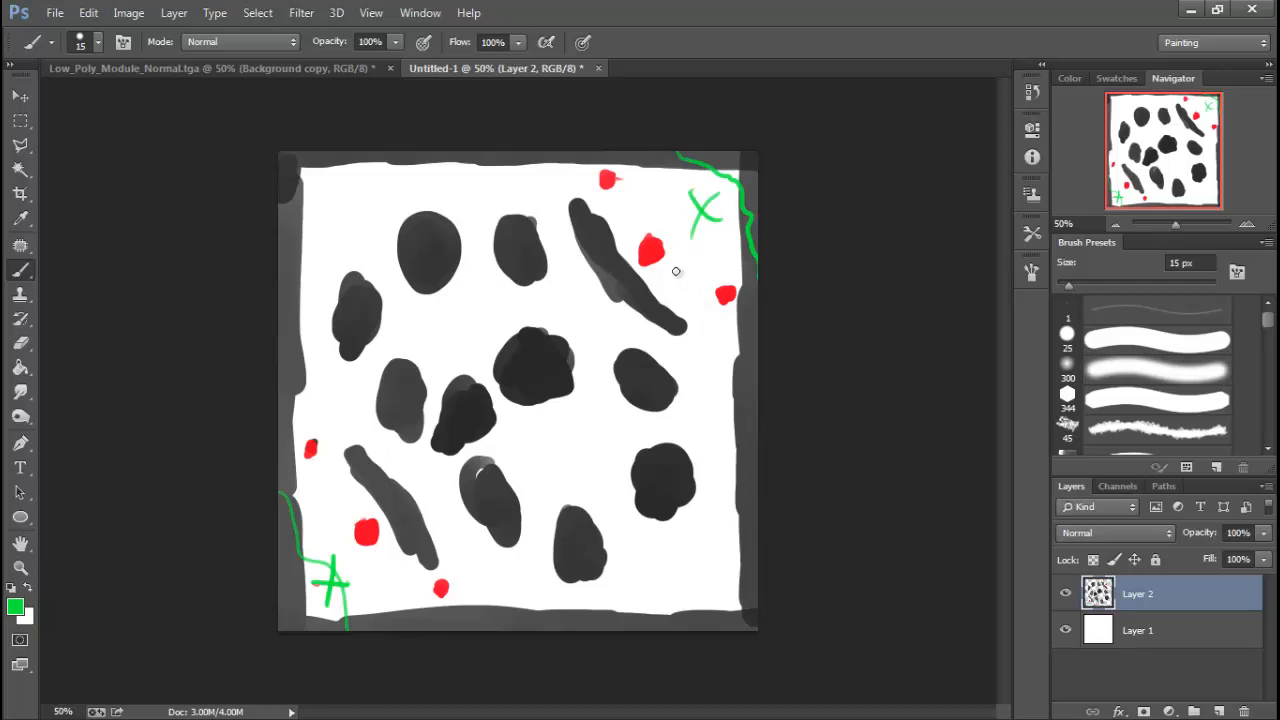
{"action": "left_click", "coordinate": [16, 607]}
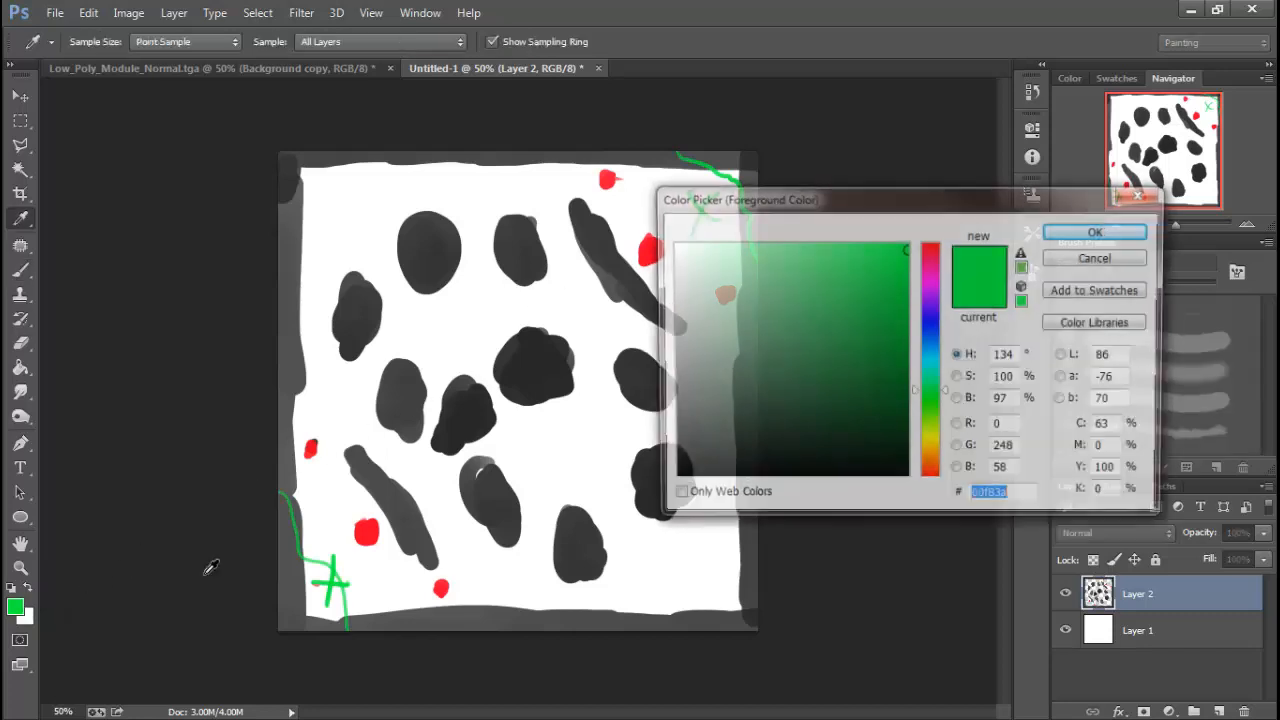
{"action": "left_click_drag", "start_coordinate": [935, 363], "coordinate": [934, 346]}
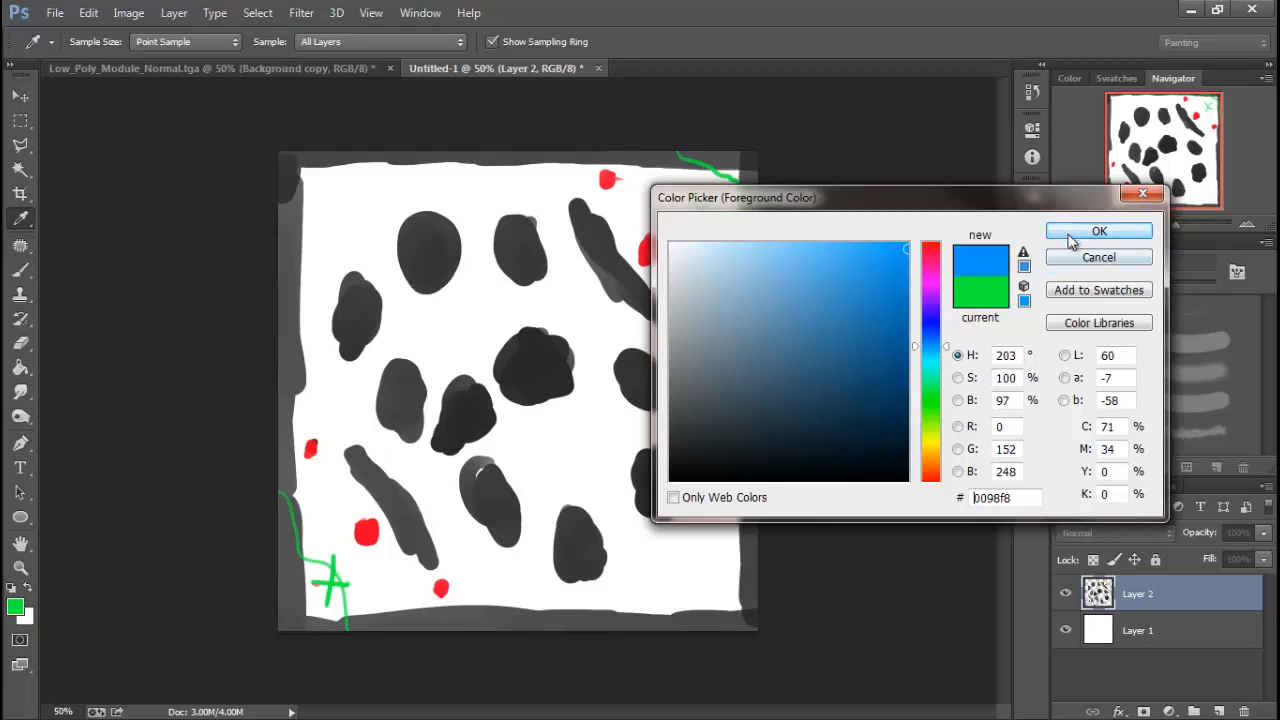
{"action": "left_click", "coordinate": [1099, 231]}
{"action": "key", "text": "bracketright"}
{"action": "key", "text": "bracketright"}
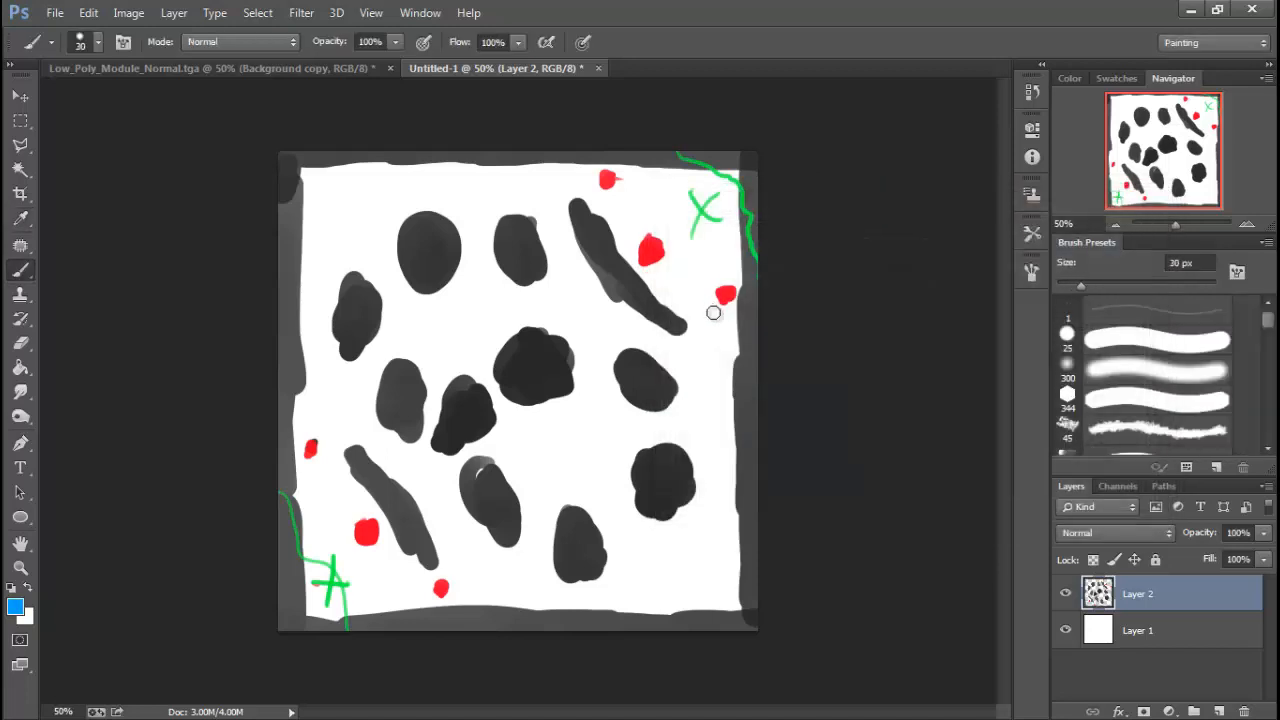
{"action": "left_click", "coordinate": [1158, 642]}
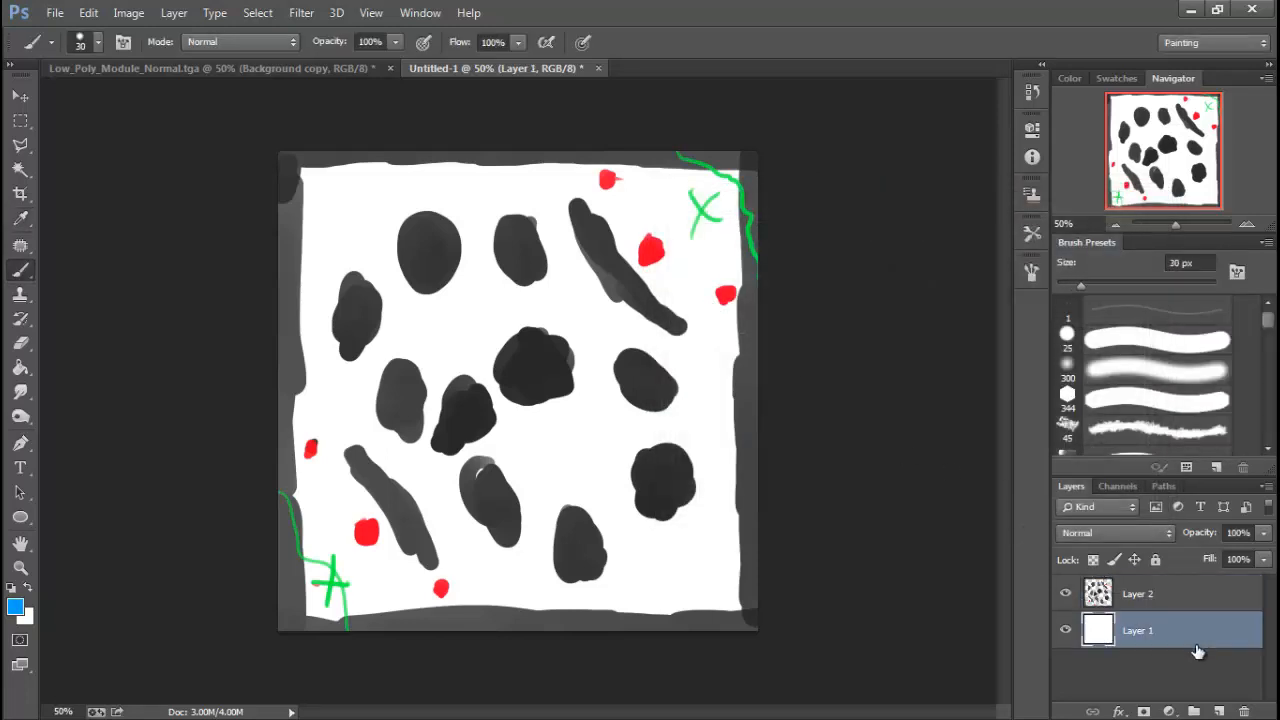
{"action": "left_click", "coordinate": [1219, 711]}
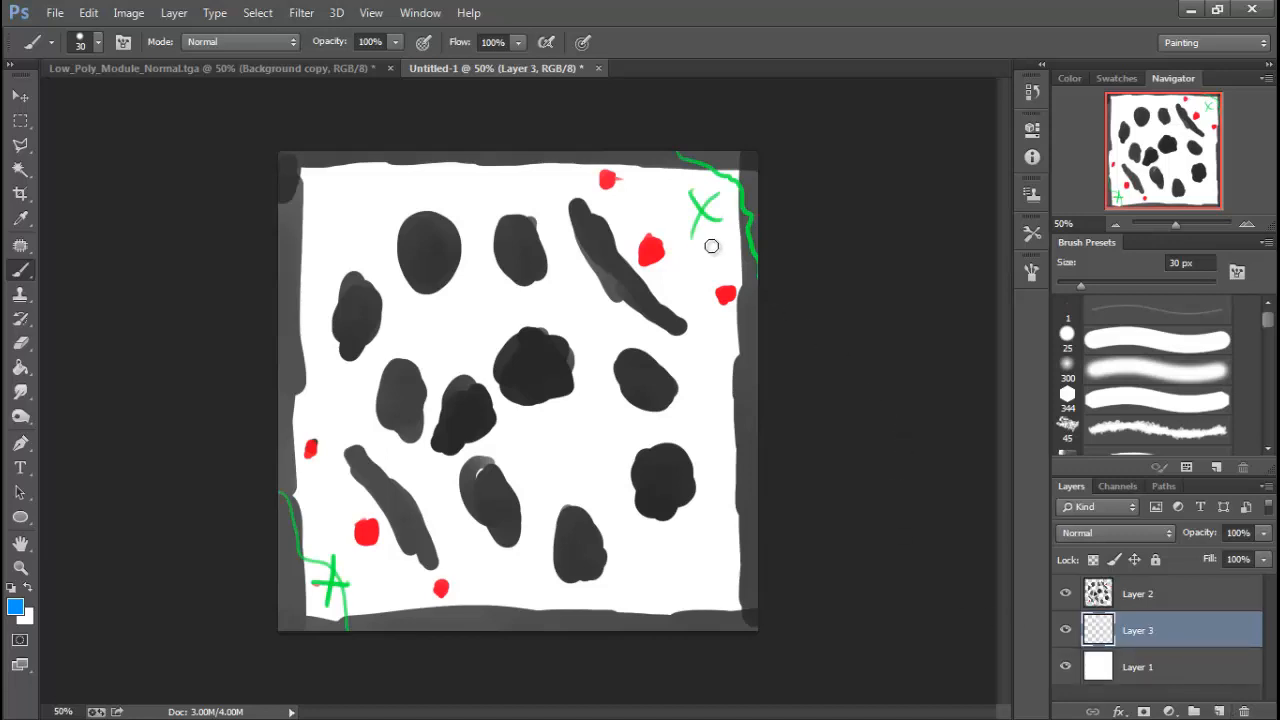
Step: Enlarge the brush to 150 px and paint the upper-right and lower-left corner zones blue, adding a second coat in the upper-right corner
{"action": "key", "text": "bracketright"}
{"action": "key", "text": "bracketright"}
{"action": "key", "text": "bracketright"}
{"action": "key", "text": "bracketright"}
{"action": "key", "text": "bracketright"}
{"action": "key", "text": "bracketright"}
{"action": "key", "text": "bracketright"}
{"action": "key", "text": "bracketright"}
{"action": "key", "text": "bracketright"}
{"action": "mouse_move", "coordinate": [641, 207]}
{"action": "left_mouse_down"}
{"action": "mouse_move", "coordinate": [572, 211]}
{"action": "mouse_move", "coordinate": [644, 237]}
{"action": "mouse_move", "coordinate": [662, 264]}
{"action": "mouse_move", "coordinate": [721, 253]}
{"action": "mouse_move", "coordinate": [743, 316]}
{"action": "left_mouse_up"}
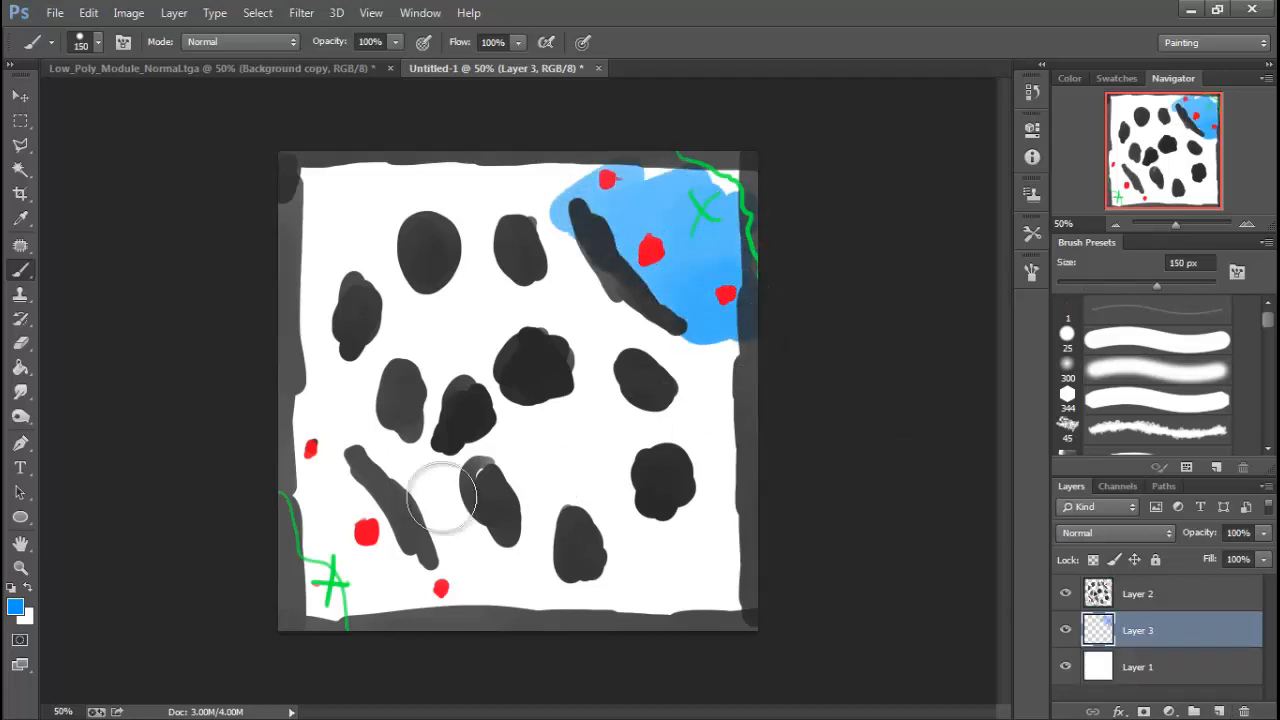
{"action": "mouse_move", "coordinate": [326, 457]}
{"action": "left_mouse_down"}
{"action": "mouse_move", "coordinate": [287, 514]}
{"action": "mouse_move", "coordinate": [336, 559]}
{"action": "mouse_move", "coordinate": [381, 569]}
{"action": "mouse_move", "coordinate": [386, 598]}
{"action": "mouse_move", "coordinate": [412, 613]}
{"action": "mouse_move", "coordinate": [346, 631]}
{"action": "mouse_move", "coordinate": [347, 497]}
{"action": "mouse_move", "coordinate": [335, 520]}
{"action": "mouse_move", "coordinate": [420, 557]}
{"action": "mouse_move", "coordinate": [485, 612]}
{"action": "left_mouse_up"}
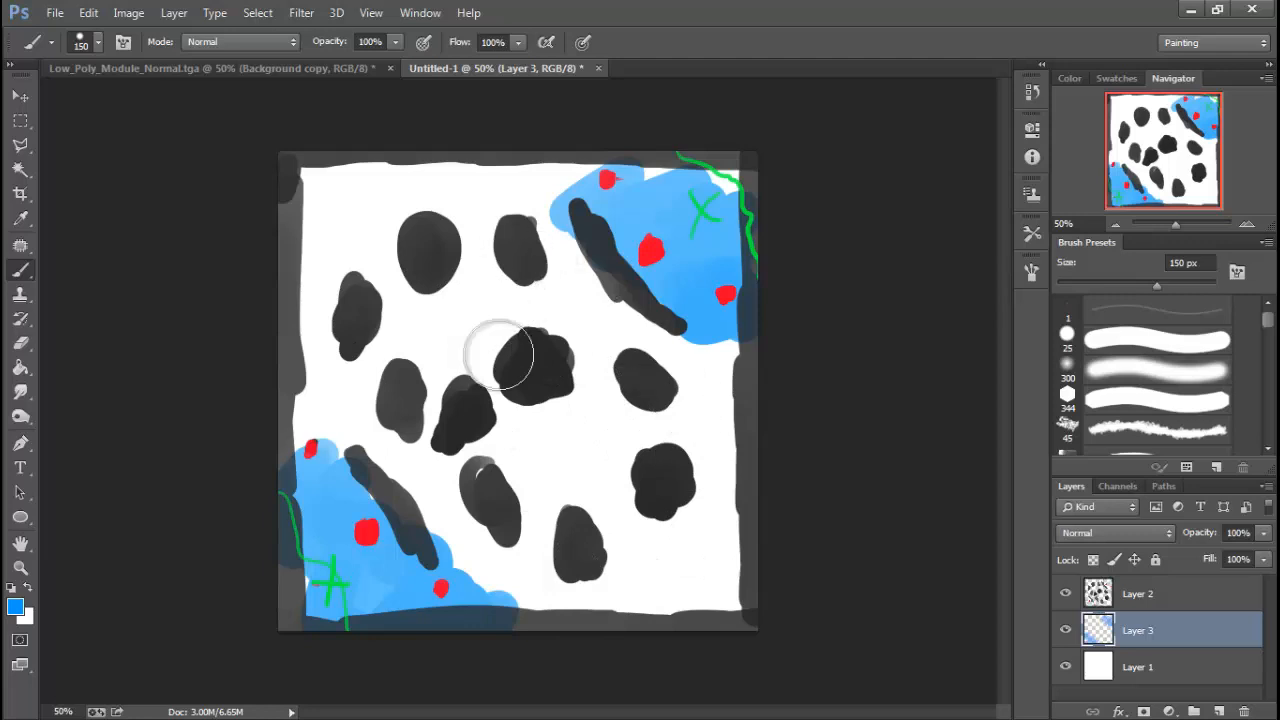
{"action": "left_click_drag", "start_coordinate": [565, 362], "coordinate": [535, 370]}
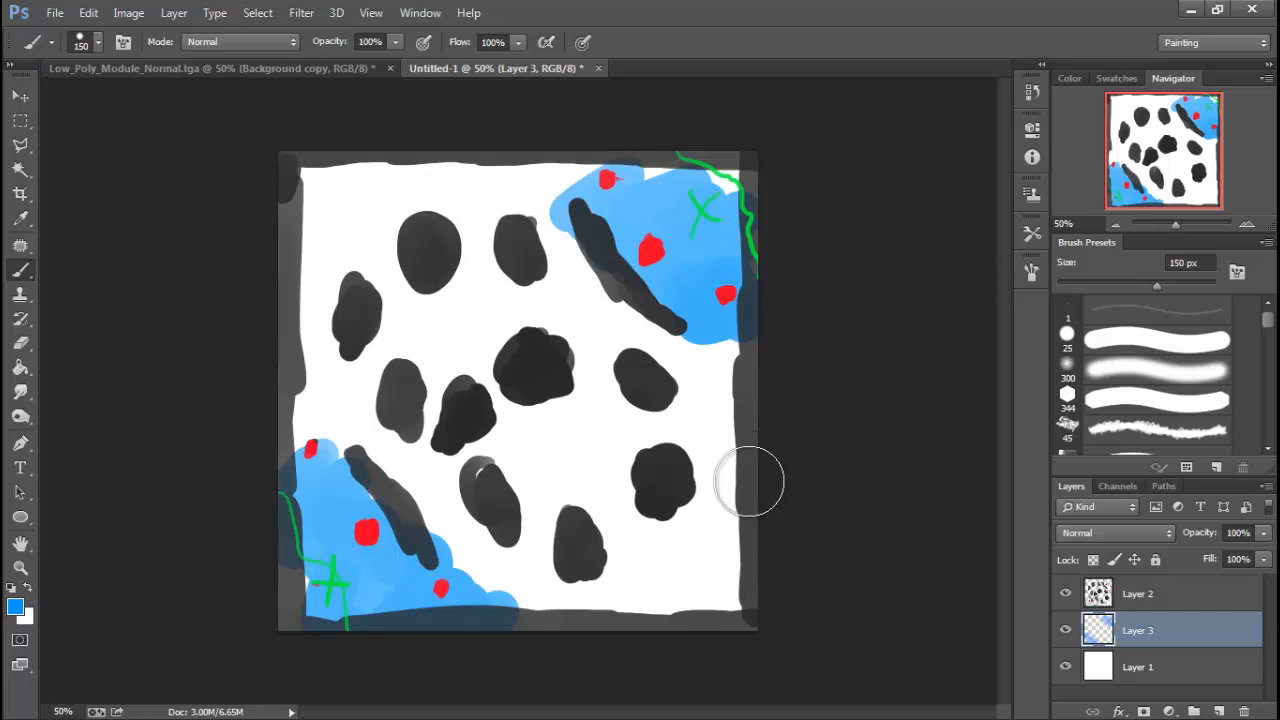
{"action": "mouse_move", "coordinate": [740, 149]}
{"action": "left_mouse_down"}
{"action": "mouse_move", "coordinate": [632, 172]}
{"action": "mouse_move", "coordinate": [732, 290]}
{"action": "left_mouse_up"}
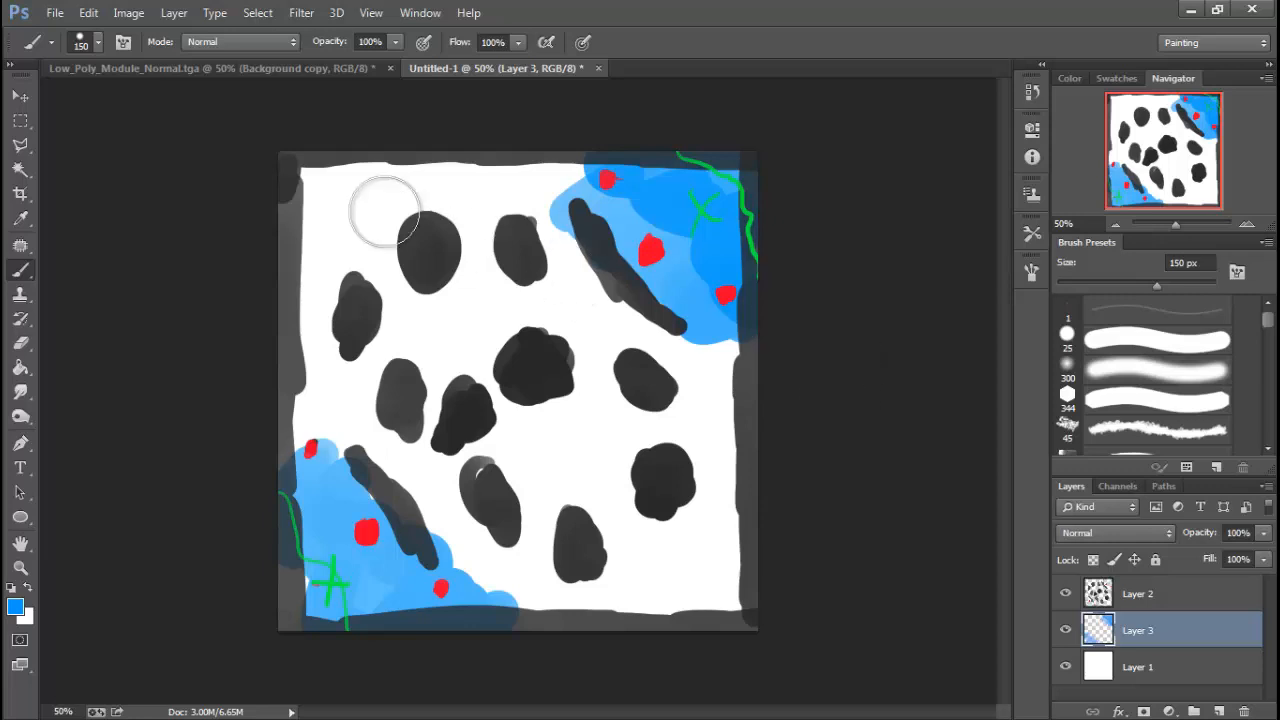
Step: Create a new 1024 × 1024 px RGB document with a white background
{"action": "left_click", "coordinate": [58, 12]}
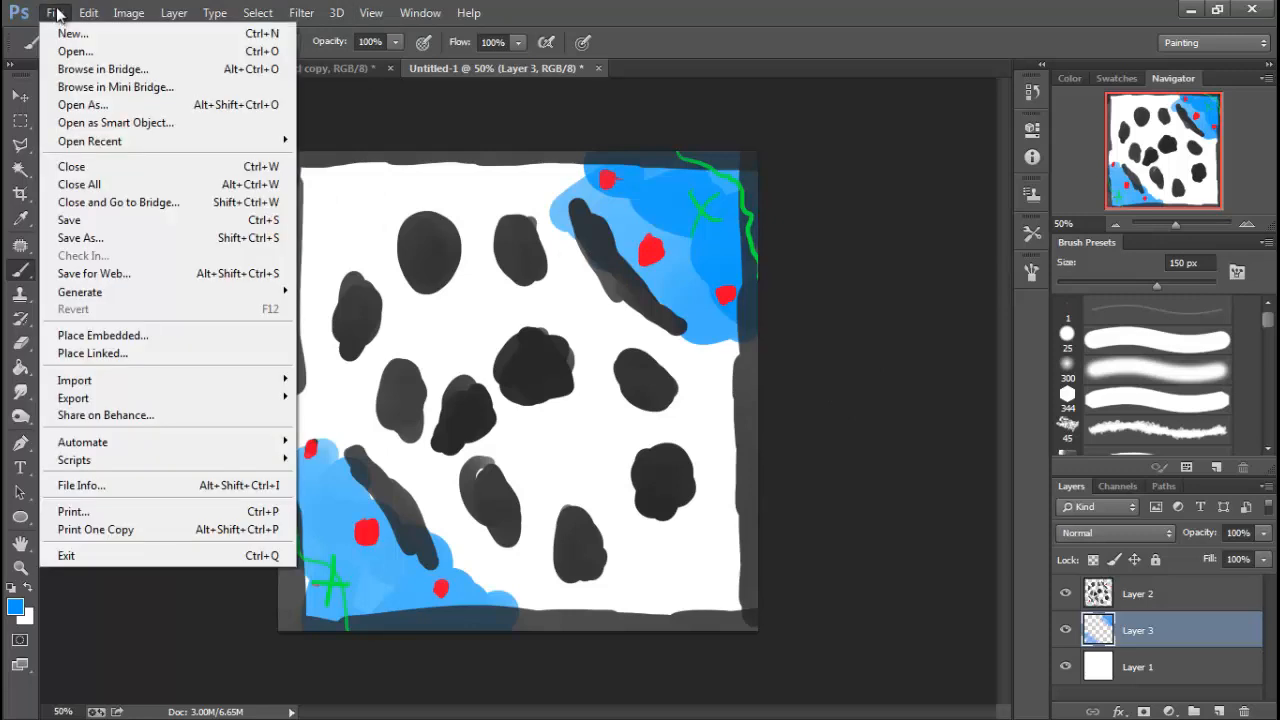
{"action": "left_click", "coordinate": [66, 31]}
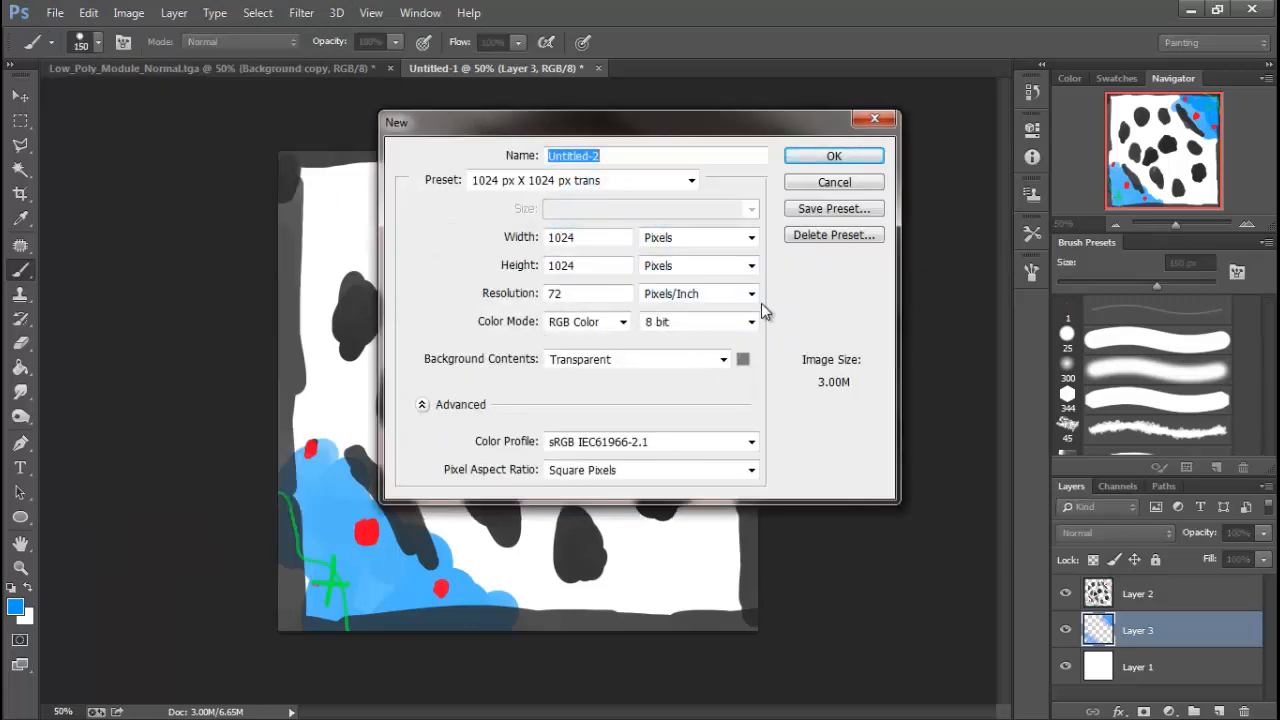
{"action": "left_click", "coordinate": [722, 360]}
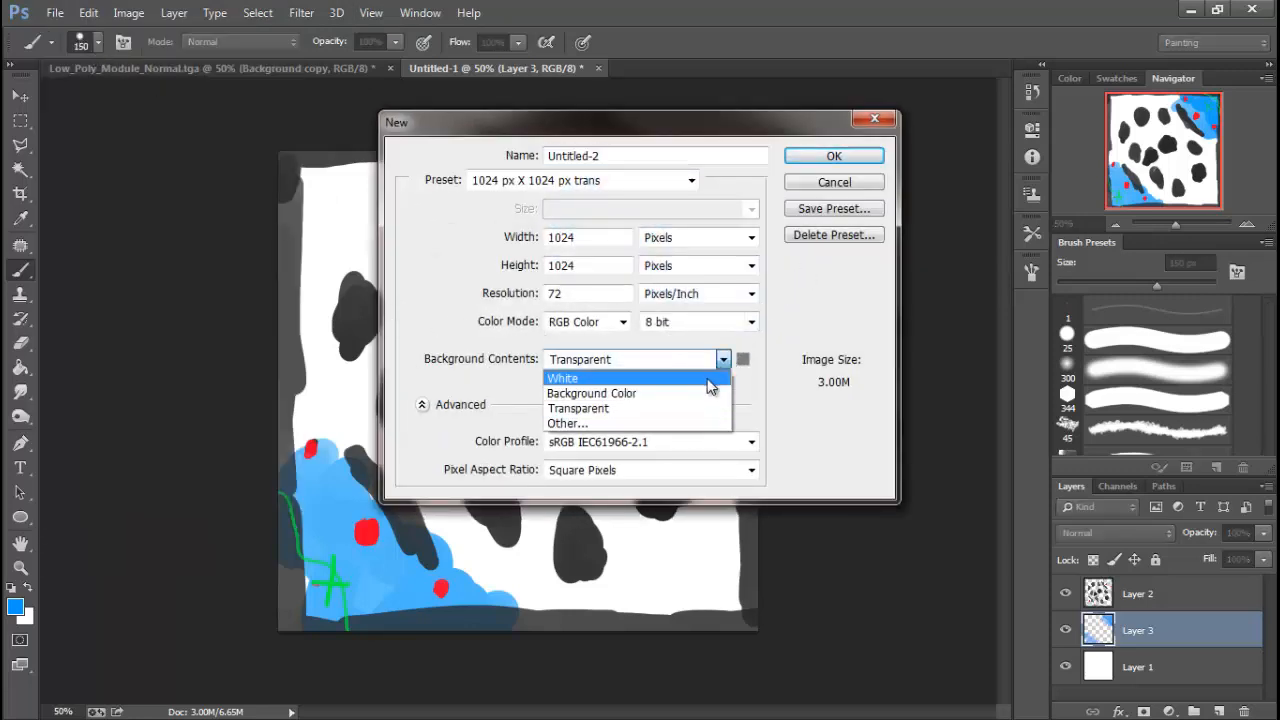
{"action": "left_click", "coordinate": [706, 378]}
{"action": "left_click", "coordinate": [834, 160]}
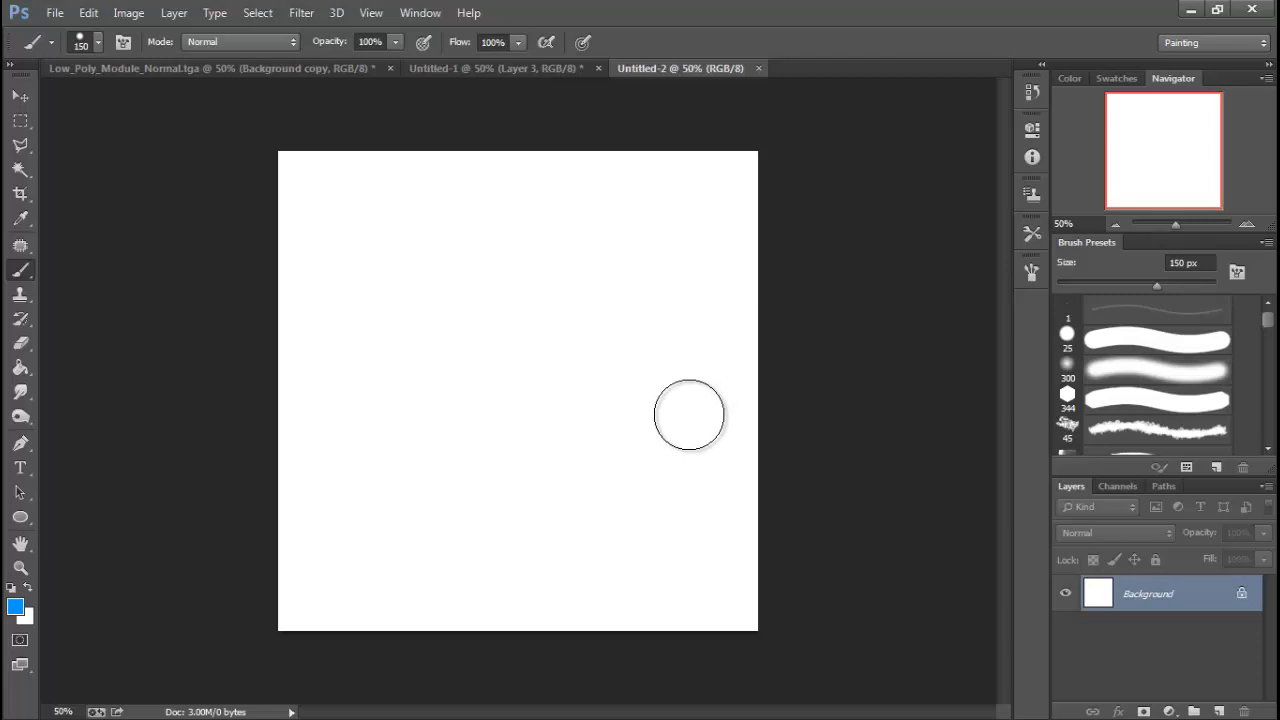
Step: Reduce the brush to 9 px and handwrite "Test" in blue in the upper-left part of the canvas
{"action": "key", "text": "["}
{"action": "key", "text": "["}
{"action": "key", "text": "["}
{"action": "key", "text": "["}
{"action": "key", "text": "["}
{"action": "key", "text": "["}
{"action": "key", "text": "["}
{"action": "key", "text": "["}
{"action": "key", "text": "["}
{"action": "key", "text": "["}
{"action": "key", "text": "["}
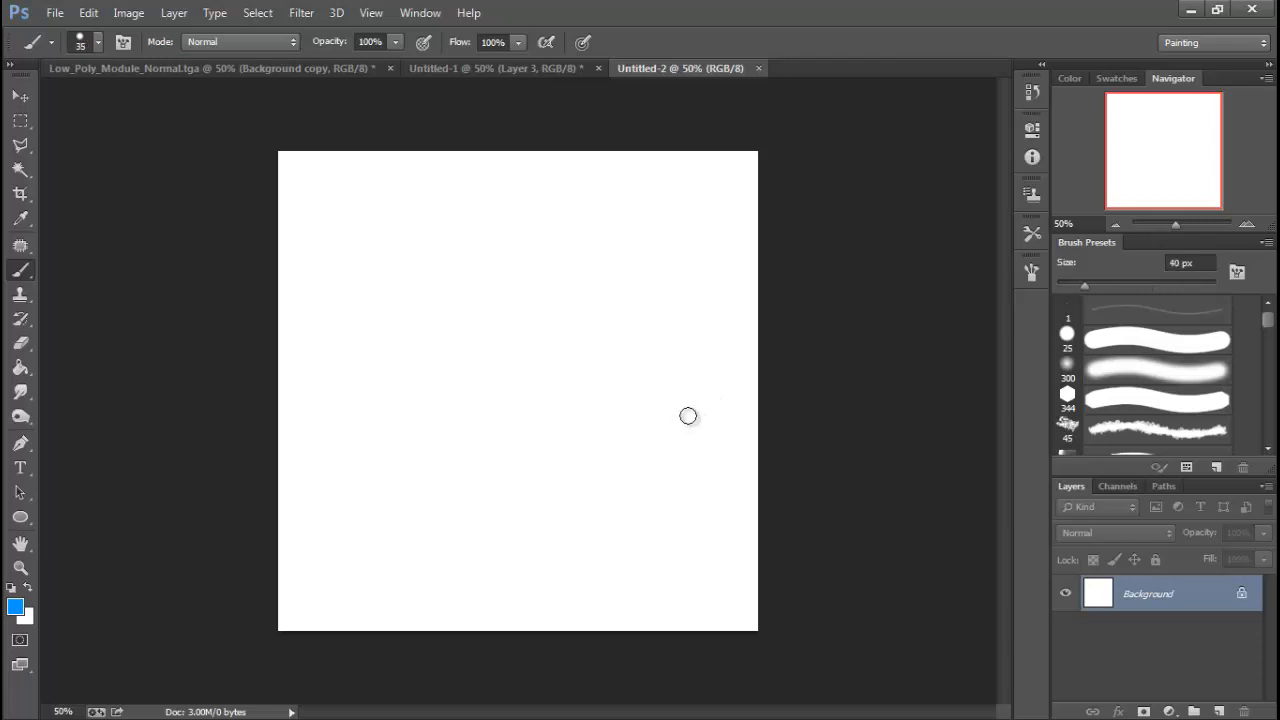
{"action": "key", "text": "["}
{"action": "key", "text": "["}
{"action": "key", "text": "["}
{"action": "key", "text": "["}
{"action": "key", "text": "["}
{"action": "key", "text": "["}
{"action": "mouse_move", "coordinate": [284, 264]}
{"action": "left_mouse_down"}
{"action": "mouse_move", "coordinate": [374, 201]}
{"action": "mouse_move", "coordinate": [327, 313]}
{"action": "left_mouse_up"}
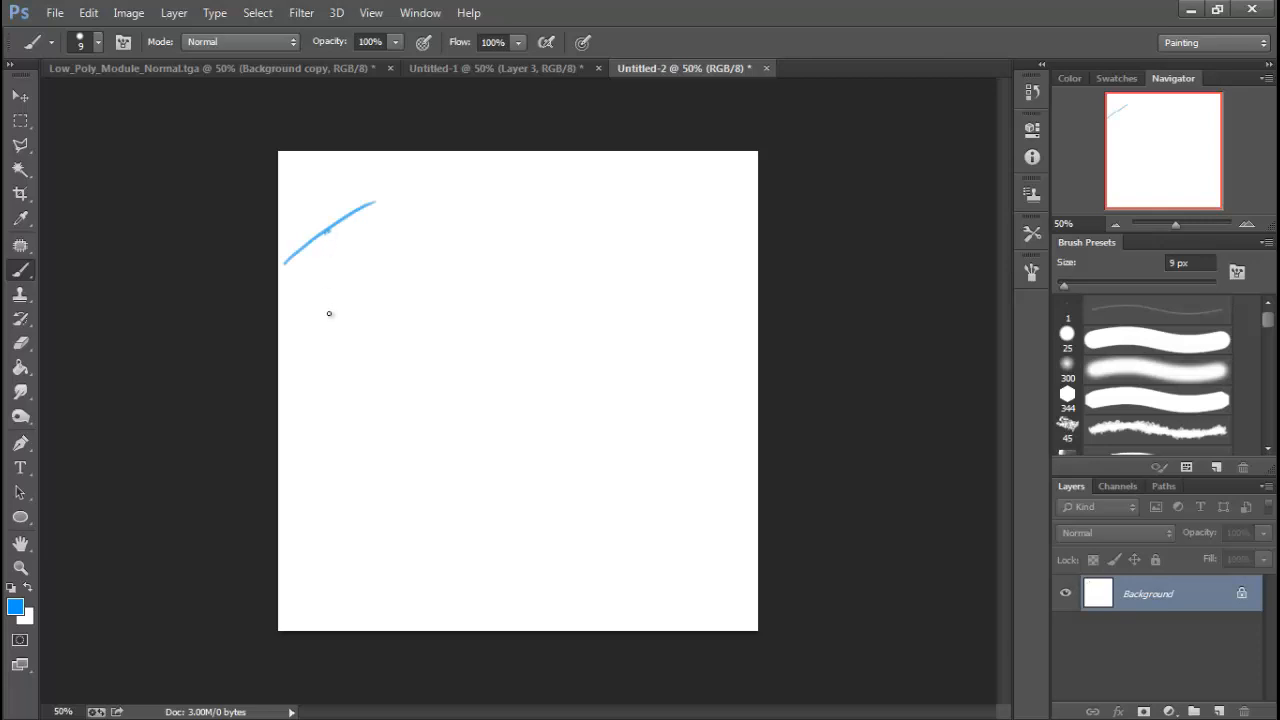
{"action": "mouse_move", "coordinate": [352, 272]}
{"action": "left_mouse_down"}
{"action": "mouse_move", "coordinate": [386, 246]}
{"action": "mouse_move", "coordinate": [379, 282]}
{"action": "left_mouse_up"}
{"action": "left_click_drag", "start_coordinate": [411, 198], "coordinate": [410, 272]}
{"action": "left_click_drag", "start_coordinate": [380, 270], "coordinate": [433, 238]}
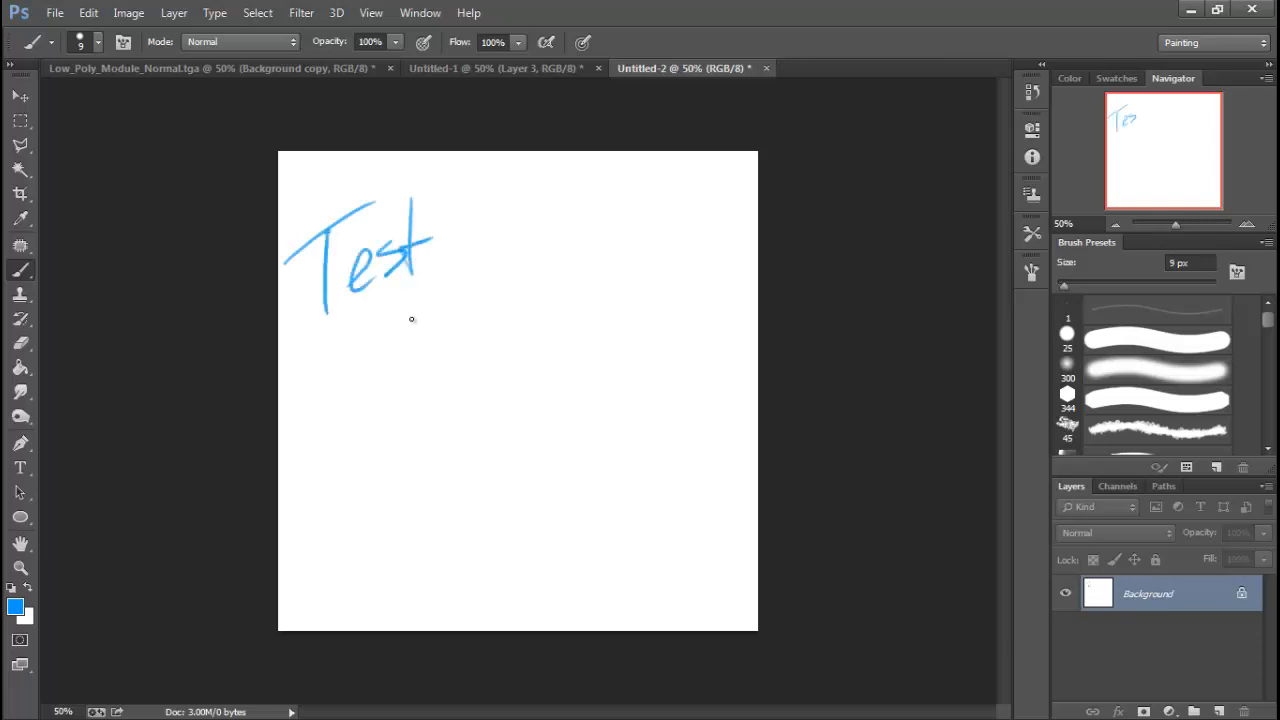
Step: Handwrite "map" and "it" diagonally below "Test", towards the middle of the canvas
{"action": "mouse_move", "coordinate": [409, 314]}
{"action": "left_mouse_down"}
{"action": "mouse_move", "coordinate": [470, 316]}
{"action": "mouse_move", "coordinate": [499, 294]}
{"action": "mouse_move", "coordinate": [521, 343]}
{"action": "left_mouse_up"}
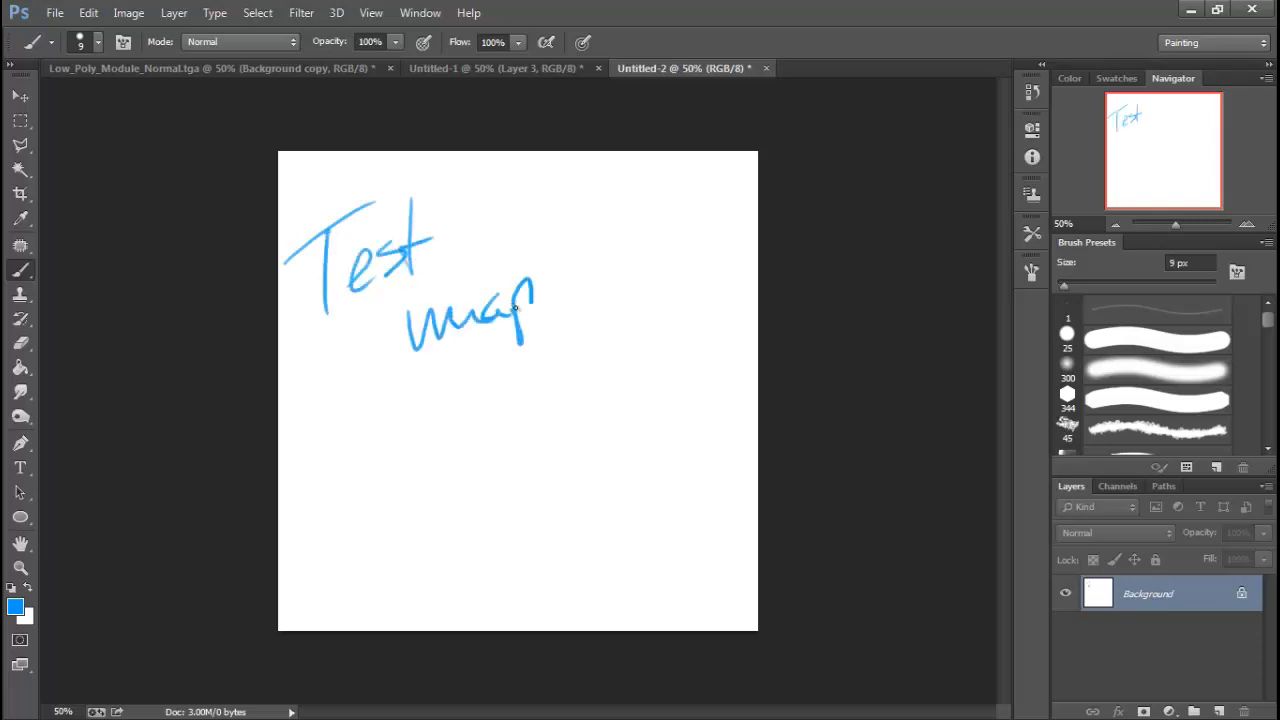
{"action": "left_click_drag", "start_coordinate": [521, 296], "coordinate": [510, 310]}
{"action": "left_click_drag", "start_coordinate": [486, 392], "coordinate": [493, 430]}
{"action": "left_click_drag", "start_coordinate": [502, 355], "coordinate": [496, 415]}
{"action": "left_click_drag", "start_coordinate": [485, 399], "coordinate": [525, 378]}
{"action": "left_click", "coordinate": [465, 372]}
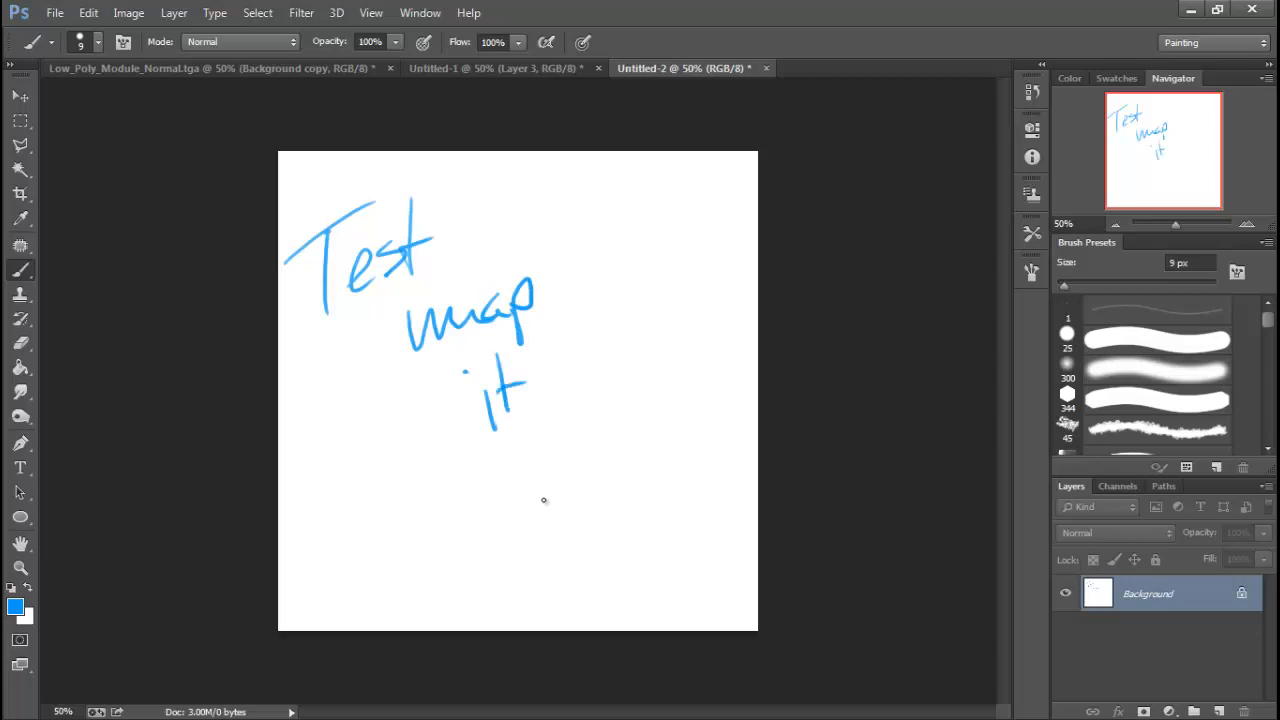
Step: Handwrite "is" below the previous word and draw a smiley face in the lower-right part of the canvas
{"action": "left_click_drag", "start_coordinate": [547, 487], "coordinate": [545, 517]}
{"action": "mouse_move", "coordinate": [579, 456]}
{"action": "left_mouse_down"}
{"action": "mouse_move", "coordinate": [562, 468]}
{"action": "mouse_move", "coordinate": [570, 510]}
{"action": "left_mouse_up"}
{"action": "left_click", "coordinate": [644, 551]}
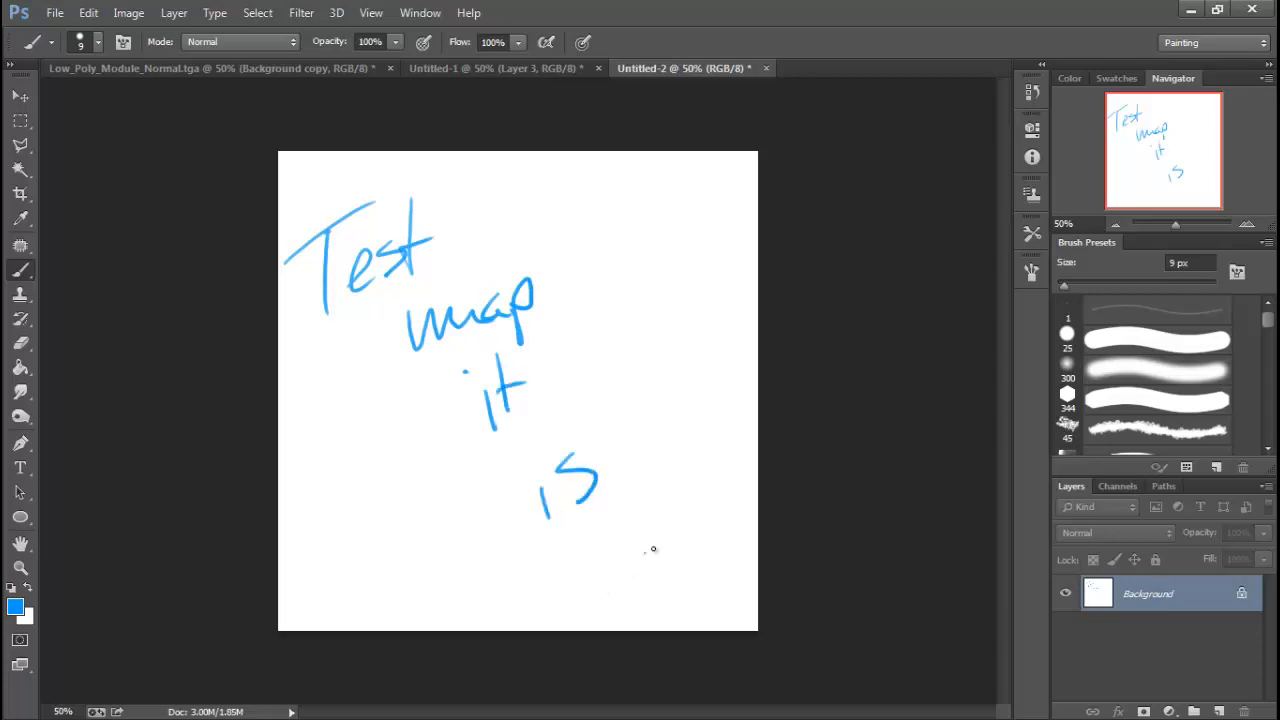
{"action": "left_click", "coordinate": [669, 547]}
{"action": "mouse_move", "coordinate": [625, 577]}
{"action": "left_mouse_down"}
{"action": "mouse_move", "coordinate": [684, 583]}
{"action": "mouse_move", "coordinate": [707, 568]}
{"action": "left_mouse_up"}
Step: Add a new layer and handwrite "Be quiet" with the addressee's nickname and an exclamation mark in the upper-right area
{"action": "left_click", "coordinate": [1218, 711]}
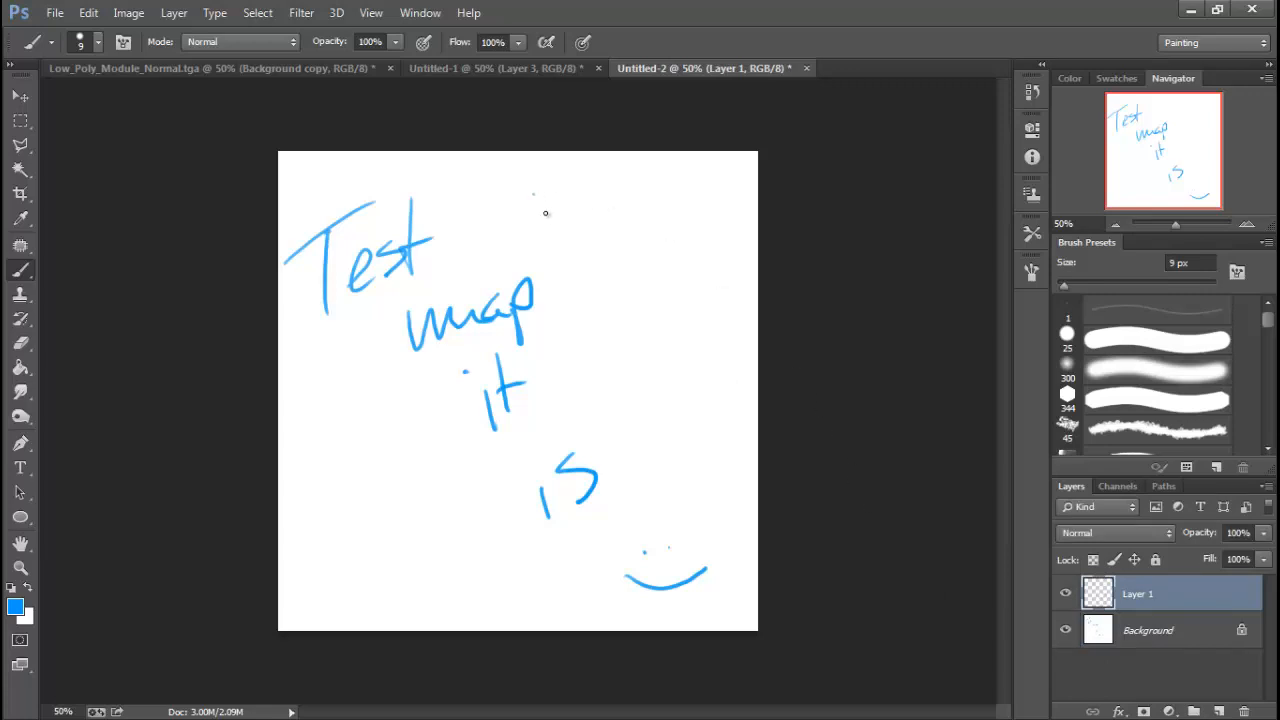
{"action": "mouse_move", "coordinate": [535, 187]}
{"action": "left_mouse_down"}
{"action": "mouse_move", "coordinate": [552, 216]}
{"action": "mouse_move", "coordinate": [590, 204]}
{"action": "left_mouse_up"}
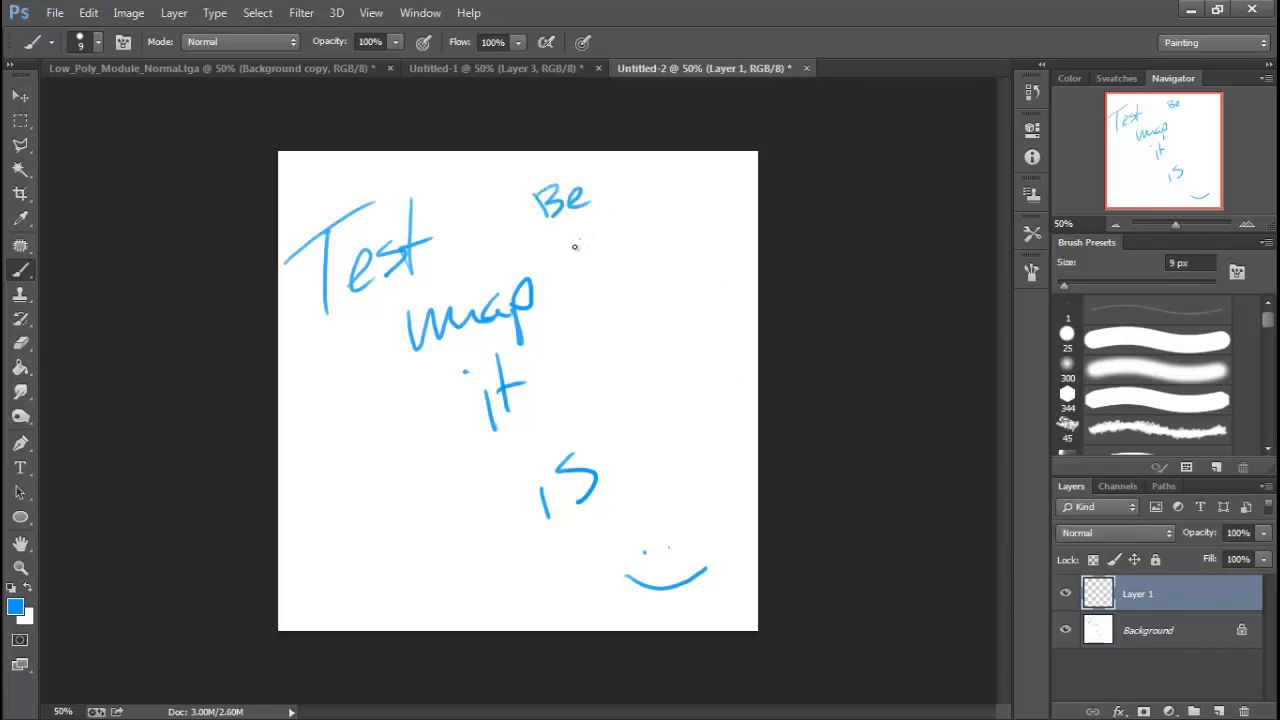
{"action": "mouse_move", "coordinate": [575, 247]}
{"action": "left_mouse_down"}
{"action": "mouse_move", "coordinate": [592, 262]}
{"action": "mouse_move", "coordinate": [638, 226]}
{"action": "left_mouse_up"}
{"action": "mouse_move", "coordinate": [644, 202]}
{"action": "left_mouse_down"}
{"action": "mouse_move", "coordinate": [648, 226]}
{"action": "mouse_move", "coordinate": [657, 208]}
{"action": "left_mouse_up"}
{"action": "left_click_drag", "start_coordinate": [612, 268], "coordinate": [668, 276]}
{"action": "mouse_move", "coordinate": [682, 232]}
{"action": "left_mouse_down"}
{"action": "mouse_move", "coordinate": [678, 270]}
{"action": "mouse_move", "coordinate": [692, 258]}
{"action": "left_mouse_up"}
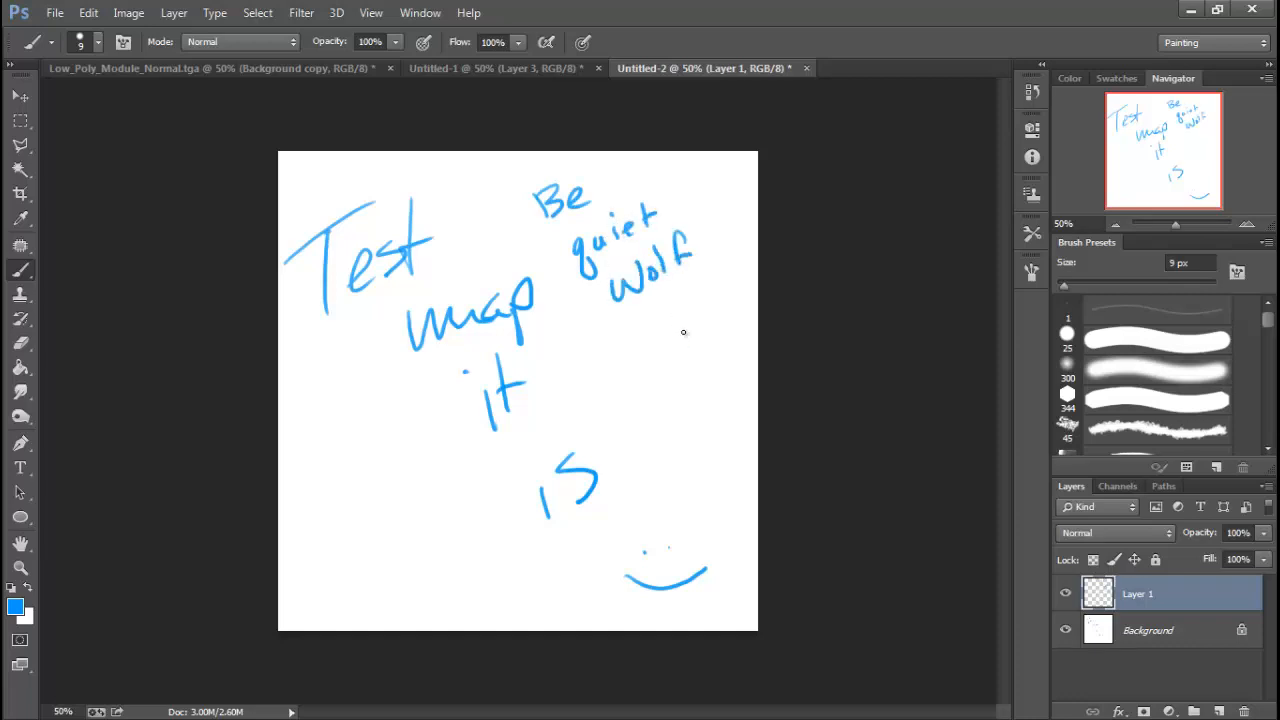
{"action": "left_click_drag", "start_coordinate": [716, 212], "coordinate": [716, 242]}
{"action": "left_click", "coordinate": [717, 279]}
Step: Enlarge the eraser to 400 px and erase the handwritten note in the canvas's upper-right area on Layer 1
{"action": "left_click", "coordinate": [20, 343]}
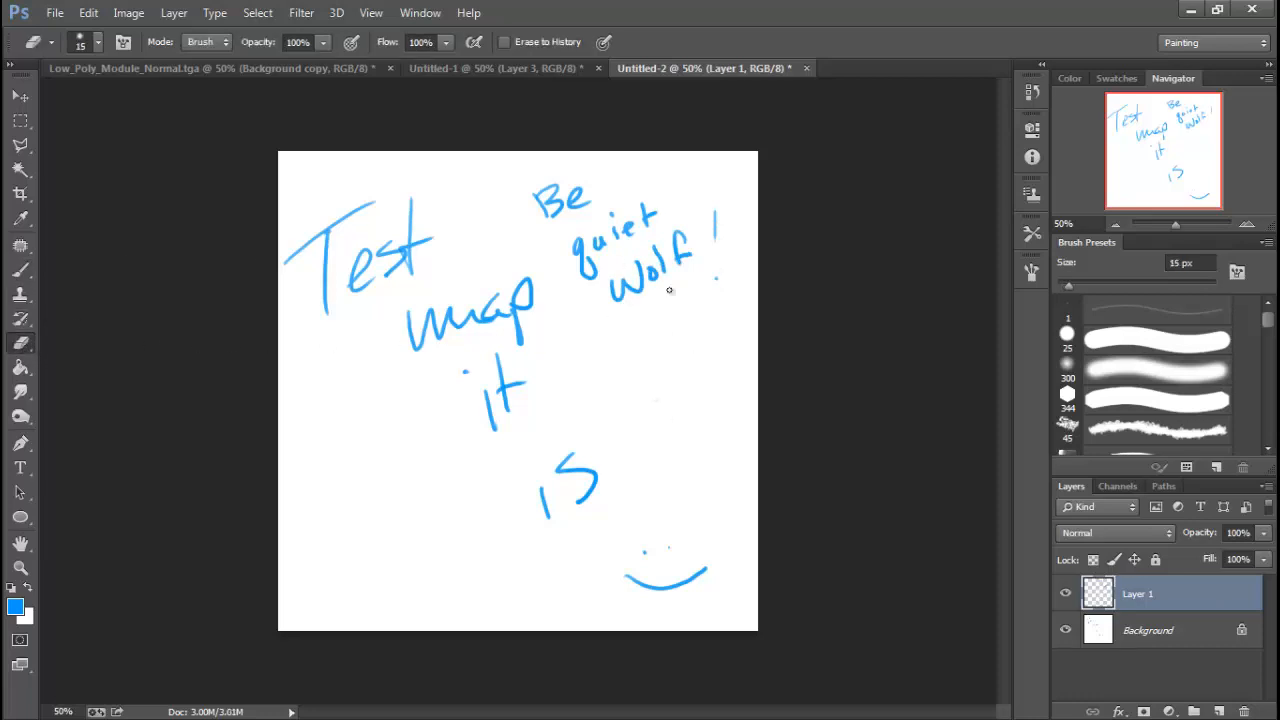
{"action": "key", "text": "bracketleft"}
{"action": "key", "text": "bracketleft"}
{"action": "key", "text": "bracketleft"}
{"action": "key", "text": "bracketleft"}
{"action": "key", "text": "bracketleft"}
{"action": "key", "text": "bracketleft"}
{"action": "key", "text": "bracketleft"}
{"action": "key", "text": "bracketleft"}
{"action": "key", "text": "bracketleft"}
{"action": "key", "text": "bracketright"}
{"action": "key", "text": "bracketright"}
{"action": "key", "text": "bracketright"}
{"action": "key", "text": "bracketright"}
{"action": "key", "text": "bracketright"}
{"action": "key", "text": "bracketright"}
{"action": "key", "text": "bracketright"}
{"action": "key", "text": "bracketright"}
{"action": "key", "text": "bracketright"}
{"action": "key", "text": "bracketright"}
{"action": "key", "text": "bracketright"}
{"action": "key", "text": "bracketright"}
{"action": "key", "text": "bracketright"}
{"action": "key", "text": "bracketright"}
{"action": "key", "text": "bracketright"}
{"action": "key", "text": "bracketright"}
{"action": "key", "text": "bracketright"}
{"action": "key", "text": "bracketright"}
{"action": "key", "text": "bracketright"}
{"action": "key", "text": "bracketright"}
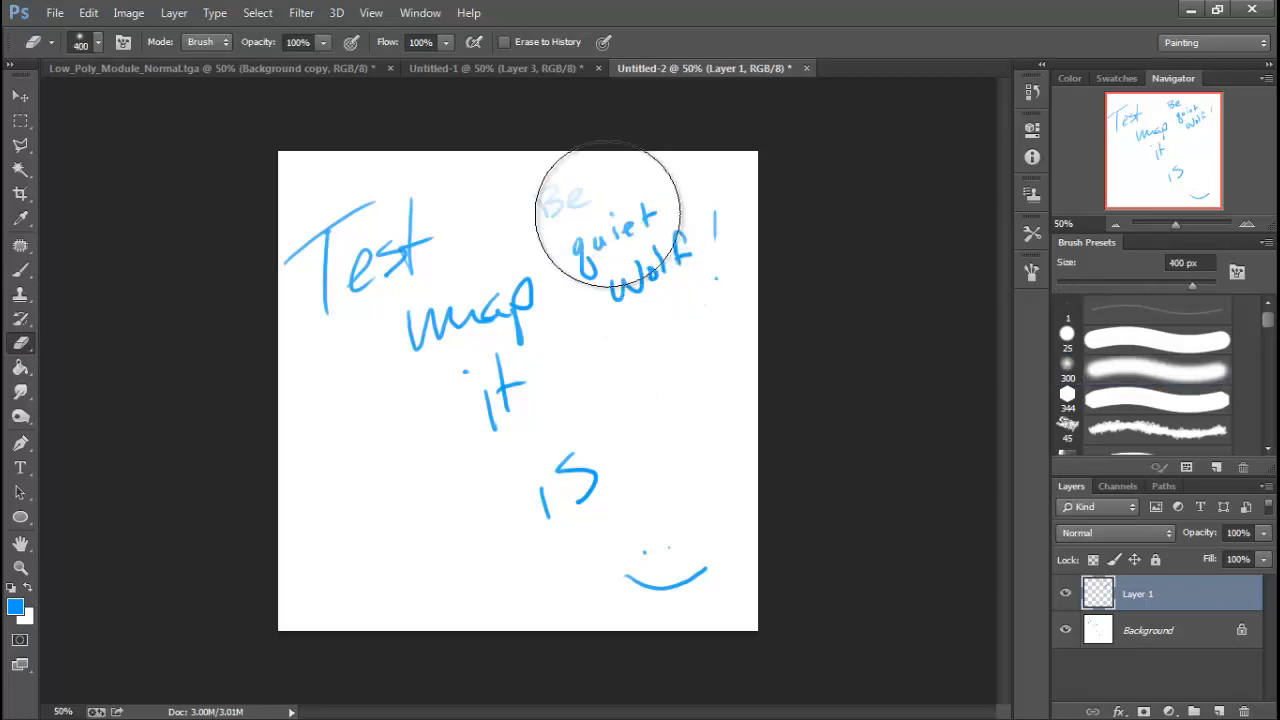
{"action": "mouse_move", "coordinate": [608, 215]}
{"action": "left_mouse_down"}
{"action": "mouse_move", "coordinate": [655, 244]}
{"action": "mouse_move", "coordinate": [703, 245]}
{"action": "mouse_move", "coordinate": [735, 214]}
{"action": "mouse_move", "coordinate": [614, 220]}
{"action": "left_mouse_up"}
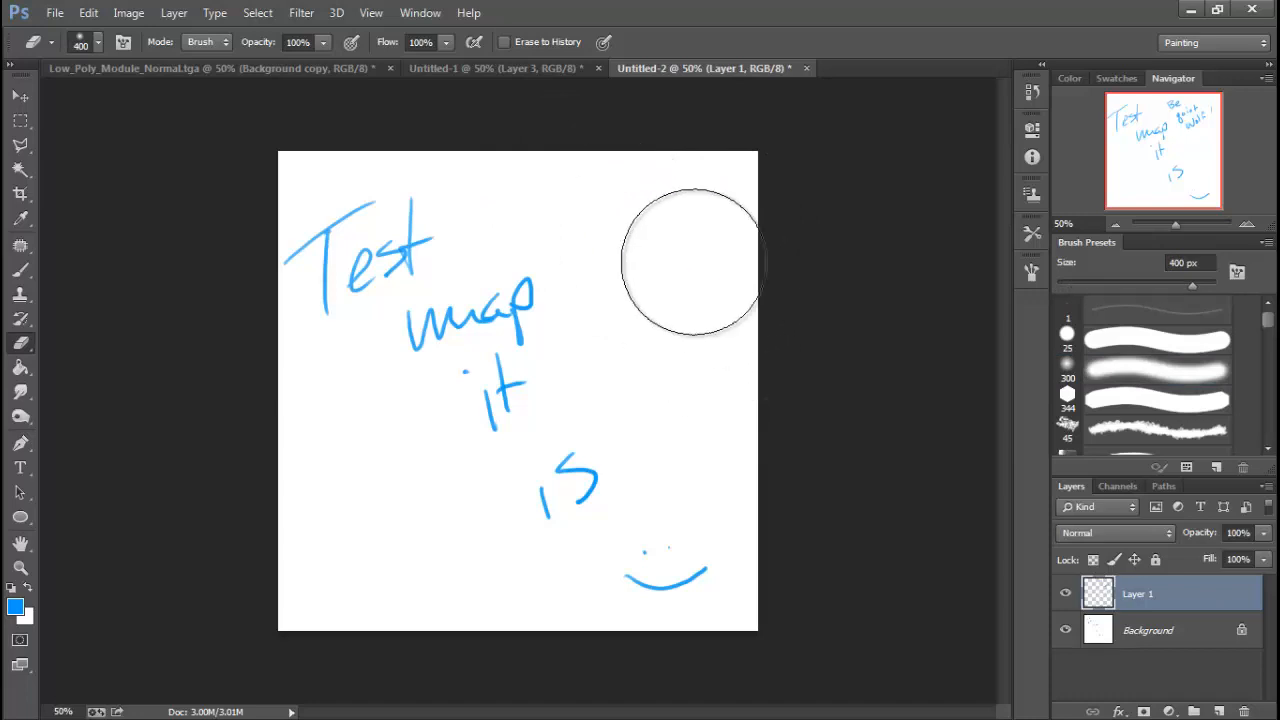
Step: Reduce the eraser size to 15 px
{"action": "key", "text": "bracketleft"}
{"action": "key", "text": "bracketleft"}
{"action": "key", "text": "bracketleft"}
{"action": "key", "text": "bracketleft"}
{"action": "key", "text": "bracketleft"}
{"action": "key", "text": "bracketleft"}
{"action": "key", "text": "bracketleft"}
{"action": "key", "text": "bracketleft"}
{"action": "key", "text": "bracketleft"}
{"action": "key", "text": "bracketleft"}
{"action": "key", "text": "bracketleft"}
{"action": "key", "text": "bracketleft"}
{"action": "key", "text": "bracketleft"}
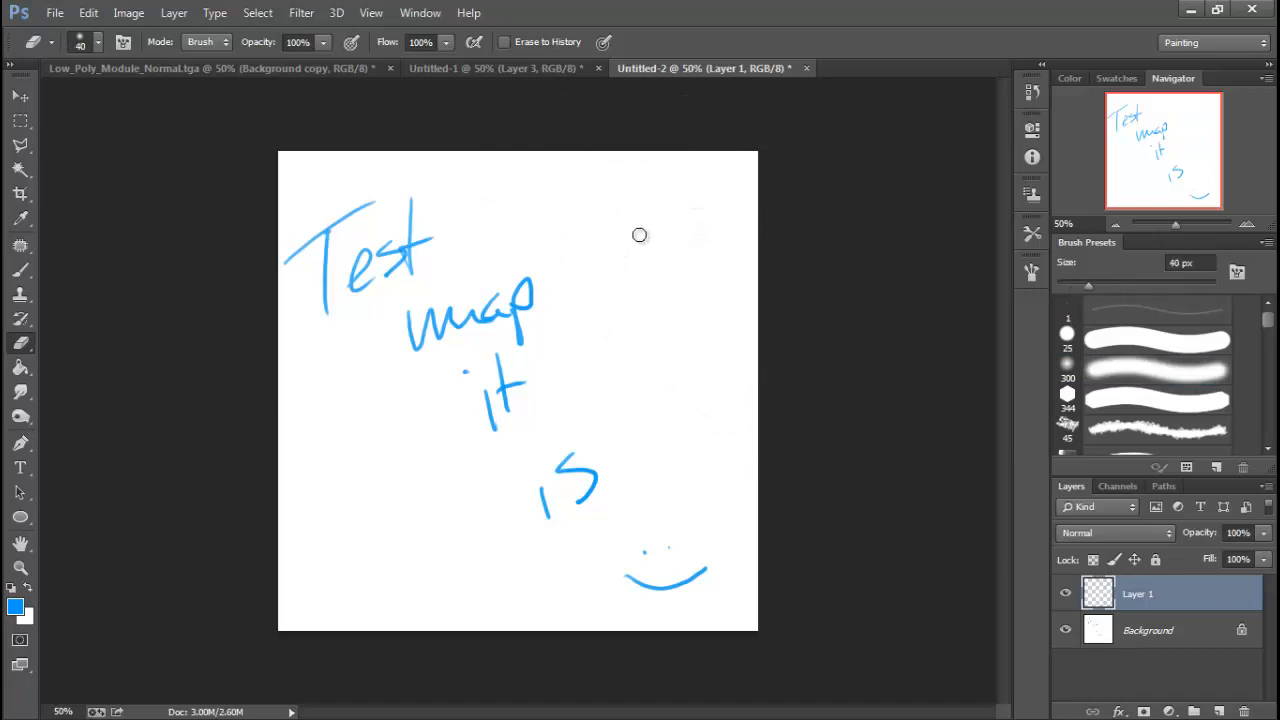
{"action": "key", "text": "bracketleft"}
{"action": "key", "text": "bracketleft"}
{"action": "key", "text": "bracketleft"}
{"action": "key", "text": "bracketleft"}
{"action": "key", "text": "bracketleft"}
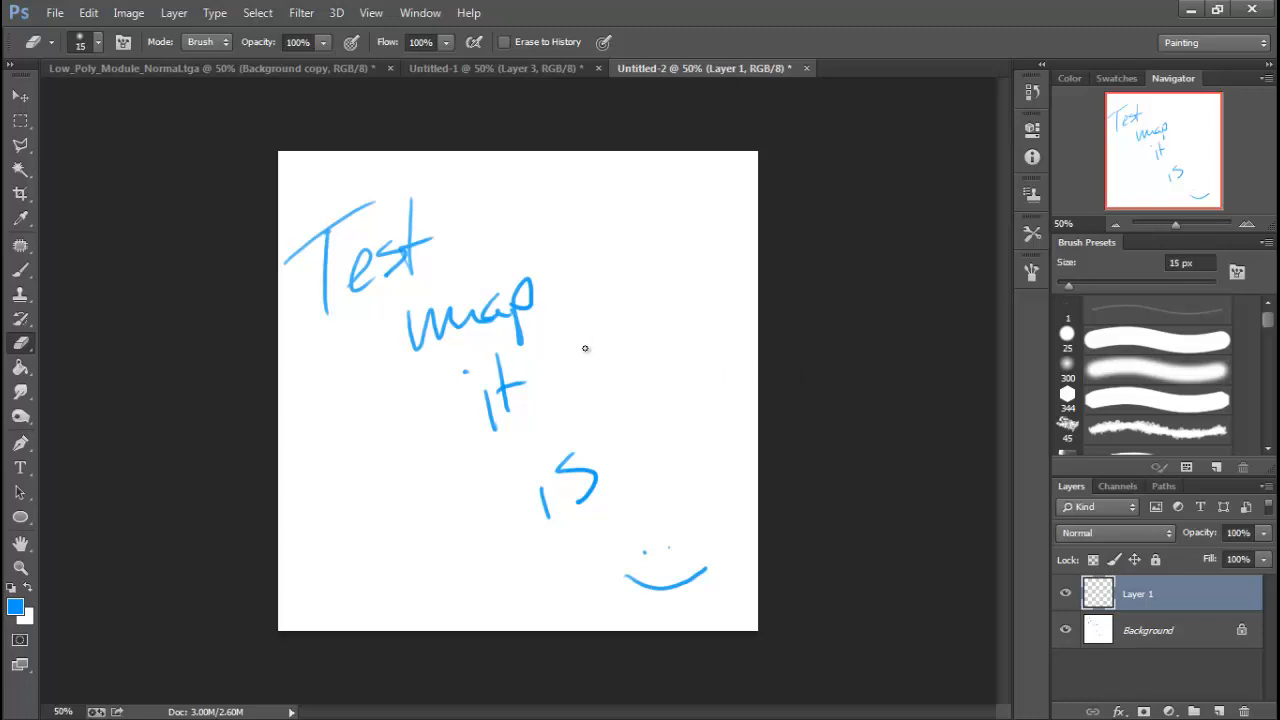
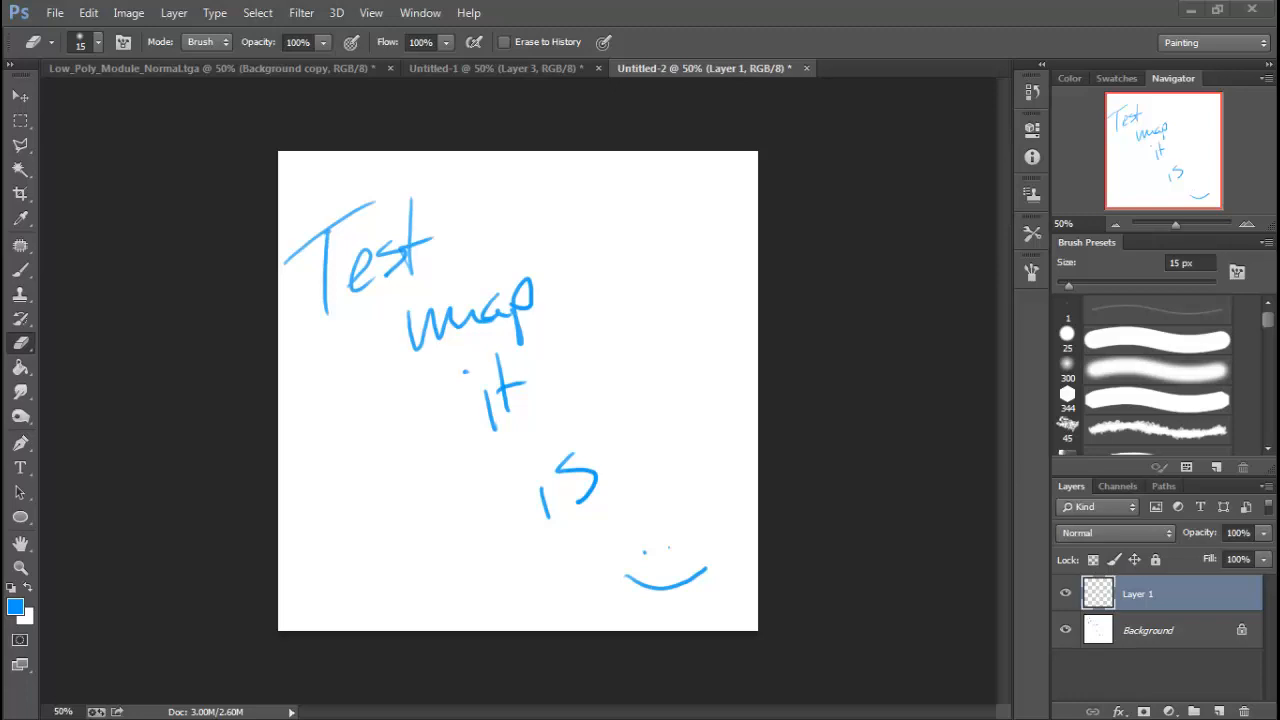
Step: Switch to the web browser, shift its window aside and look down the page, then return to Photoshop
{"action": "key", "text": "alt+Tab"}
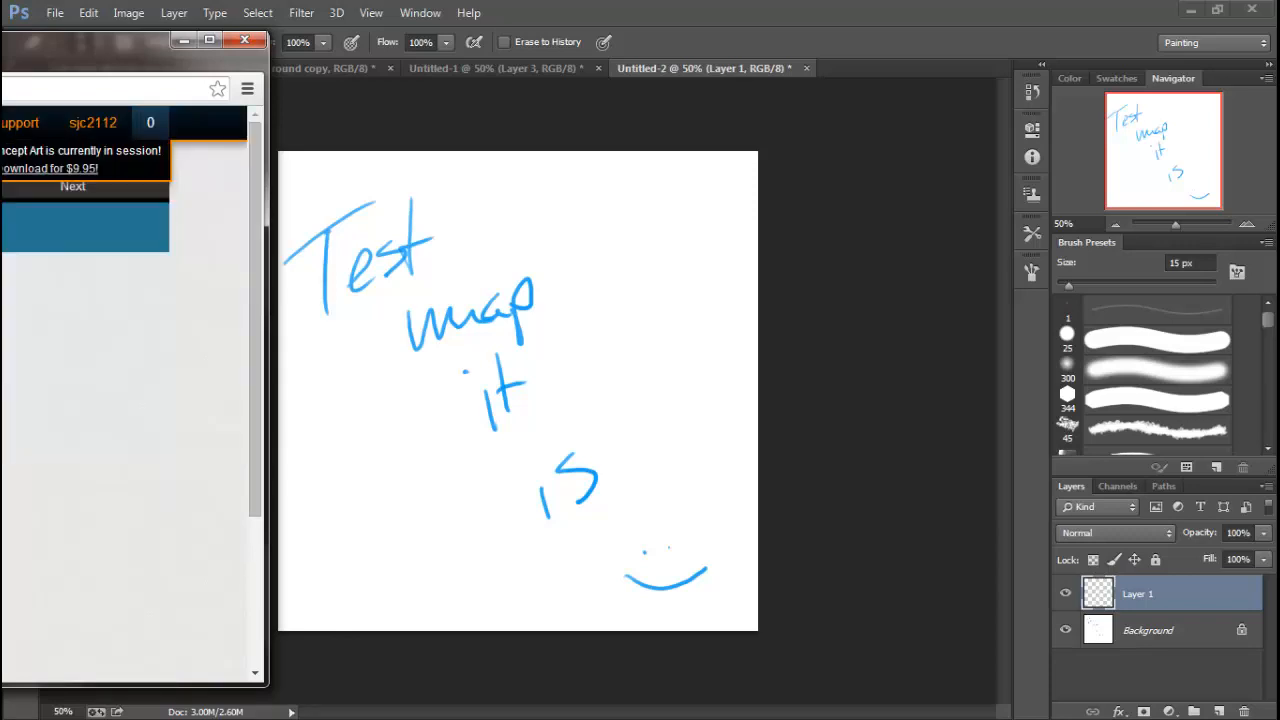
{"action": "left_click_drag", "start_coordinate": [200, 58], "coordinate": [10, 40]}
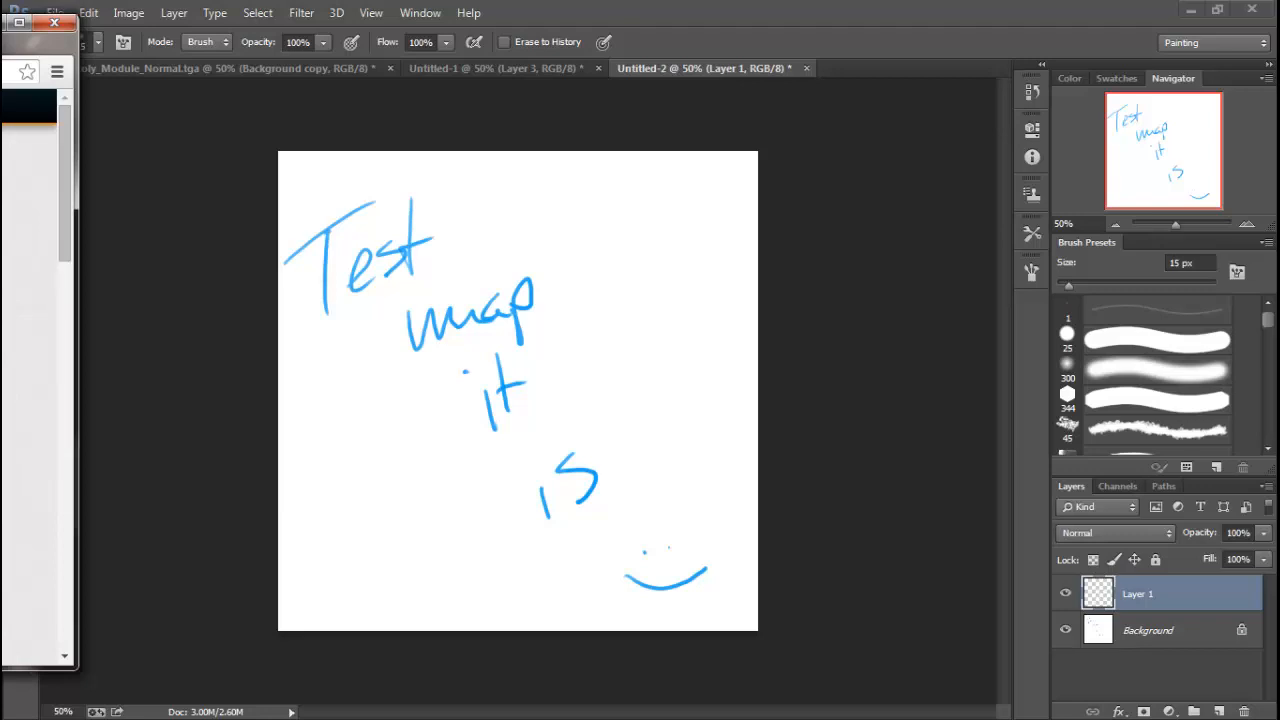
{"action": "scroll", "coordinate": [30, 380], "scroll_direction": "down", "scroll_amount": 2}
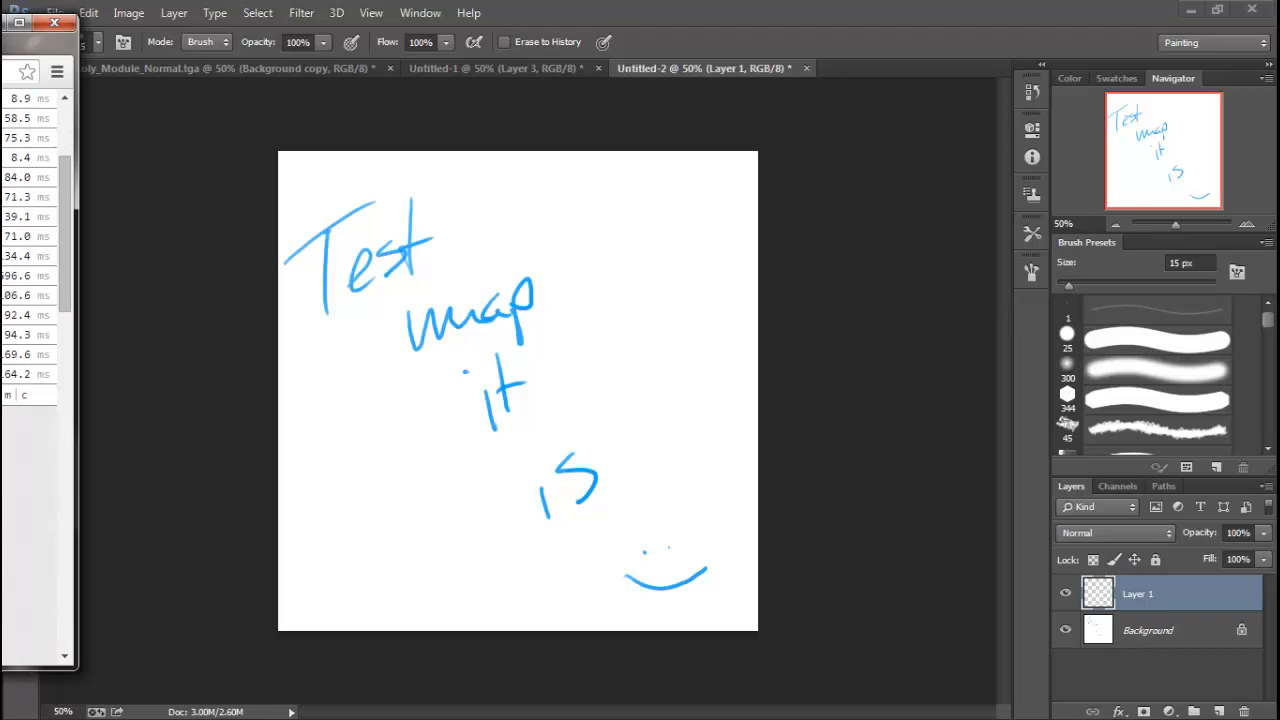
{"action": "key", "text": "alt+Tab"}
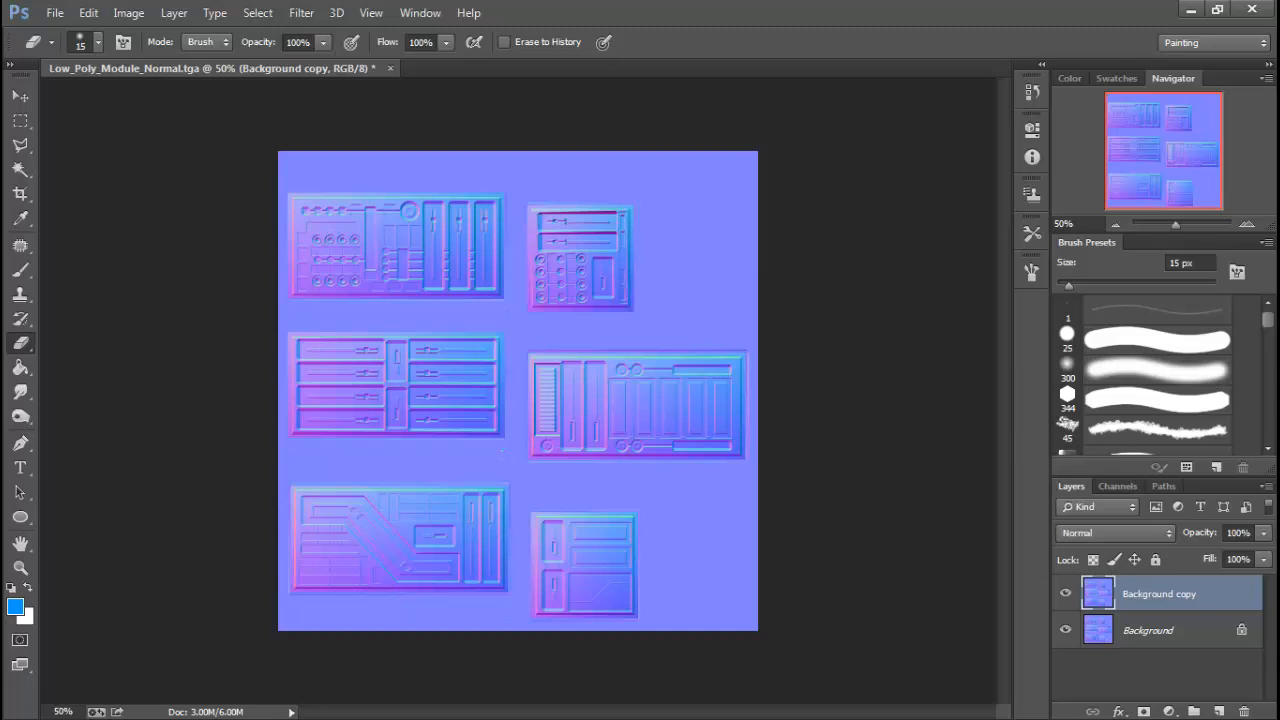
Step: Add a new layer above the normal map and set the foreground colour to light yellow, fbff81
{"action": "left_click", "coordinate": [1220, 711]}
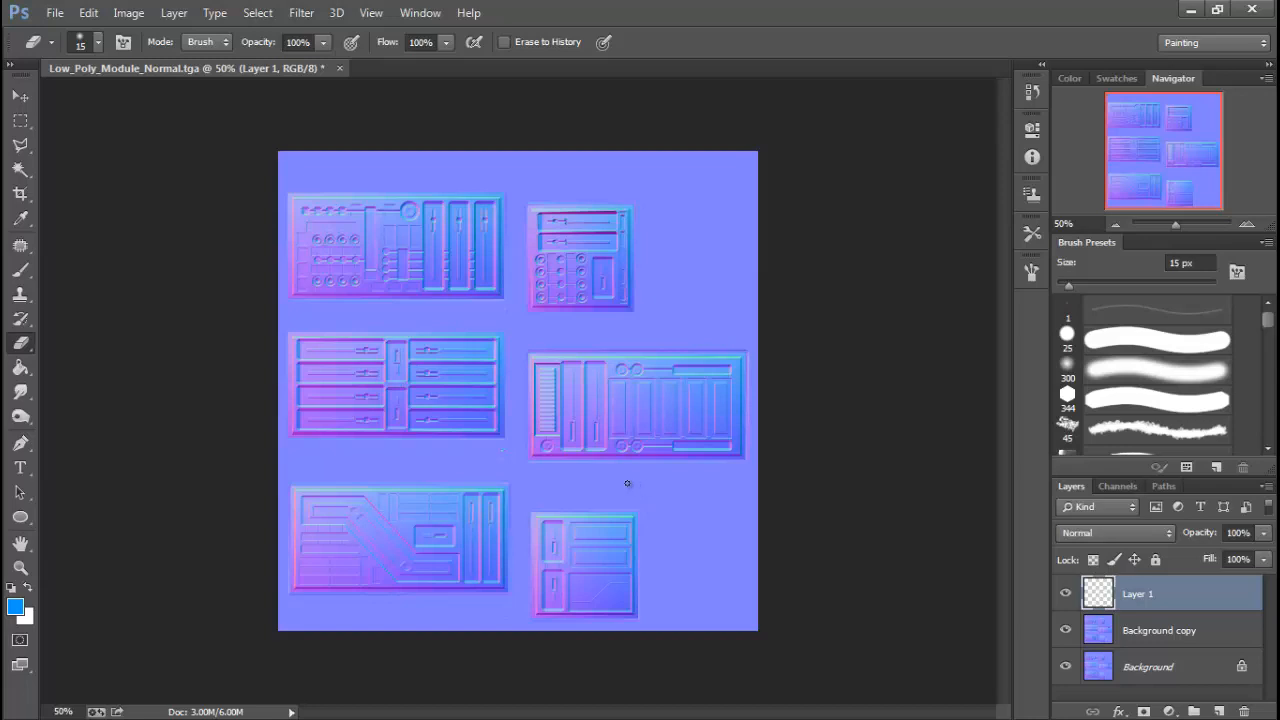
{"action": "key", "text": "x"}
{"action": "left_click", "coordinate": [16, 605]}
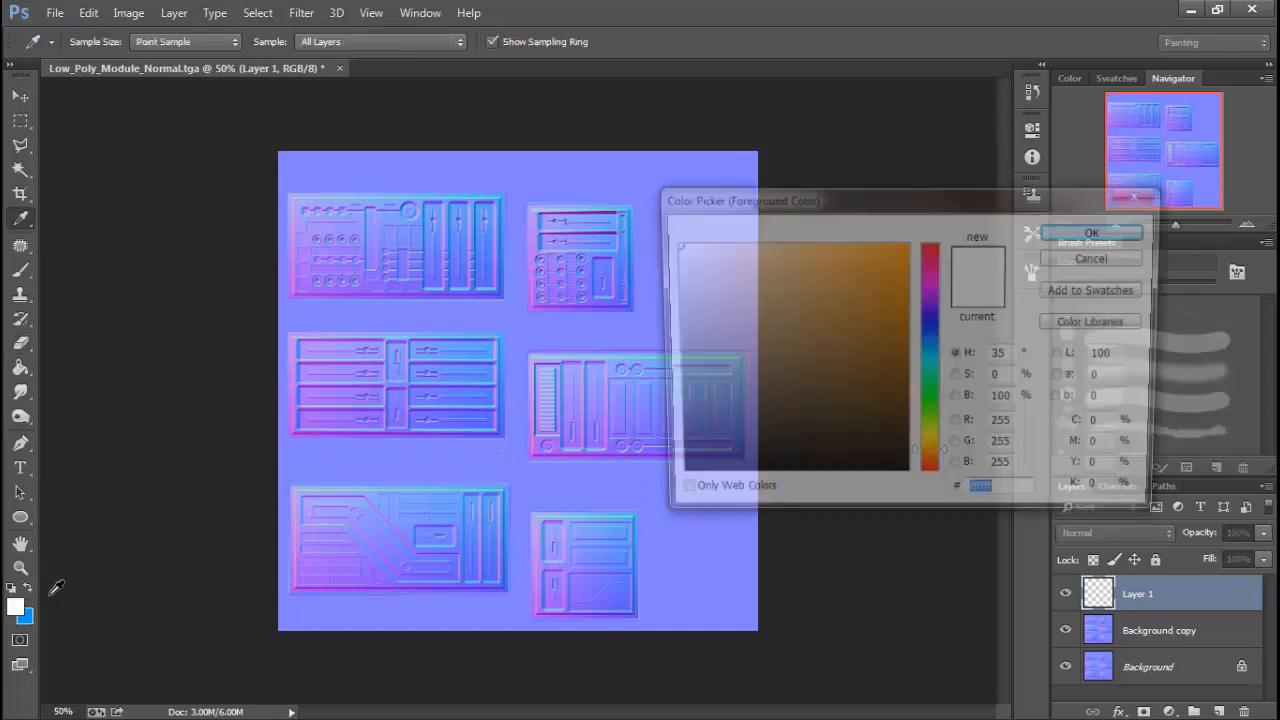
{"action": "left_click", "coordinate": [517, 467]}
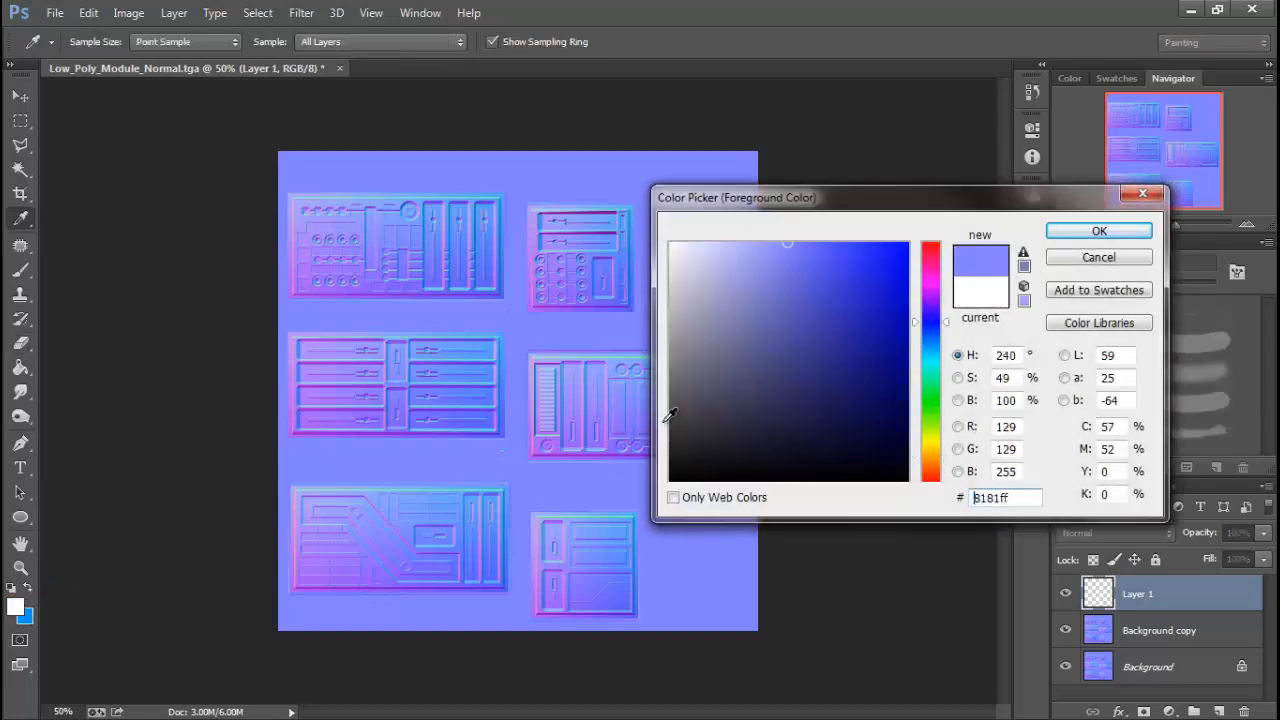
{"action": "left_click", "coordinate": [947, 324]}
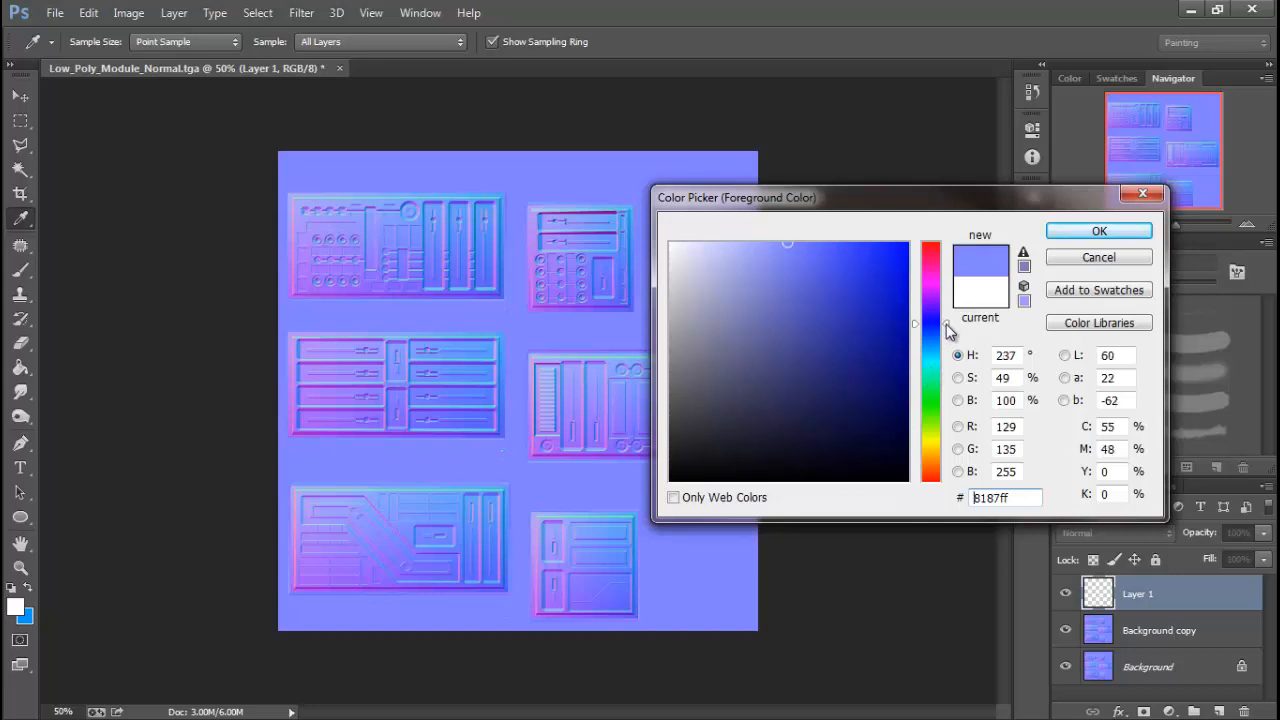
{"action": "left_click_drag", "start_coordinate": [947, 326], "coordinate": [947, 441]}
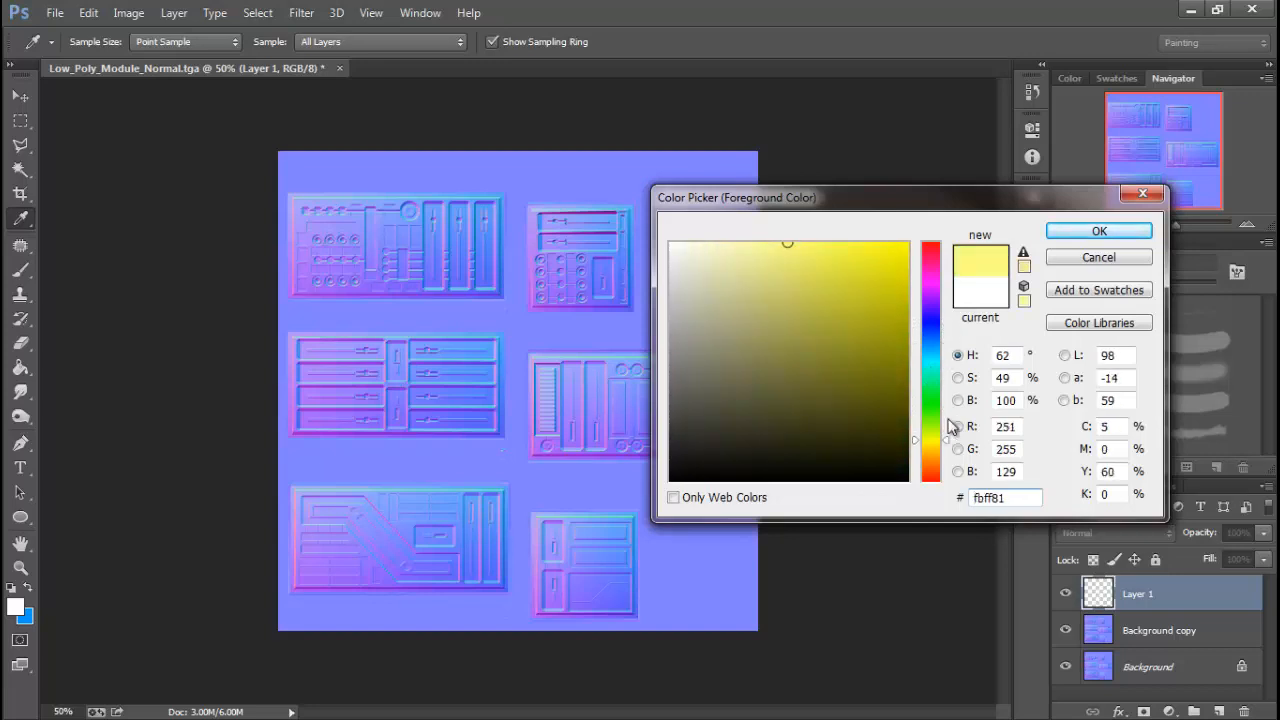
{"action": "left_click", "coordinate": [1083, 231]}
{"action": "key", "text": "e"}
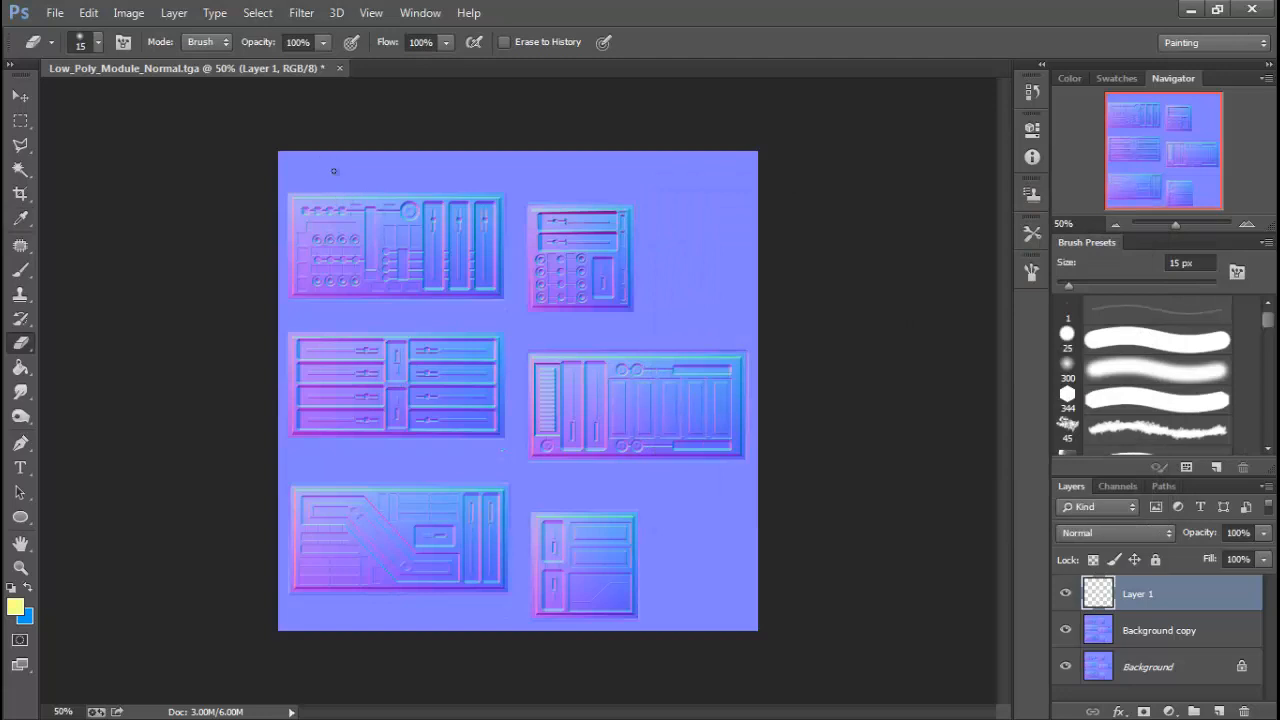
Step: With a 7 px brush, handwrite "metallic" and "light grey" in yellow above the two upper panels, undoing misdrawn strokes
{"action": "left_click", "coordinate": [22, 270]}
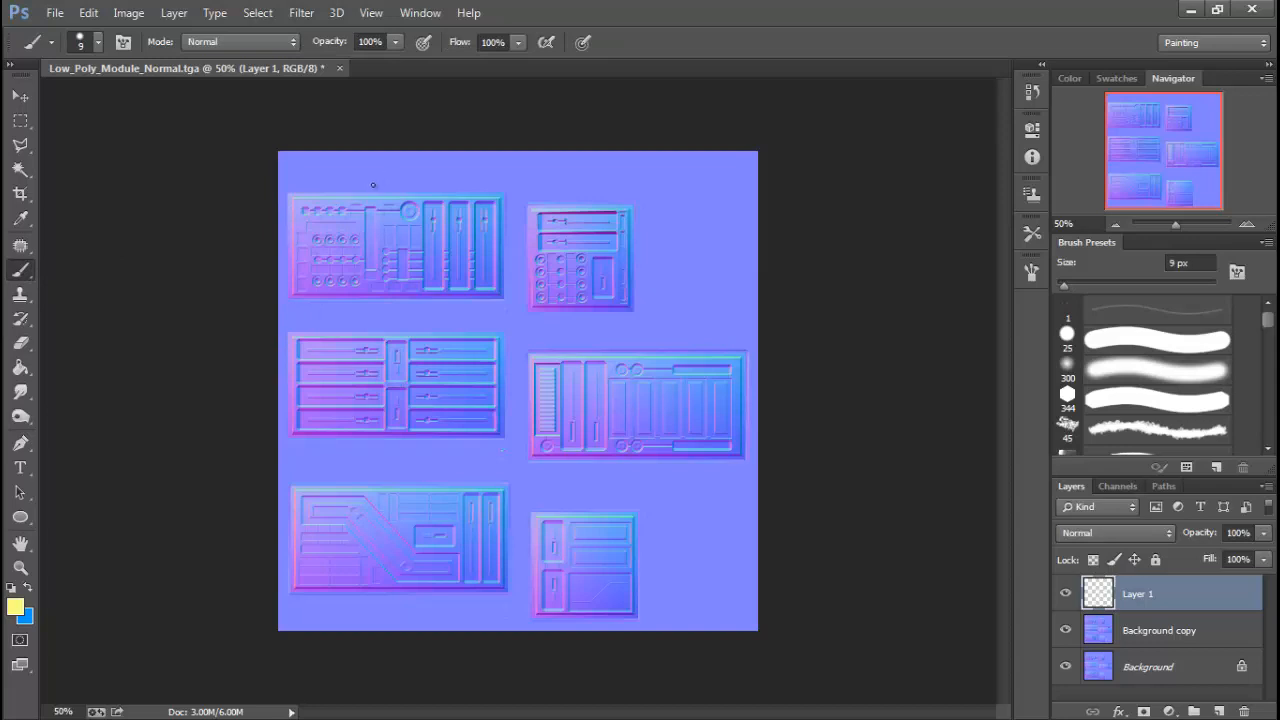
{"action": "left_click", "coordinate": [1128, 310]}
{"action": "left_click", "coordinate": [1100, 340]}
{"action": "key", "text": "bracketleft"}
{"action": "key", "text": "bracketleft"}
{"action": "key", "text": "bracketleft"}
{"action": "key", "text": "bracketleft"}
{"action": "mouse_move", "coordinate": [302, 183]}
{"action": "left_mouse_down"}
{"action": "mouse_move", "coordinate": [340, 186]}
{"action": "mouse_move", "coordinate": [350, 173]}
{"action": "mouse_move", "coordinate": [397, 185]}
{"action": "left_mouse_up"}
{"action": "left_click_drag", "start_coordinate": [410, 177], "coordinate": [413, 185]}
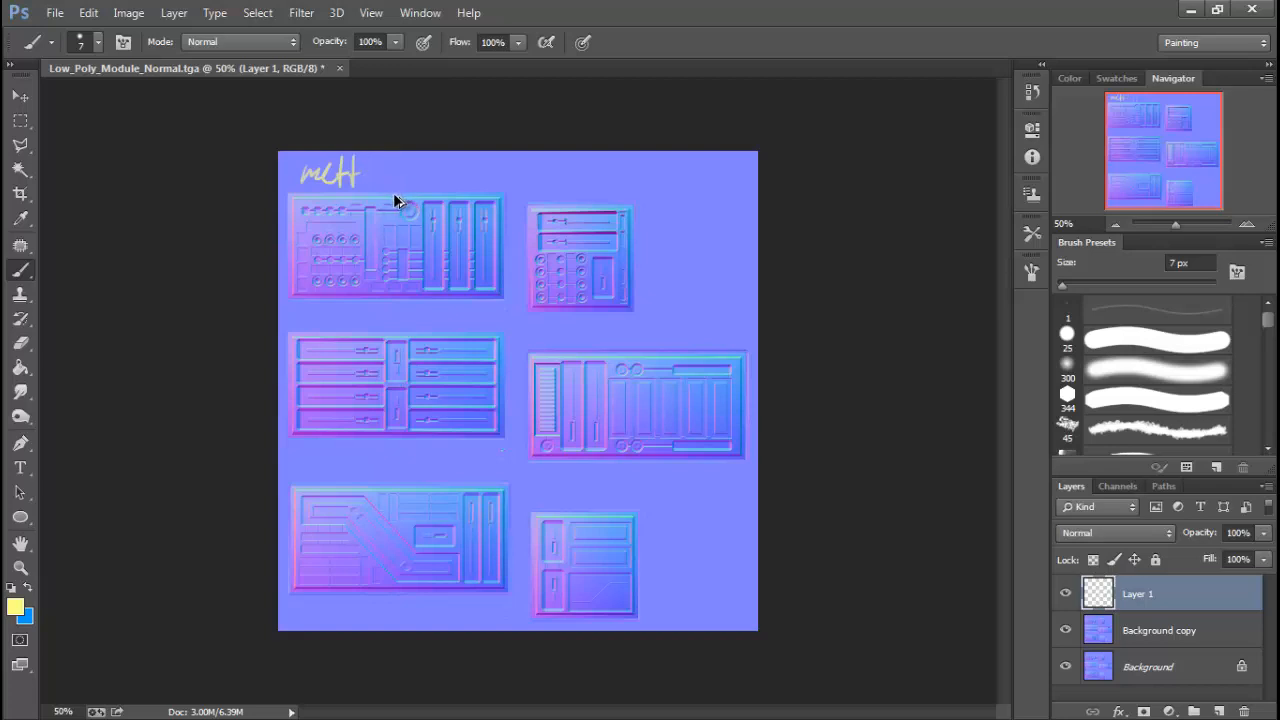
{"action": "key", "text": "ctrl+alt+z"}
{"action": "key", "text": "ctrl+alt+z"}
{"action": "mouse_move", "coordinate": [356, 172]}
{"action": "left_mouse_down"}
{"action": "mouse_move", "coordinate": [358, 183]}
{"action": "mouse_move", "coordinate": [404, 170]}
{"action": "mouse_move", "coordinate": [484, 178]}
{"action": "mouse_move", "coordinate": [496, 200]}
{"action": "mouse_move", "coordinate": [530, 172]}
{"action": "mouse_move", "coordinate": [630, 170]}
{"action": "left_mouse_up"}
{"action": "left_click", "coordinate": [397, 160]}
{"action": "left_click", "coordinate": [444, 178]}
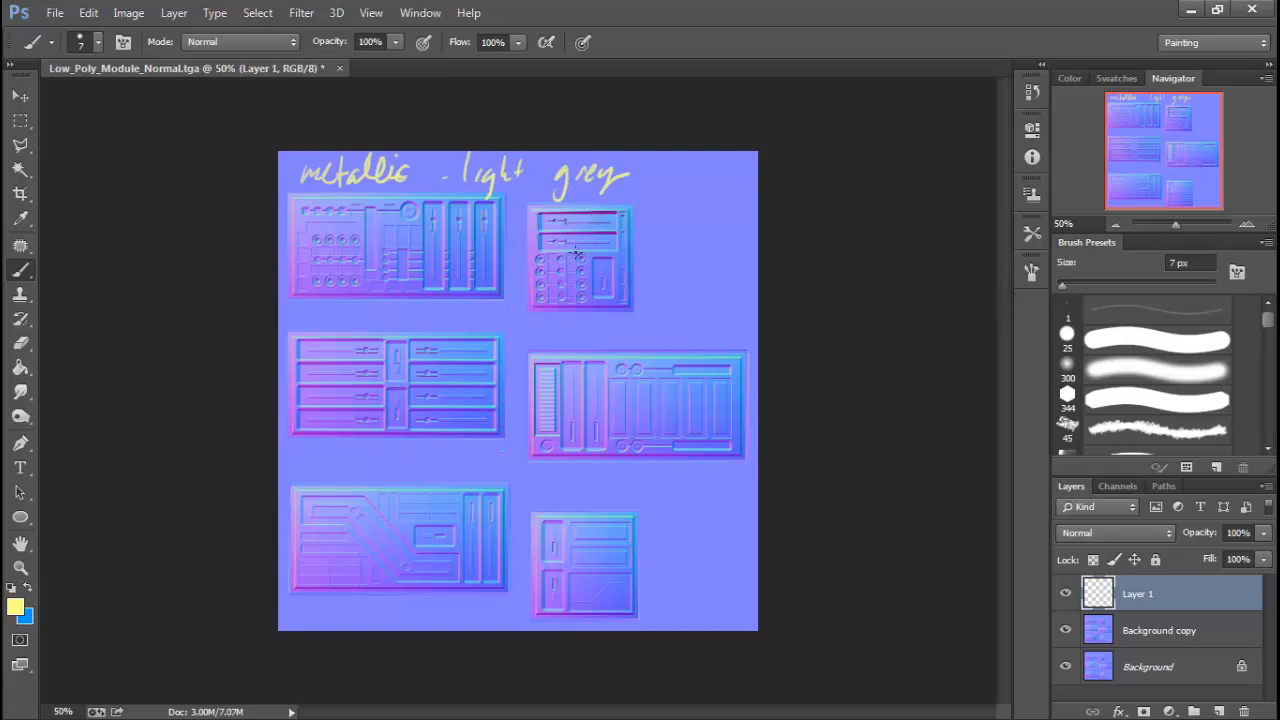
Step: Handwrite "dark grey contrast" above the middle-left panel and "glass" across that panel
{"action": "mouse_move", "coordinate": [318, 316]}
{"action": "left_mouse_down"}
{"action": "mouse_move", "coordinate": [356, 302]}
{"action": "mouse_move", "coordinate": [351, 322]}
{"action": "mouse_move", "coordinate": [398, 313]}
{"action": "mouse_move", "coordinate": [401, 335]}
{"action": "mouse_move", "coordinate": [434, 314]}
{"action": "mouse_move", "coordinate": [442, 332]}
{"action": "mouse_move", "coordinate": [480, 322]}
{"action": "mouse_move", "coordinate": [492, 333]}
{"action": "mouse_move", "coordinate": [530, 315]}
{"action": "mouse_move", "coordinate": [566, 316]}
{"action": "left_mouse_up"}
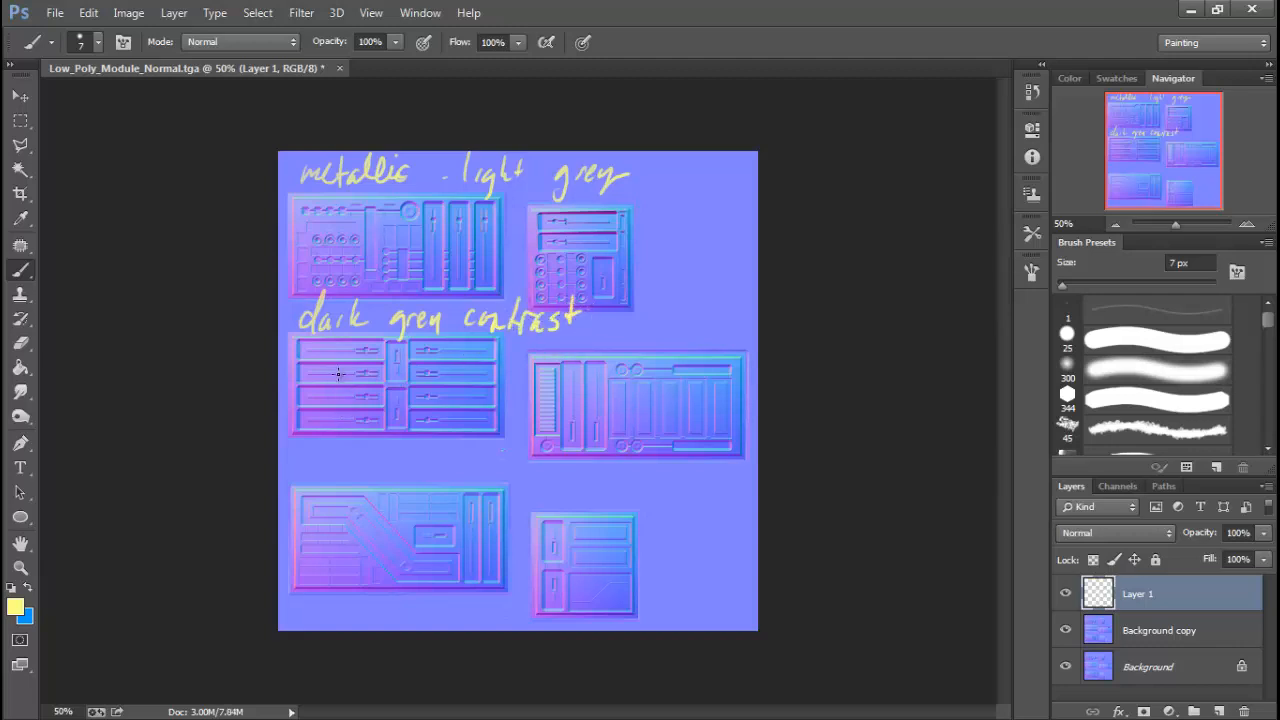
{"action": "mouse_move", "coordinate": [331, 372]}
{"action": "left_mouse_down"}
{"action": "mouse_move", "coordinate": [304, 432]}
{"action": "mouse_move", "coordinate": [329, 398]}
{"action": "mouse_move", "coordinate": [401, 383]}
{"action": "left_mouse_up"}
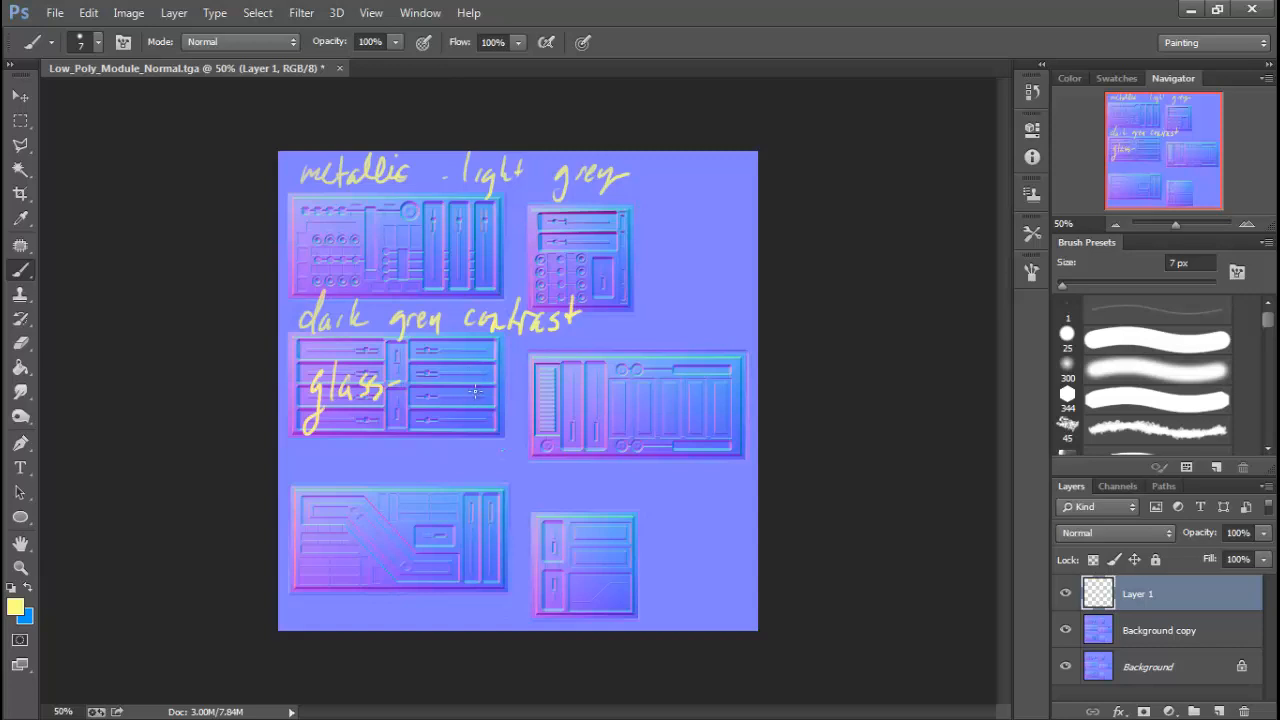
Step: Enlarge the eraser to 45 px and erase "glass" and part of the word "contrast"
{"action": "left_click", "coordinate": [20, 342]}
{"action": "key", "text": "bracketleft"}
{"action": "key", "text": "bracketleft"}
{"action": "key", "text": "bracketleft"}
{"action": "key", "text": "bracketleft"}
{"action": "key", "text": "bracketleft"}
{"action": "key", "text": "bracketleft"}
{"action": "key", "text": "bracketleft"}
{"action": "key", "text": "bracketleft"}
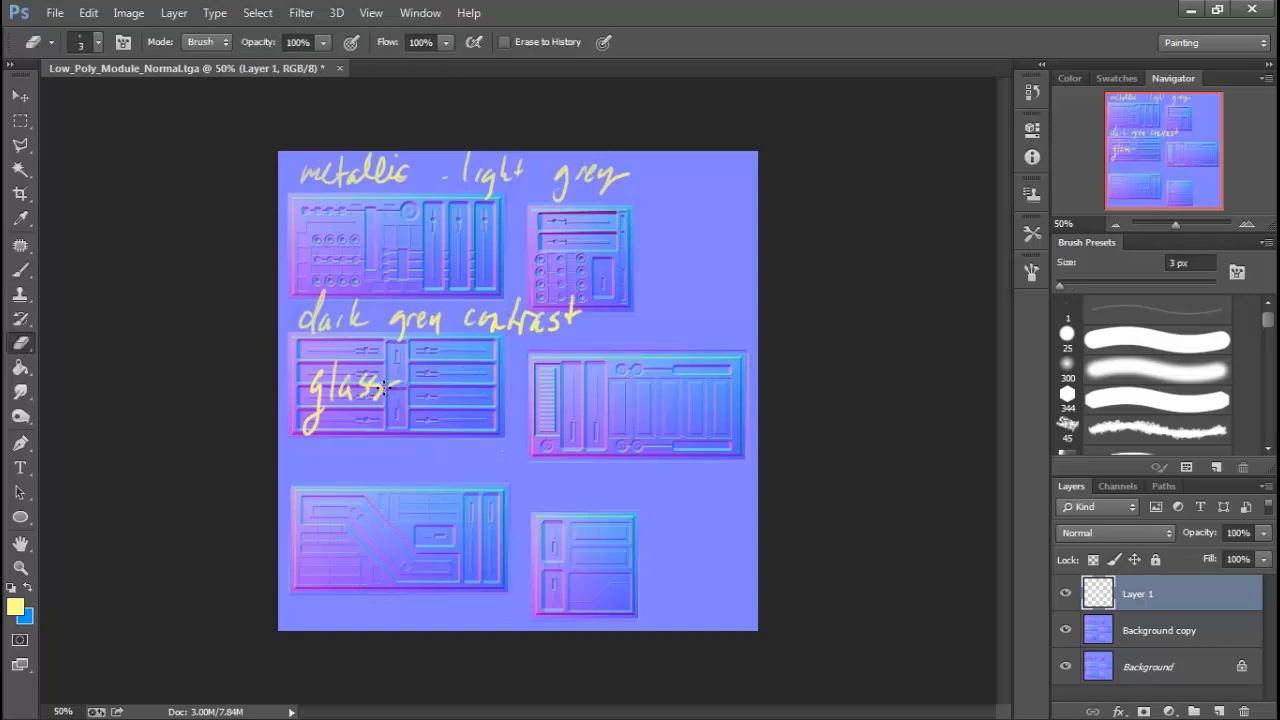
{"action": "key", "text": "bracketright"}
{"action": "key", "text": "bracketright"}
{"action": "key", "text": "bracketright"}
{"action": "key", "text": "bracketright"}
{"action": "key", "text": "bracketright"}
{"action": "key", "text": "bracketright"}
{"action": "key", "text": "bracketright"}
{"action": "key", "text": "bracketright"}
{"action": "key", "text": "bracketright"}
{"action": "key", "text": "bracketright"}
{"action": "key", "text": "bracketright"}
{"action": "key", "text": "bracketright"}
{"action": "key", "text": "bracketright"}
{"action": "key", "text": "bracketright"}
{"action": "key", "text": "bracketright"}
{"action": "key", "text": "bracketright"}
{"action": "mouse_move", "coordinate": [383, 392]}
{"action": "left_mouse_down"}
{"action": "mouse_move", "coordinate": [392, 378]}
{"action": "mouse_move", "coordinate": [330, 400]}
{"action": "mouse_move", "coordinate": [312, 425]}
{"action": "mouse_move", "coordinate": [314, 382]}
{"action": "left_mouse_up"}
{"action": "mouse_move", "coordinate": [466, 343]}
{"action": "left_mouse_down"}
{"action": "mouse_move", "coordinate": [453, 340]}
{"action": "mouse_move", "coordinate": [532, 330]}
{"action": "left_mouse_up"}
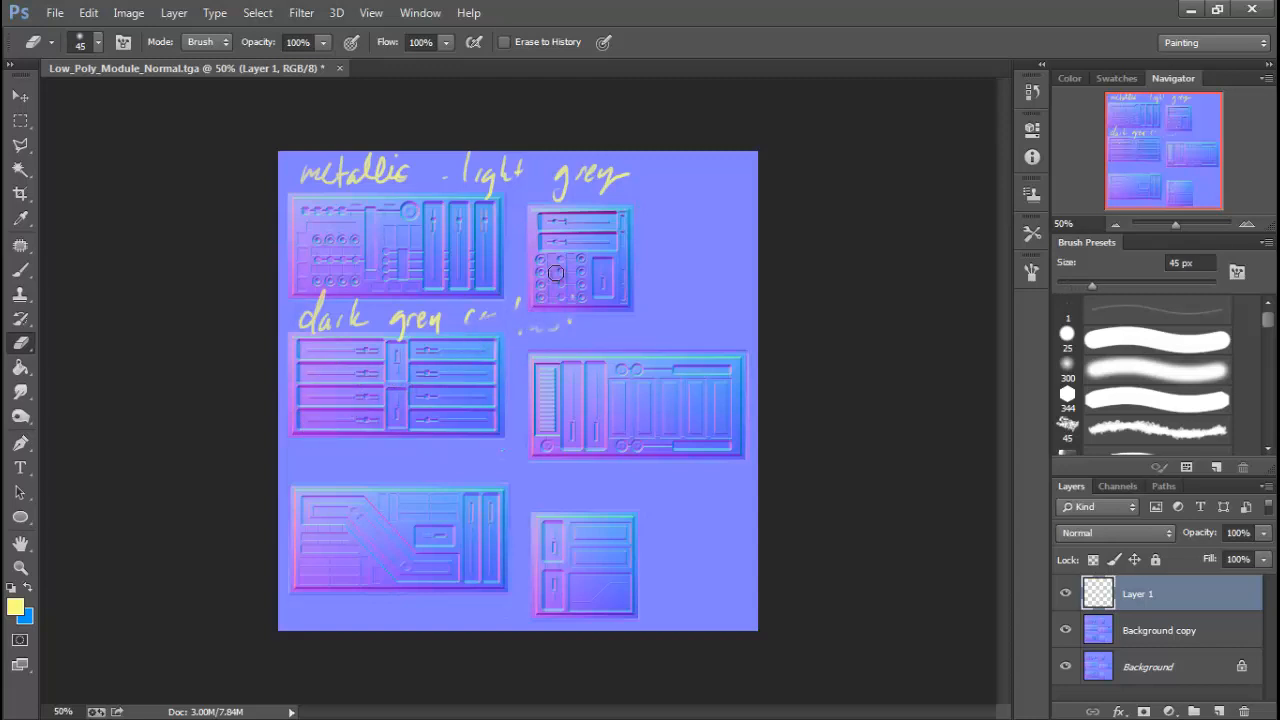
Step: Enlarge the eraser to 300 px and erase all the remaining yellow handwriting from Layer 1
{"action": "key", "text": "bracketright"}
{"action": "key", "text": "bracketright"}
{"action": "key", "text": "bracketright"}
{"action": "key", "text": "bracketright"}
{"action": "key", "text": "bracketright"}
{"action": "key", "text": "bracketright"}
{"action": "key", "text": "bracketright"}
{"action": "key", "text": "bracketright"}
{"action": "key", "text": "bracketright"}
{"action": "key", "text": "bracketright"}
{"action": "key", "text": "bracketright"}
{"action": "key", "text": "bracketright"}
{"action": "key", "text": "bracketright"}
{"action": "key", "text": "bracketright"}
{"action": "mouse_move", "coordinate": [590, 205]}
{"action": "left_mouse_down"}
{"action": "mouse_move", "coordinate": [310, 178]}
{"action": "mouse_move", "coordinate": [626, 198]}
{"action": "left_mouse_up"}
{"action": "left_click_drag", "start_coordinate": [290, 320], "coordinate": [545, 309]}
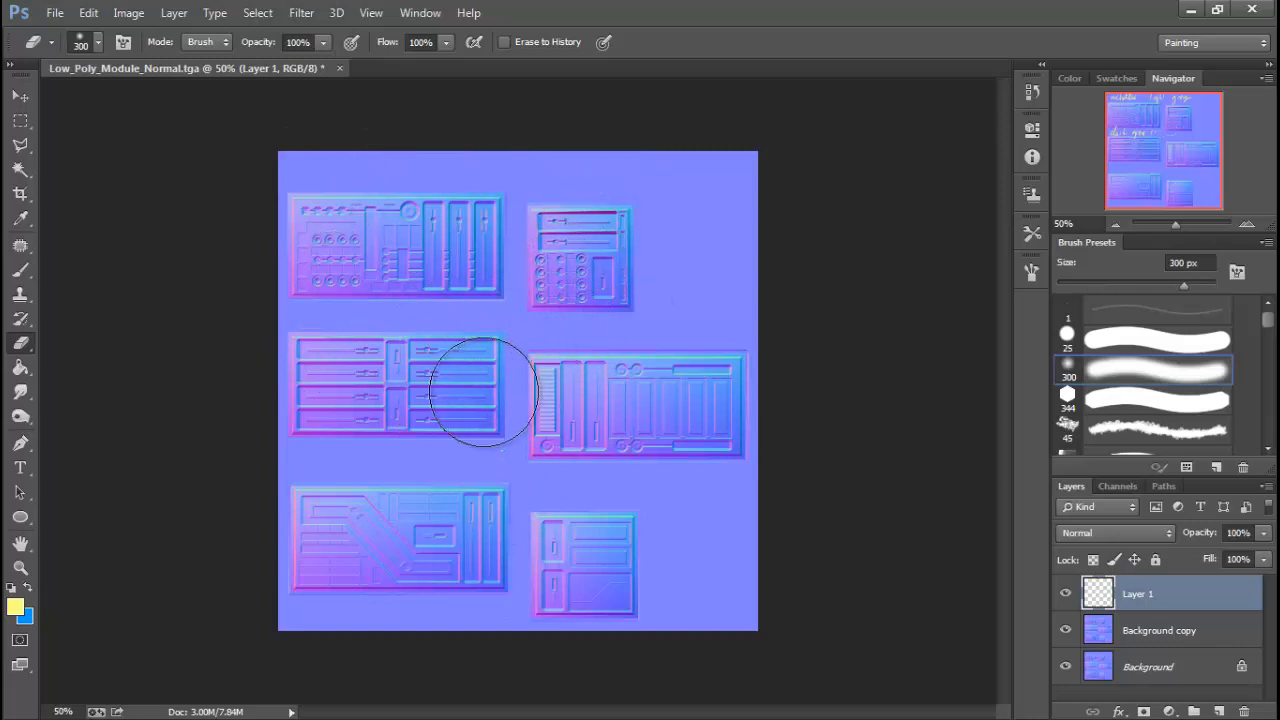
Step: Reduce the eraser to 25 px and return to the 7 px brush
{"action": "key", "text": "bracketleft"}
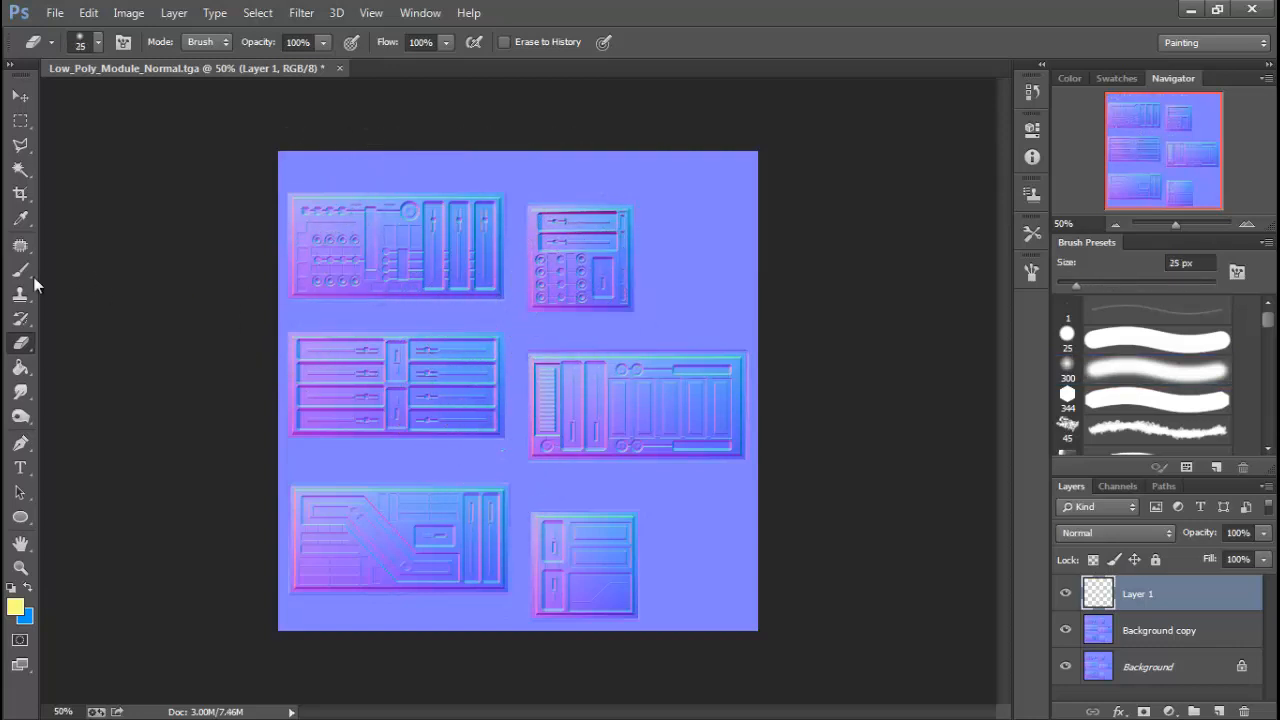
{"action": "left_click", "coordinate": [28, 270]}
{"action": "key", "text": "bracketleft"}
{"action": "key", "text": "bracketleft"}
{"action": "key", "text": "bracketleft"}
{"action": "key", "text": "bracketleft"}
{"action": "key", "text": "bracketleft"}
{"action": "key", "text": "bracketleft"}
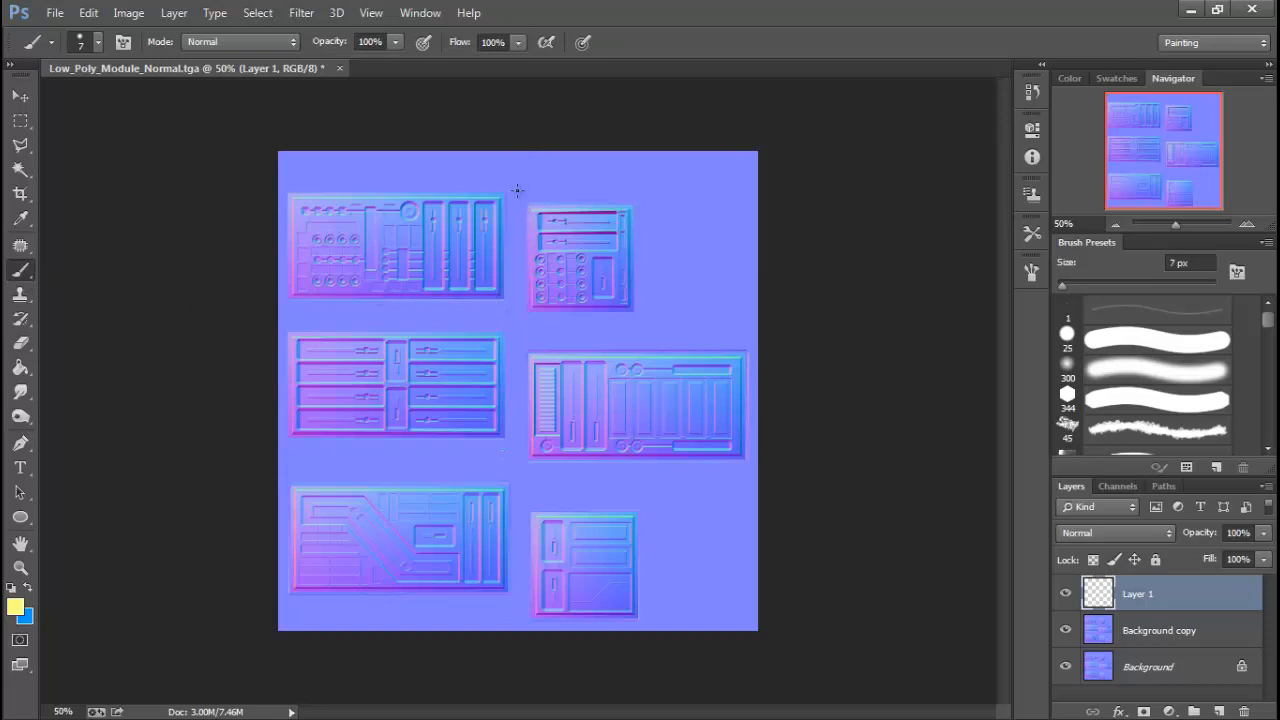
Step: Handwrite "grey –" with "dark" and "light" below it in yellow over the upper-right panel
{"action": "mouse_move", "coordinate": [536, 175]}
{"action": "left_mouse_down"}
{"action": "mouse_move", "coordinate": [528, 210]}
{"action": "mouse_move", "coordinate": [546, 179]}
{"action": "mouse_move", "coordinate": [569, 189]}
{"action": "mouse_move", "coordinate": [553, 240]}
{"action": "left_mouse_up"}
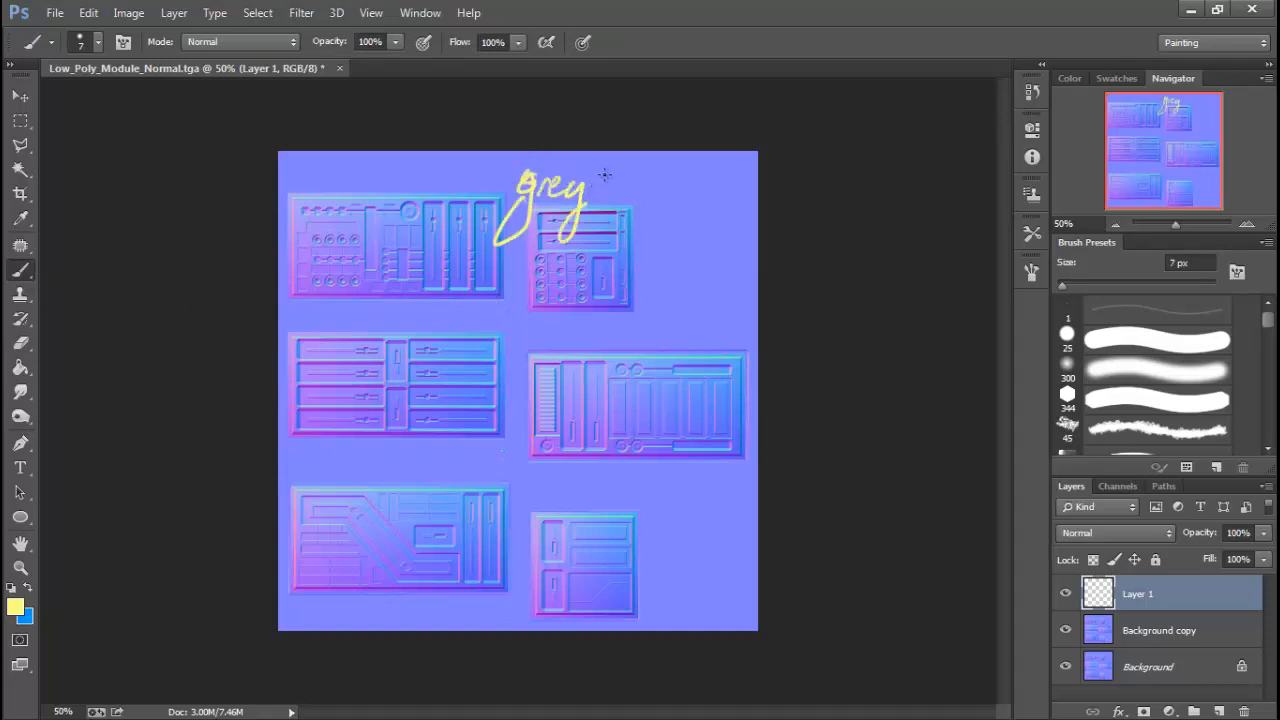
{"action": "left_click_drag", "start_coordinate": [598, 187], "coordinate": [627, 185]}
{"action": "mouse_move", "coordinate": [575, 262]}
{"action": "left_mouse_down"}
{"action": "mouse_move", "coordinate": [586, 280]}
{"action": "mouse_move", "coordinate": [626, 243]}
{"action": "mouse_move", "coordinate": [646, 252]}
{"action": "left_mouse_up"}
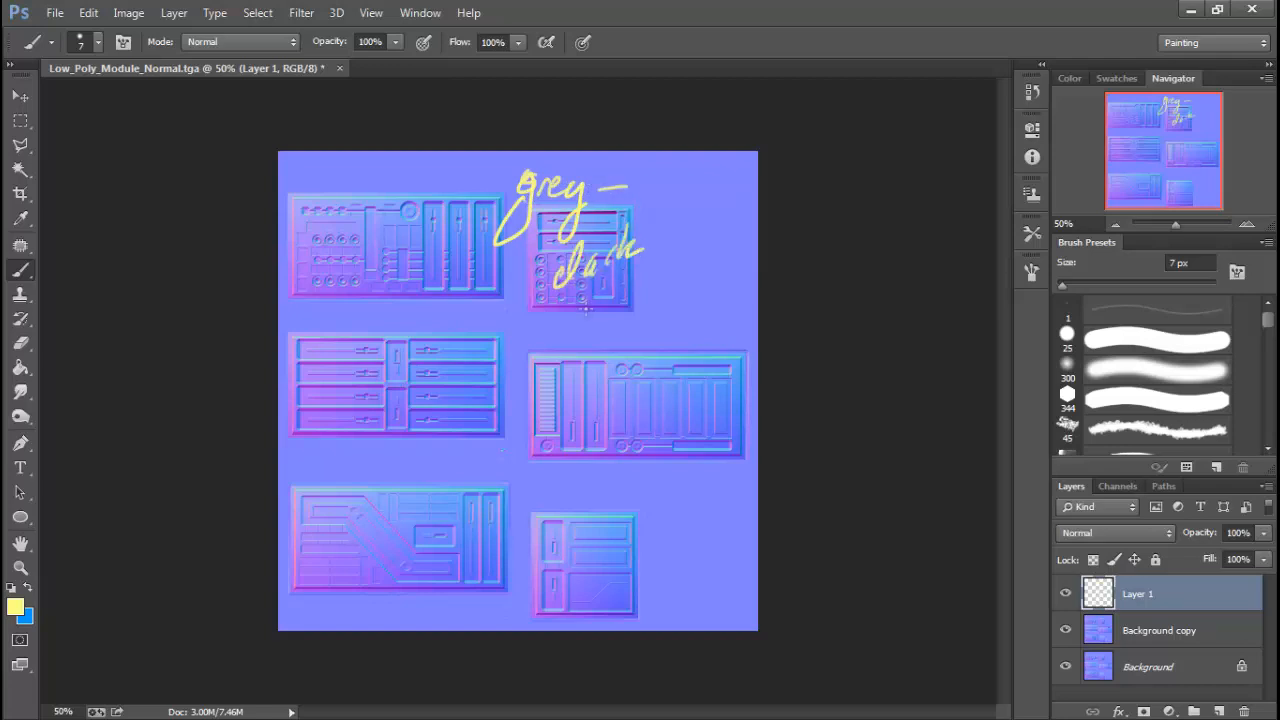
{"action": "mouse_move", "coordinate": [580, 292]}
{"action": "left_mouse_down"}
{"action": "mouse_move", "coordinate": [625, 304]}
{"action": "mouse_move", "coordinate": [657, 275]}
{"action": "left_mouse_up"}
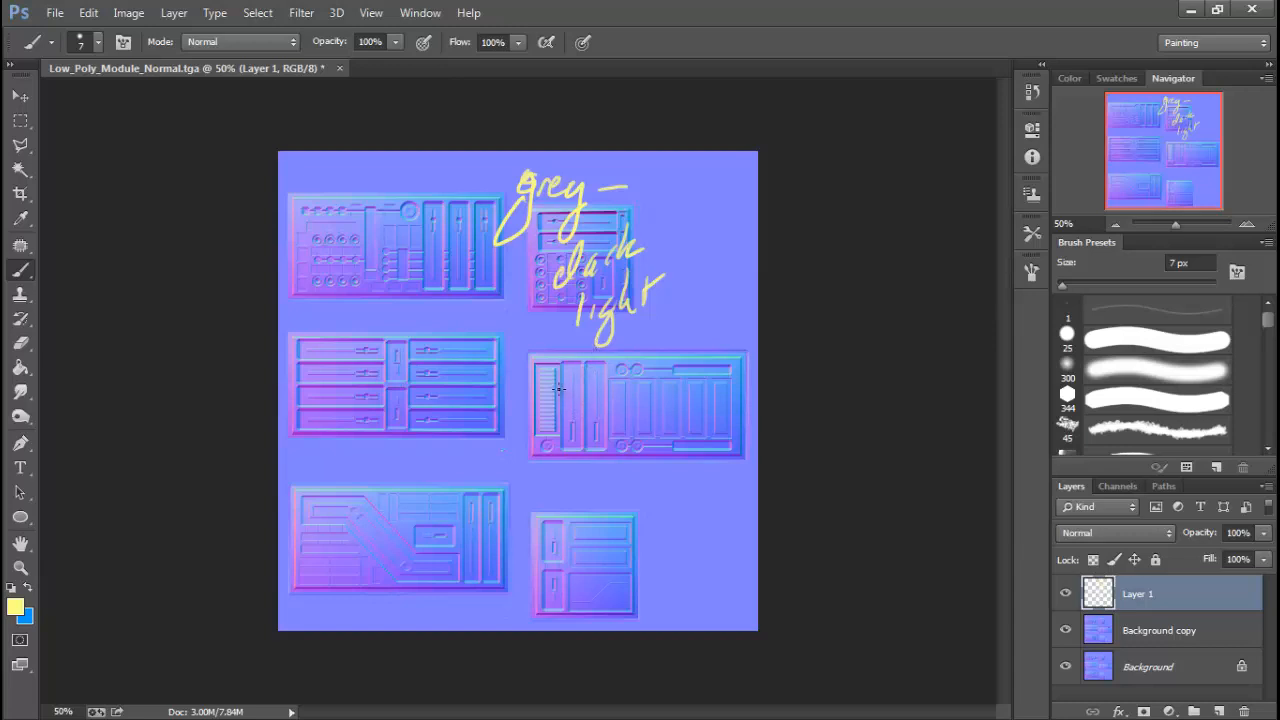
Step: Handwrite "Blue –" with "orange" below it over the middle-right panel
{"action": "left_click_drag", "start_coordinate": [524, 422], "coordinate": [510, 474]}
{"action": "mouse_move", "coordinate": [558, 398]}
{"action": "left_mouse_down"}
{"action": "mouse_move", "coordinate": [553, 452]}
{"action": "mouse_move", "coordinate": [562, 437]}
{"action": "mouse_move", "coordinate": [606, 428]}
{"action": "left_mouse_up"}
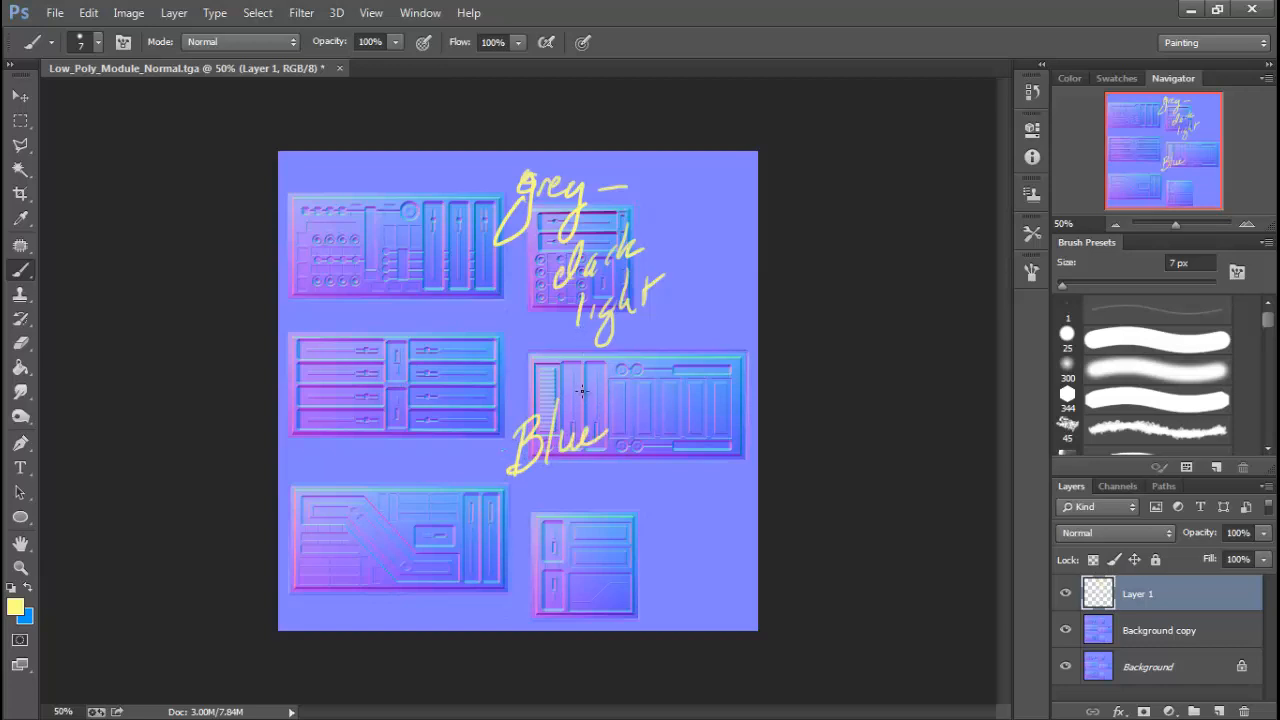
{"action": "left_click_drag", "start_coordinate": [621, 418], "coordinate": [645, 410]}
{"action": "mouse_move", "coordinate": [572, 474]}
{"action": "left_mouse_down"}
{"action": "mouse_move", "coordinate": [578, 486]}
{"action": "mouse_move", "coordinate": [630, 458]}
{"action": "mouse_move", "coordinate": [652, 472]}
{"action": "mouse_move", "coordinate": [672, 445]}
{"action": "left_mouse_up"}
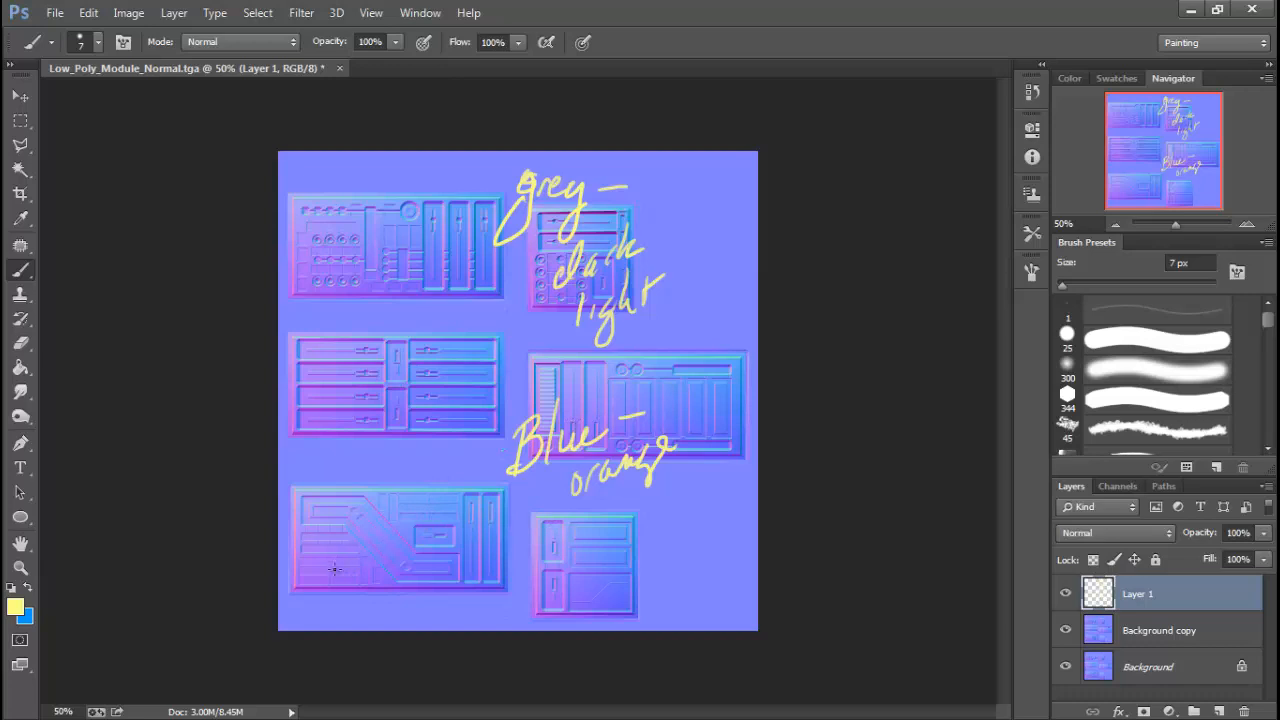
Step: Handwrite "red/white signage" over the lower-left panel and draw a small stick figure at the bottom of the upper-left panel
{"action": "mouse_move", "coordinate": [308, 550]}
{"action": "left_mouse_down"}
{"action": "mouse_move", "coordinate": [359, 507]}
{"action": "mouse_move", "coordinate": [369, 534]}
{"action": "mouse_move", "coordinate": [381, 528]}
{"action": "mouse_move", "coordinate": [384, 483]}
{"action": "mouse_move", "coordinate": [393, 523]}
{"action": "mouse_move", "coordinate": [438, 506]}
{"action": "left_mouse_up"}
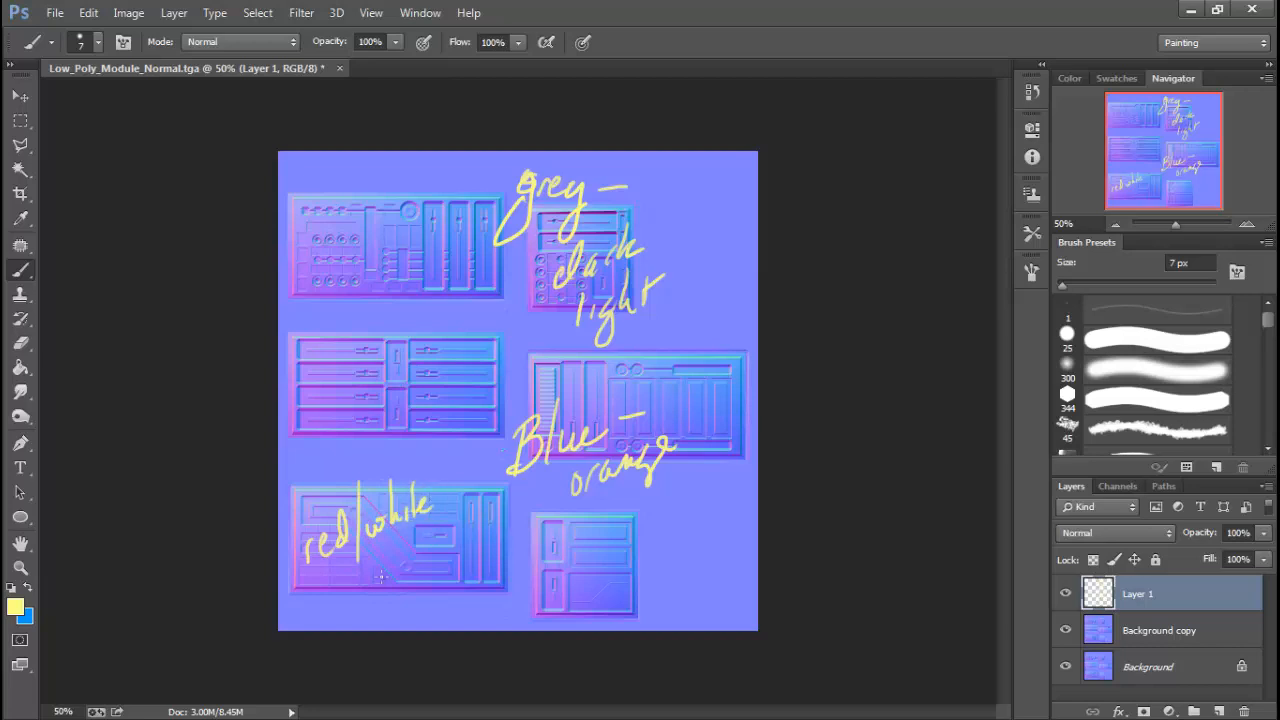
{"action": "left_click_drag", "start_coordinate": [366, 580], "coordinate": [356, 604]}
{"action": "mouse_move", "coordinate": [374, 578]}
{"action": "left_mouse_down"}
{"action": "mouse_move", "coordinate": [406, 566]}
{"action": "mouse_move", "coordinate": [427, 569]}
{"action": "mouse_move", "coordinate": [439, 552]}
{"action": "mouse_move", "coordinate": [448, 585]}
{"action": "mouse_move", "coordinate": [472, 542]}
{"action": "left_mouse_up"}
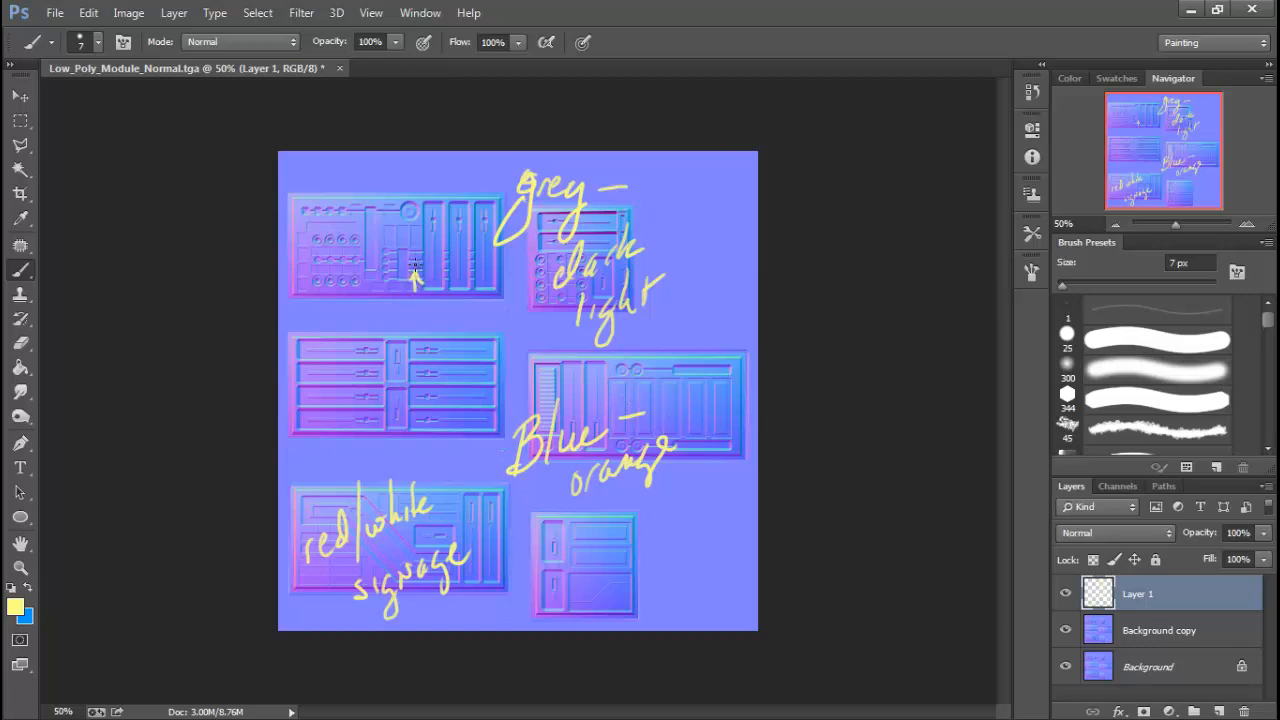
{"action": "left_click_drag", "start_coordinate": [416, 270], "coordinate": [411, 298]}
Step: Enlarge the eraser to 70 px and erase the word "orange" below "Blue"
{"action": "left_click", "coordinate": [21, 345]}
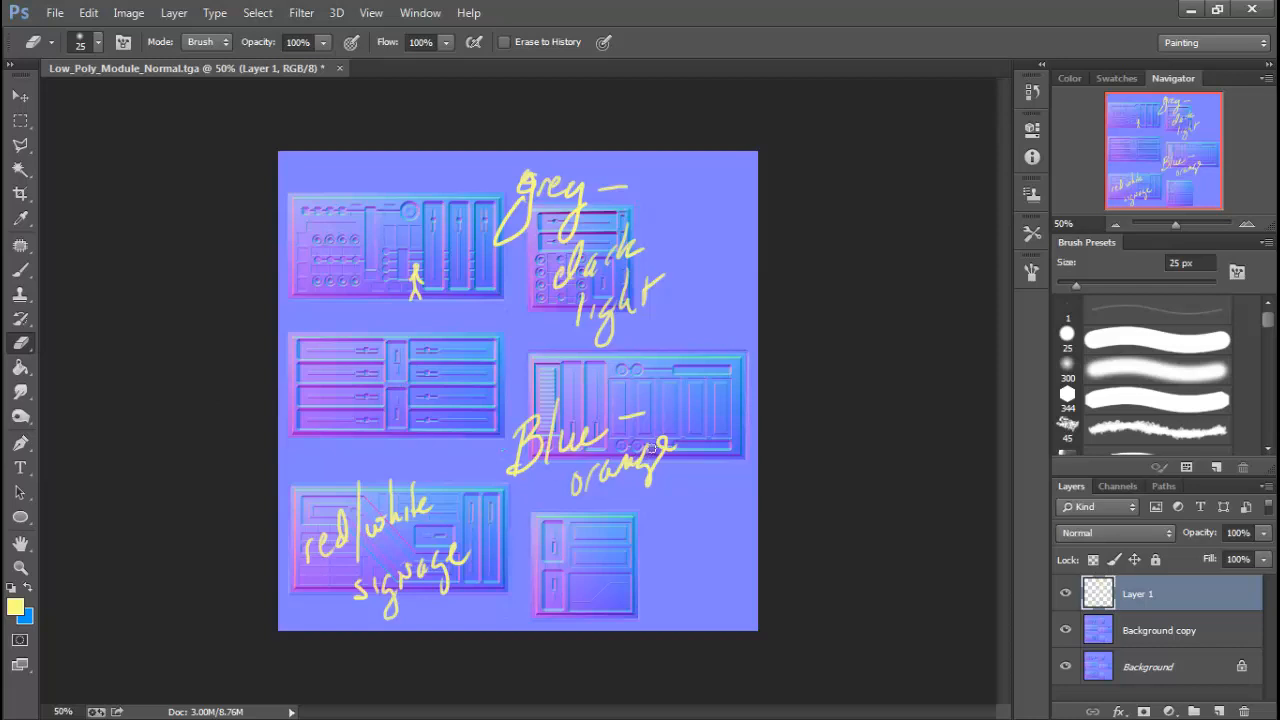
{"action": "key", "text": "bracketright"}
{"action": "key", "text": "bracketright"}
{"action": "key", "text": "bracketright"}
{"action": "key", "text": "bracketright"}
{"action": "key", "text": "bracketright"}
{"action": "mouse_move", "coordinate": [649, 476]}
{"action": "left_mouse_down"}
{"action": "mouse_move", "coordinate": [595, 468]}
{"action": "mouse_move", "coordinate": [574, 480]}
{"action": "left_mouse_up"}
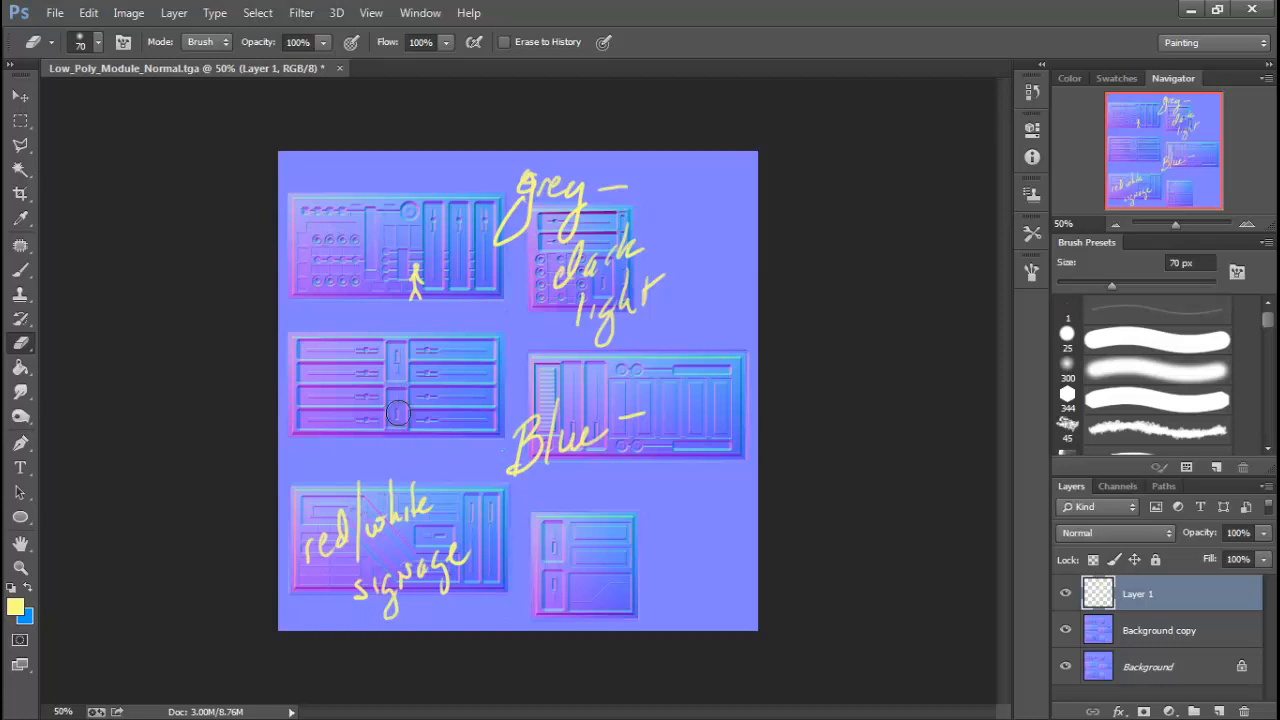
Step: Handwrite "lig" below "Blue" with the 7 px brush and draw a yellow circle around the "red/white signage" note
{"action": "left_click", "coordinate": [22, 271]}
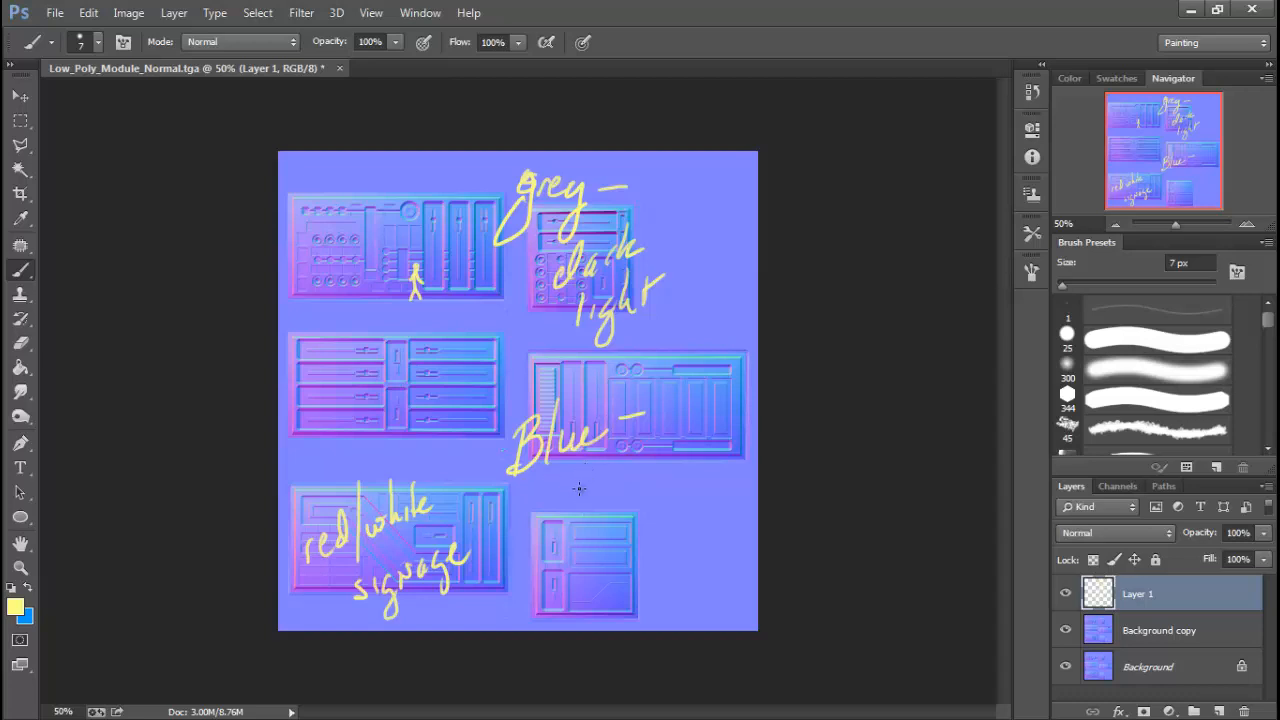
{"action": "mouse_move", "coordinate": [581, 470]}
{"action": "left_mouse_down"}
{"action": "mouse_move", "coordinate": [574, 508]}
{"action": "mouse_move", "coordinate": [596, 502]}
{"action": "left_mouse_up"}
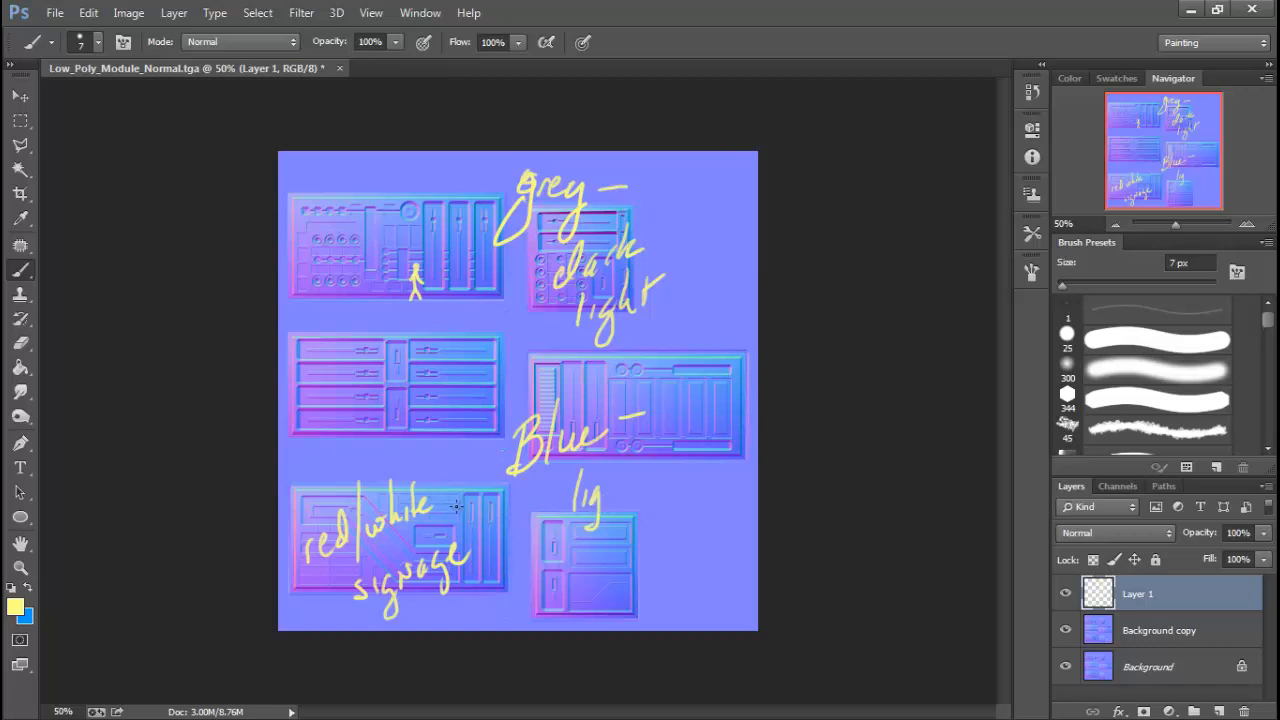
{"action": "left_click_drag", "start_coordinate": [458, 505], "coordinate": [356, 462]}
{"action": "mouse_move", "coordinate": [289, 533]}
{"action": "left_mouse_down"}
{"action": "mouse_move", "coordinate": [331, 612]}
{"action": "mouse_move", "coordinate": [460, 603]}
{"action": "mouse_move", "coordinate": [470, 485]}
{"action": "left_mouse_up"}
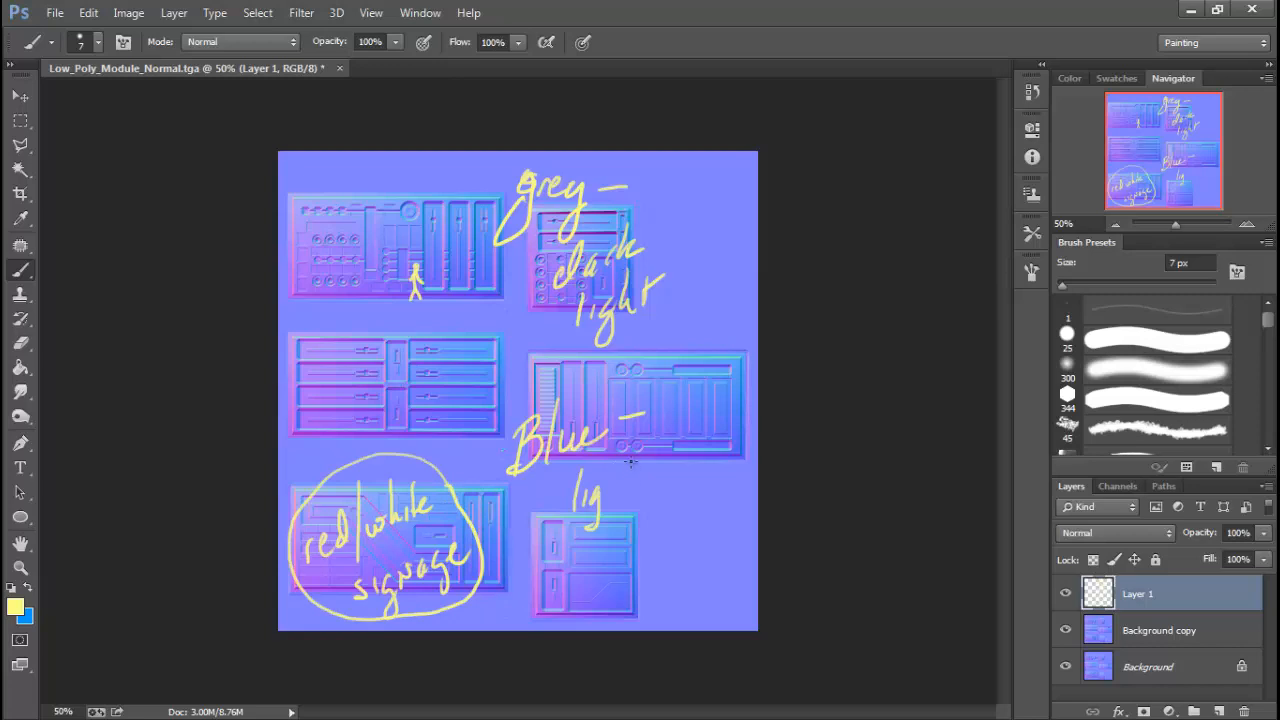
Step: Erase the letters "lig" below "Blue" and the dash after the word with the 70 px eraser
{"action": "left_click", "coordinate": [20, 343]}
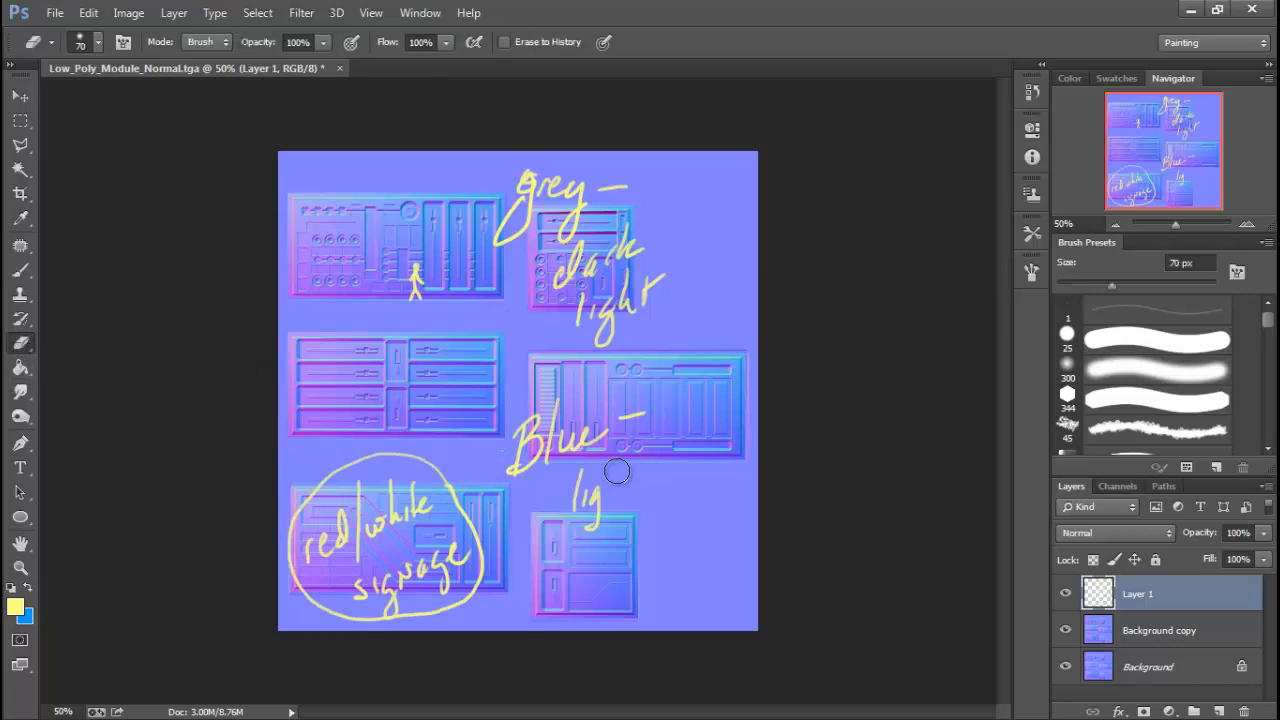
{"action": "mouse_move", "coordinate": [614, 471]}
{"action": "left_mouse_down"}
{"action": "mouse_move", "coordinate": [570, 491]}
{"action": "mouse_move", "coordinate": [613, 503]}
{"action": "mouse_move", "coordinate": [588, 531]}
{"action": "left_mouse_up"}
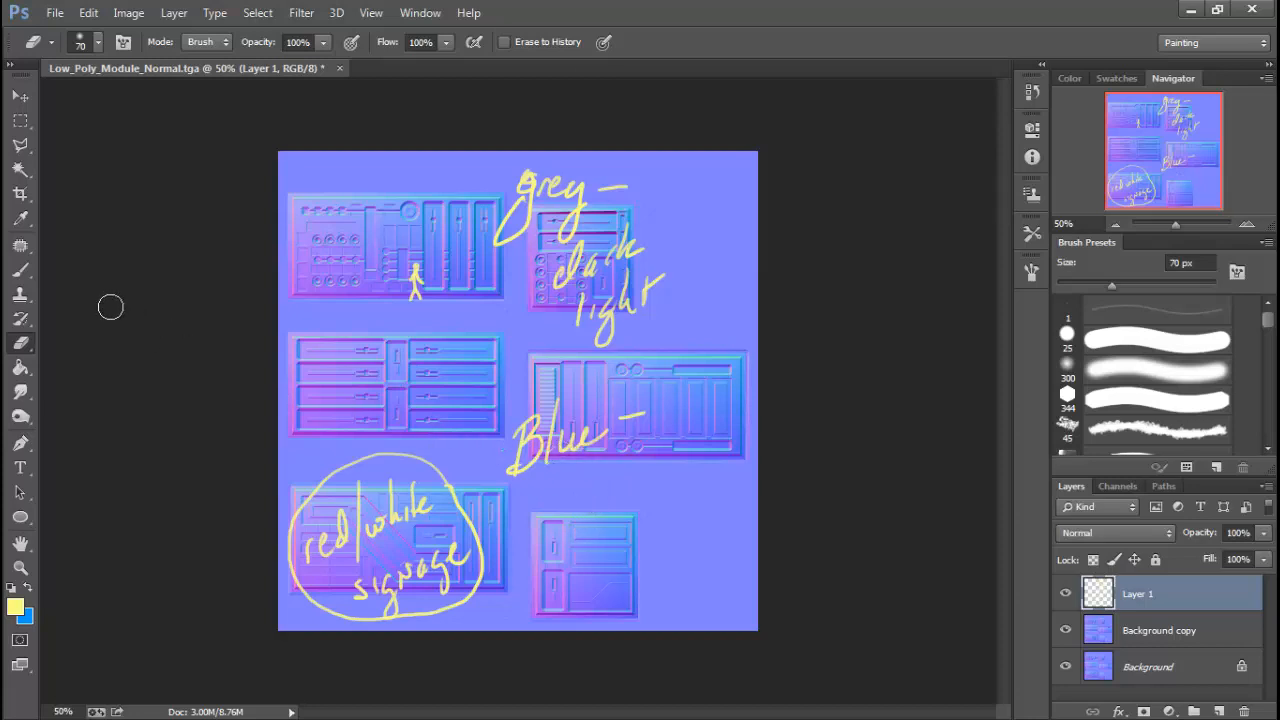
{"action": "left_click", "coordinate": [21, 270]}
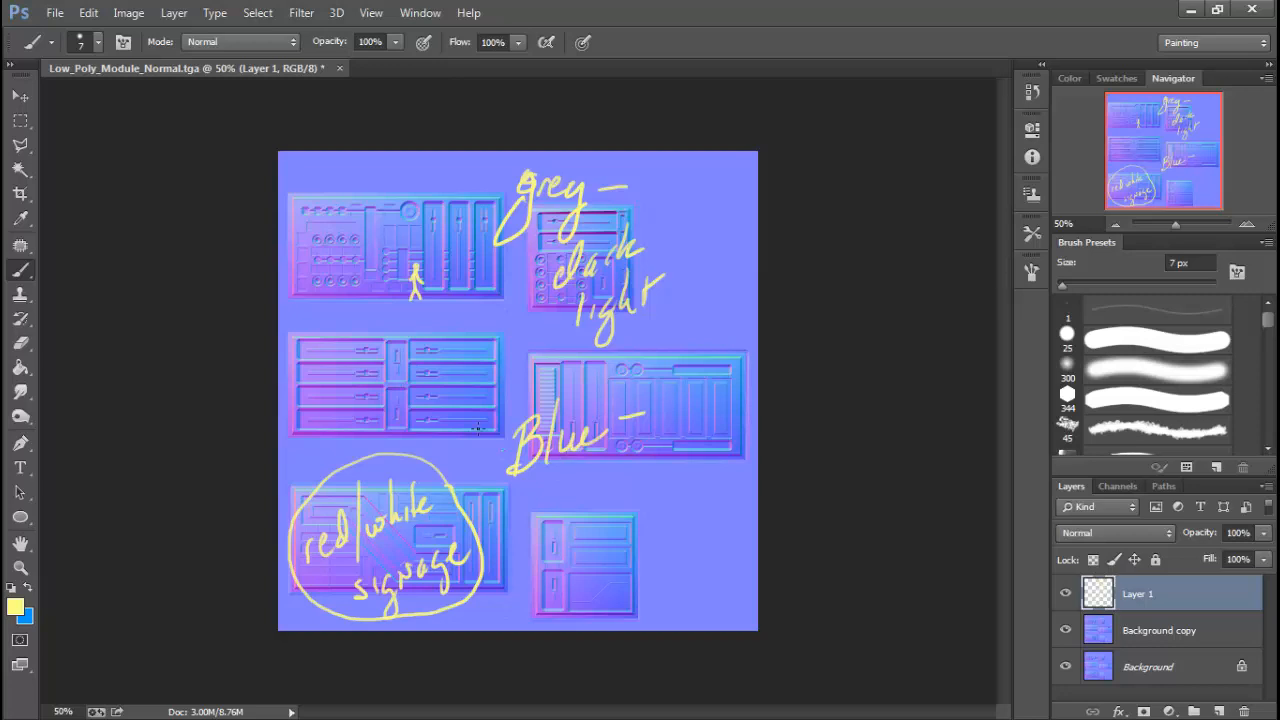
{"action": "left_click", "coordinate": [20, 342]}
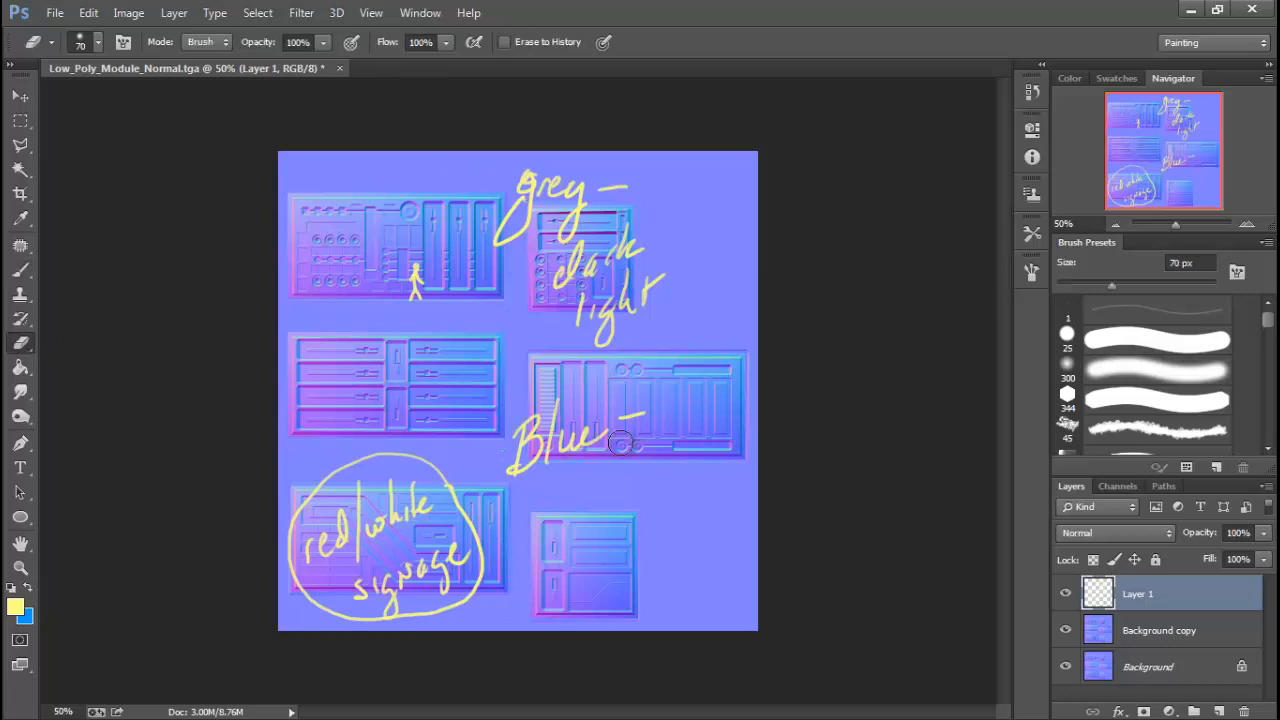
{"action": "mouse_move", "coordinate": [632, 418]}
{"action": "left_mouse_down"}
{"action": "mouse_move", "coordinate": [642, 408]}
{"action": "mouse_move", "coordinate": [634, 420]}
{"action": "left_mouse_up"}
Step: Handwrite "varied" in yellow below the word "Blue"
{"action": "left_click", "coordinate": [20, 270]}
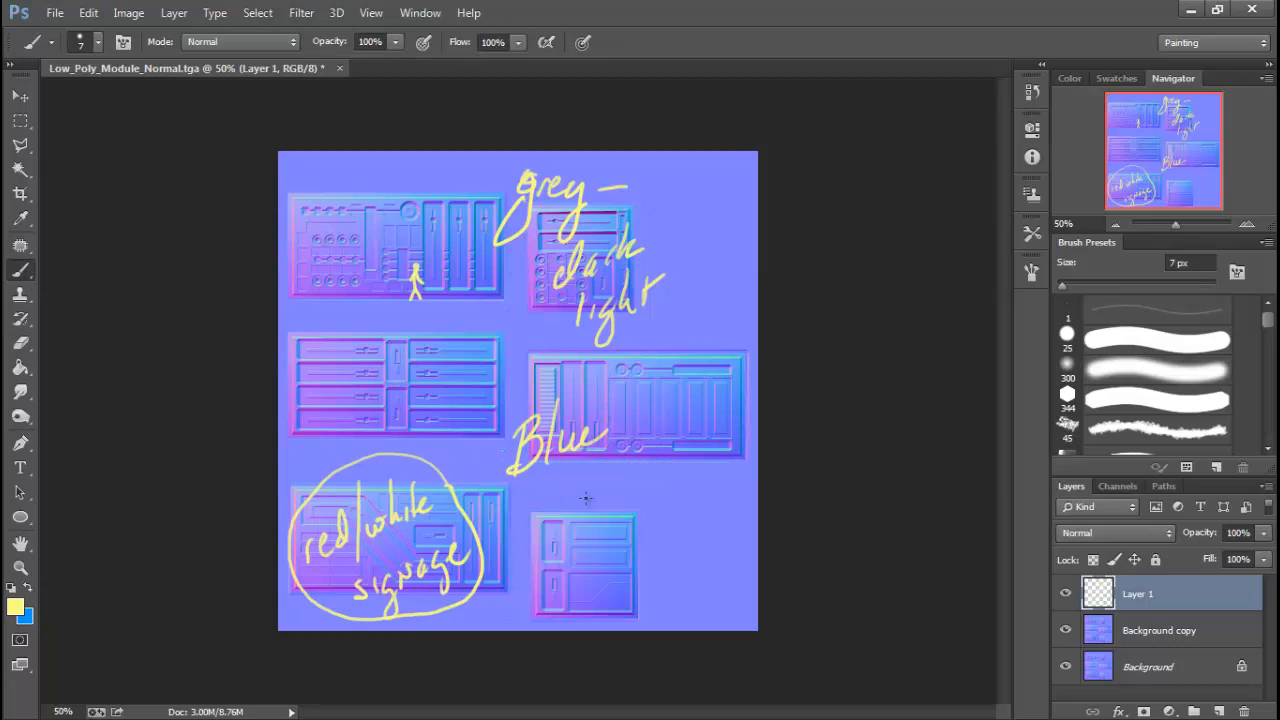
{"action": "mouse_move", "coordinate": [558, 487]}
{"action": "left_mouse_down"}
{"action": "mouse_move", "coordinate": [586, 484]}
{"action": "mouse_move", "coordinate": [603, 506]}
{"action": "mouse_move", "coordinate": [613, 484]}
{"action": "mouse_move", "coordinate": [614, 505]}
{"action": "mouse_move", "coordinate": [640, 468]}
{"action": "left_mouse_up"}
{"action": "left_click_drag", "start_coordinate": [654, 460], "coordinate": [656, 472]}
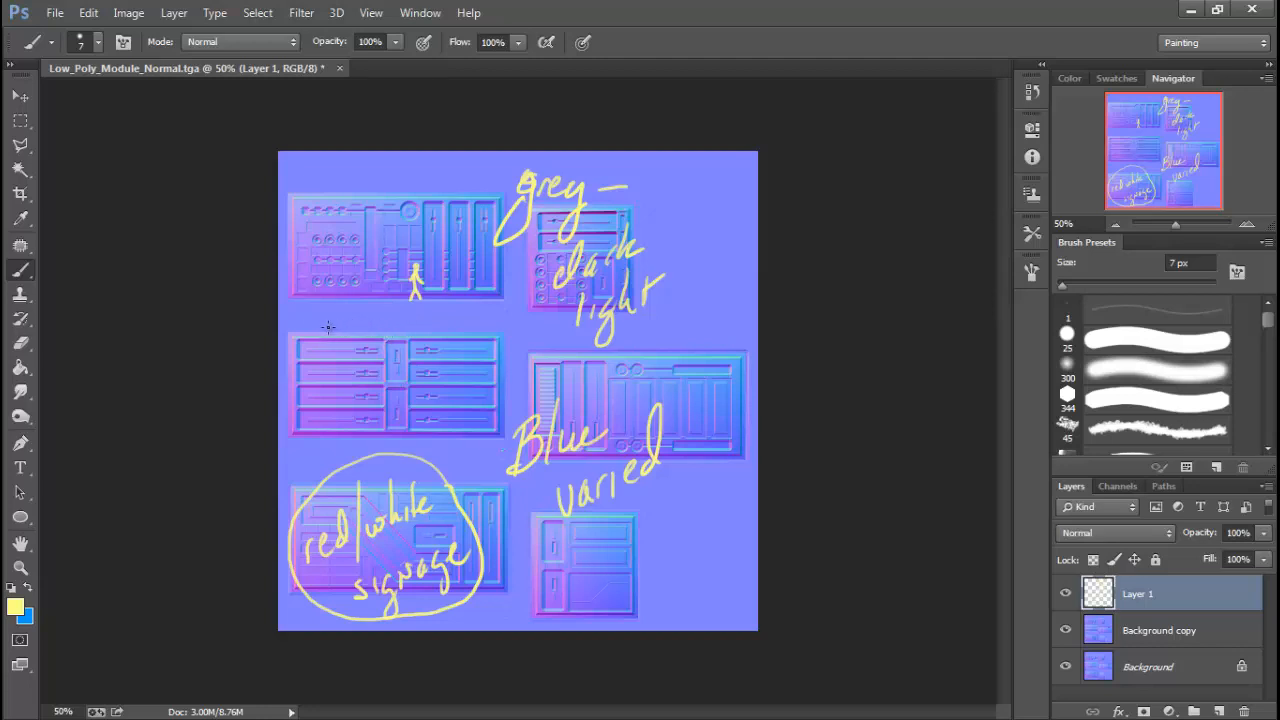
Step: Handwrite "stainless" and "gun metal" over the middle-left panel and draw a two-line bracket linking them to "dark" and "light"
{"action": "mouse_move", "coordinate": [318, 322]}
{"action": "left_mouse_down"}
{"action": "mouse_move", "coordinate": [302, 355]}
{"action": "mouse_move", "coordinate": [356, 340]}
{"action": "mouse_move", "coordinate": [412, 348]}
{"action": "mouse_move", "coordinate": [450, 318]}
{"action": "mouse_move", "coordinate": [462, 345]}
{"action": "left_mouse_up"}
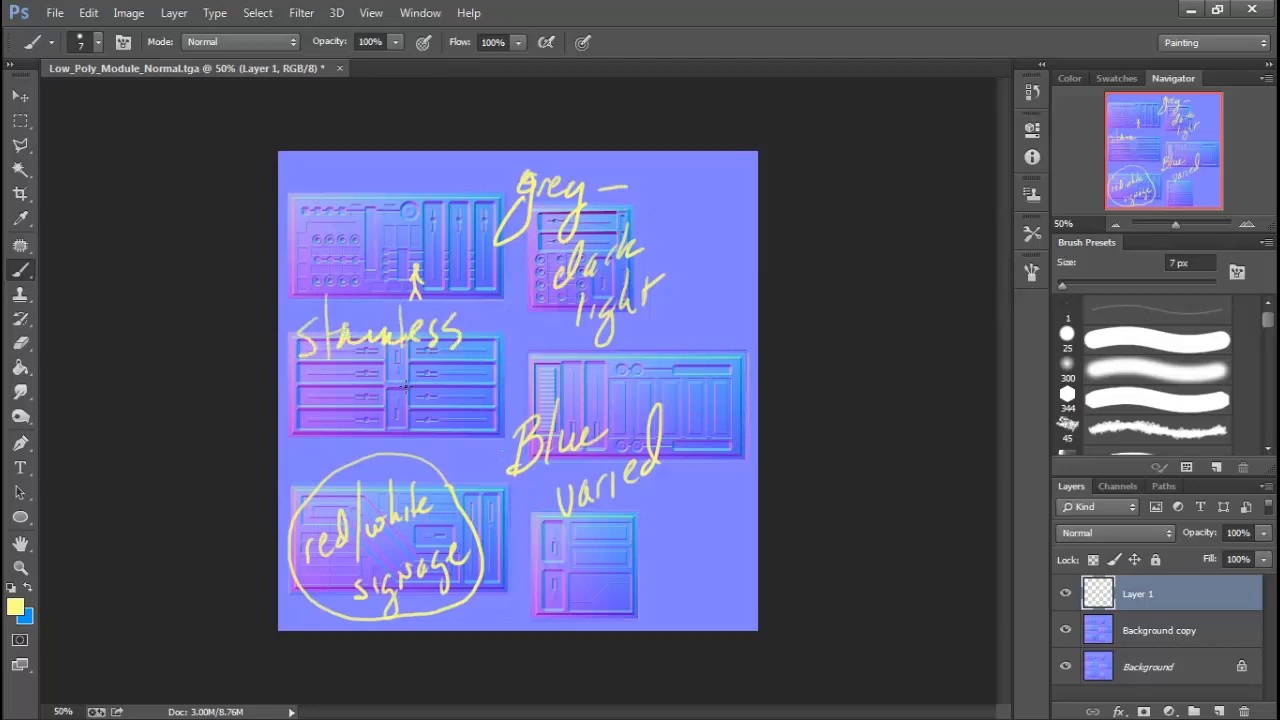
{"action": "mouse_move", "coordinate": [330, 383]}
{"action": "left_mouse_down"}
{"action": "mouse_move", "coordinate": [334, 421]}
{"action": "mouse_move", "coordinate": [350, 381]}
{"action": "mouse_move", "coordinate": [400, 392]}
{"action": "mouse_move", "coordinate": [428, 371]}
{"action": "mouse_move", "coordinate": [427, 394]}
{"action": "mouse_move", "coordinate": [480, 351]}
{"action": "mouse_move", "coordinate": [487, 386]}
{"action": "mouse_move", "coordinate": [520, 340]}
{"action": "left_mouse_up"}
{"action": "left_click_drag", "start_coordinate": [508, 384], "coordinate": [522, 352]}
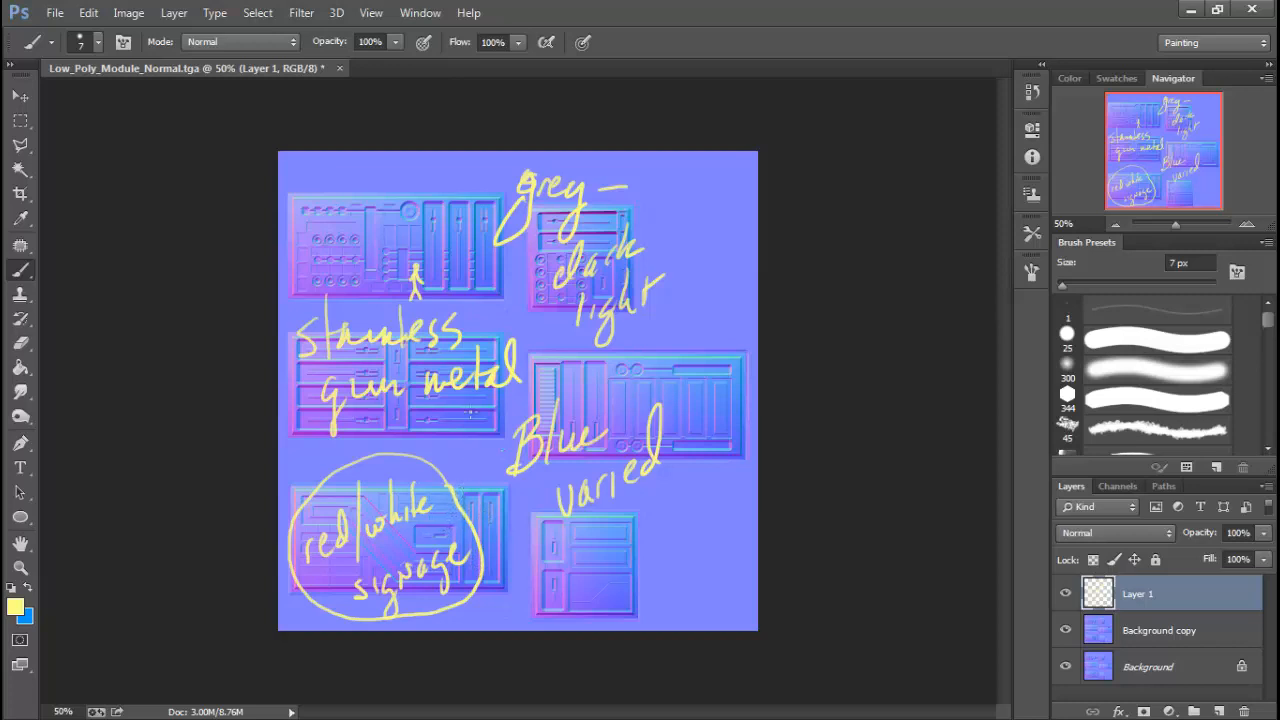
{"action": "left_click_drag", "start_coordinate": [500, 322], "coordinate": [530, 288]}
{"action": "left_click_drag", "start_coordinate": [500, 324], "coordinate": [572, 338]}
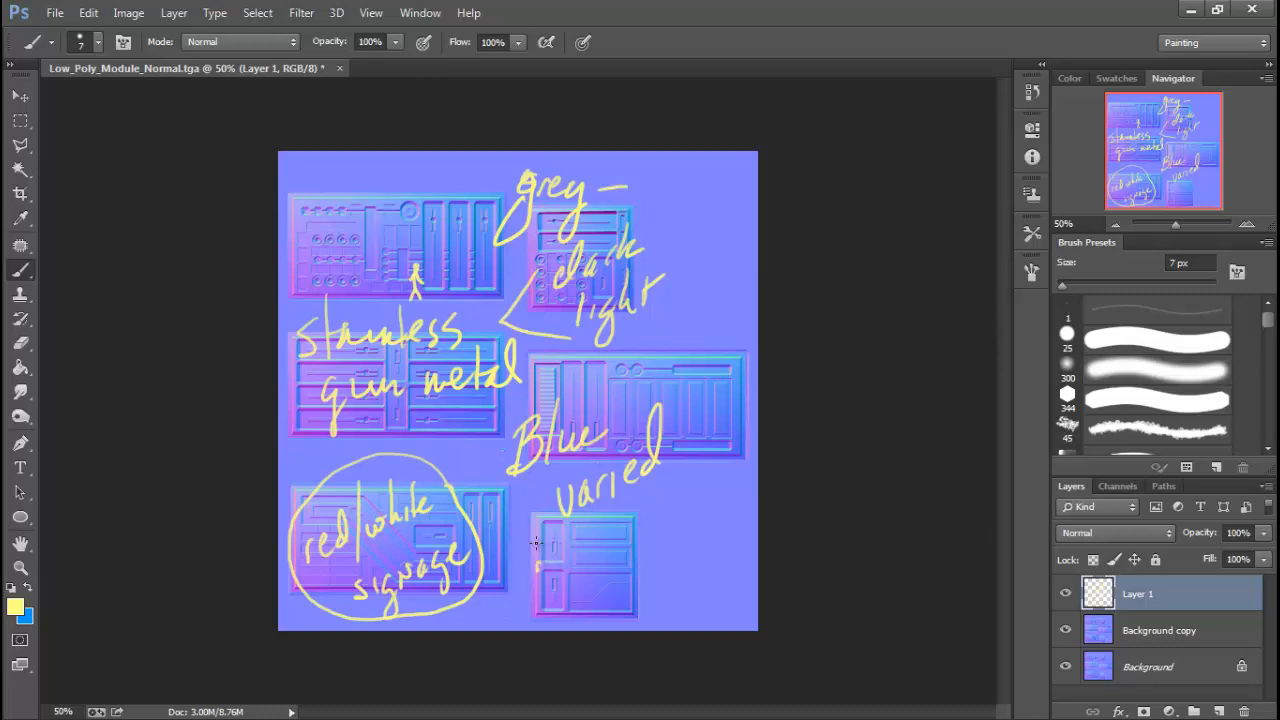
Step: Handwrite "de/saturated" below "varied" with an underline, and try a curly brace beside the grey notes
{"action": "mouse_move", "coordinate": [540, 543]}
{"action": "left_mouse_down"}
{"action": "mouse_move", "coordinate": [576, 547]}
{"action": "mouse_move", "coordinate": [571, 563]}
{"action": "mouse_move", "coordinate": [593, 551]}
{"action": "mouse_move", "coordinate": [595, 535]}
{"action": "mouse_move", "coordinate": [670, 498]}
{"action": "mouse_move", "coordinate": [667, 478]}
{"action": "mouse_move", "coordinate": [668, 508]}
{"action": "left_mouse_up"}
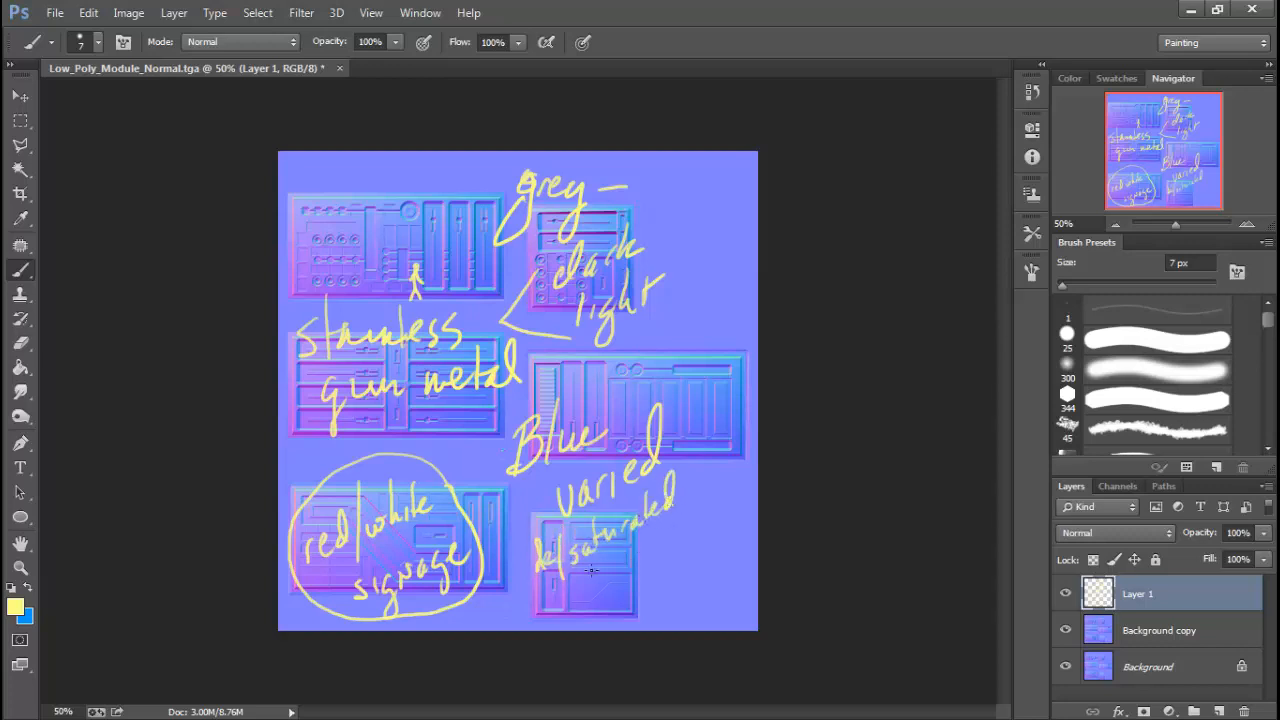
{"action": "left_click_drag", "start_coordinate": [576, 581], "coordinate": [701, 495]}
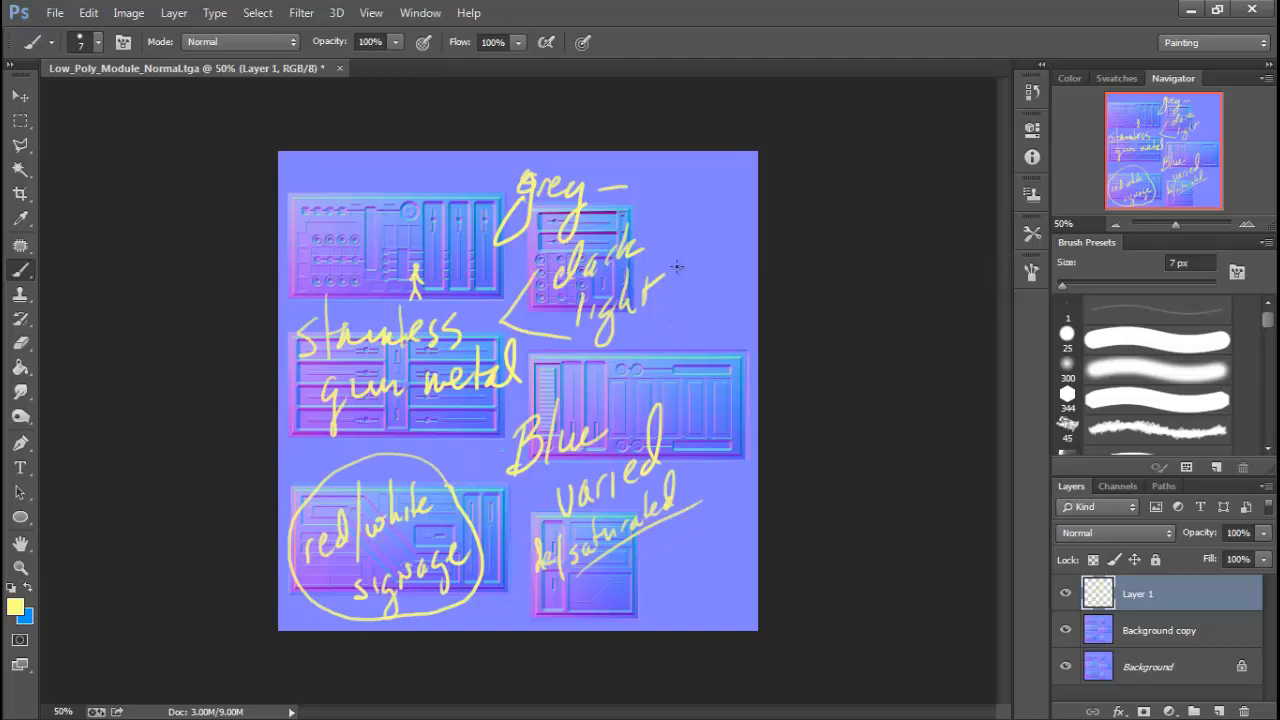
{"action": "mouse_move", "coordinate": [602, 162]}
{"action": "left_mouse_down"}
{"action": "mouse_move", "coordinate": [660, 203]}
{"action": "mouse_move", "coordinate": [653, 216]}
{"action": "mouse_move", "coordinate": [684, 219]}
{"action": "mouse_move", "coordinate": [671, 247]}
{"action": "mouse_move", "coordinate": [694, 268]}
{"action": "mouse_move", "coordinate": [660, 335]}
{"action": "left_mouse_up"}
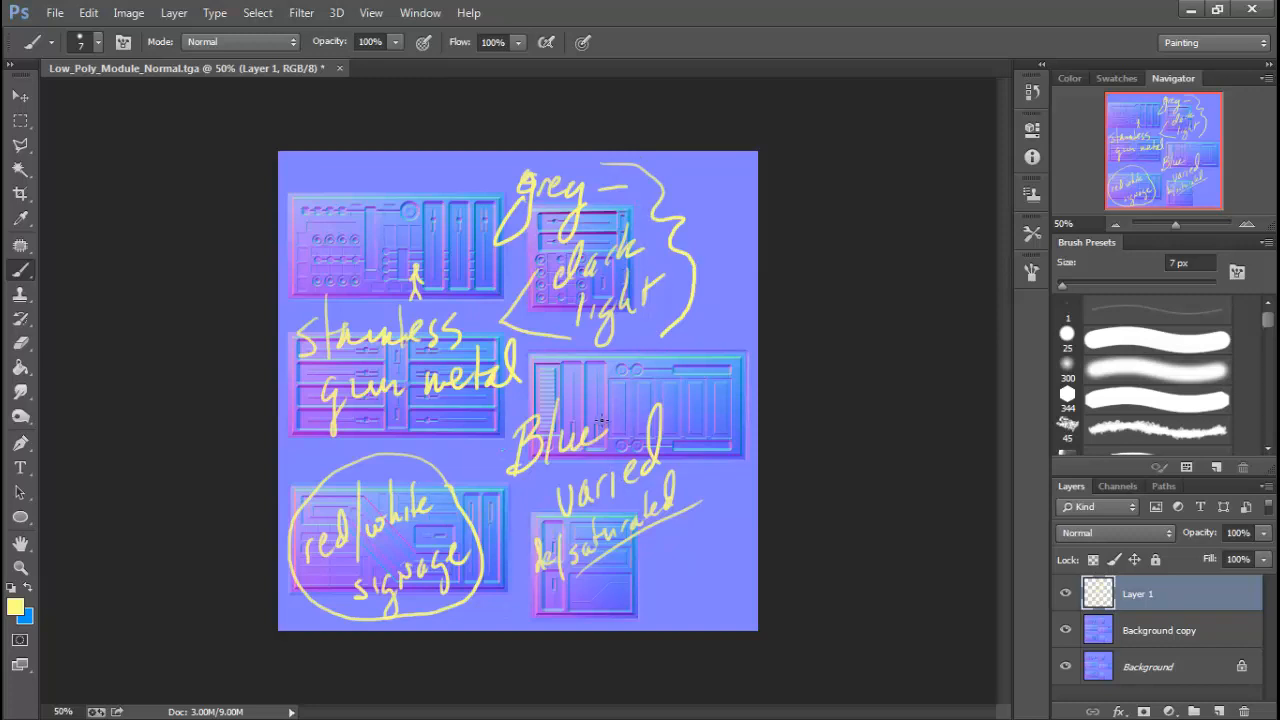
{"action": "key", "text": "ctrl+z"}
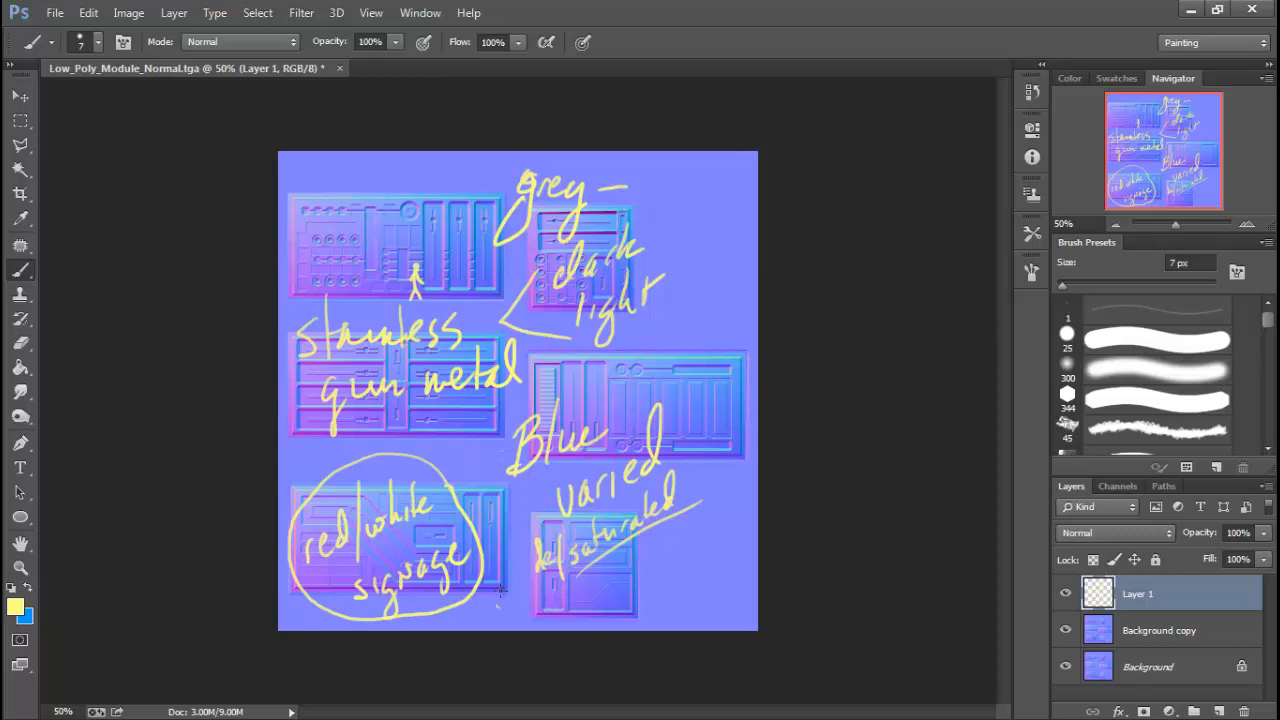
Step: Handwrite "dont forget hazard stripes" in yellow across the lower-right panel and the area beside it
{"action": "mouse_move", "coordinate": [498, 605]}
{"action": "left_mouse_down"}
{"action": "mouse_move", "coordinate": [524, 622]}
{"action": "mouse_move", "coordinate": [562, 617]}
{"action": "mouse_move", "coordinate": [589, 600]}
{"action": "mouse_move", "coordinate": [598, 630]}
{"action": "mouse_move", "coordinate": [624, 598]}
{"action": "left_mouse_up"}
{"action": "mouse_move", "coordinate": [642, 553]}
{"action": "left_mouse_down"}
{"action": "mouse_move", "coordinate": [684, 570]}
{"action": "mouse_move", "coordinate": [716, 540]}
{"action": "left_mouse_up"}
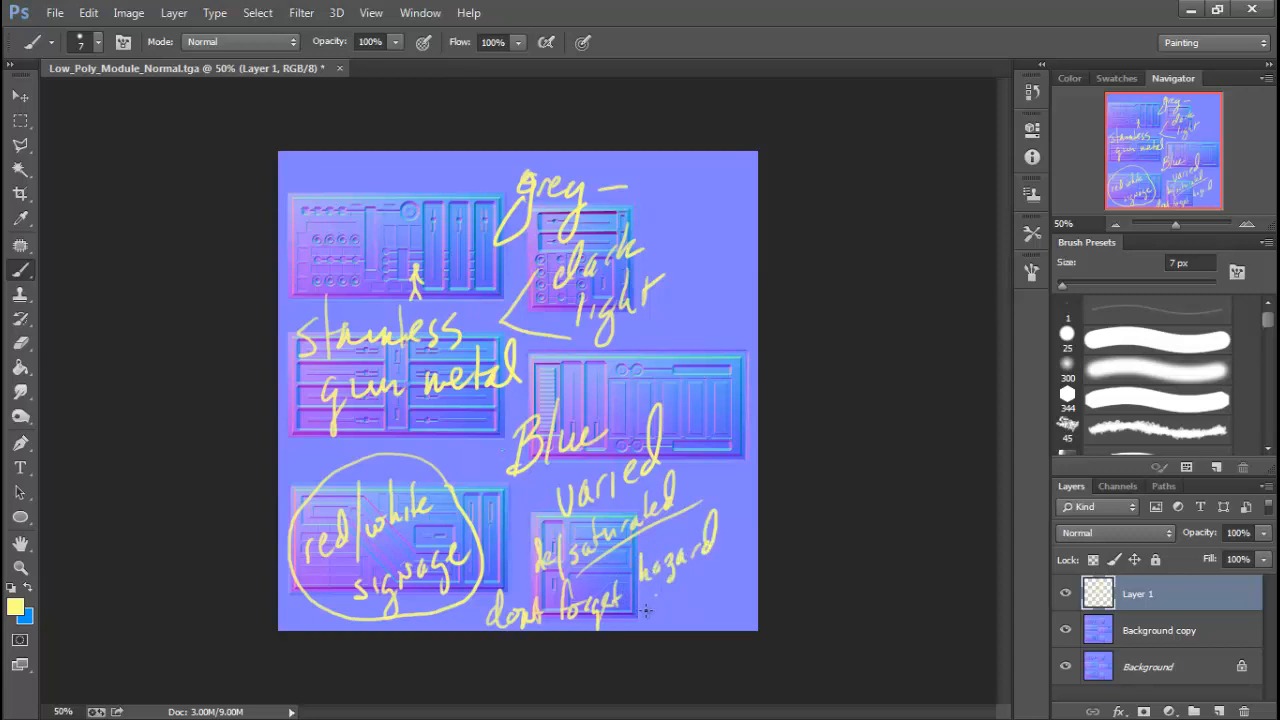
{"action": "mouse_move", "coordinate": [655, 598]}
{"action": "left_mouse_down"}
{"action": "mouse_move", "coordinate": [688, 605]}
{"action": "mouse_move", "coordinate": [726, 596]}
{"action": "left_mouse_up"}
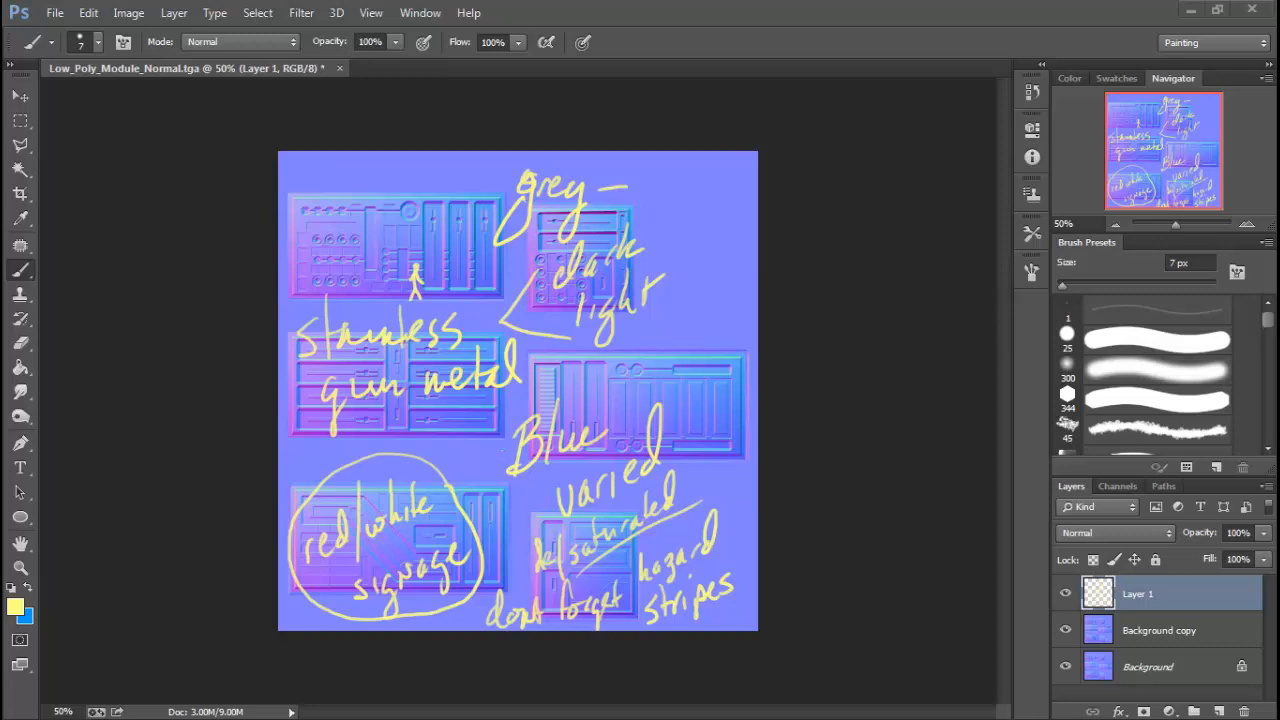
Step: Create a new 1024 × 1024 pixel RGB document at 72 pixels/inch with a white background
{"action": "left_click", "coordinate": [55, 13]}
{"action": "left_click", "coordinate": [58, 29]}
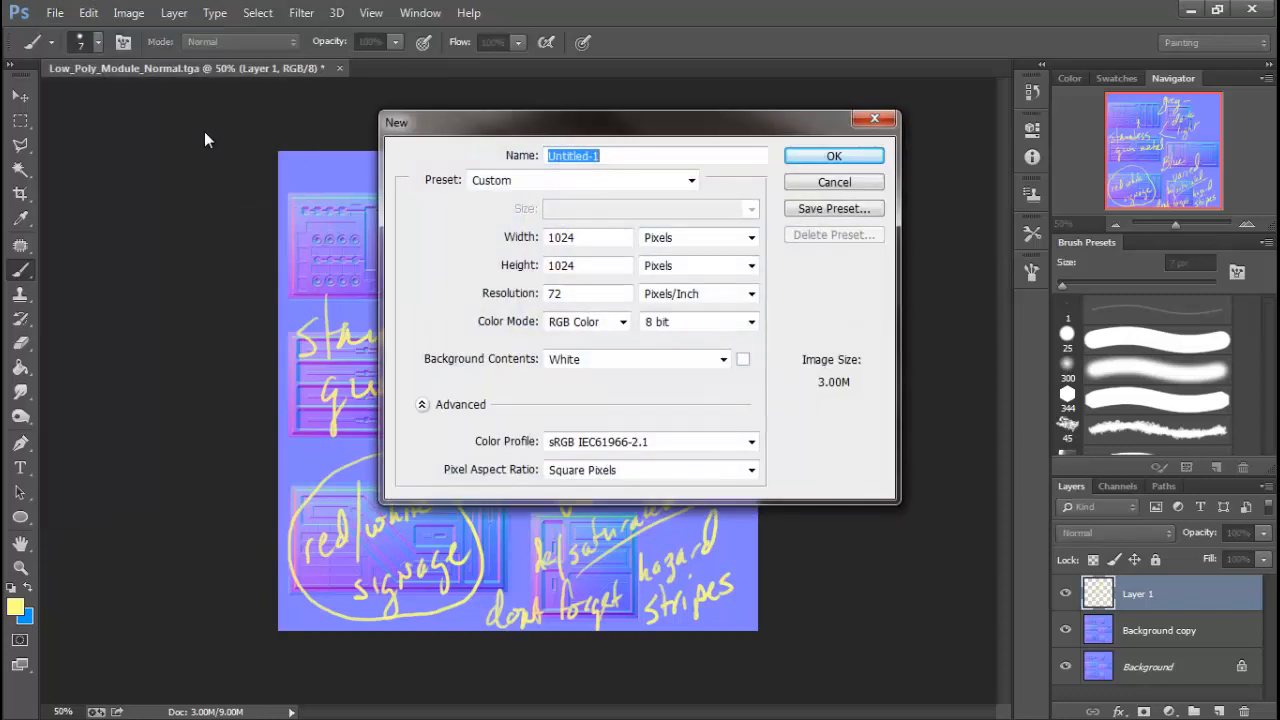
{"action": "left_click", "coordinate": [843, 158]}
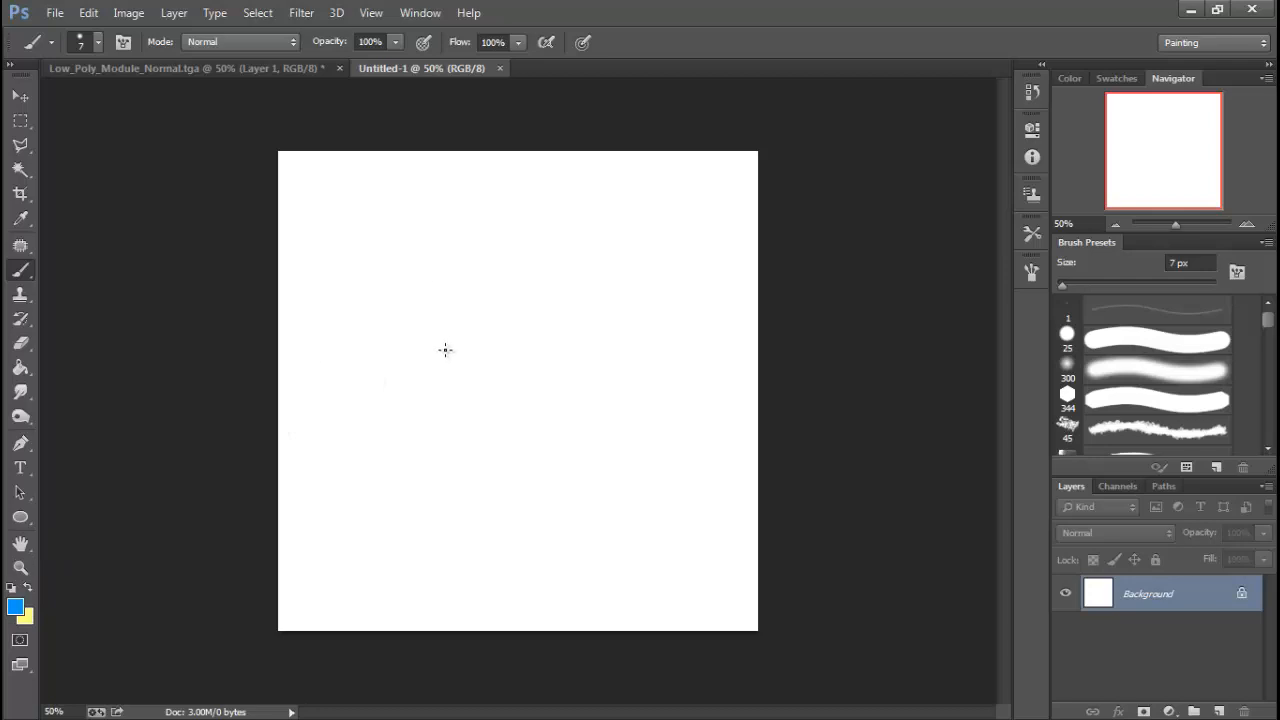
Step: Sketch the outline of a long tilted cylinder in blue across the upper half of the blank canvas
{"action": "mouse_move", "coordinate": [446, 344]}
{"action": "left_mouse_down"}
{"action": "mouse_move", "coordinate": [397, 306]}
{"action": "mouse_move", "coordinate": [397, 329]}
{"action": "mouse_move", "coordinate": [625, 237]}
{"action": "left_mouse_up"}
{"action": "left_click_drag", "start_coordinate": [392, 443], "coordinate": [592, 349]}
{"action": "left_click_drag", "start_coordinate": [625, 237], "coordinate": [640, 323]}
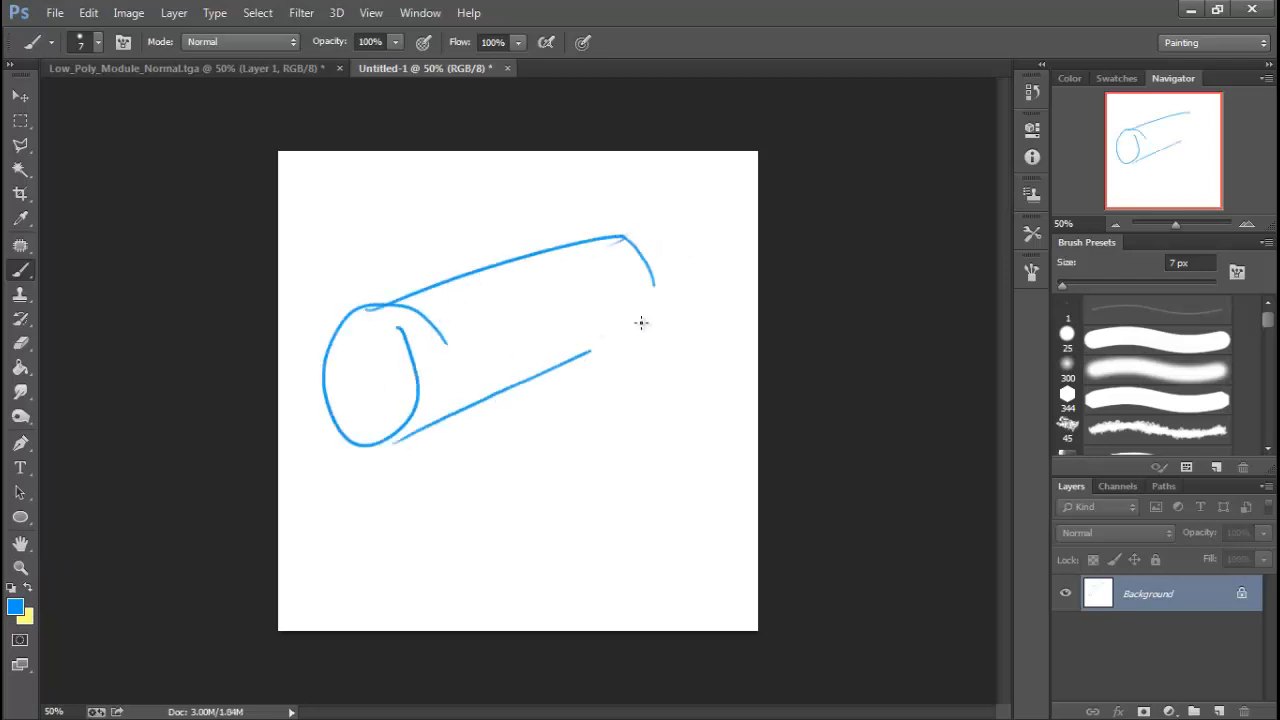
{"action": "left_click_drag", "start_coordinate": [583, 354], "coordinate": [650, 322]}
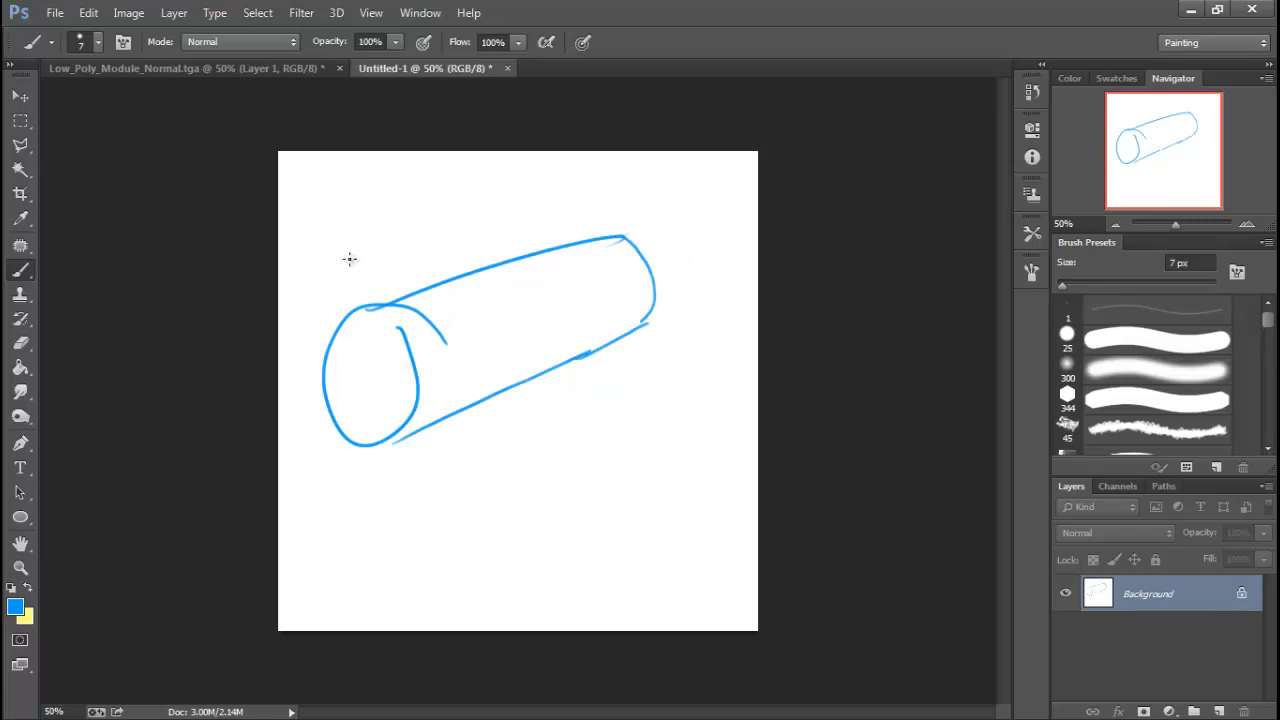
Step: Draw two downward arrows in blue pointing at the near and far top ends of the cylinder
{"action": "left_click_drag", "start_coordinate": [349, 237], "coordinate": [350, 300]}
{"action": "left_click_drag", "start_coordinate": [338, 290], "coordinate": [360, 305]}
{"action": "mouse_move", "coordinate": [634, 168]}
{"action": "left_mouse_down"}
{"action": "mouse_move", "coordinate": [623, 210]}
{"action": "mouse_move", "coordinate": [658, 208]}
{"action": "mouse_move", "coordinate": [628, 238]}
{"action": "left_mouse_up"}
{"action": "left_click_drag", "start_coordinate": [663, 201], "coordinate": [632, 237]}
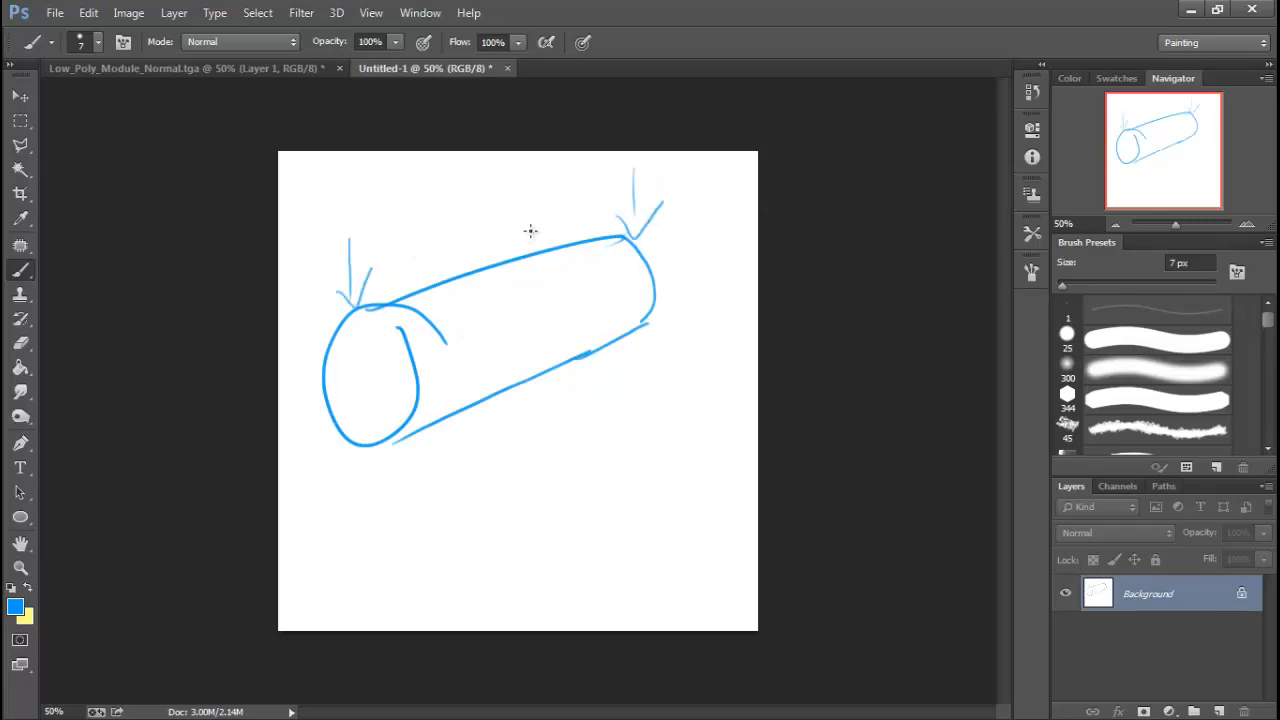
Step: Sketch two long panel outlines in blue along the cylinder's side, one near the top and one near the bottom edge
{"action": "mouse_move", "coordinate": [416, 300]}
{"action": "left_mouse_down"}
{"action": "mouse_move", "coordinate": [429, 329]}
{"action": "mouse_move", "coordinate": [603, 251]}
{"action": "mouse_move", "coordinate": [610, 268]}
{"action": "left_mouse_up"}
{"action": "left_click_drag", "start_coordinate": [541, 292], "coordinate": [578, 273]}
{"action": "left_click_drag", "start_coordinate": [441, 362], "coordinate": [436, 412]}
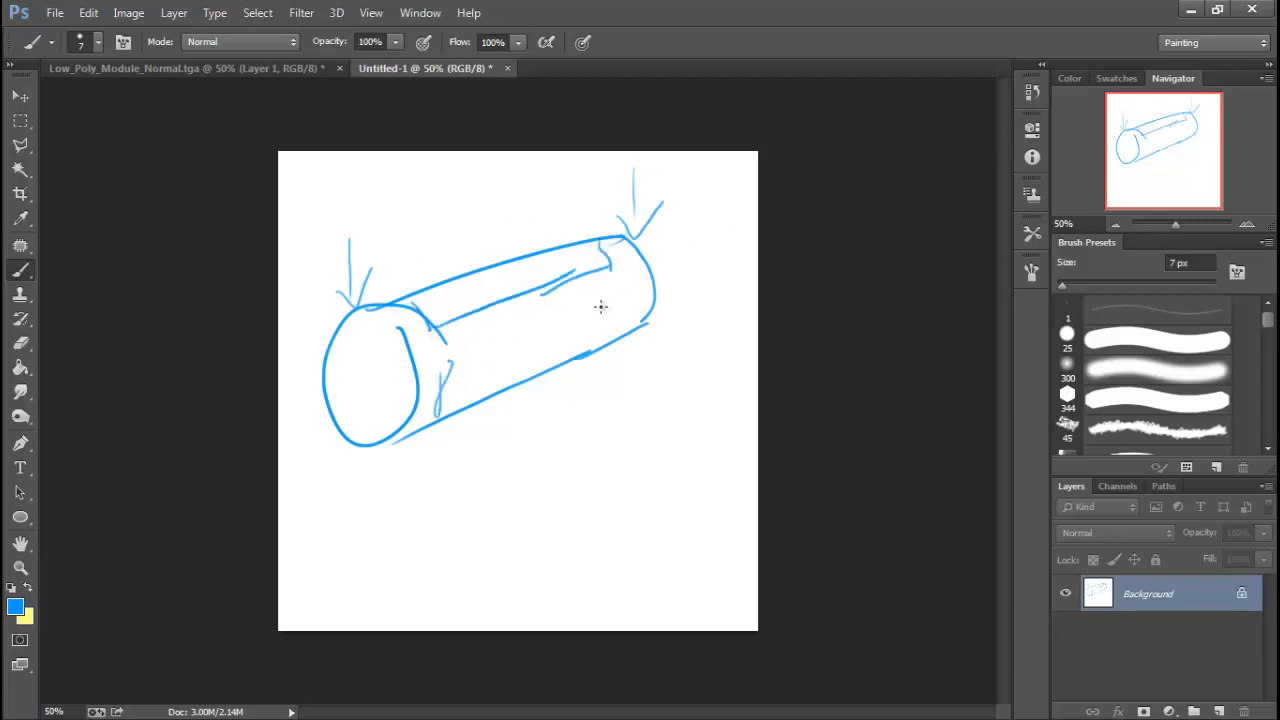
{"action": "mouse_move", "coordinate": [610, 303]}
{"action": "left_mouse_down"}
{"action": "mouse_move", "coordinate": [450, 357]}
{"action": "mouse_move", "coordinate": [619, 346]}
{"action": "left_mouse_up"}
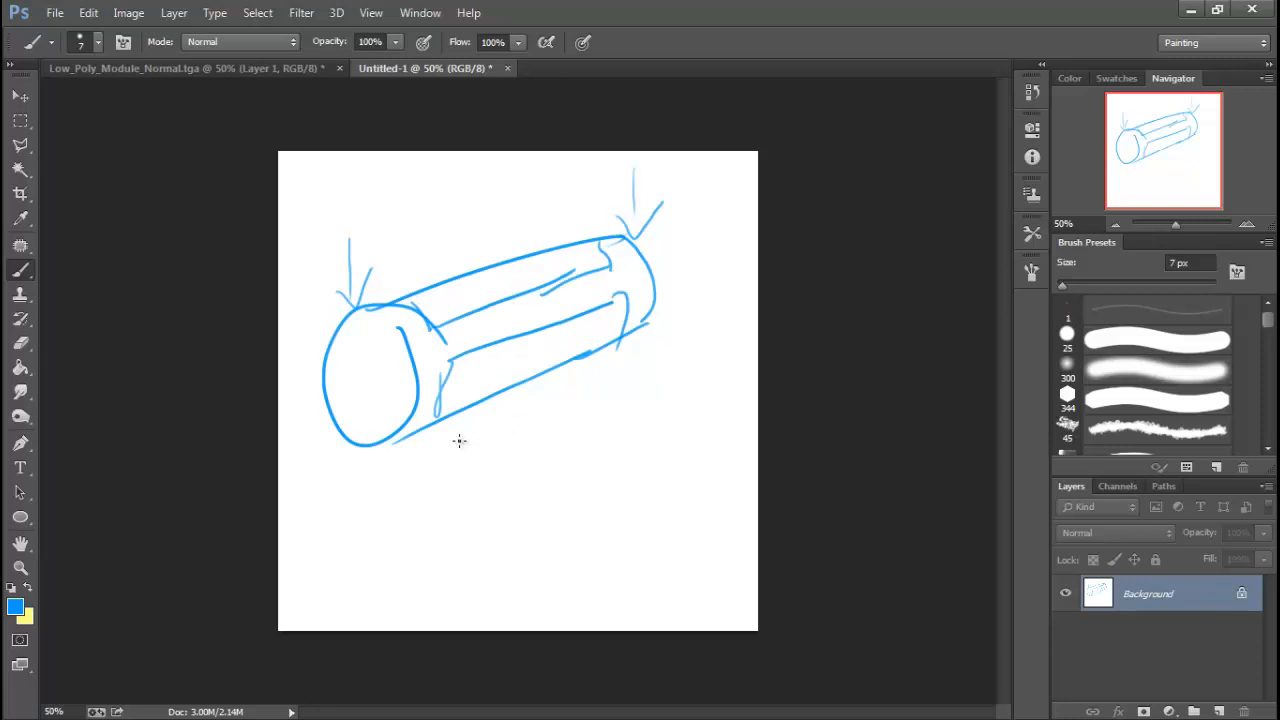